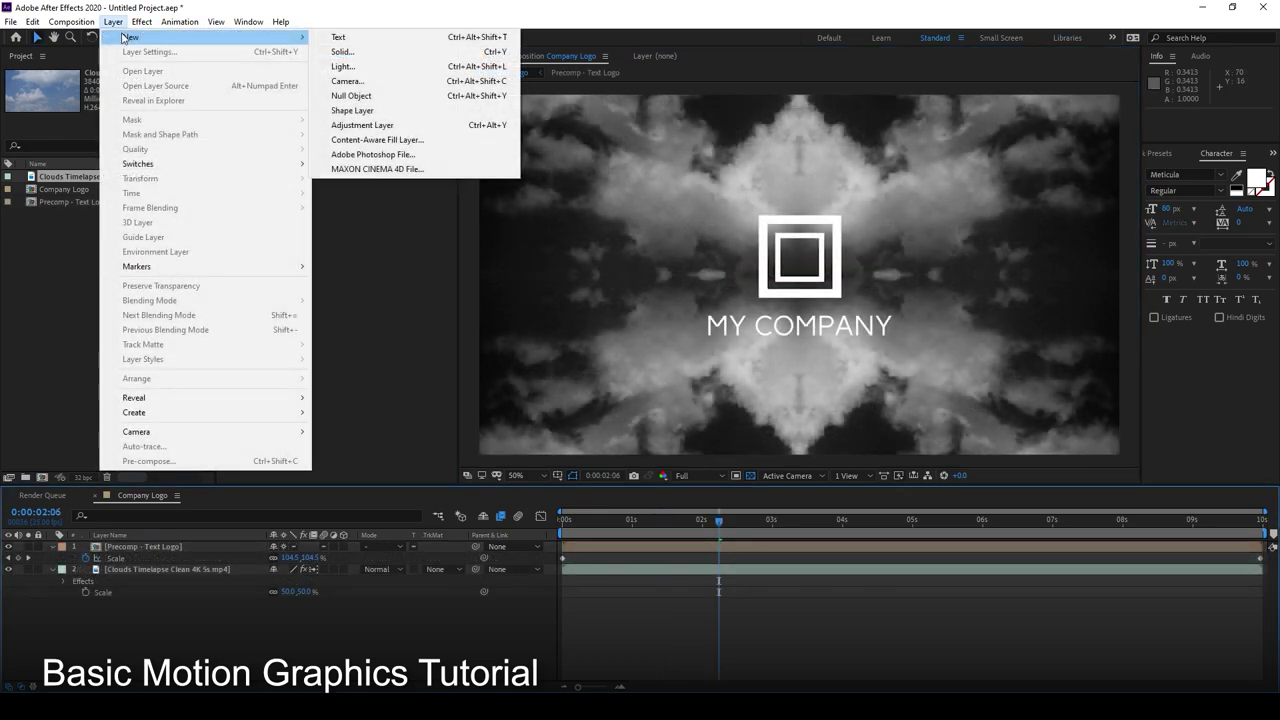
- Add a black solid with a subtracted ellipse mask feathered to 260 px as a vignette
{"action": "left_click", "coordinate": [467, 52]}
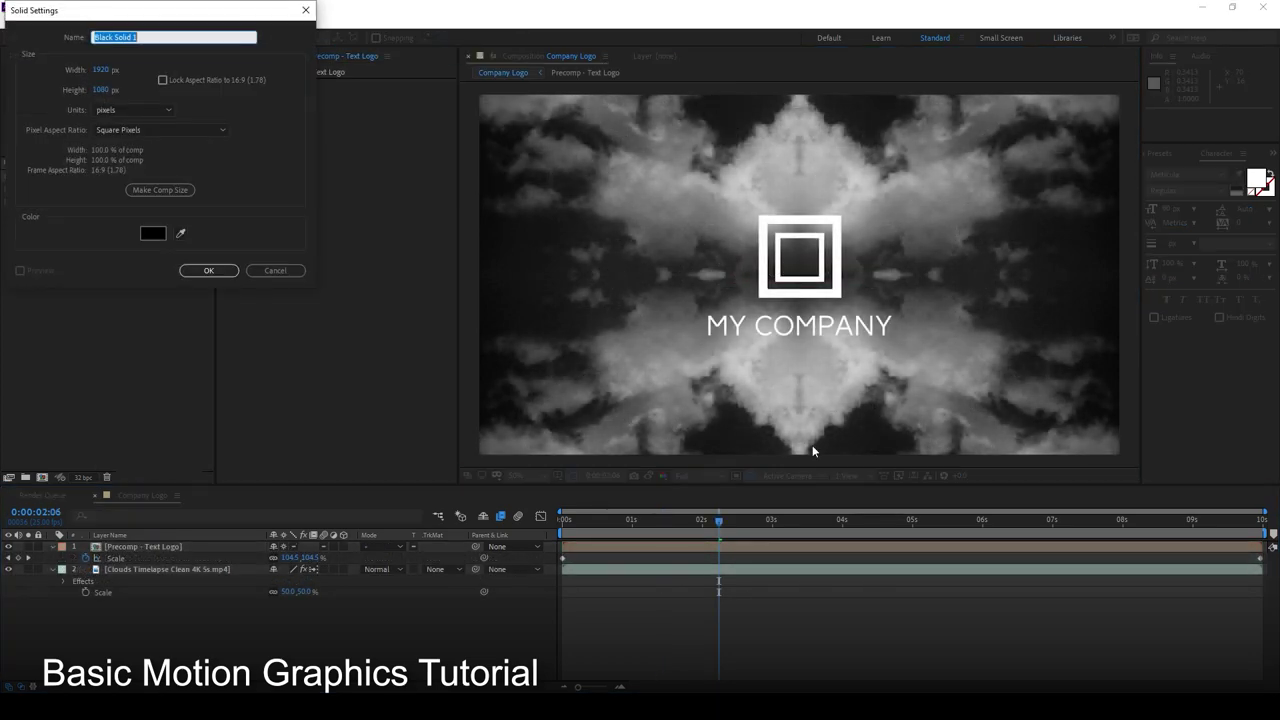
{"action": "left_click", "coordinate": [209, 272]}
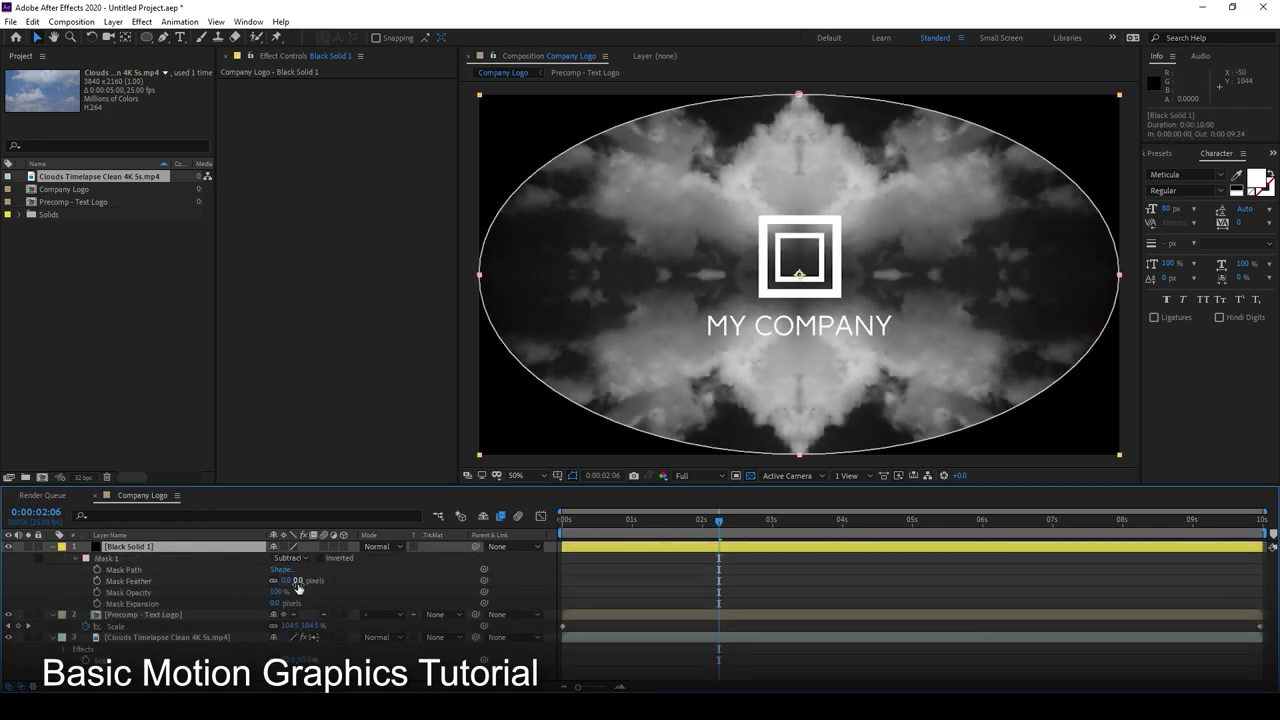
{"action": "left_click_drag", "start_coordinate": [297, 588], "coordinate": [463, 578]}
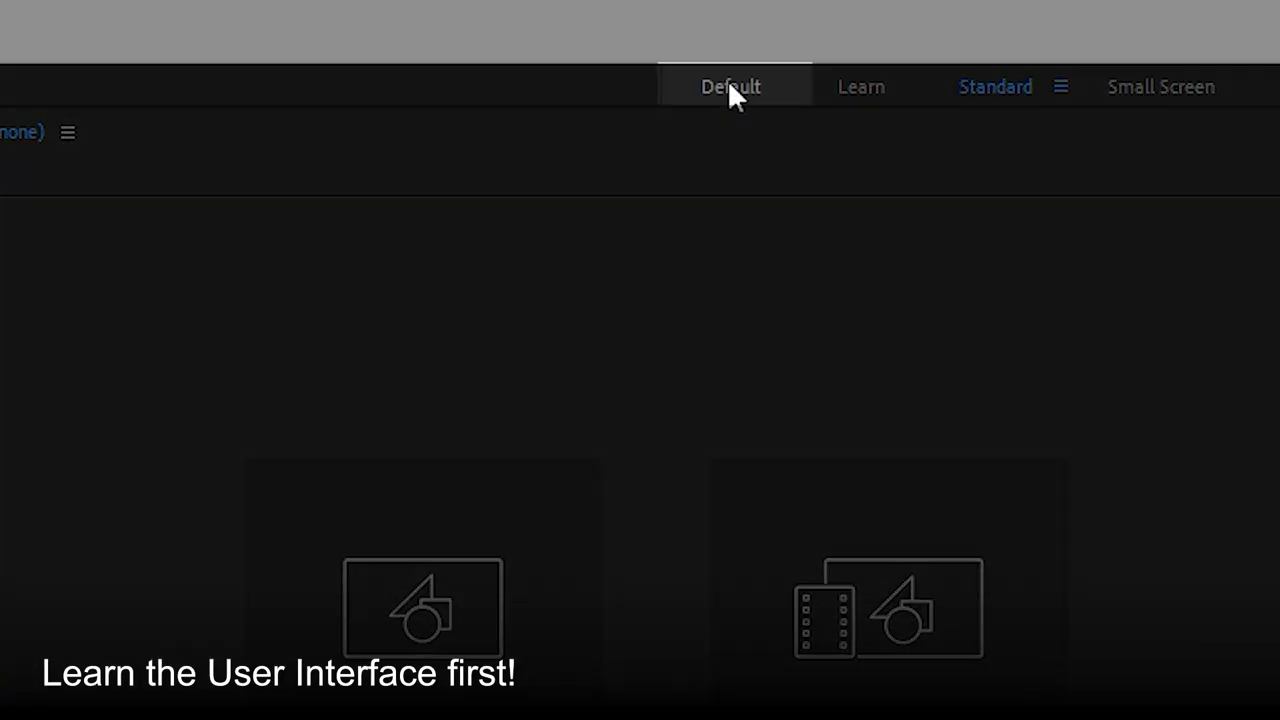
{"action": "left_click", "coordinate": [827, 36]}
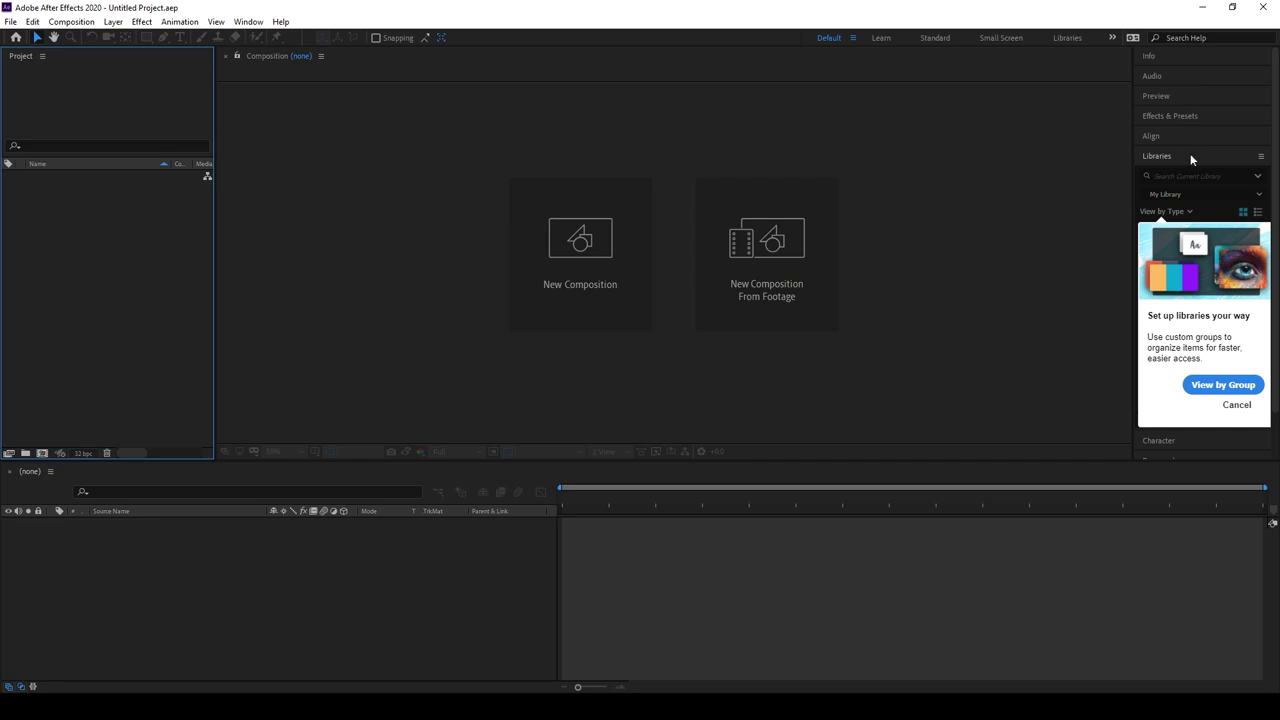
{"action": "left_click", "coordinate": [1160, 136]}
{"action": "left_click", "coordinate": [1177, 116]}
{"action": "left_click", "coordinate": [1186, 96]}
{"action": "left_click", "coordinate": [1194, 76]}
{"action": "left_click", "coordinate": [1204, 53]}
{"action": "left_click", "coordinate": [1197, 168]}
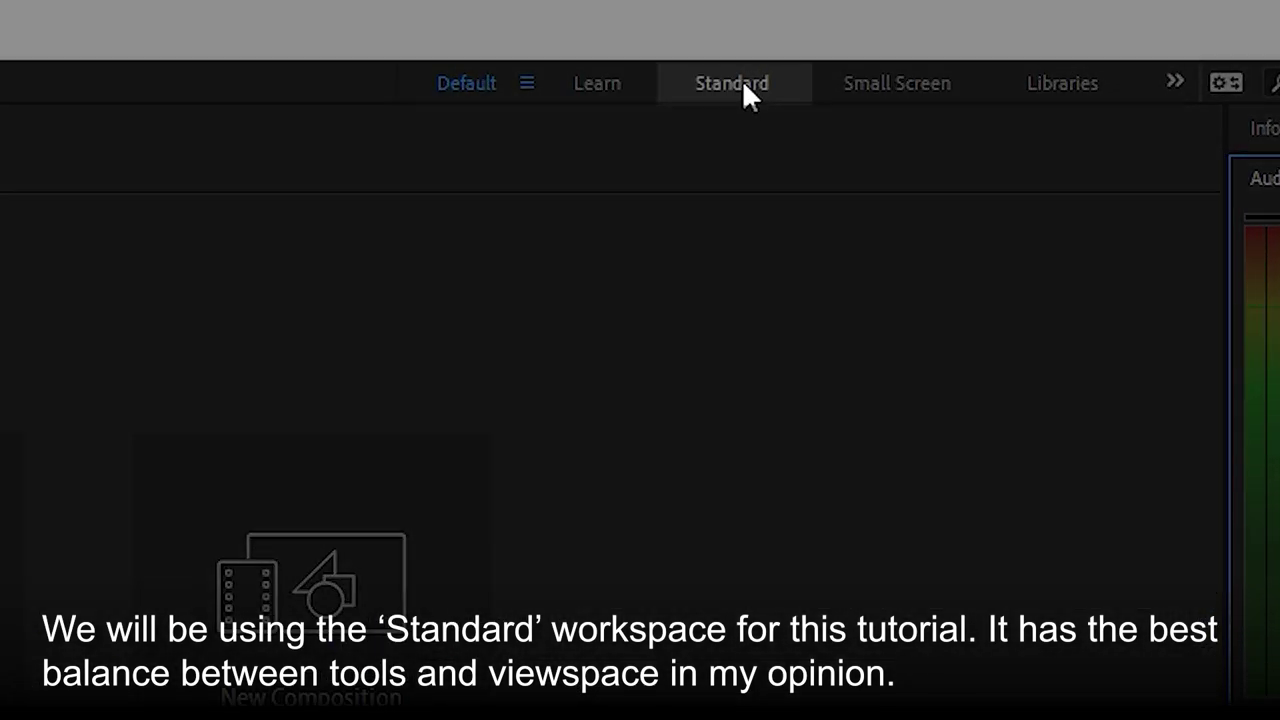
{"action": "left_click", "coordinate": [742, 79]}
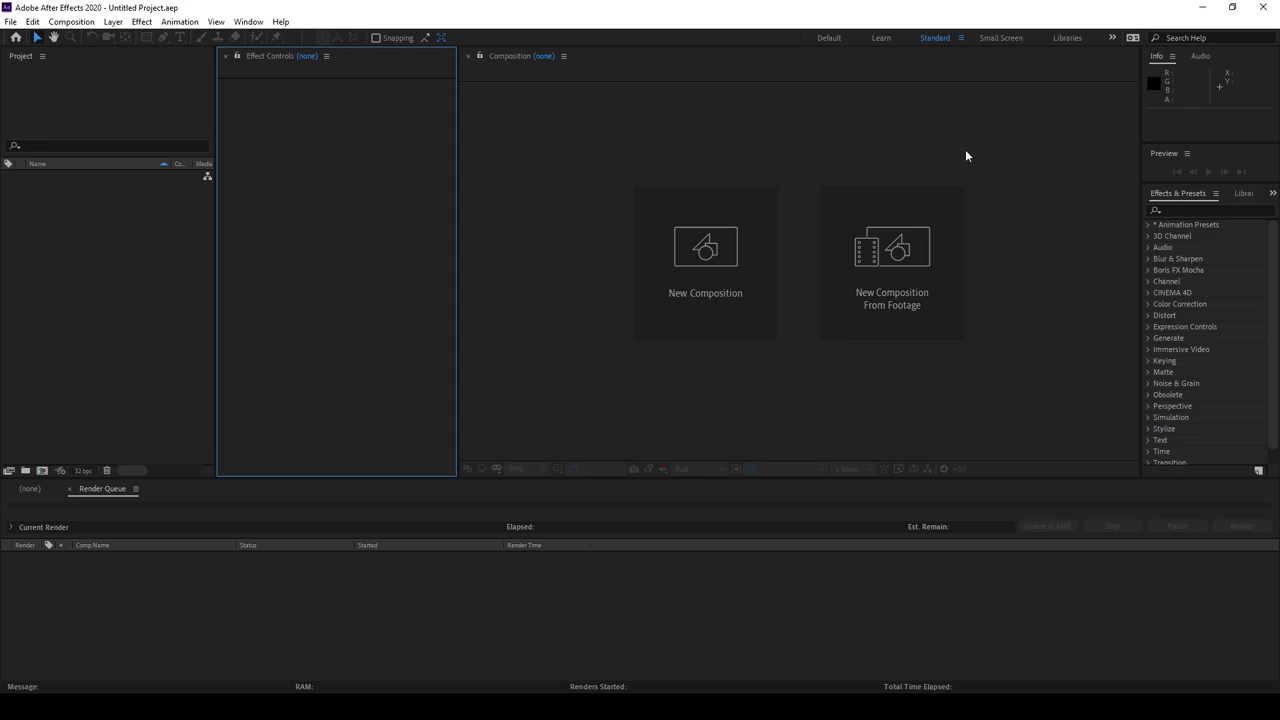
- Reset the Standard workspace to its saved layout from the Window > Workspace menu
{"action": "left_click", "coordinate": [226, 23]}
{"action": "mouse_move", "coordinate": [248, 22]}
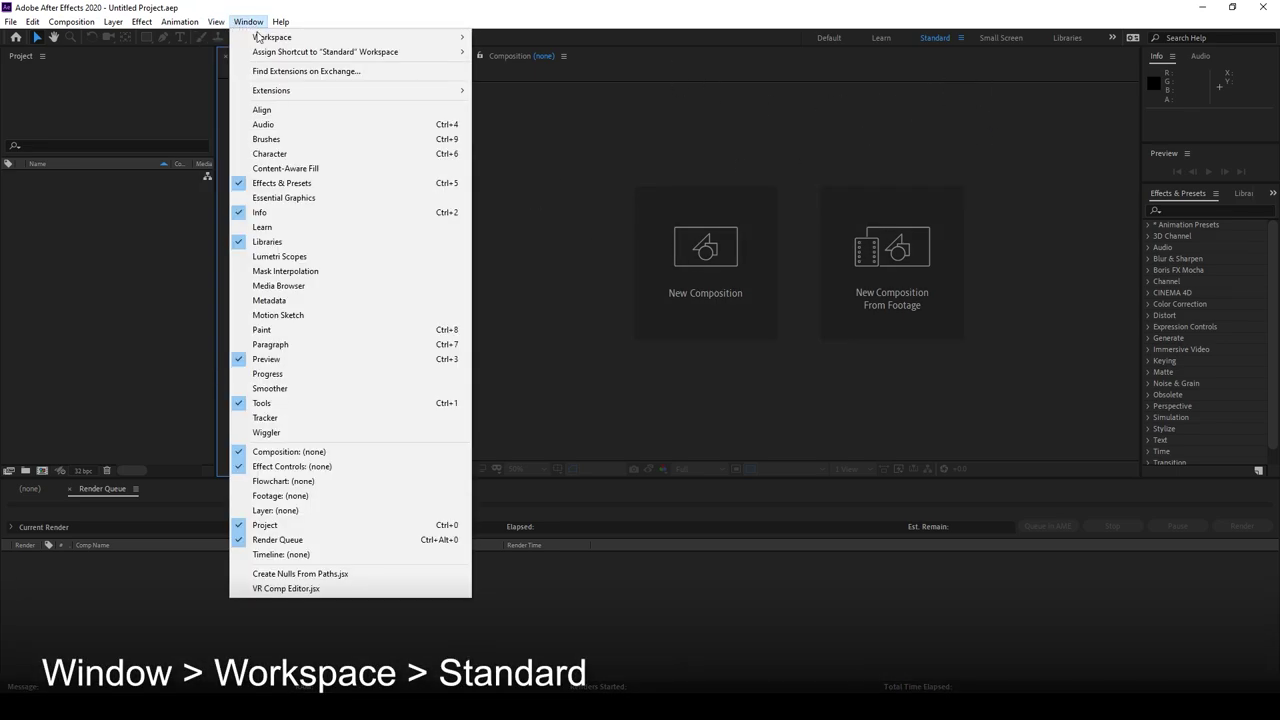
{"action": "mouse_move", "coordinate": [266, 42]}
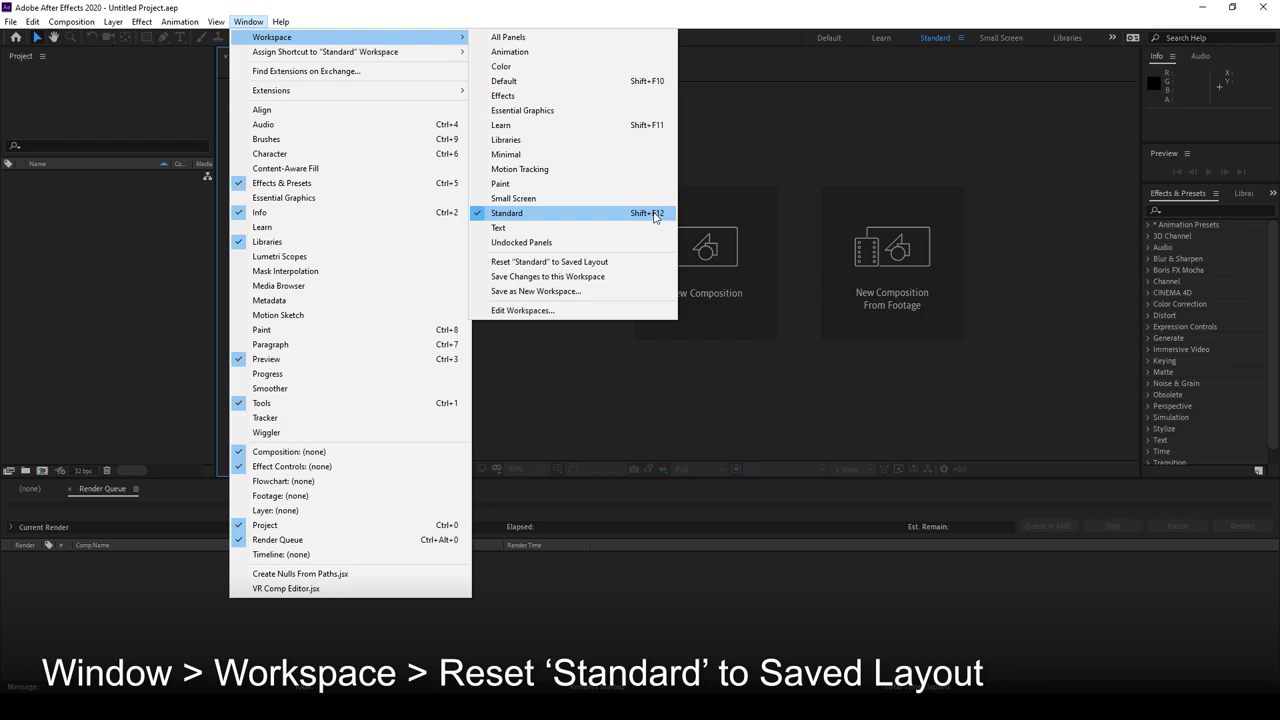
{"action": "left_click", "coordinate": [649, 266]}
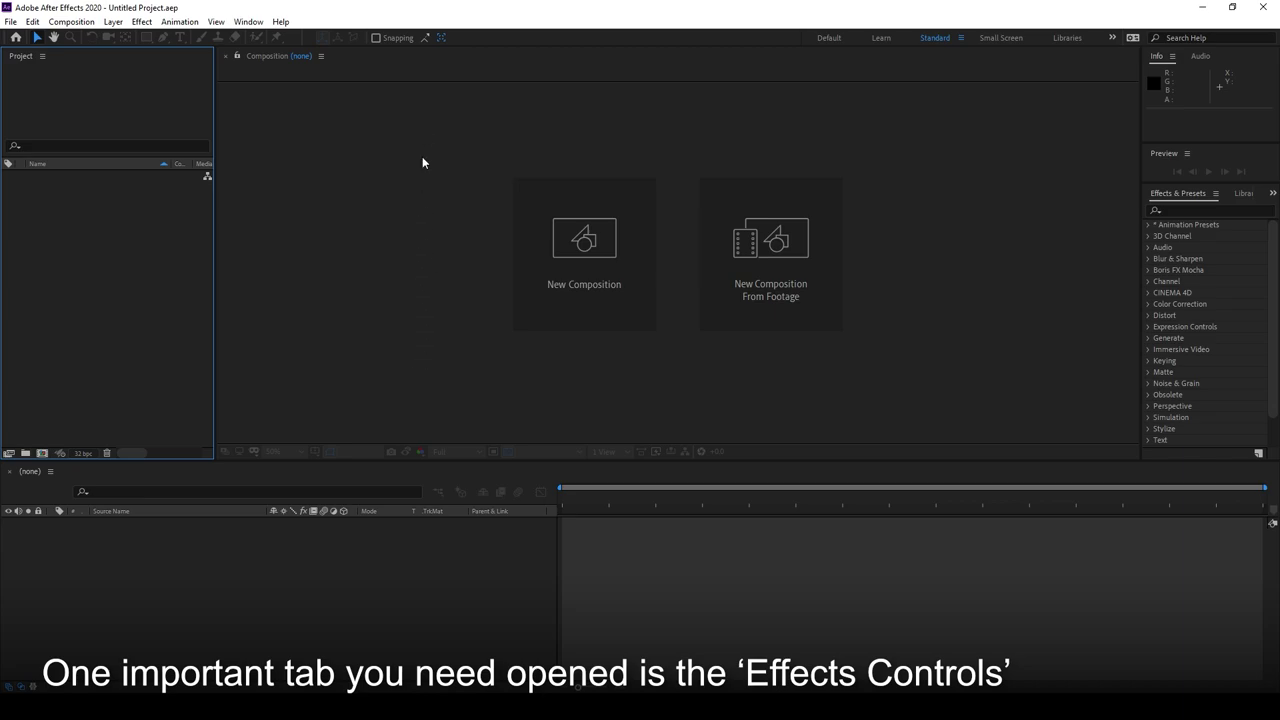
- Open the Effect Controls panel and dock it as its own column beside the Project panel
{"action": "left_click", "coordinate": [248, 22]}
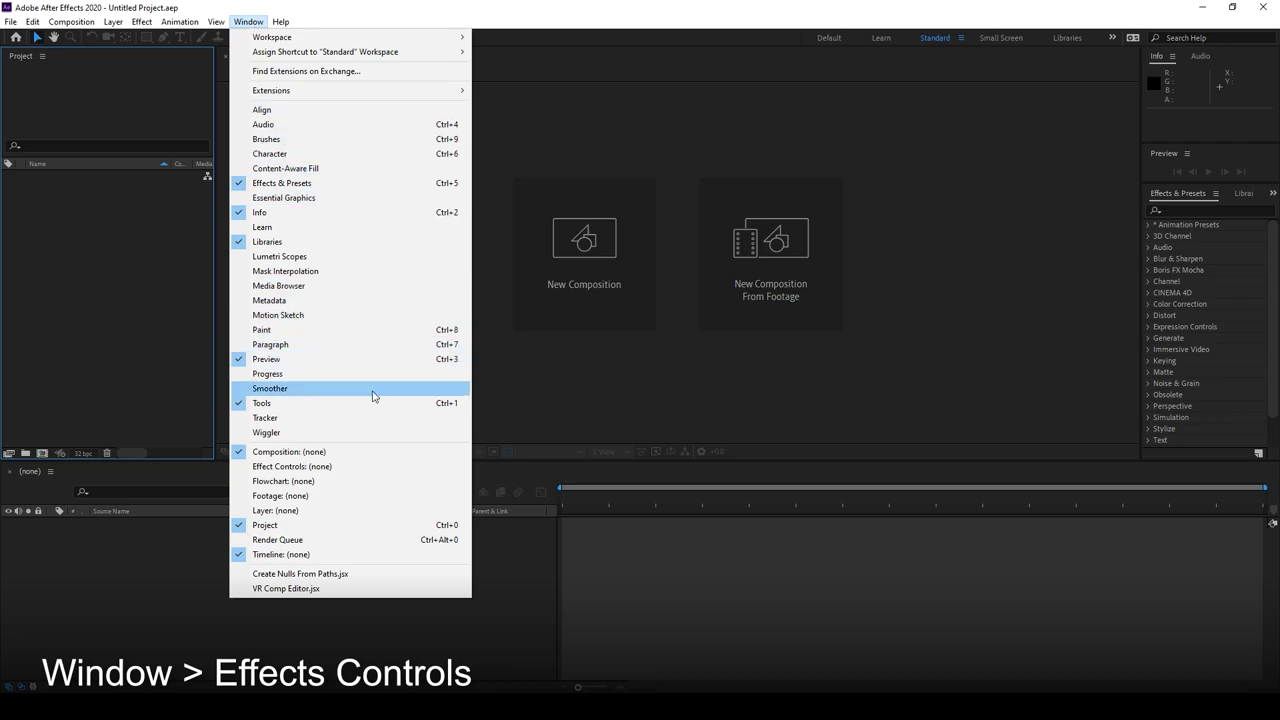
{"action": "left_click", "coordinate": [361, 468]}
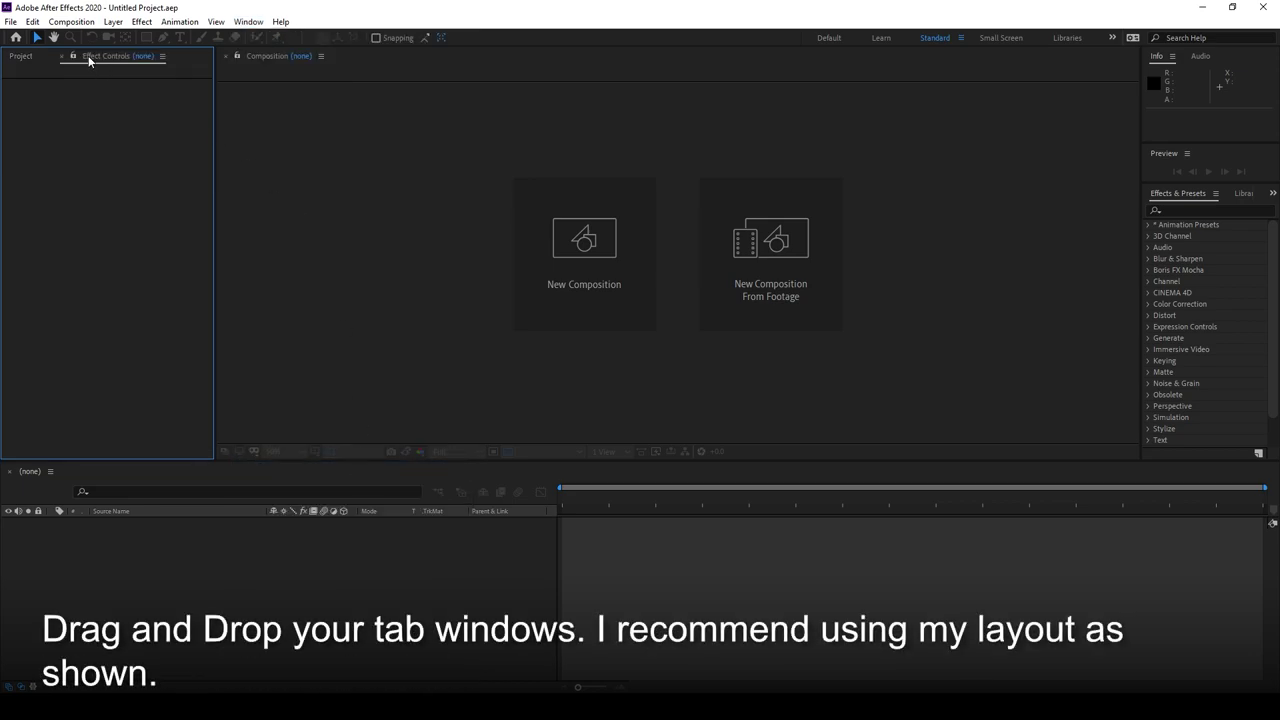
{"action": "left_click_drag", "start_coordinate": [89, 60], "coordinate": [230, 238]}
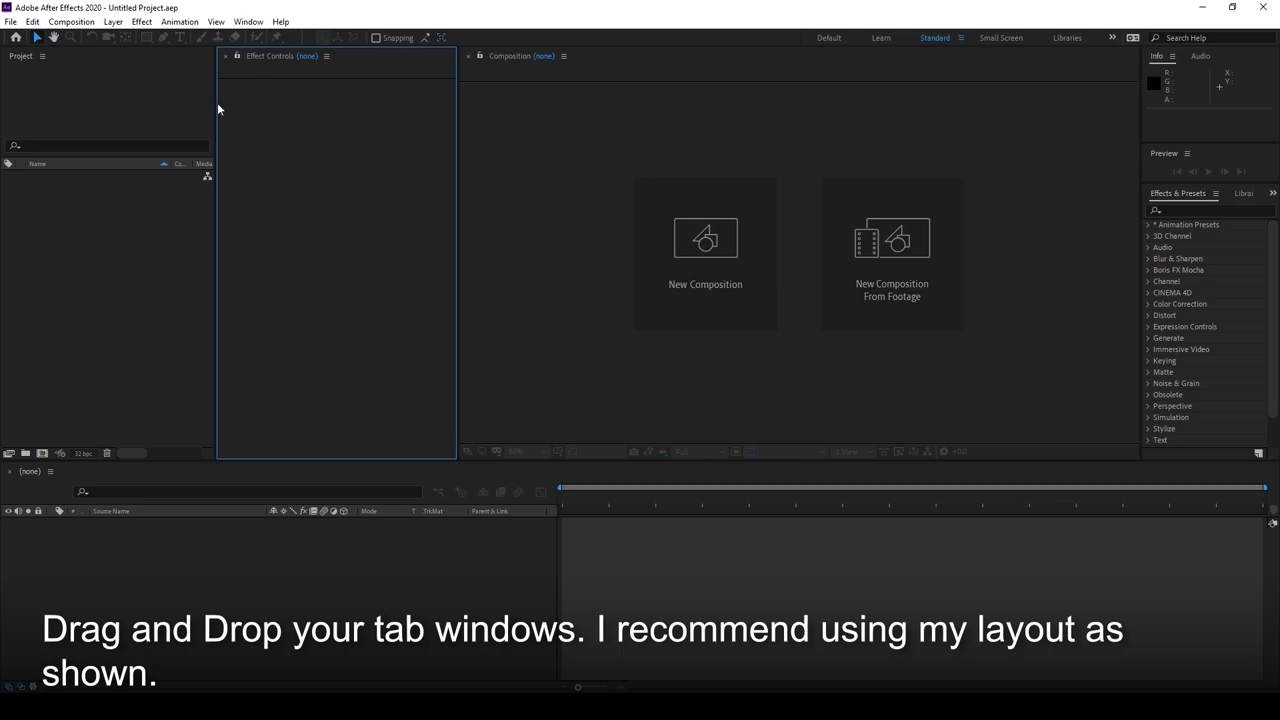
{"action": "left_click", "coordinate": [560, 217]}
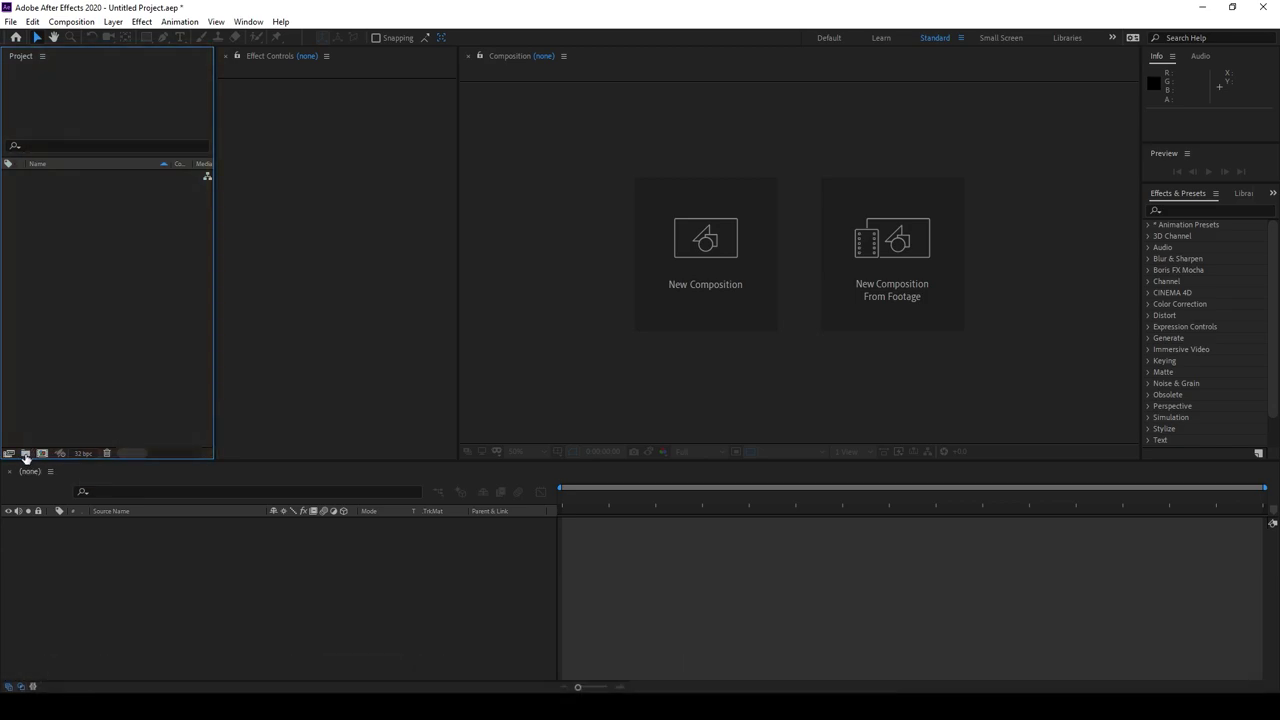
- Create new folders nested successively inside Untitled 1 and Untitled 2 in the Project panel
{"action": "double_click", "coordinate": [25, 453]}
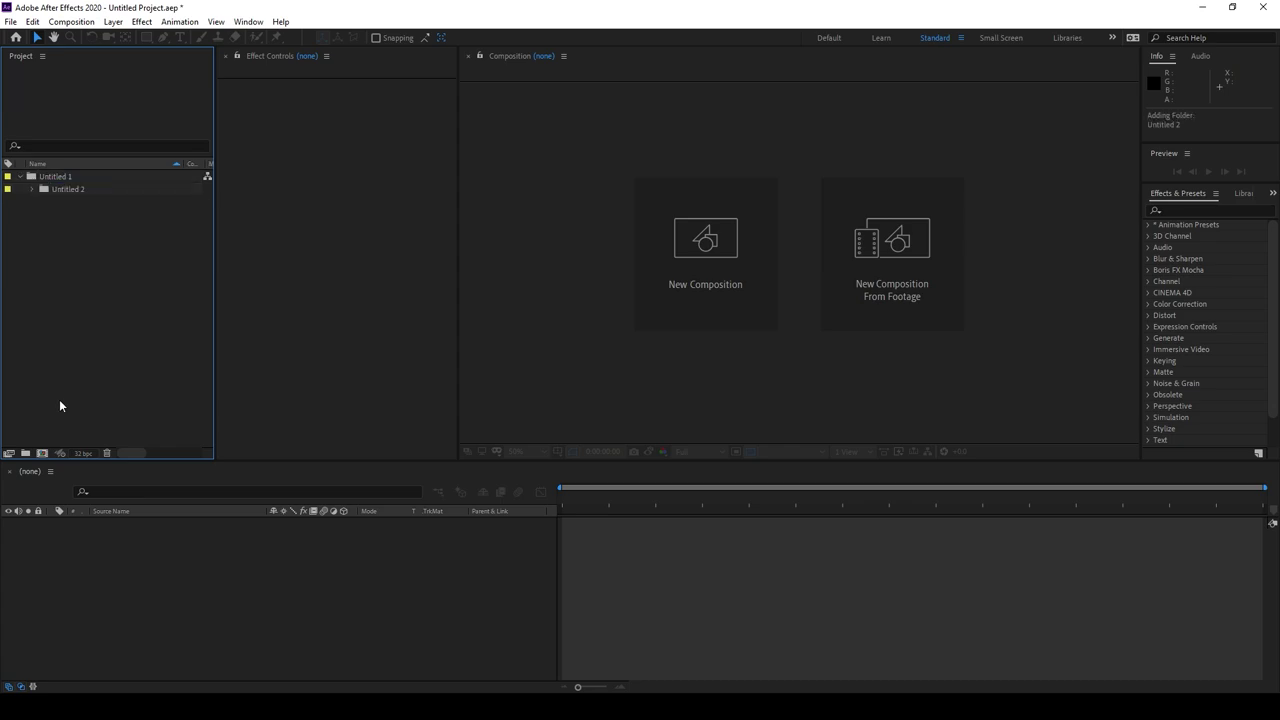
{"action": "left_click", "coordinate": [59, 181]}
{"action": "left_click", "coordinate": [50, 189]}
{"action": "left_click", "coordinate": [25, 453]}
{"action": "left_click", "coordinate": [25, 453]}
{"action": "double_click", "coordinate": [25, 453]}
- Move folders Untitled 5 and Untitled 6 out to the top level of the Project panel
{"action": "left_click", "coordinate": [136, 286]}
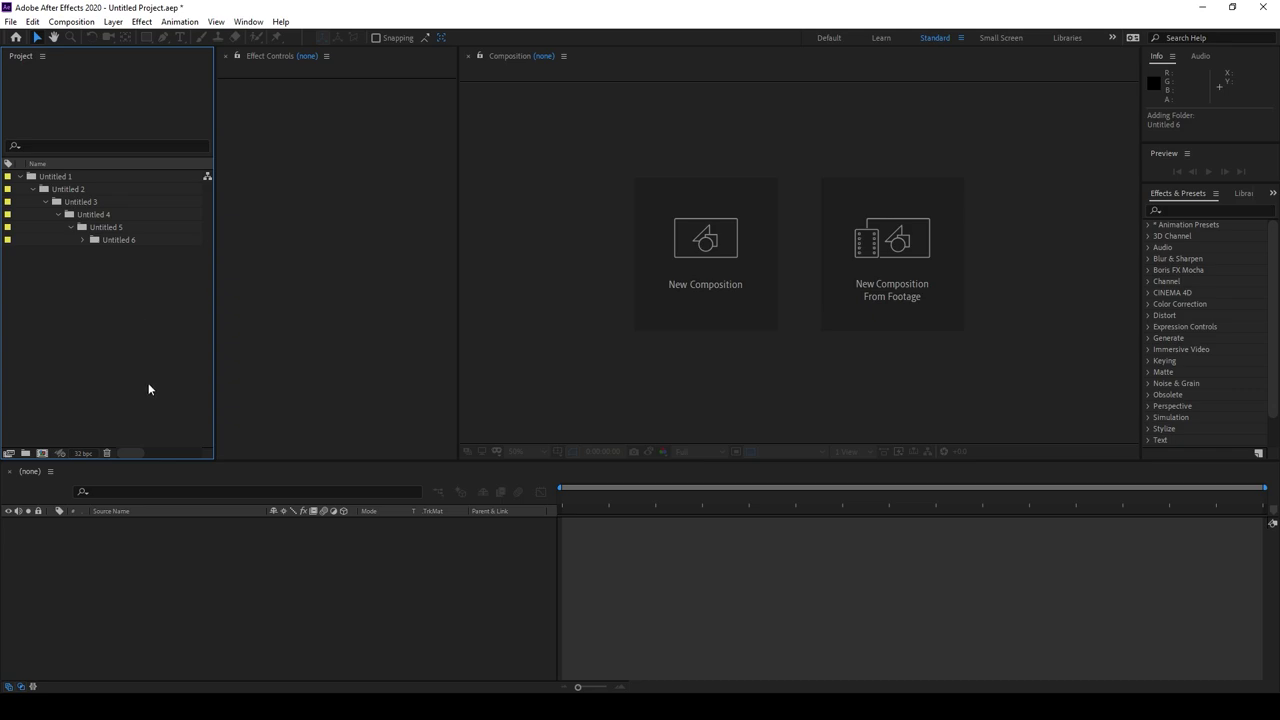
{"action": "left_click_drag", "start_coordinate": [117, 240], "coordinate": [90, 345]}
{"action": "left_click", "coordinate": [136, 277]}
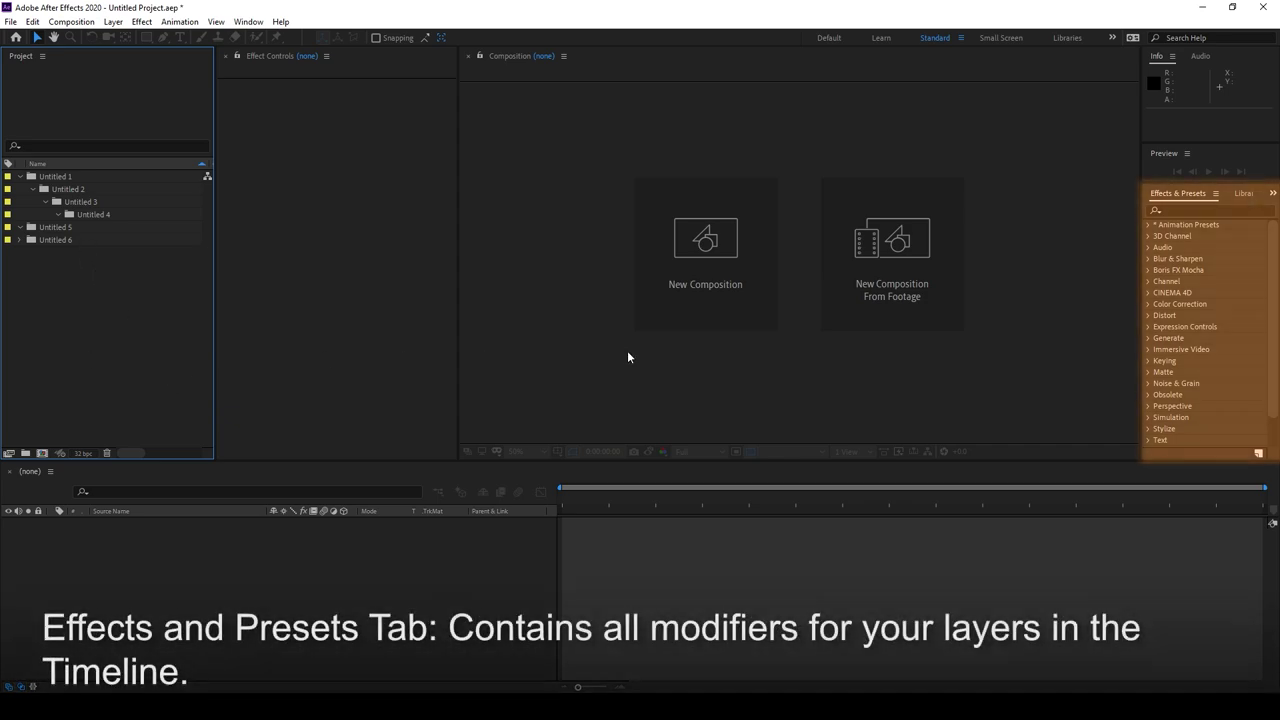
{"action": "left_click", "coordinate": [1176, 194]}
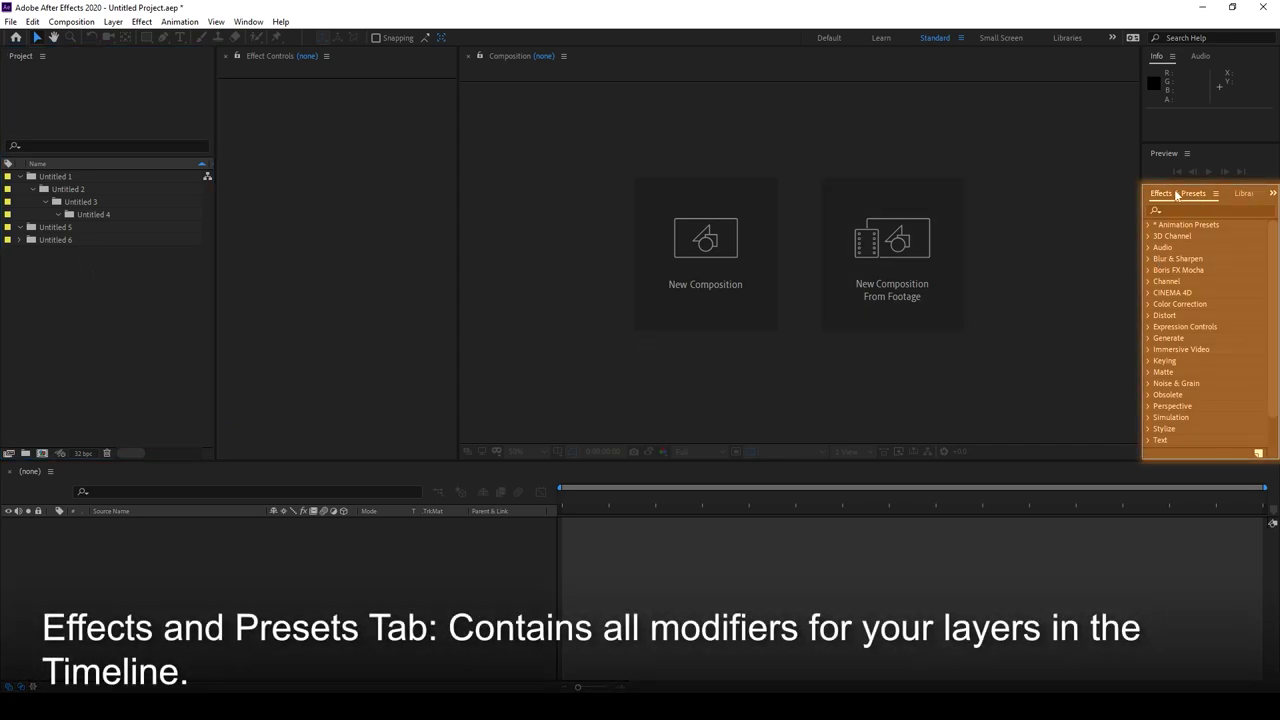
{"action": "left_click", "coordinate": [1224, 210]}
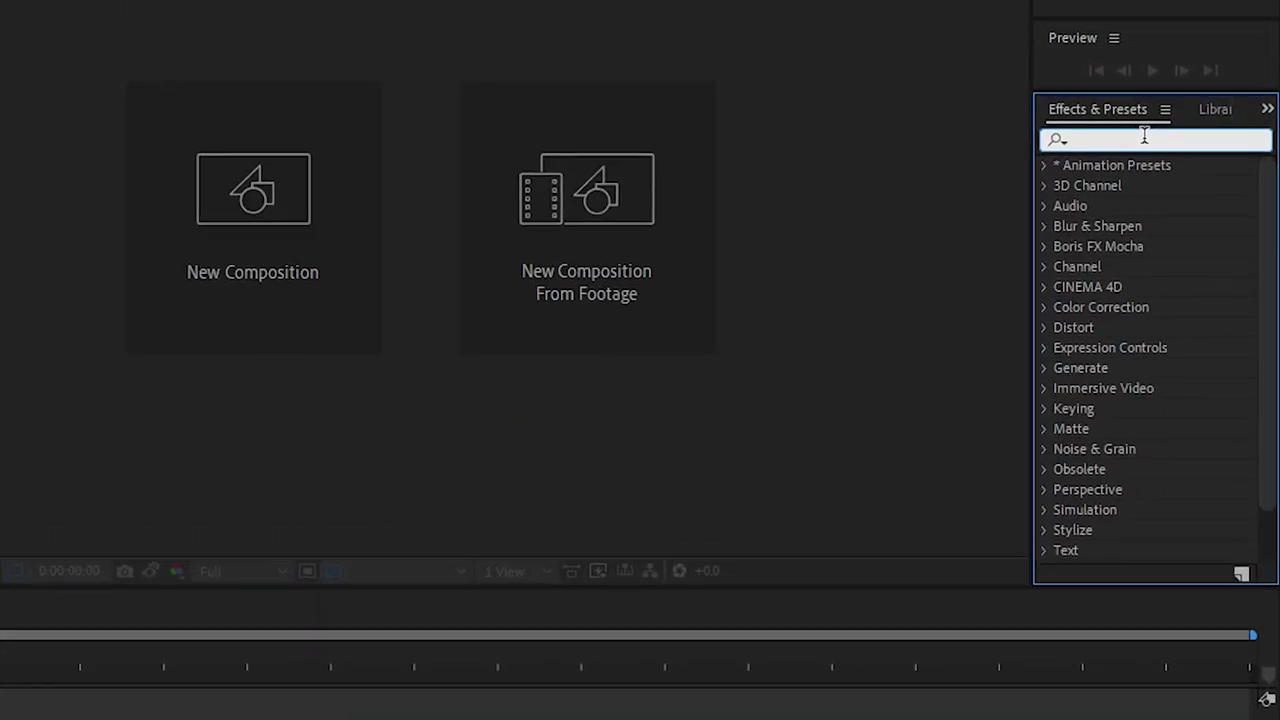
{"action": "type", "text": "glow"}
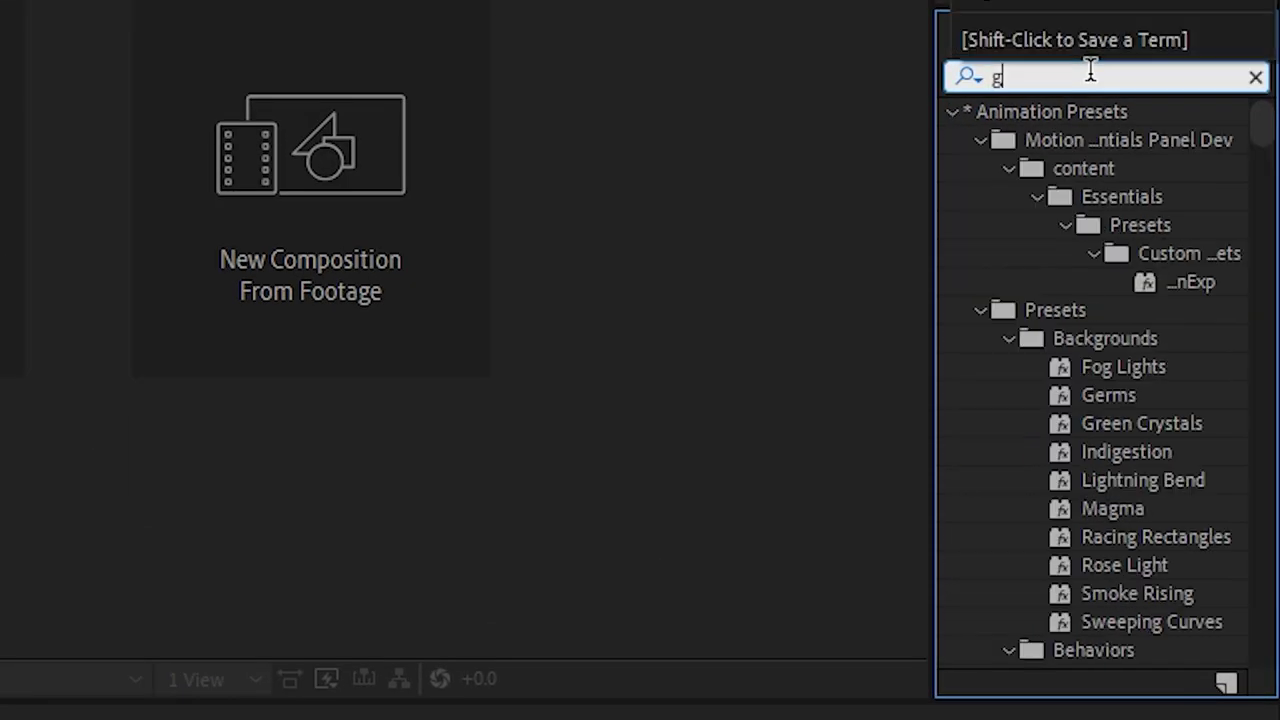
{"action": "key", "text": "Return"}
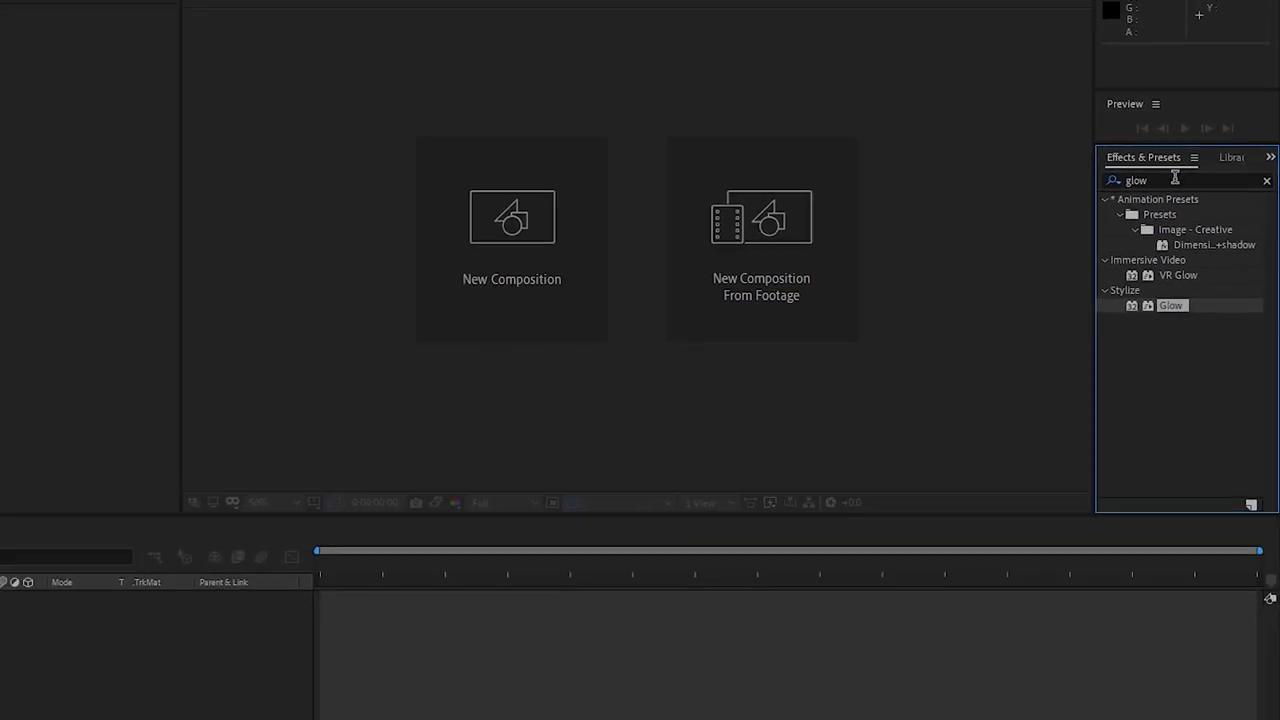
{"action": "left_click", "coordinate": [1113, 180]}
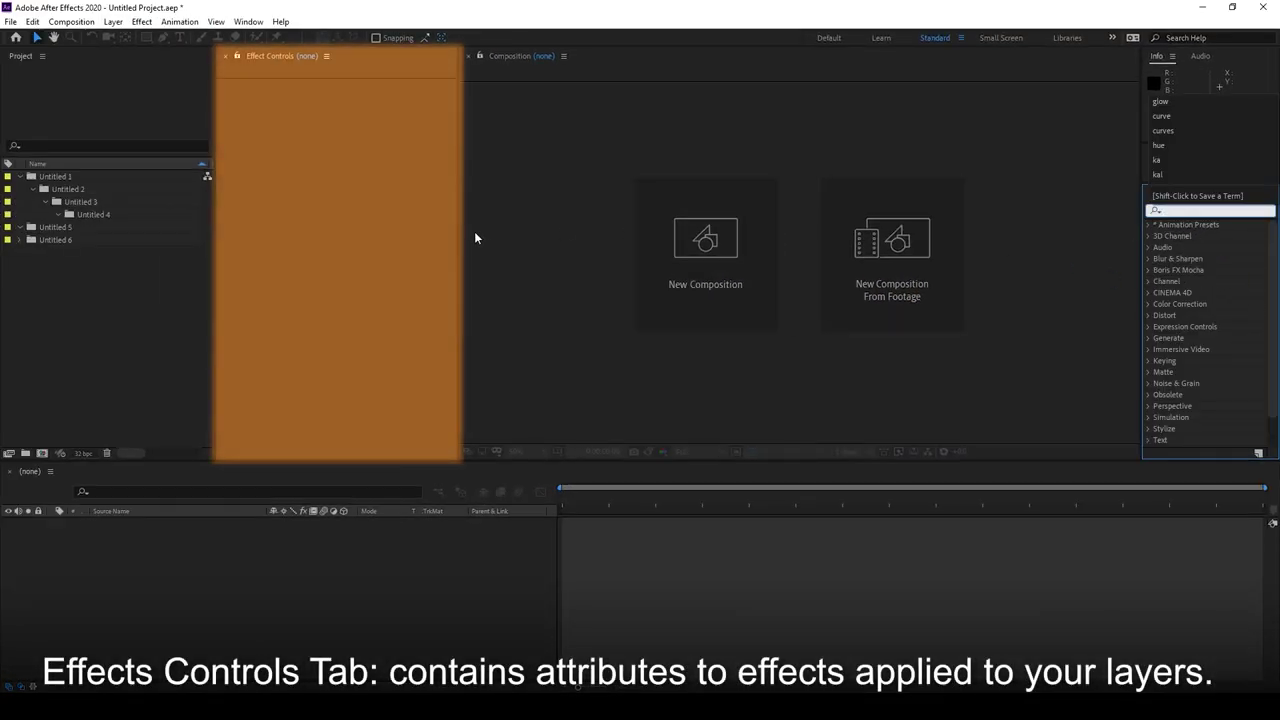
{"action": "left_click", "coordinate": [370, 209]}
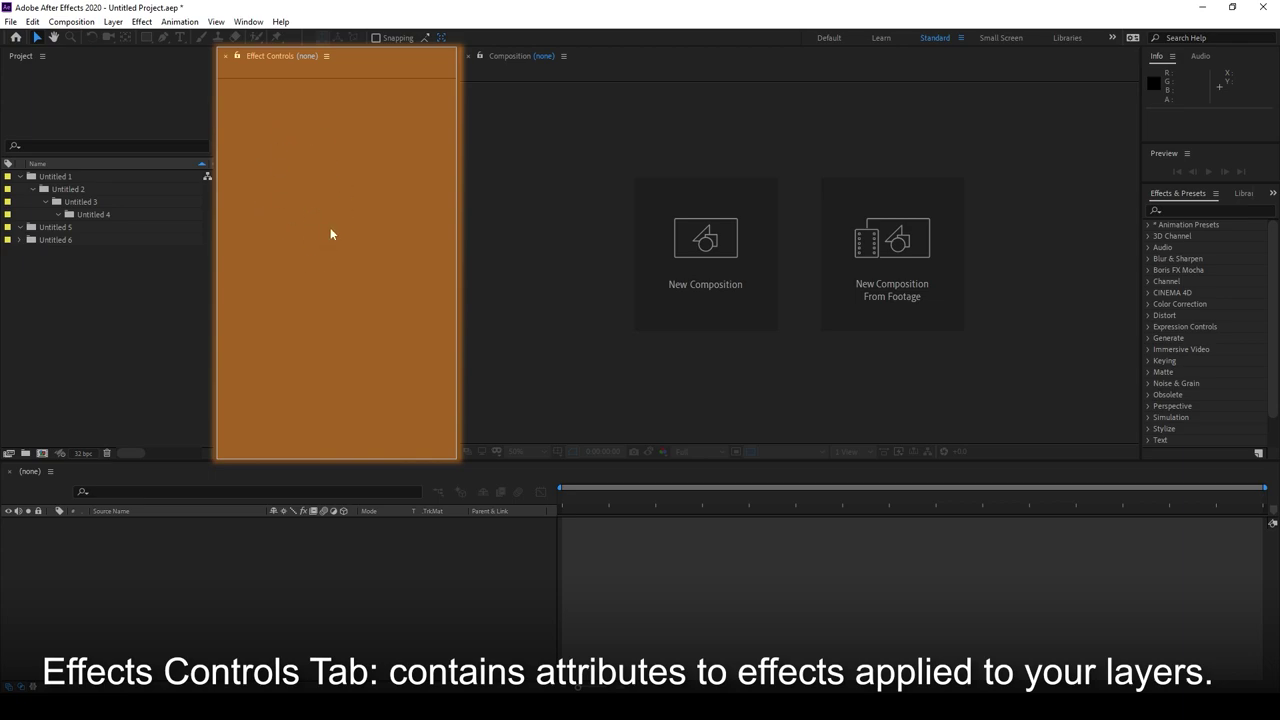
{"action": "left_click", "coordinate": [1164, 288]}
{"action": "left_click", "coordinate": [455, 157]}
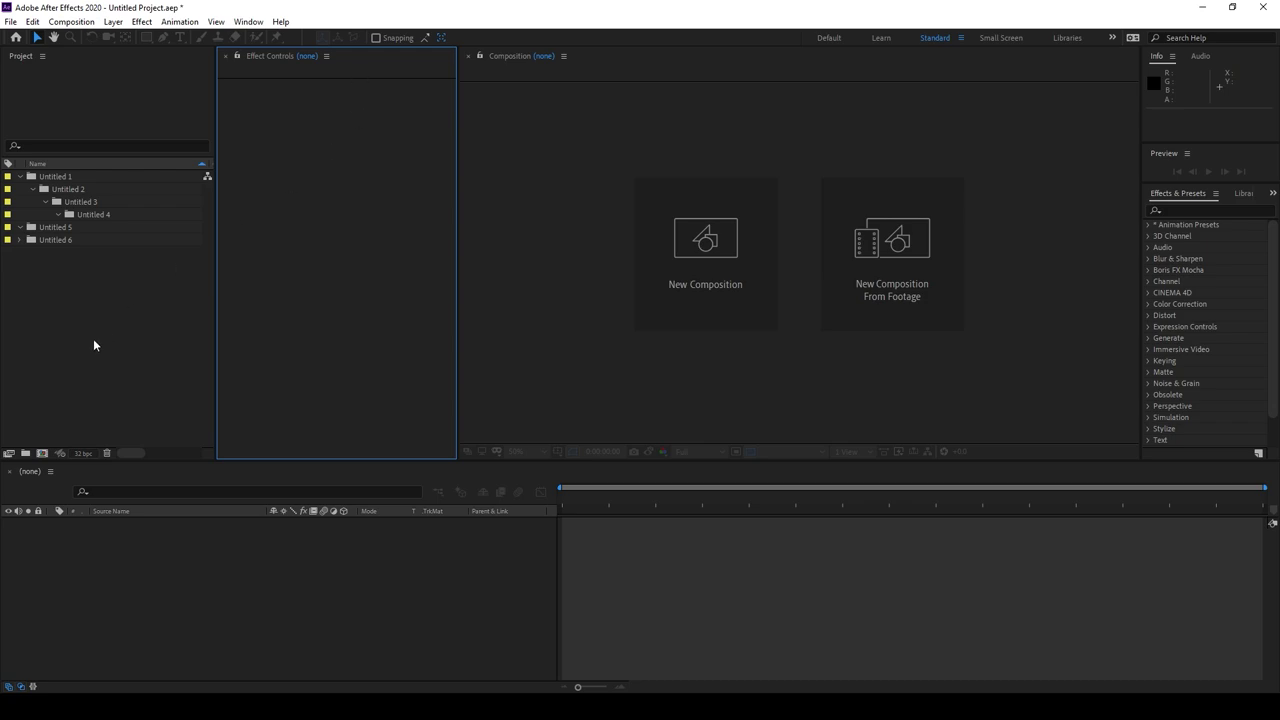
- Select and delete all folders in the Project panel
{"action": "left_click", "coordinate": [132, 312]}
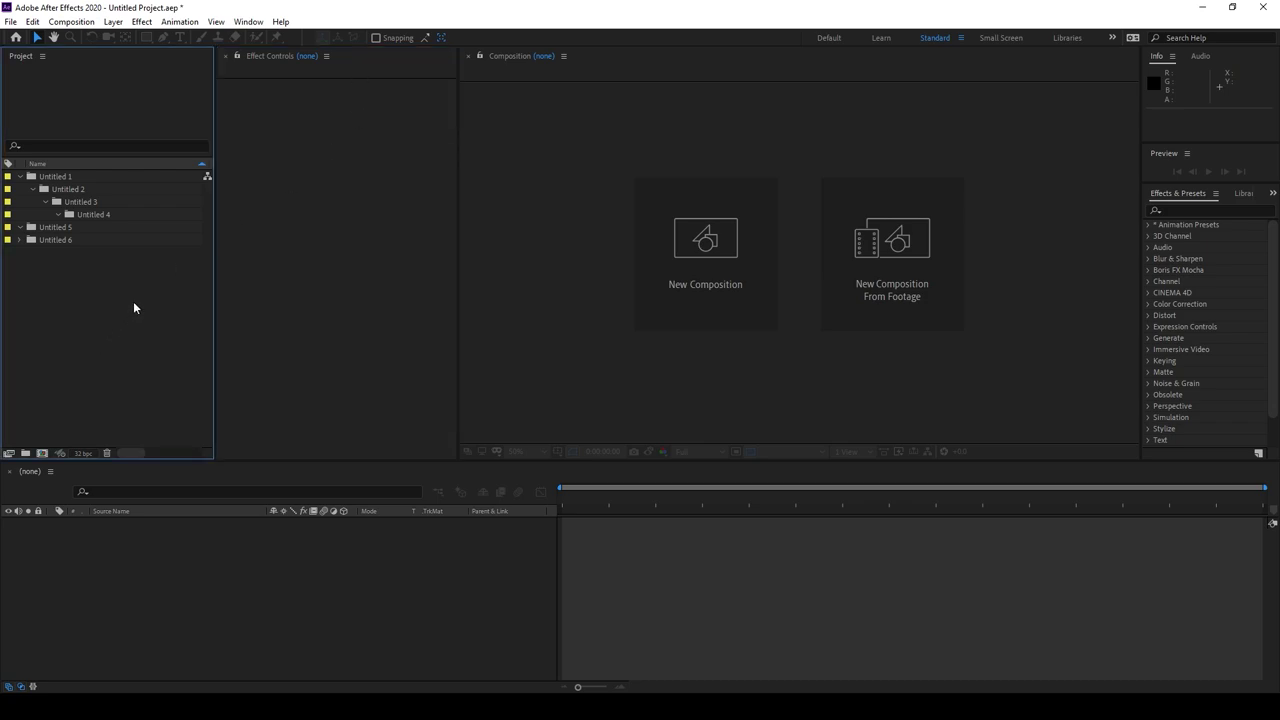
{"action": "key", "text": "ctrl+a"}
{"action": "key", "text": "Delete"}
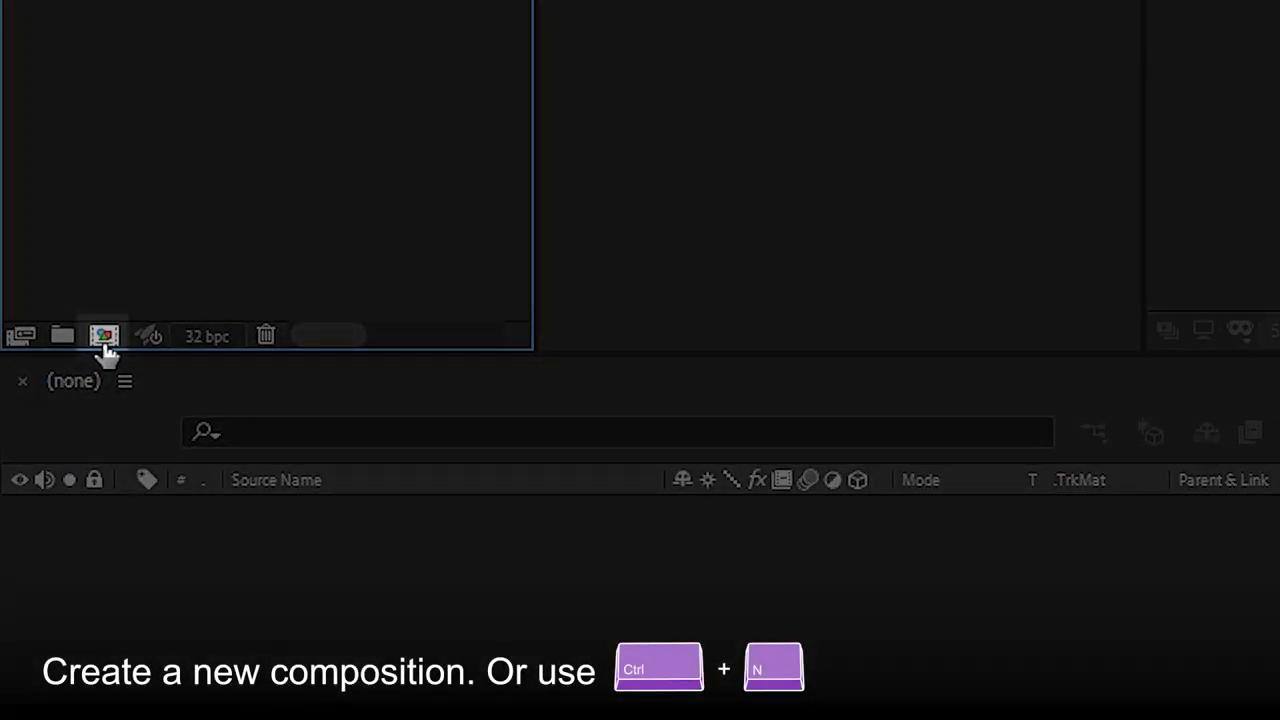
- Create Comp 1 at 1920×1080, 25 fps, 10 seconds, and toggle the transparency grid
{"action": "left_click", "coordinate": [104, 338]}
{"action": "left_click_drag", "start_coordinate": [251, 23], "coordinate": [559, 129]}
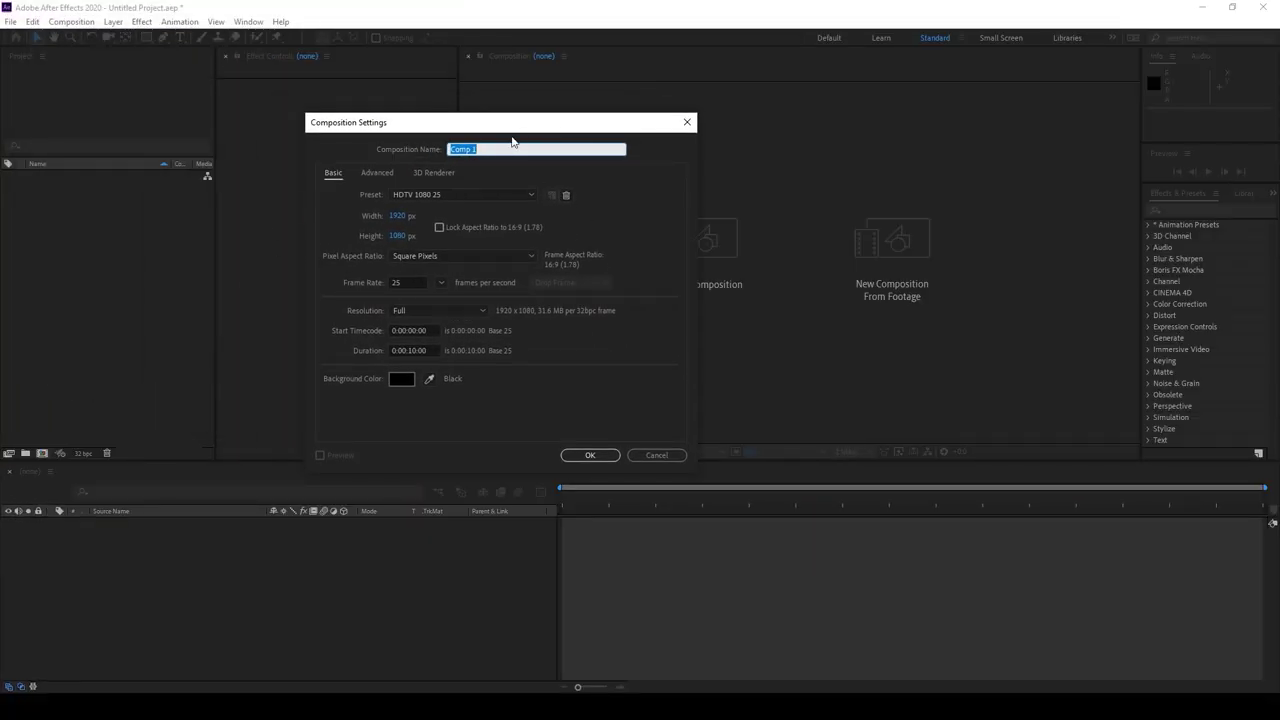
{"action": "left_click", "coordinate": [590, 456]}
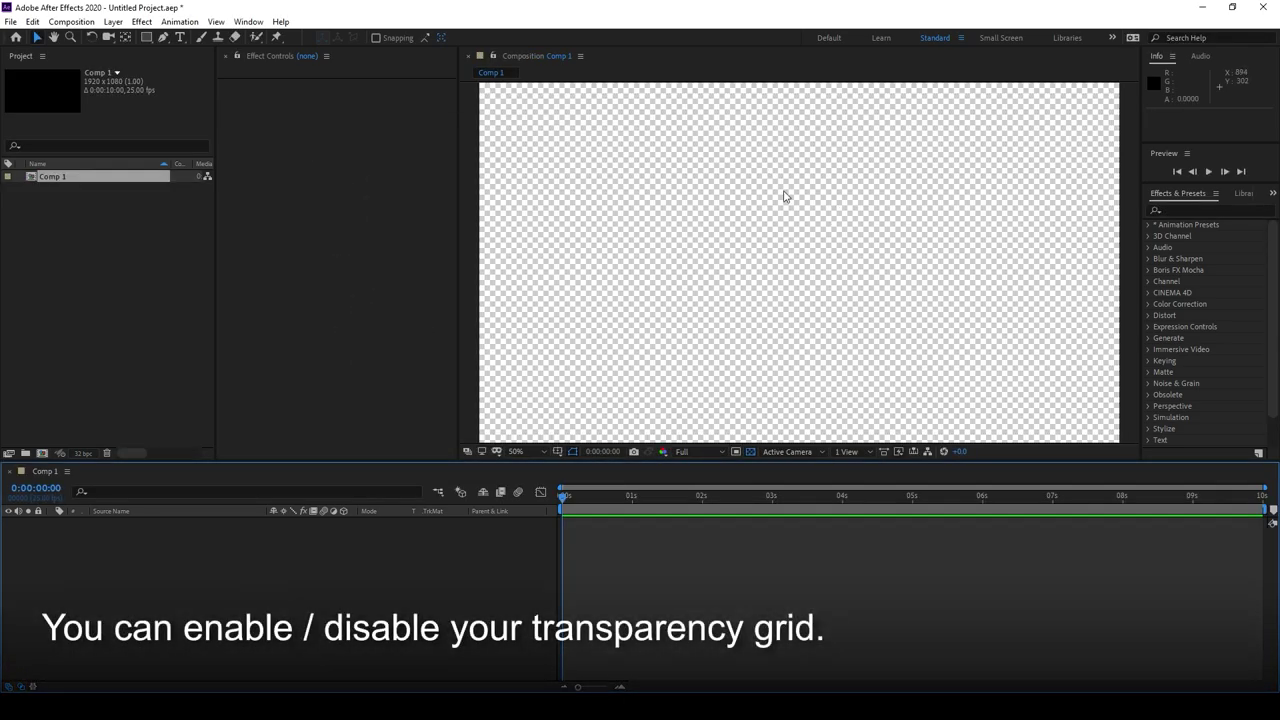
{"action": "left_click", "coordinate": [750, 453]}
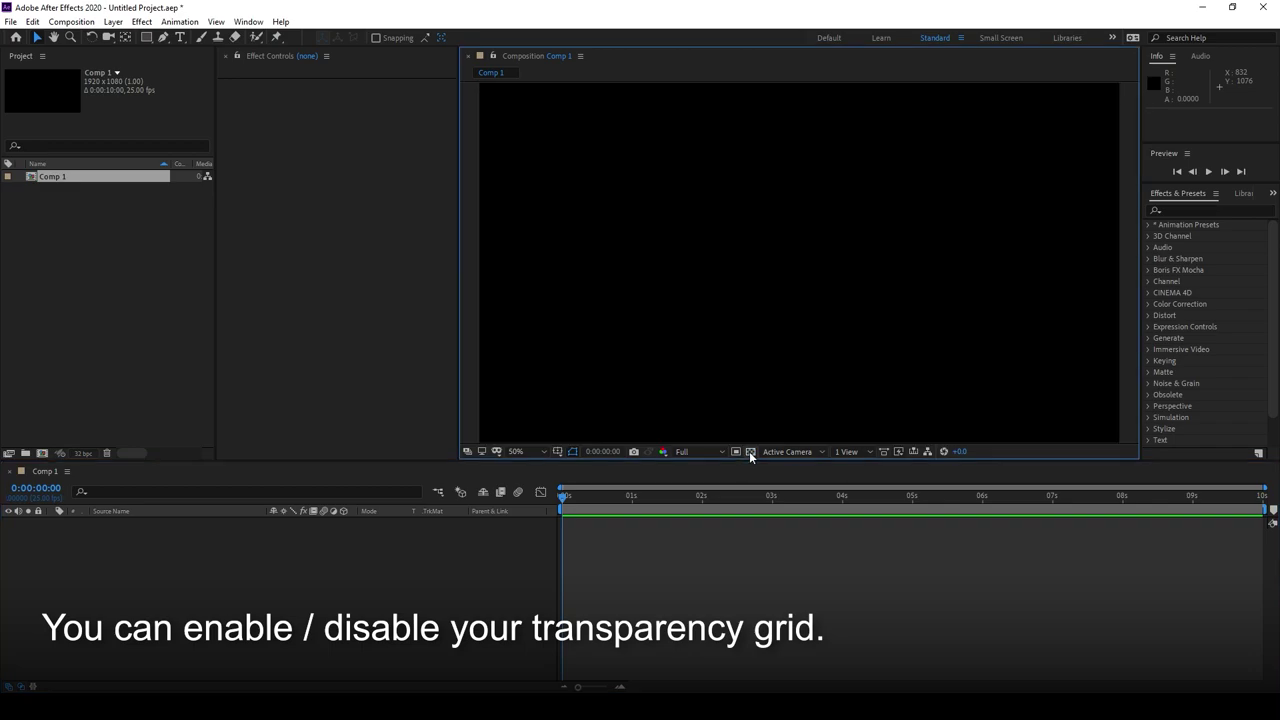
{"action": "left_click", "coordinate": [750, 452]}
{"action": "left_click", "coordinate": [750, 452]}
{"action": "left_click", "coordinate": [750, 452]}
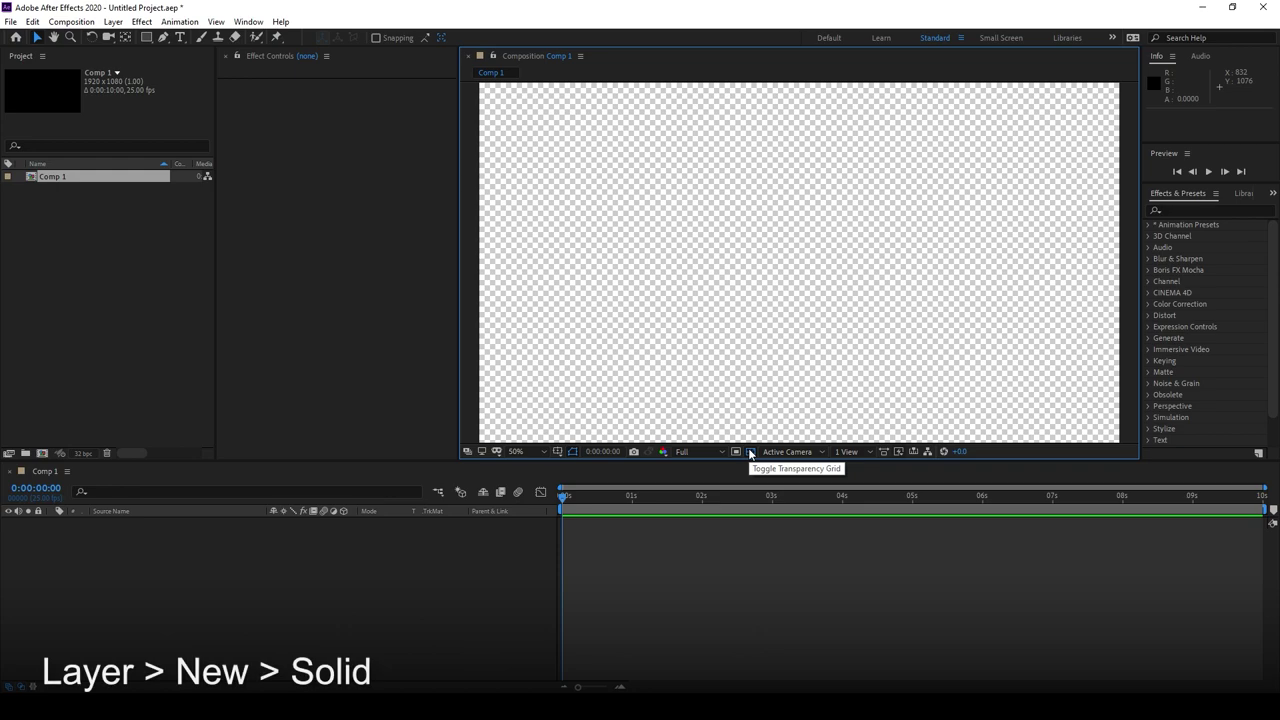
- Add a full-frame dark blue solid layer to Comp 1
{"action": "left_click", "coordinate": [112, 22]}
{"action": "mouse_move", "coordinate": [127, 43]}
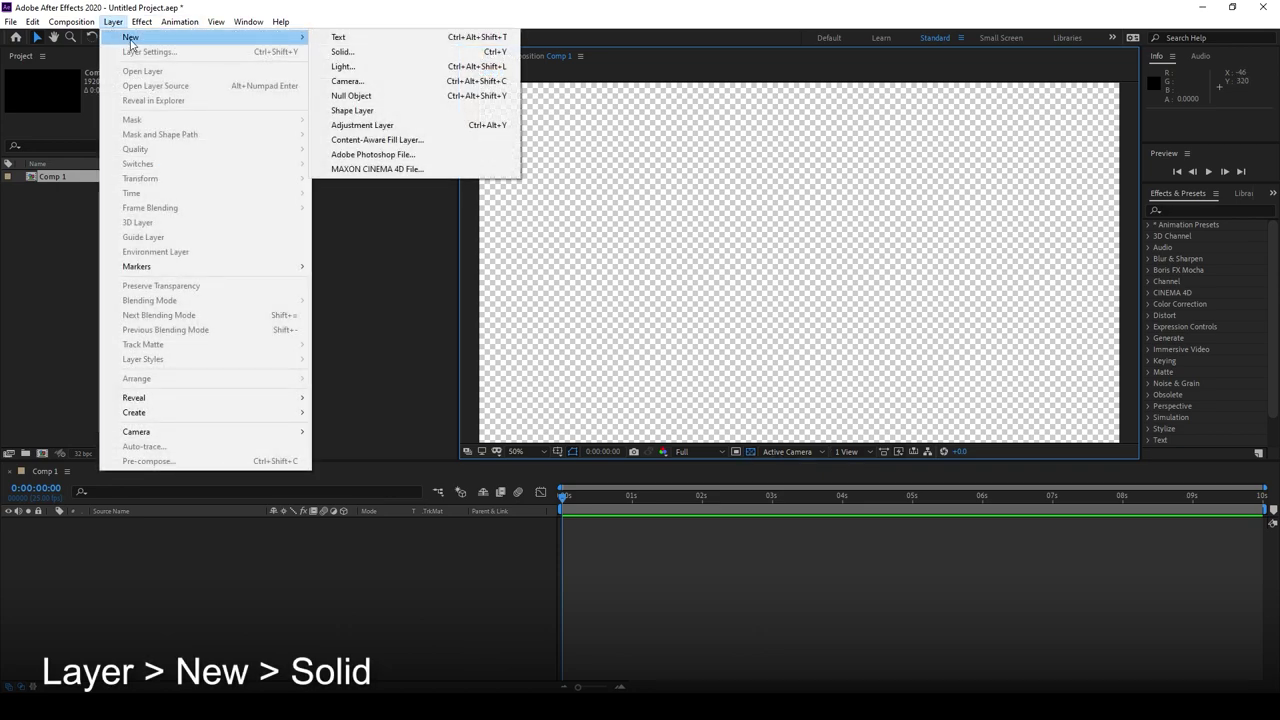
{"action": "left_click", "coordinate": [340, 53]}
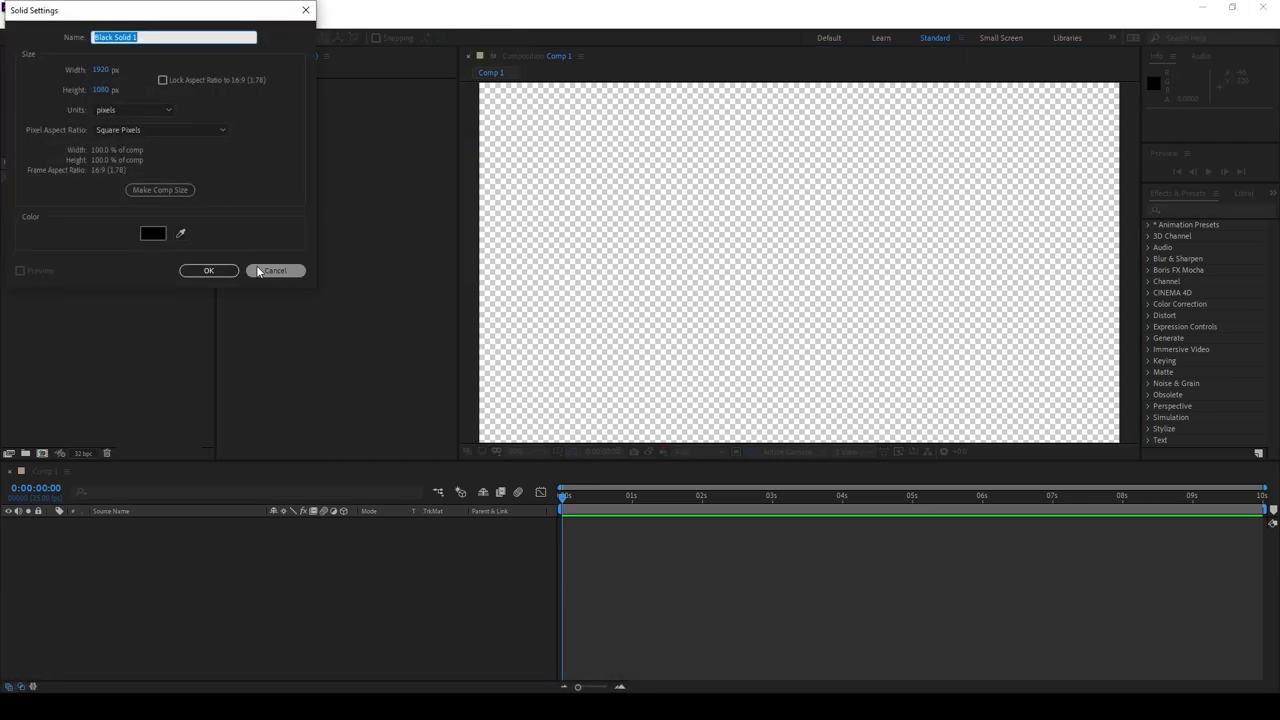
{"action": "left_click_drag", "start_coordinate": [226, 11], "coordinate": [362, 114]}
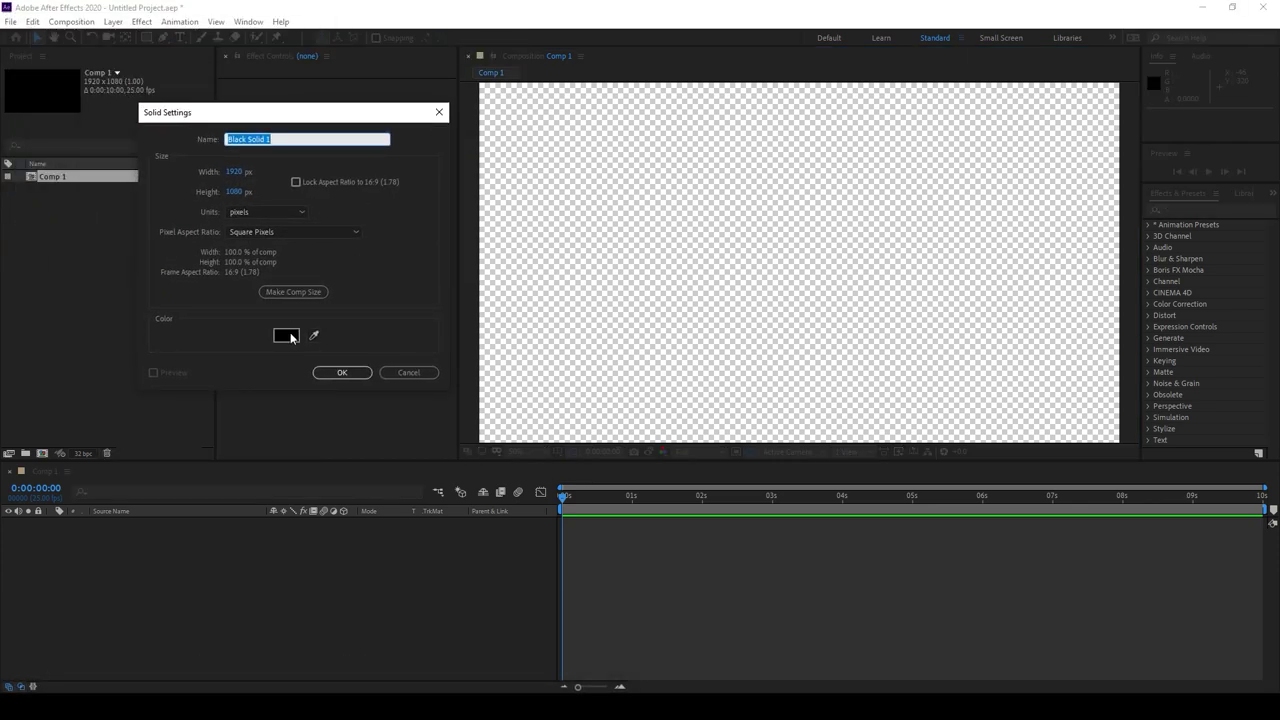
{"action": "left_click", "coordinate": [286, 335]}
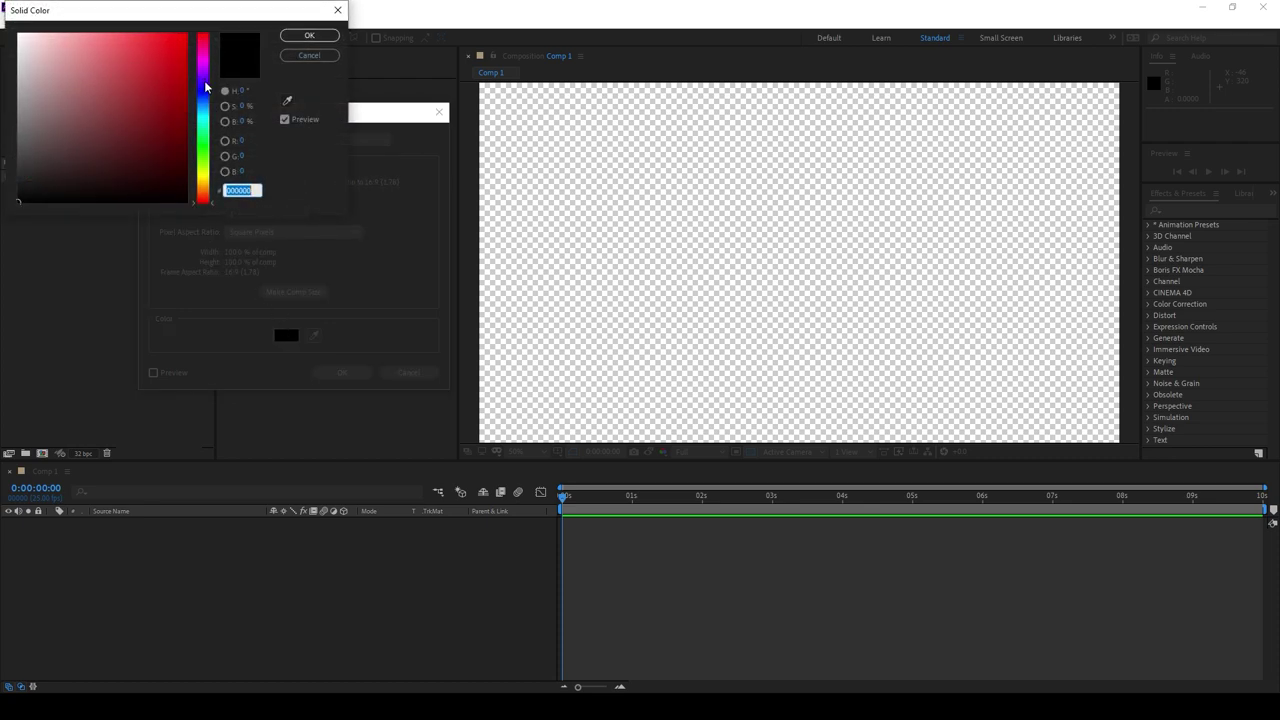
{"action": "left_click_drag", "start_coordinate": [203, 86], "coordinate": [201, 110]}
{"action": "left_click", "coordinate": [136, 149]}
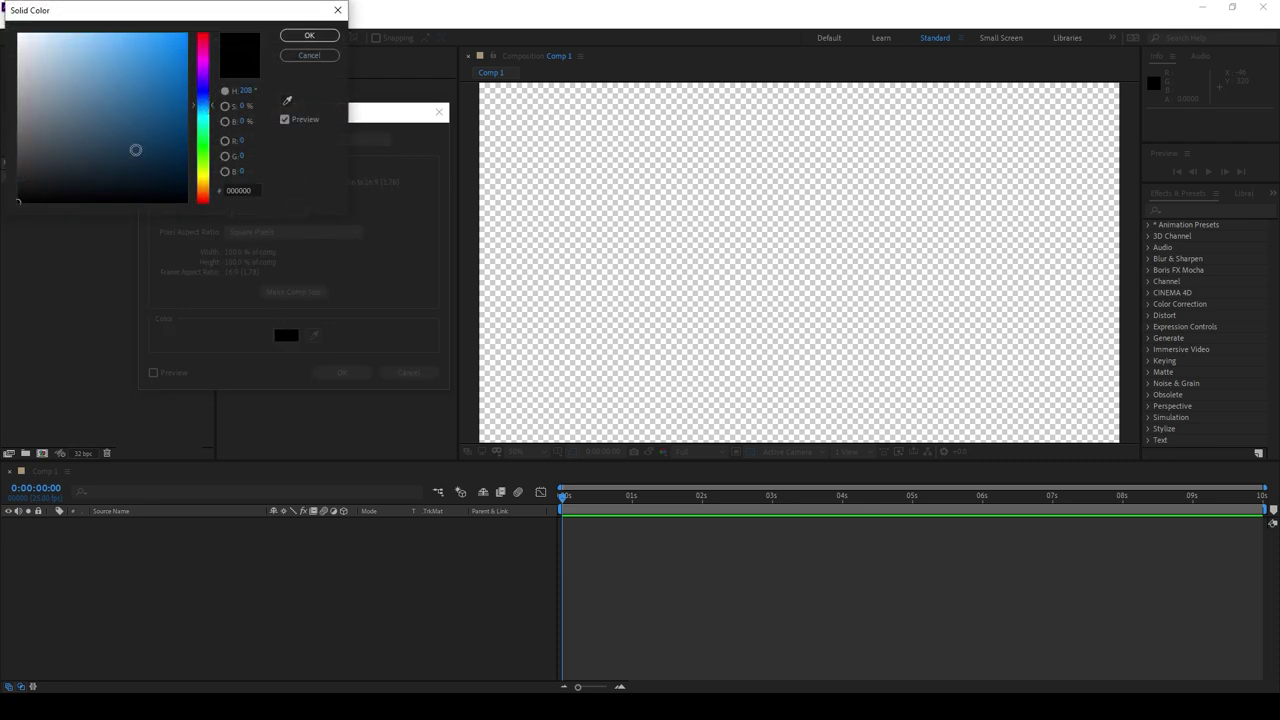
{"action": "left_click", "coordinate": [309, 35]}
{"action": "left_click", "coordinate": [340, 373]}
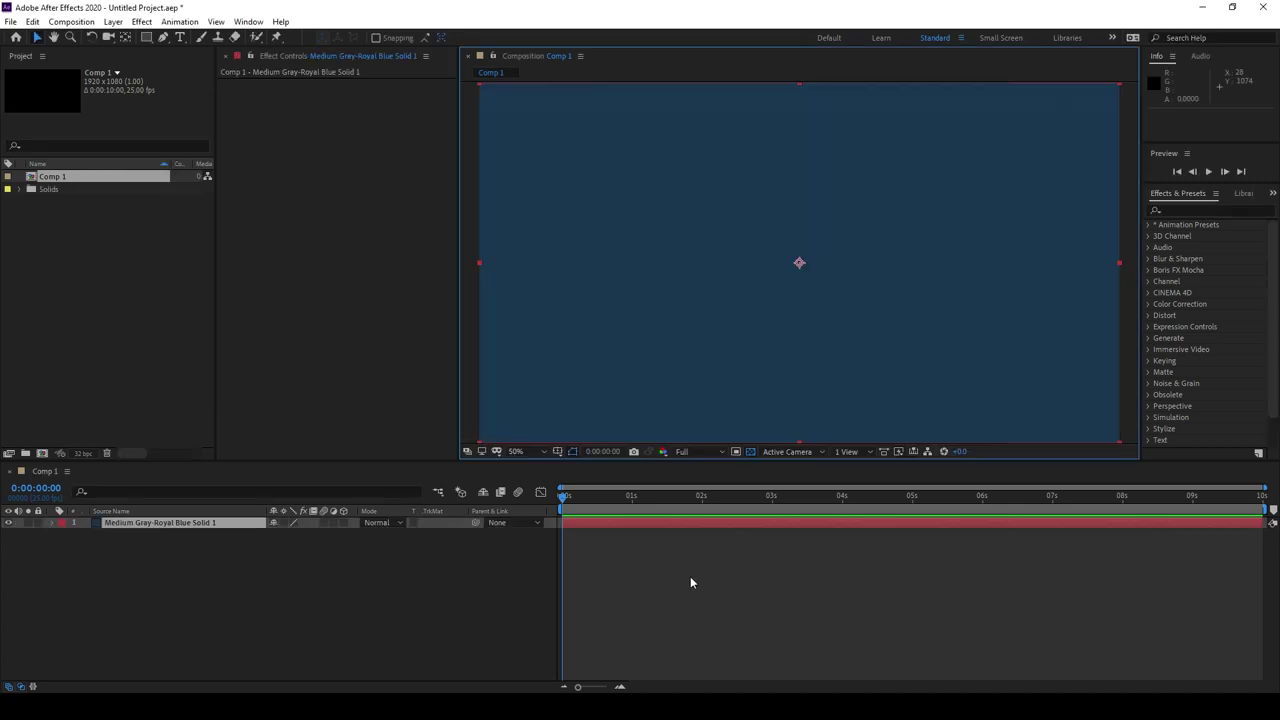
- Shift the solid later then back to zero, preview playback, and return to the start
{"action": "left_click", "coordinate": [686, 588]}
{"action": "left_click", "coordinate": [174, 521]}
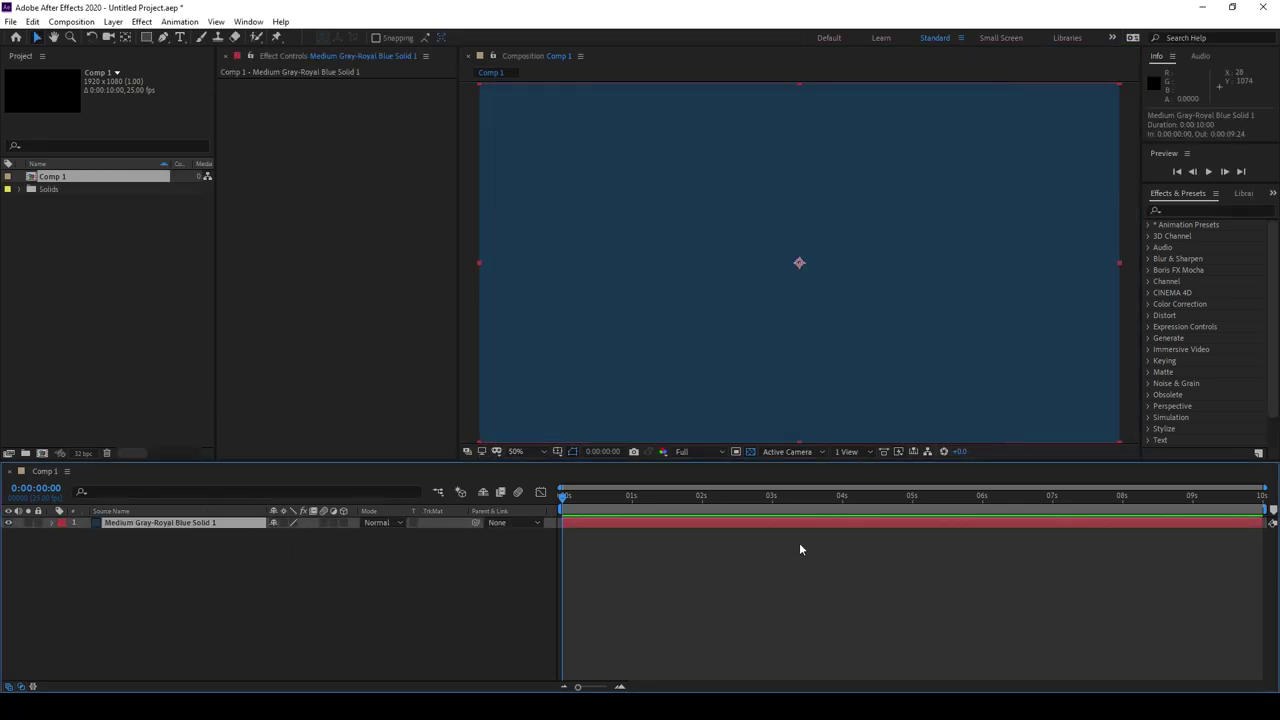
{"action": "left_click_drag", "start_coordinate": [632, 525], "coordinate": [829, 523]}
{"action": "left_click", "coordinate": [641, 495]}
{"action": "left_click_drag", "start_coordinate": [604, 515], "coordinate": [474, 523]}
{"action": "left_click_drag", "start_coordinate": [805, 536], "coordinate": [604, 536]}
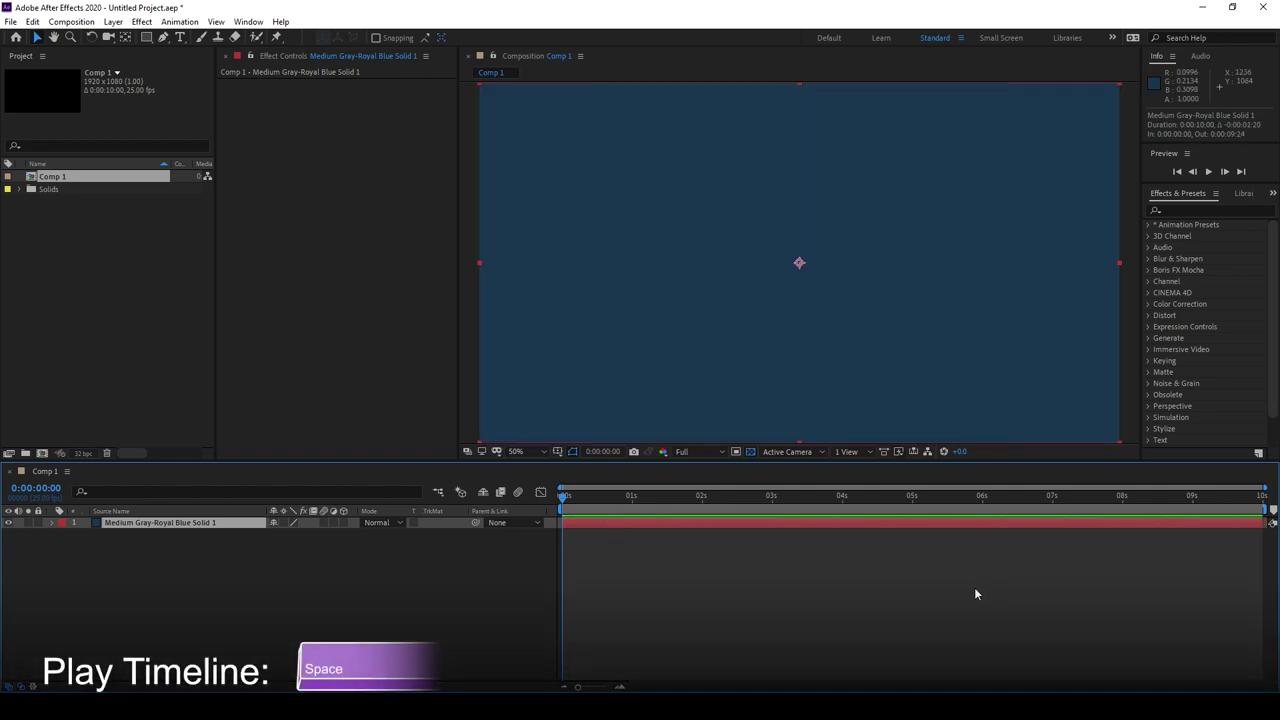
{"action": "key", "text": "space"}
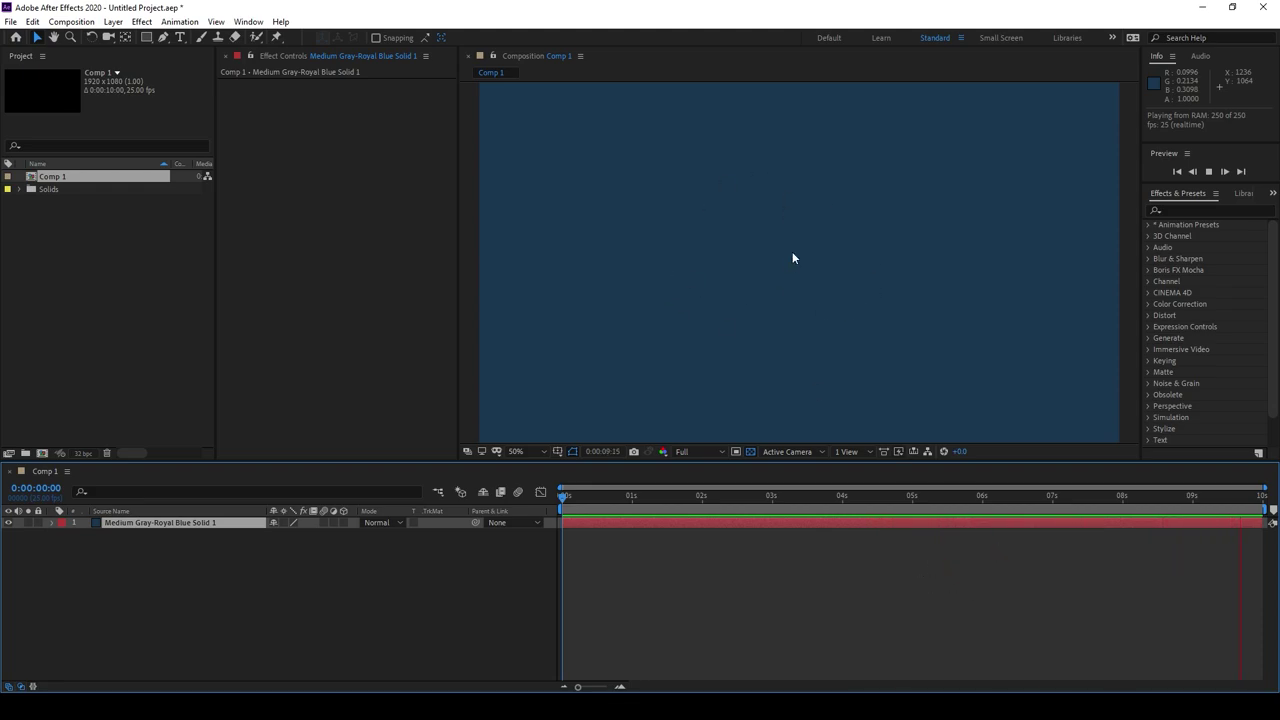
{"action": "key", "text": "space"}
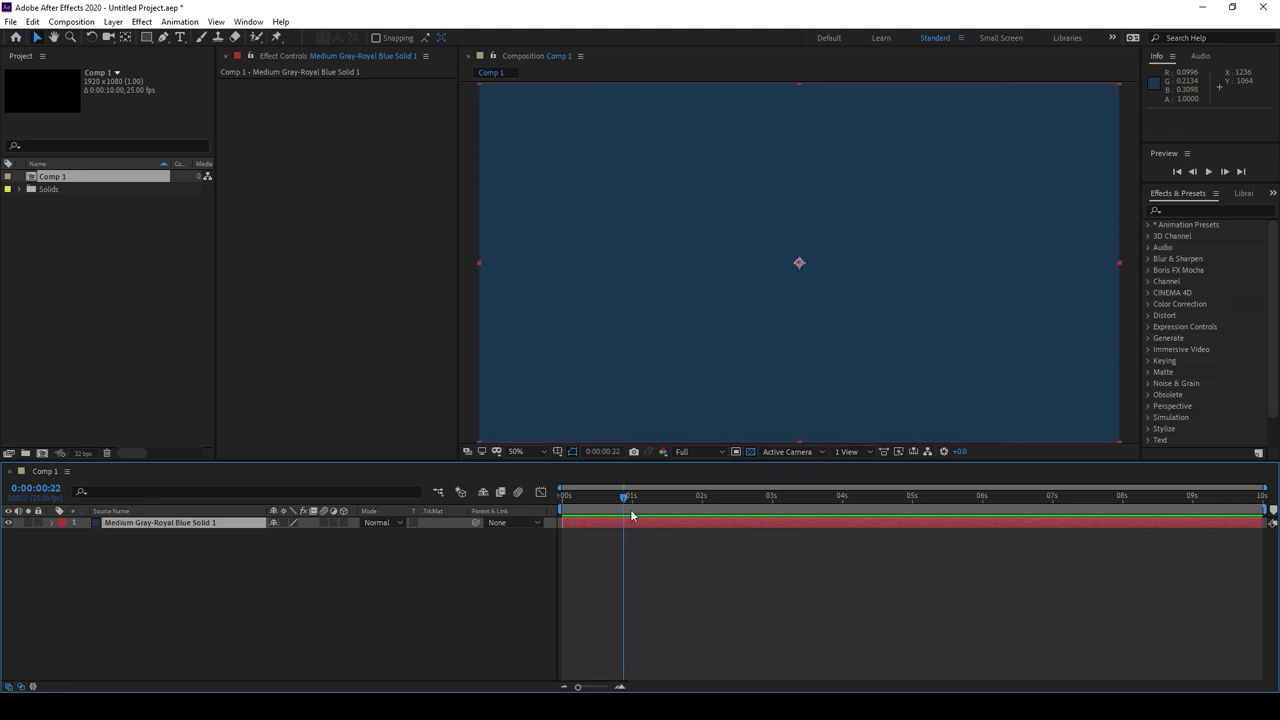
{"action": "key", "text": "Home"}
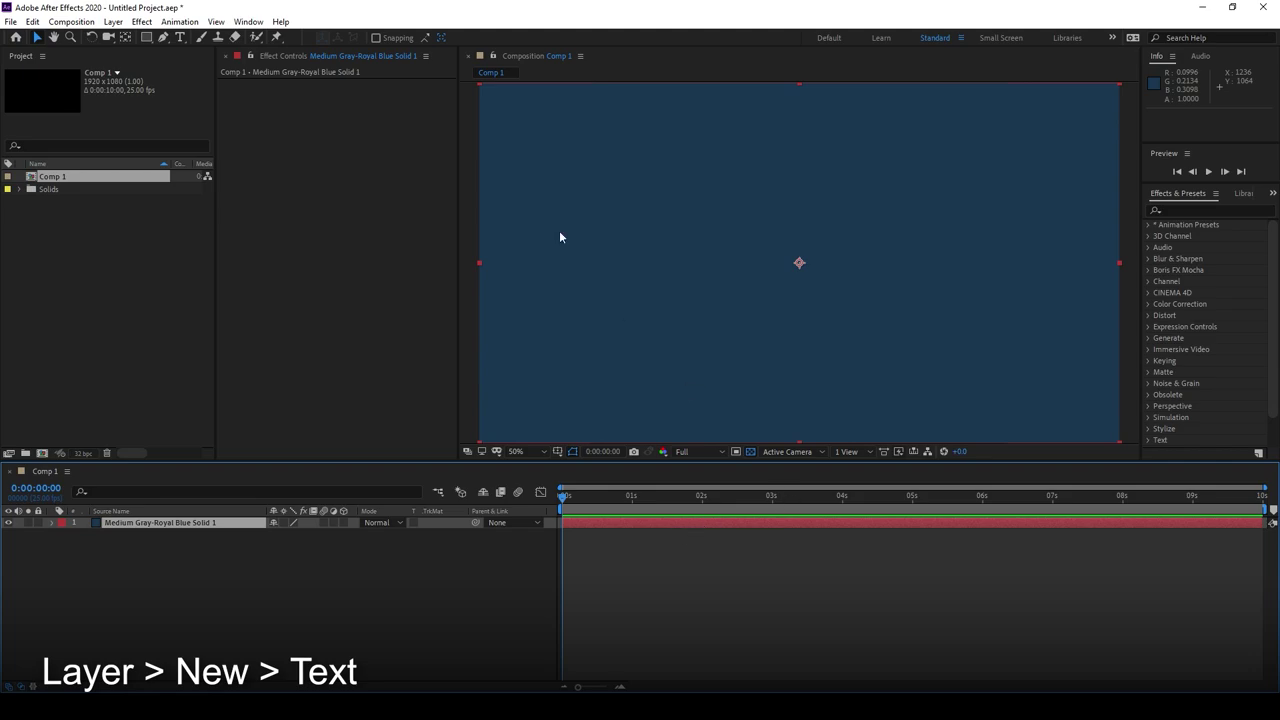
- Create a new text layer reading 'My text'
{"action": "left_click", "coordinate": [71, 21]}
{"action": "mouse_move", "coordinate": [113, 21]}
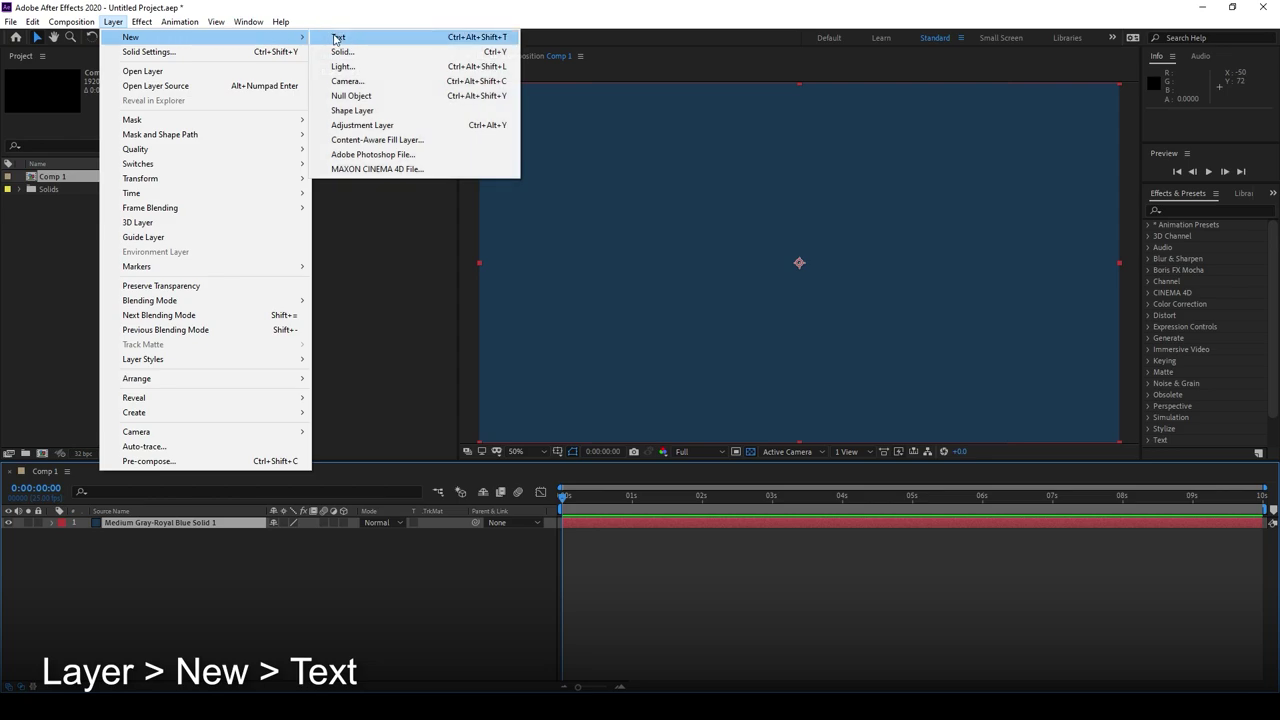
{"action": "left_click", "coordinate": [338, 37]}
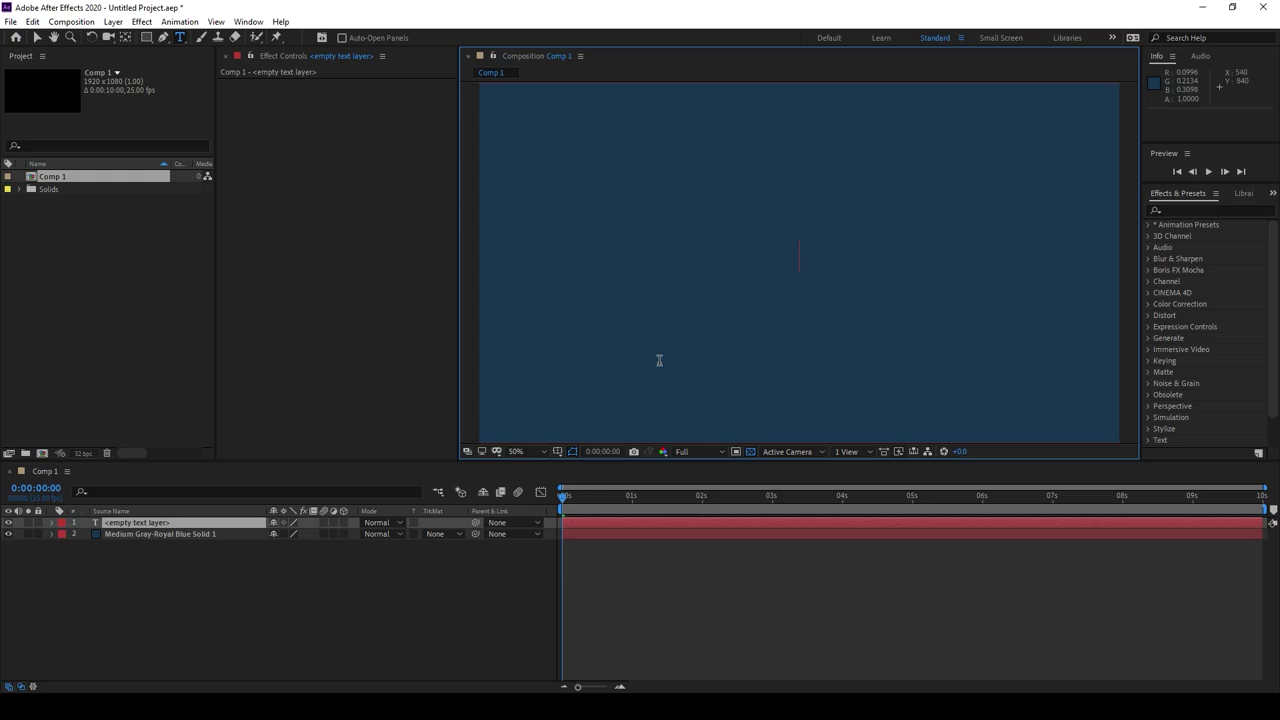
{"action": "type", "text": "My text"}
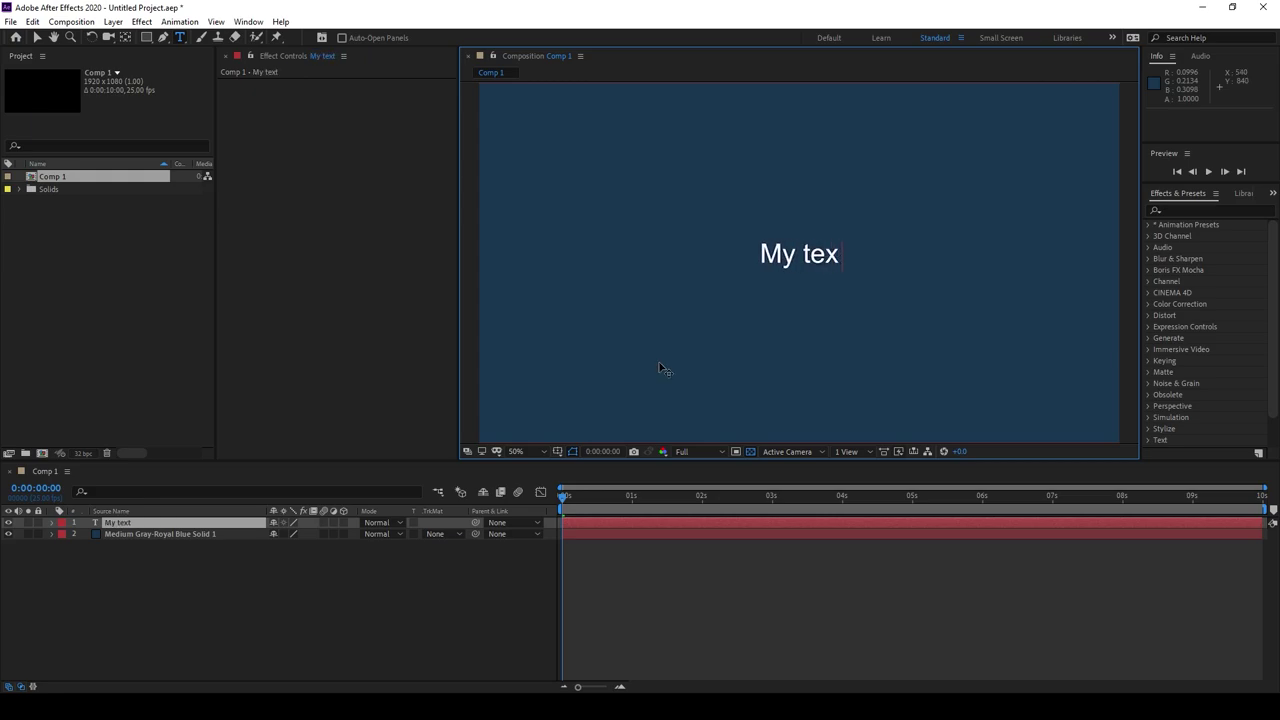
{"action": "left_click", "coordinate": [742, 593]}
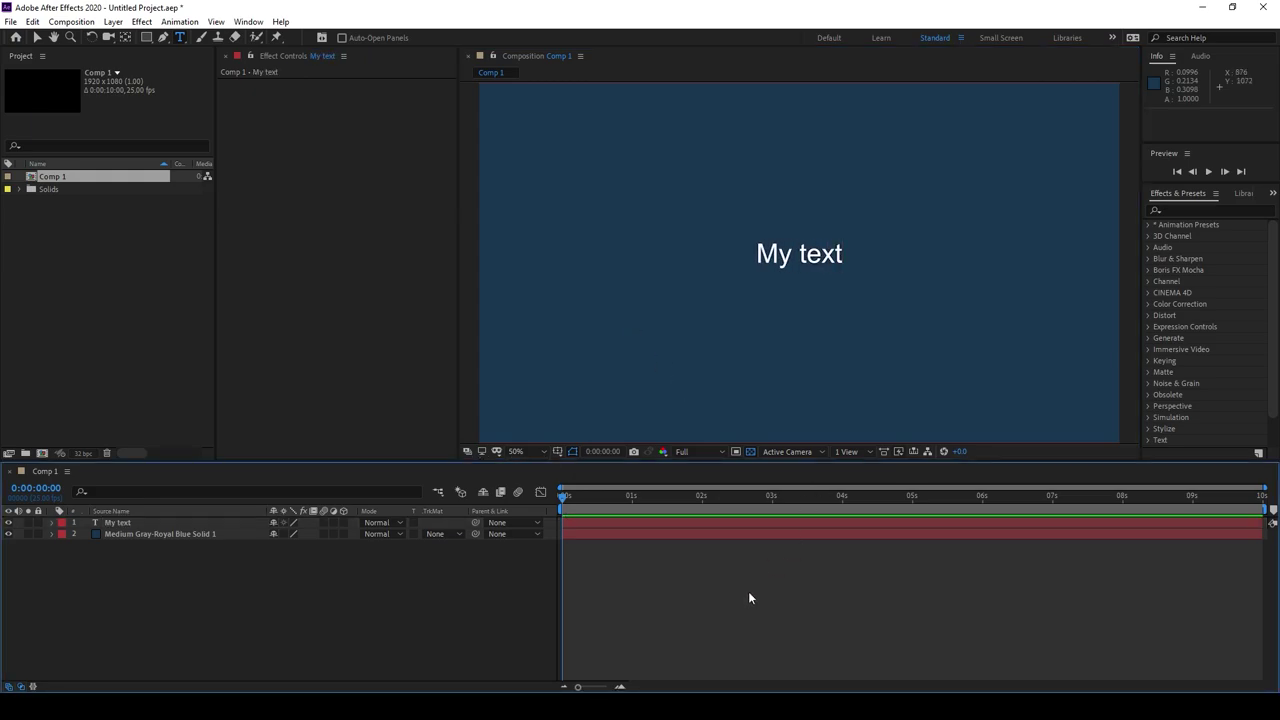
- Reposition the My text layer, undo an accidental solid move, and show the Paragraph panel
{"action": "left_click", "coordinate": [732, 523]}
{"action": "key", "text": "v"}
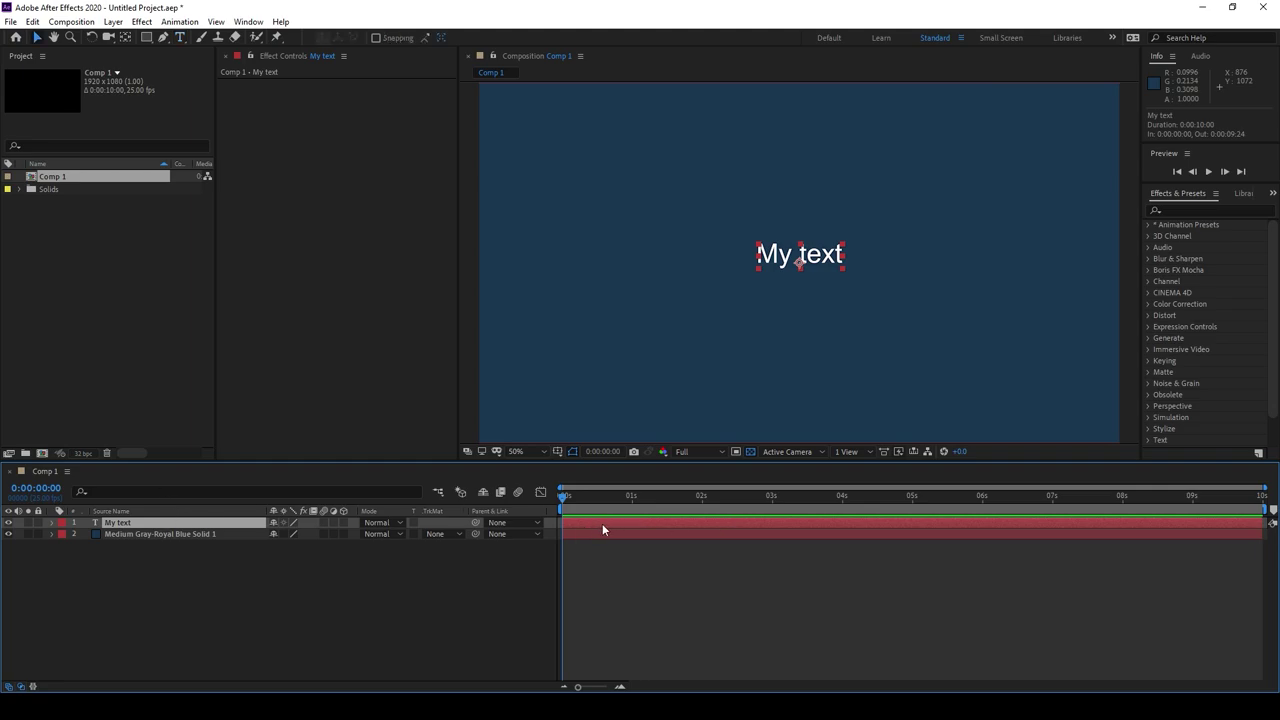
{"action": "mouse_move", "coordinate": [818, 256]}
{"action": "left_mouse_down"}
{"action": "mouse_move", "coordinate": [895, 262]}
{"action": "mouse_move", "coordinate": [808, 225]}
{"action": "mouse_move", "coordinate": [830, 236]}
{"action": "mouse_move", "coordinate": [820, 260]}
{"action": "left_mouse_up"}
{"action": "left_click_drag", "start_coordinate": [956, 216], "coordinate": [820, 268]}
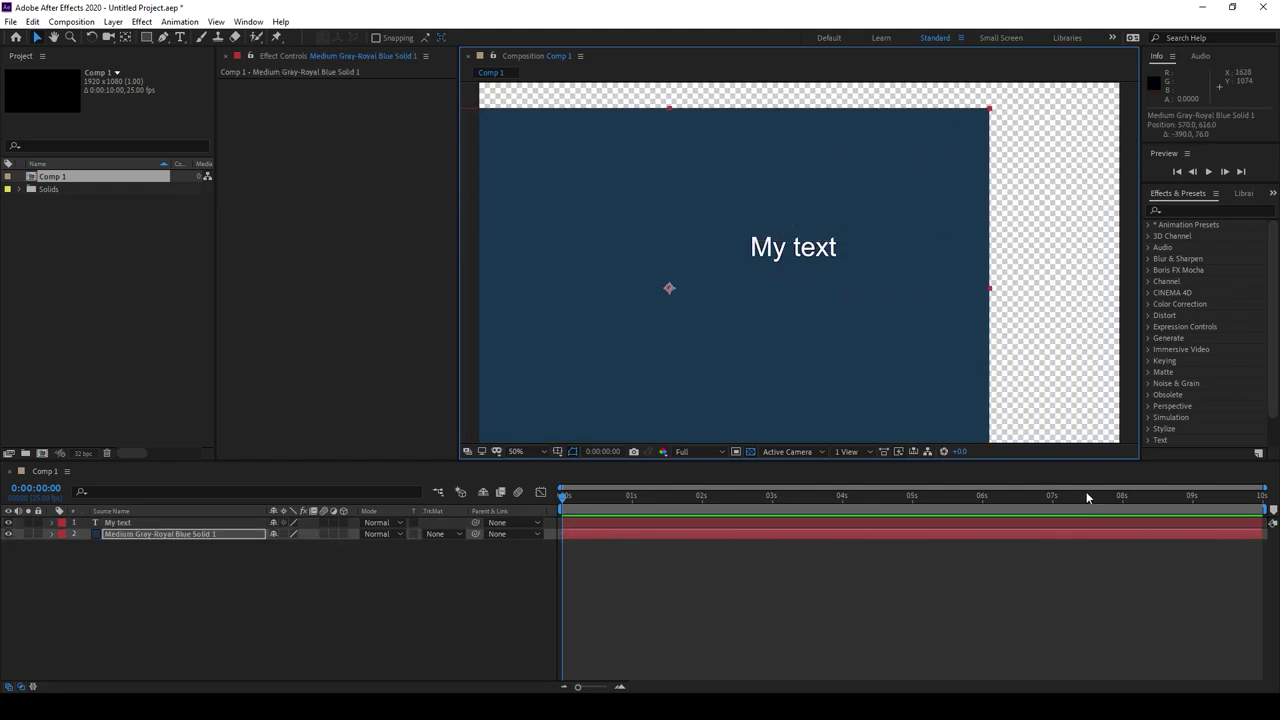
{"action": "key", "text": "ctrl+z"}
{"action": "key", "text": "ctrl+z"}
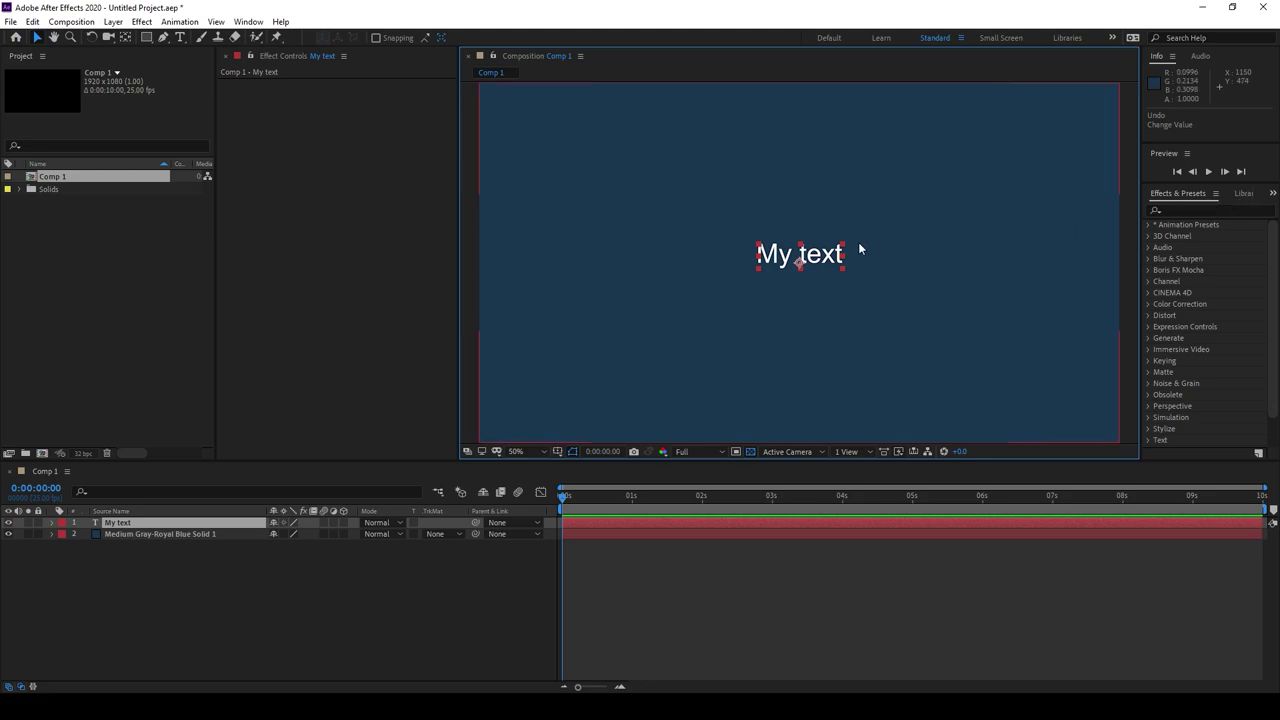
{"action": "left_click", "coordinate": [247, 22]}
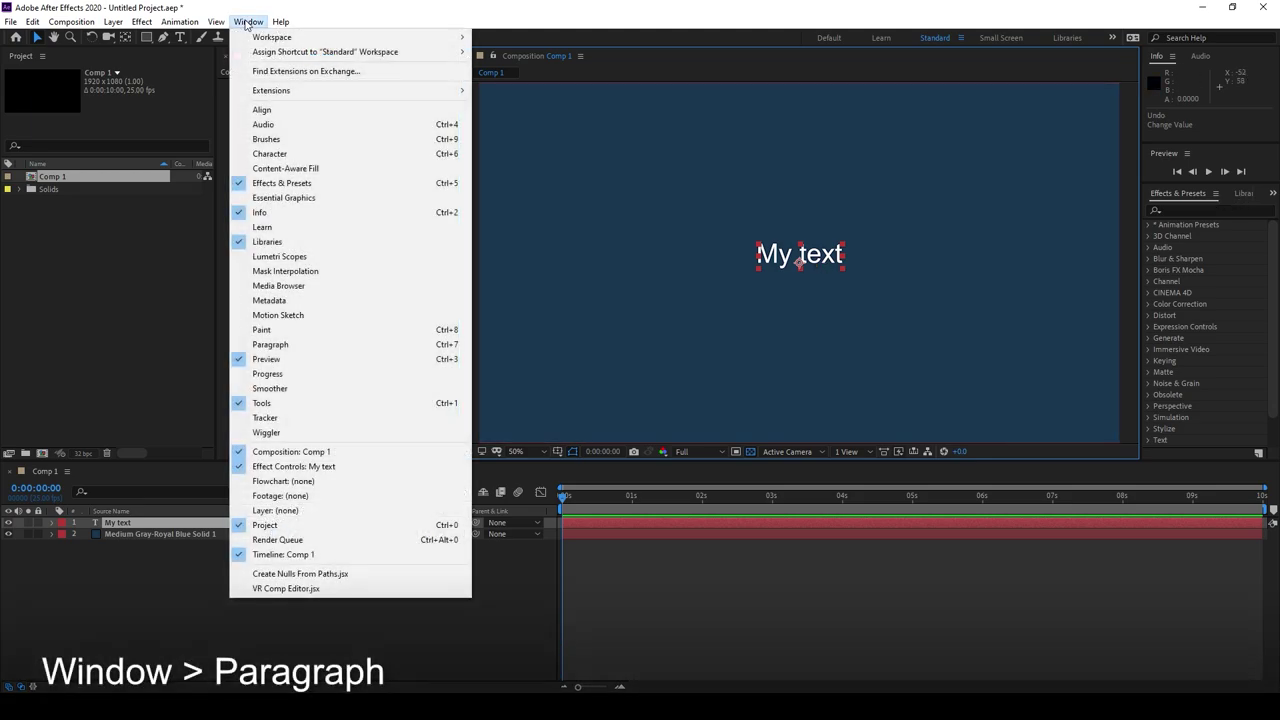
{"action": "left_click", "coordinate": [307, 347]}
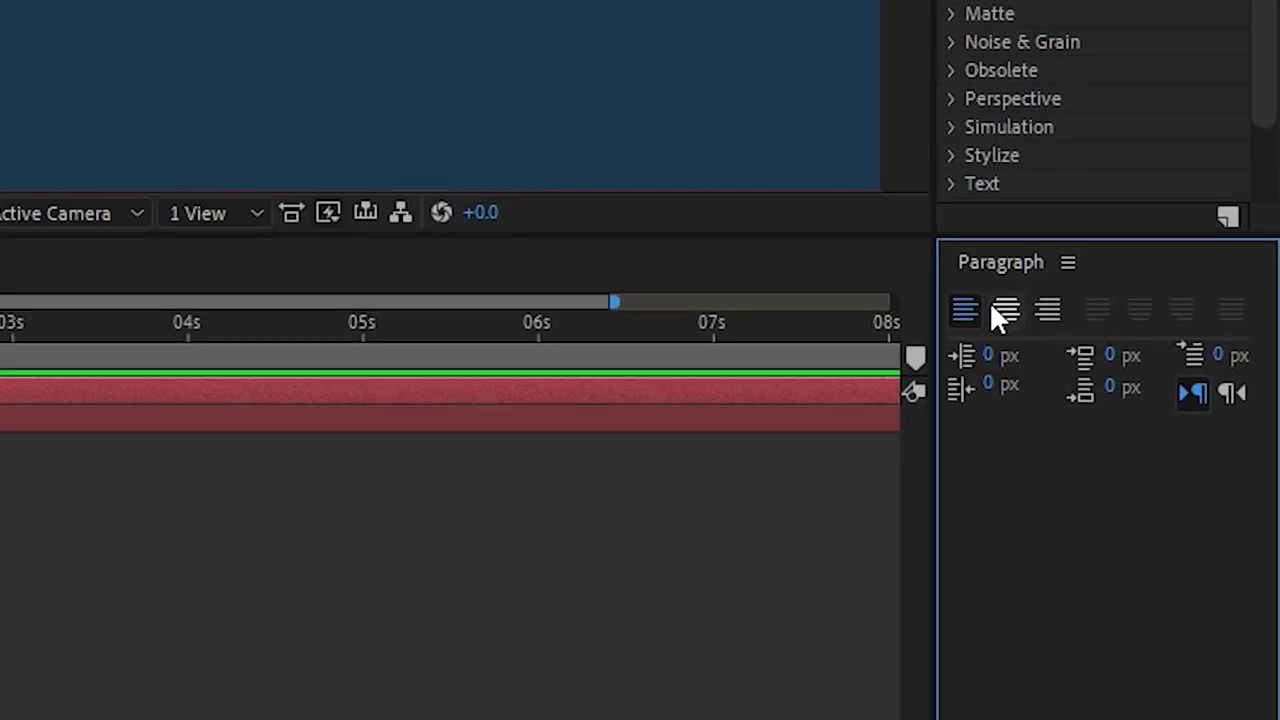
- Centre-align the My text layer using the Paragraph panel
{"action": "left_click", "coordinate": [1046, 313]}
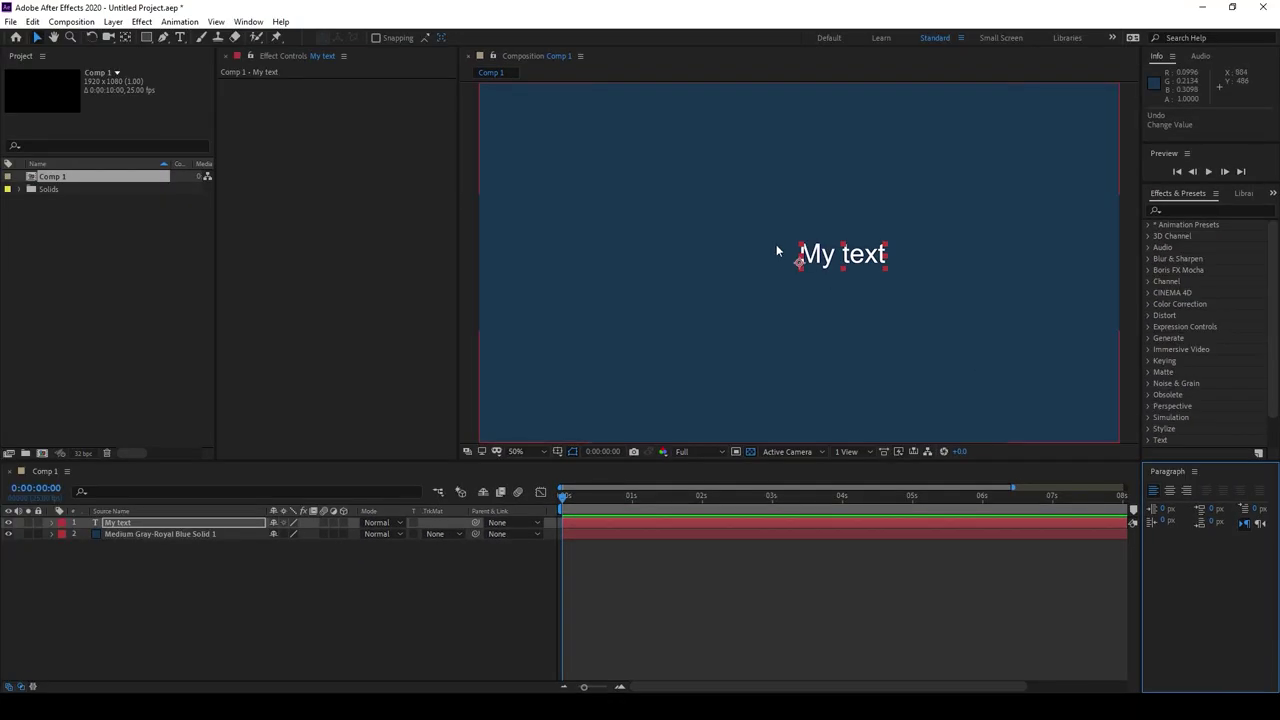
{"action": "left_click", "coordinate": [1170, 490]}
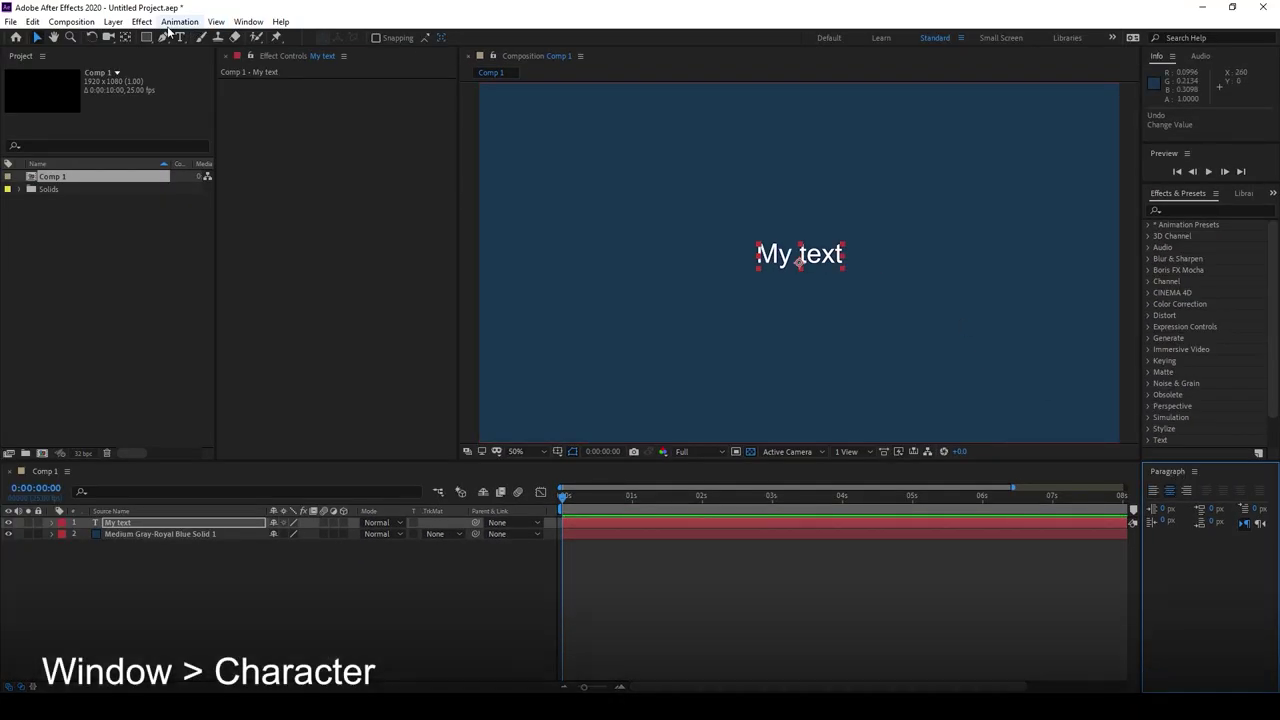
{"action": "left_click", "coordinate": [248, 21]}
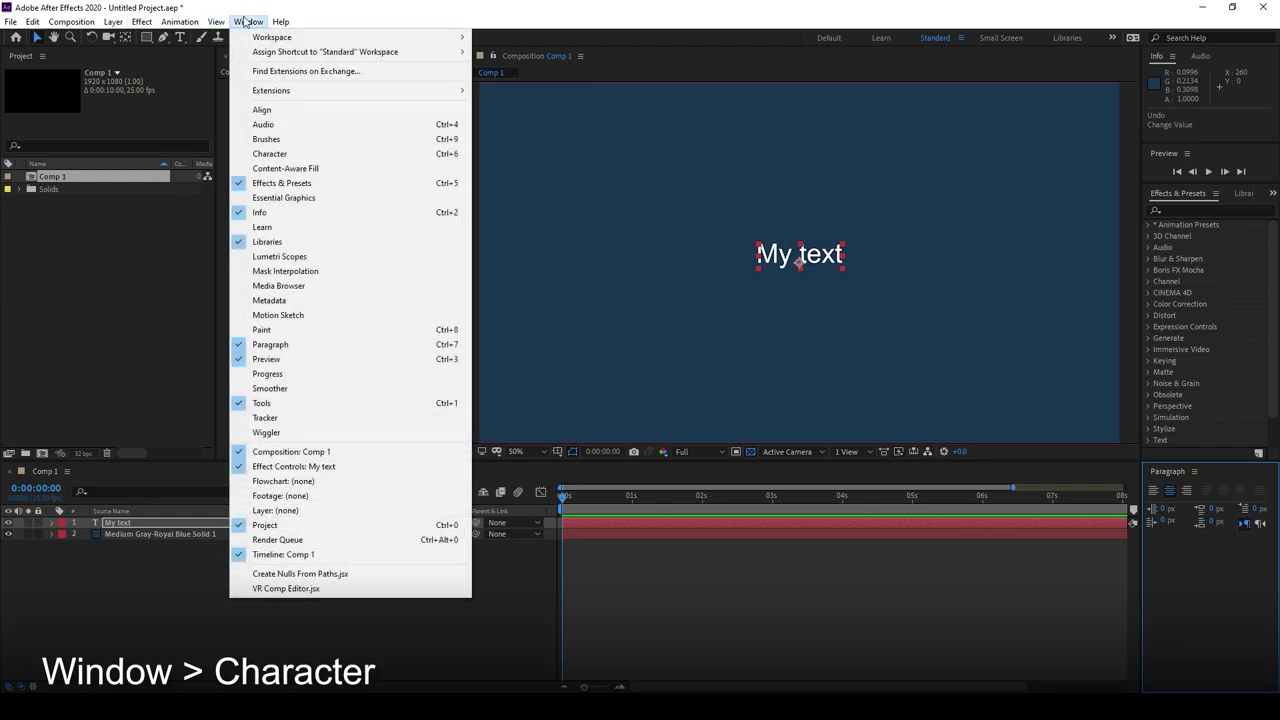
- Select all the My text characters and change the font to Bebas Neue
{"action": "left_click", "coordinate": [308, 160]}
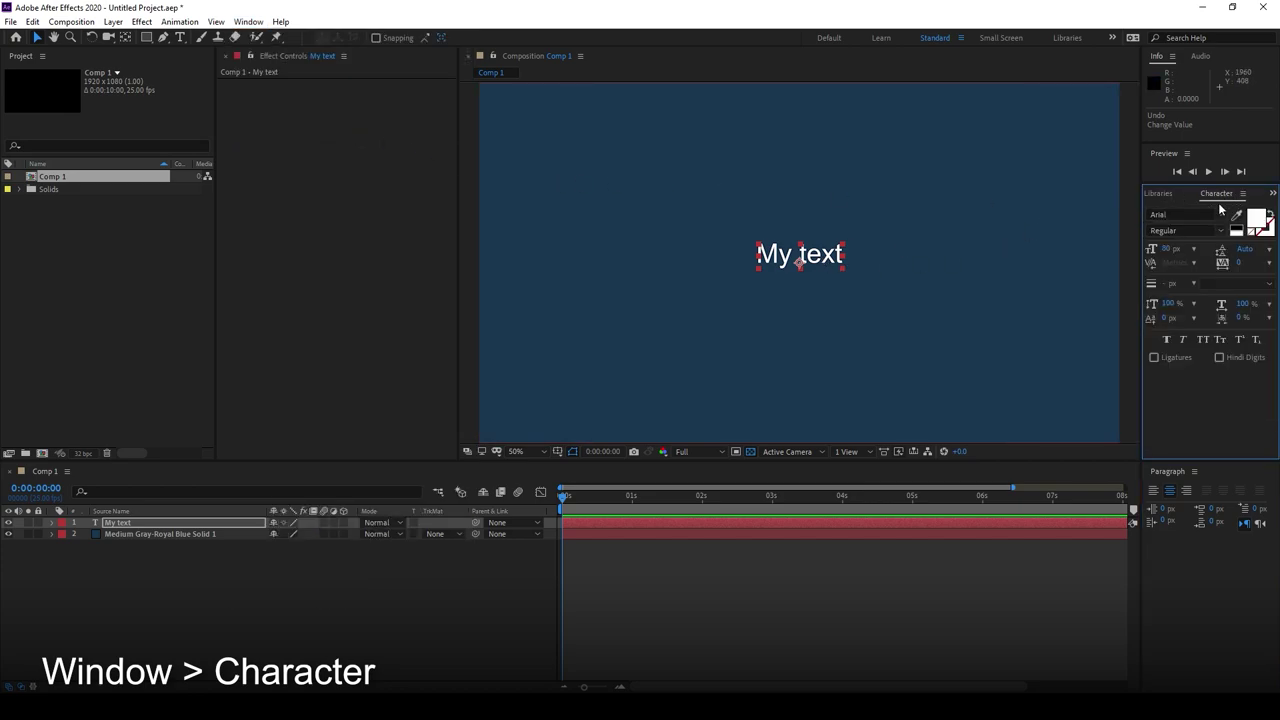
{"action": "double_click", "coordinate": [806, 262]}
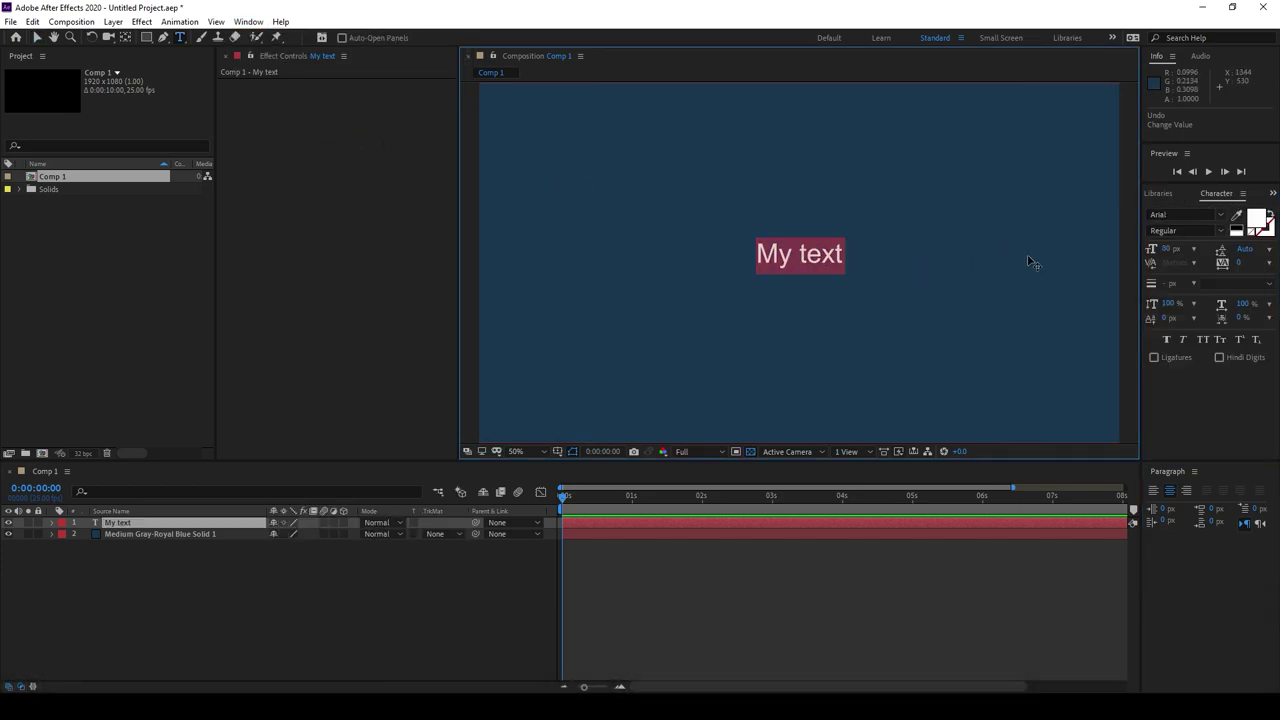
{"action": "left_click", "coordinate": [1220, 217]}
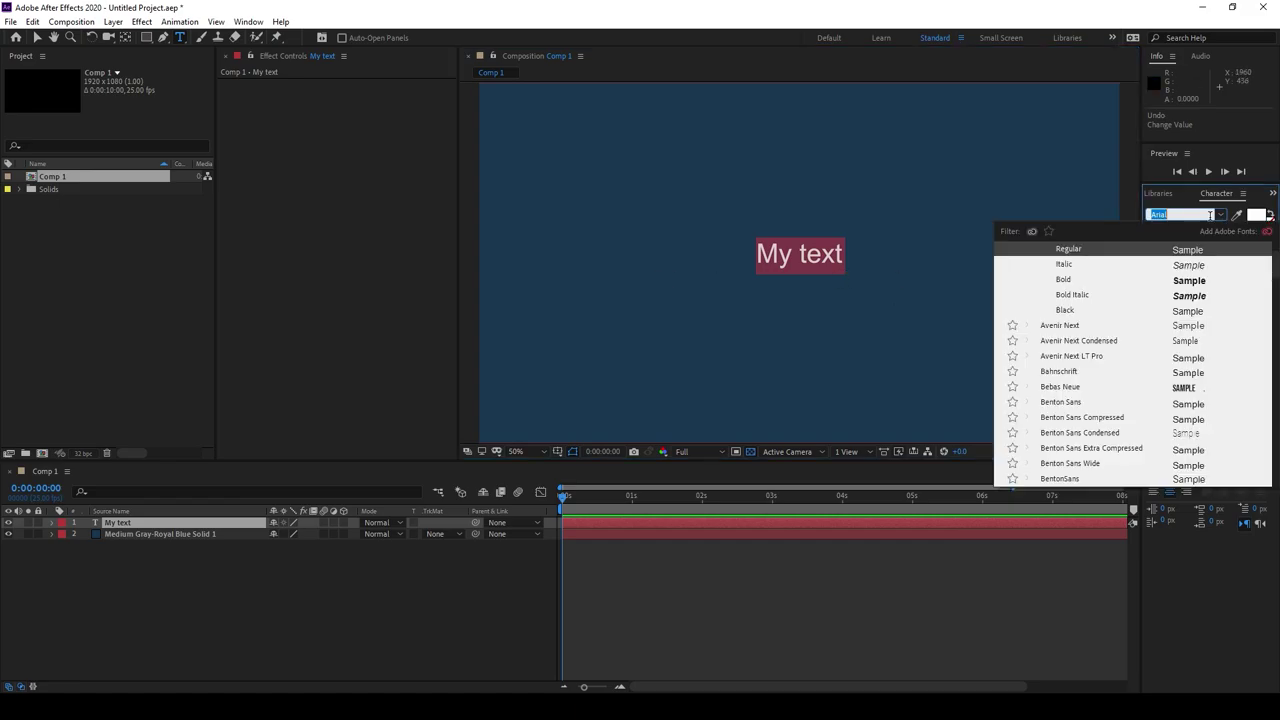
{"action": "left_click", "coordinate": [1060, 387]}
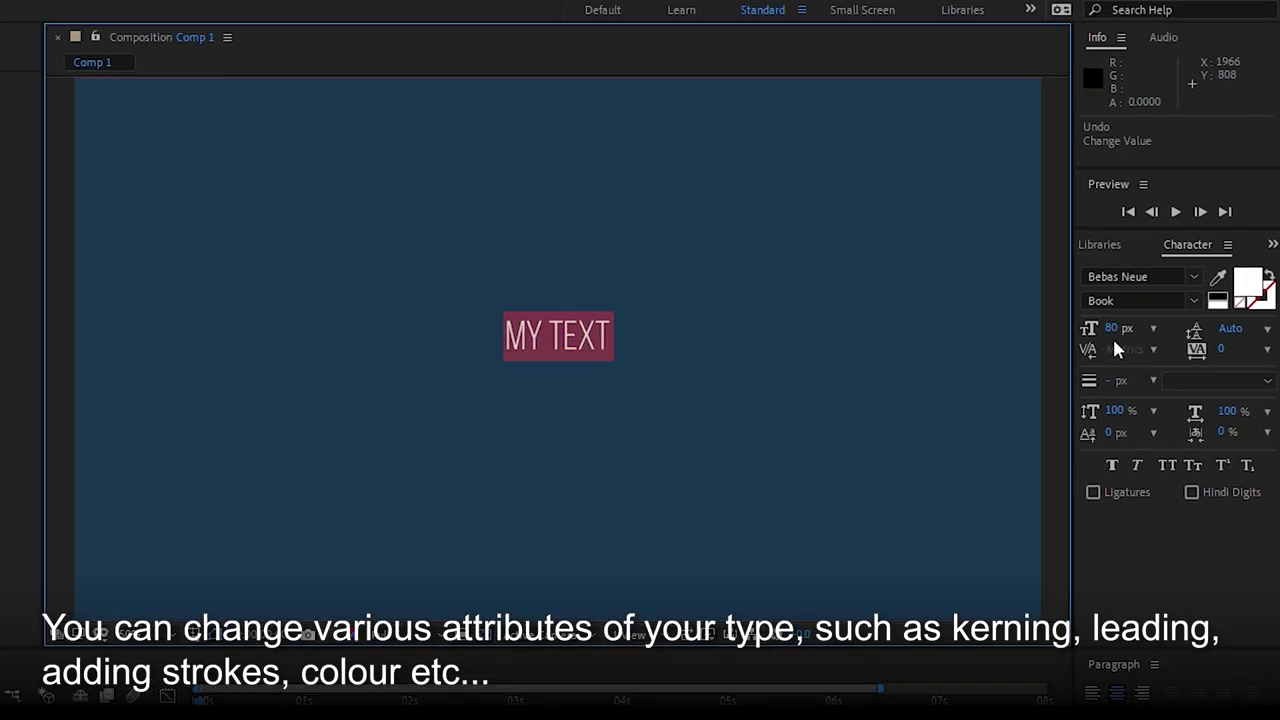
- Adjust the MY TEXT stroke width and confirm a red fill colour
{"action": "mouse_move", "coordinate": [1112, 380]}
{"action": "left_mouse_down"}
{"action": "mouse_move", "coordinate": [1145, 373]}
{"action": "mouse_move", "coordinate": [1097, 386]}
{"action": "left_mouse_up"}
{"action": "scroll", "coordinate": [557, 350], "scroll_direction": "up", "scroll_amount": 2}
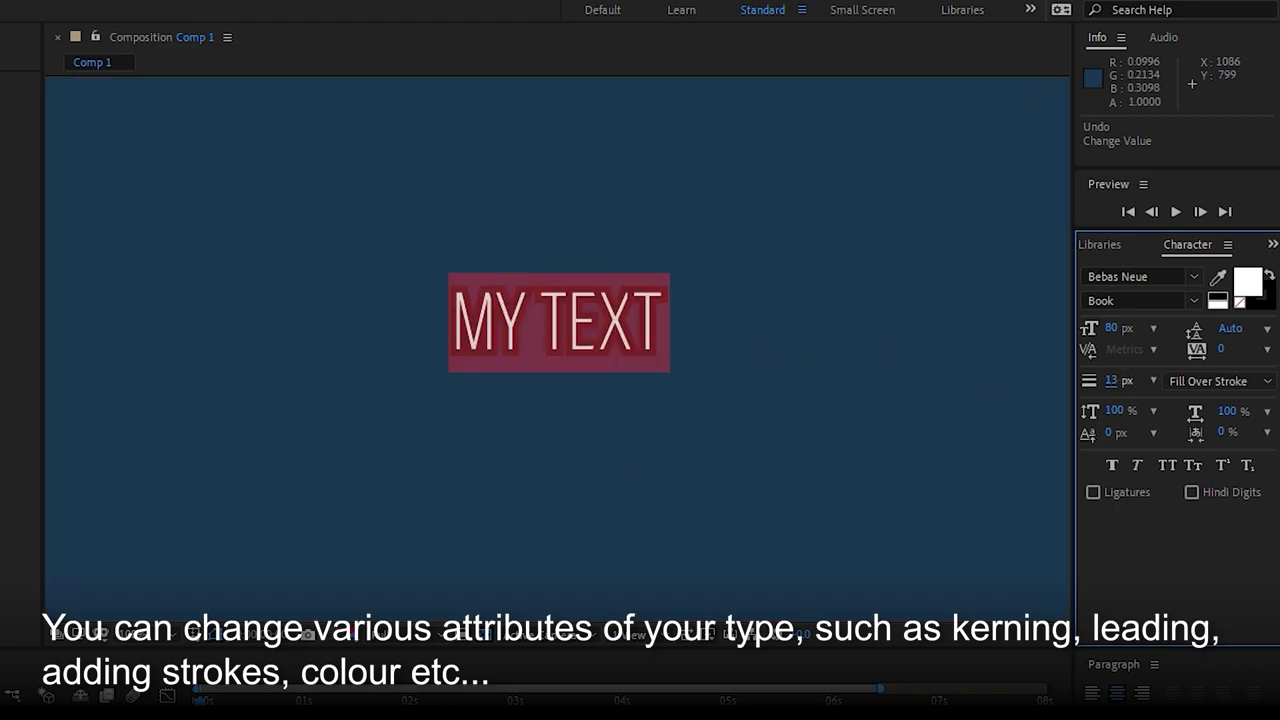
{"action": "key", "text": "Escape"}
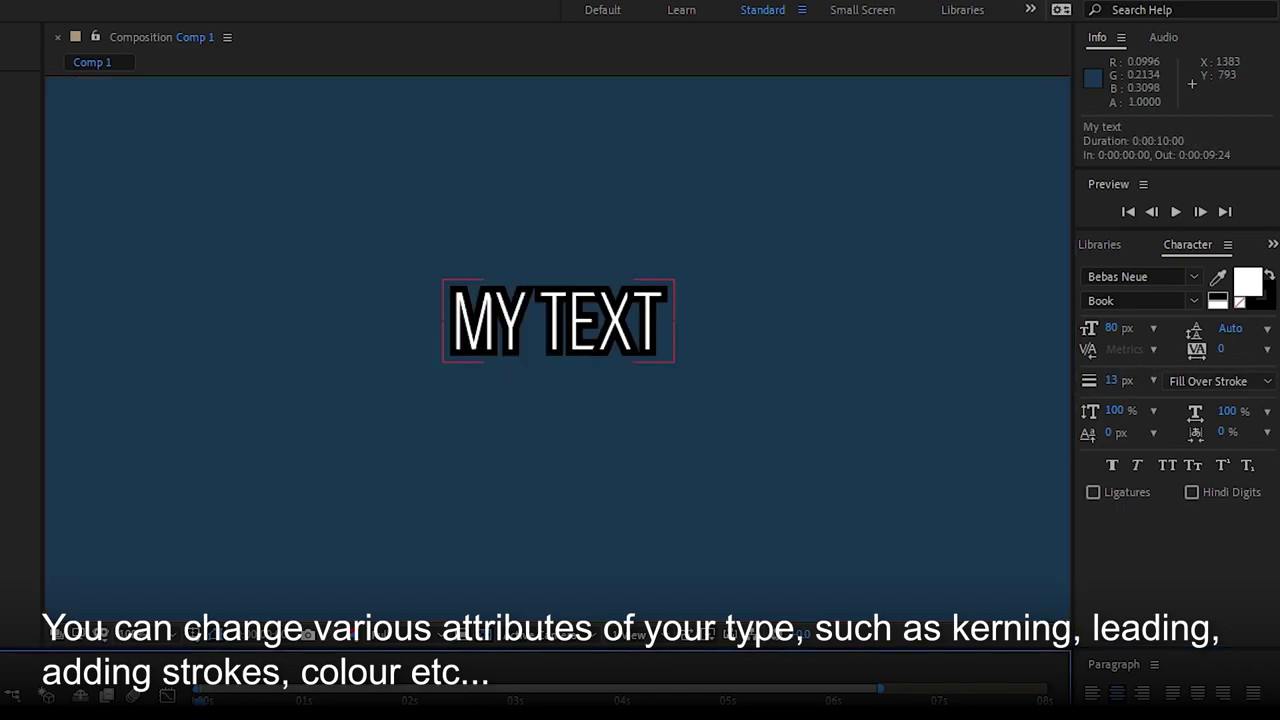
{"action": "mouse_move", "coordinate": [1114, 381]}
{"action": "left_mouse_down"}
{"action": "mouse_move", "coordinate": [1140, 378]}
{"action": "mouse_move", "coordinate": [1113, 378]}
{"action": "mouse_move", "coordinate": [1126, 378]}
{"action": "left_mouse_up"}
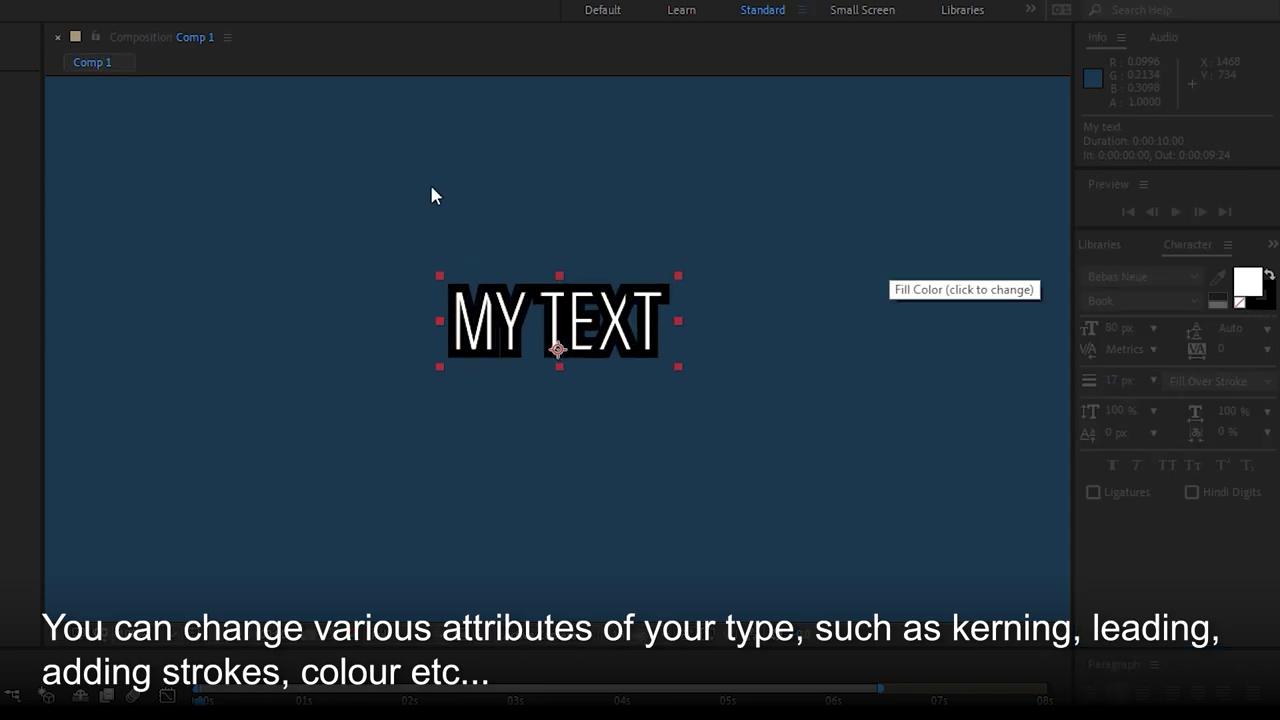
{"action": "key", "text": "Return"}
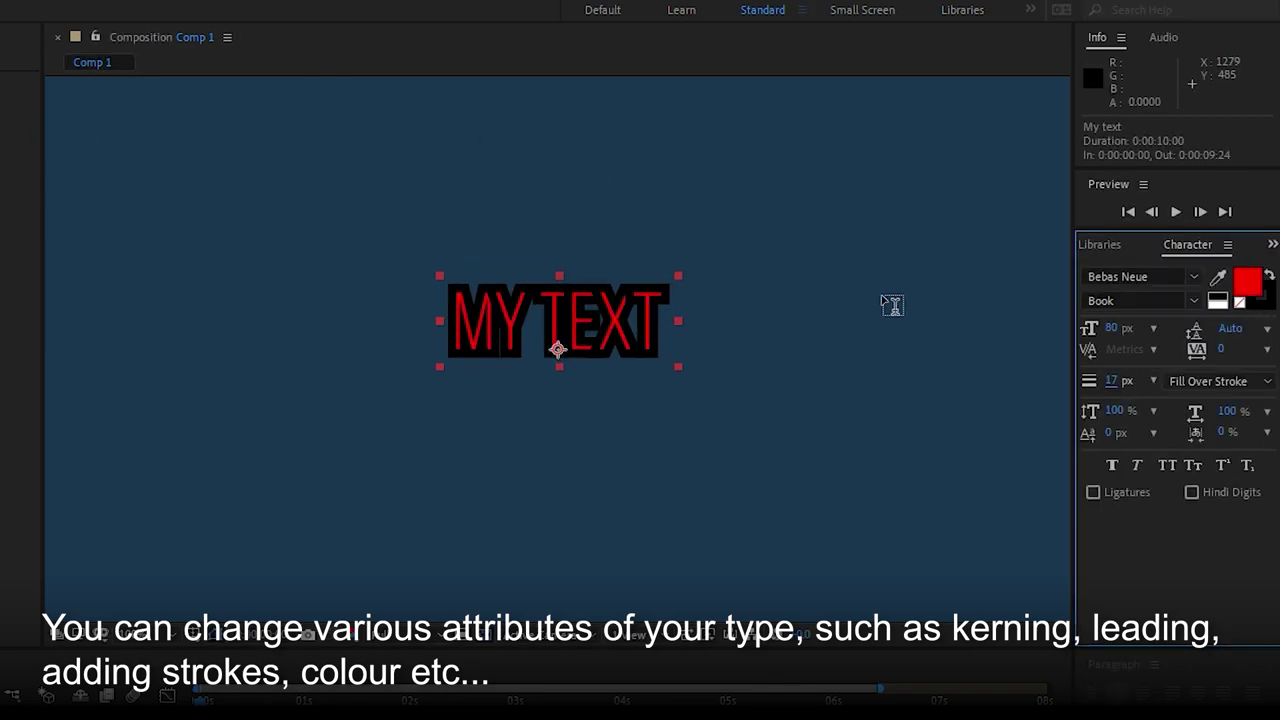
{"action": "left_click_drag", "start_coordinate": [1112, 381], "coordinate": [1080, 375]}
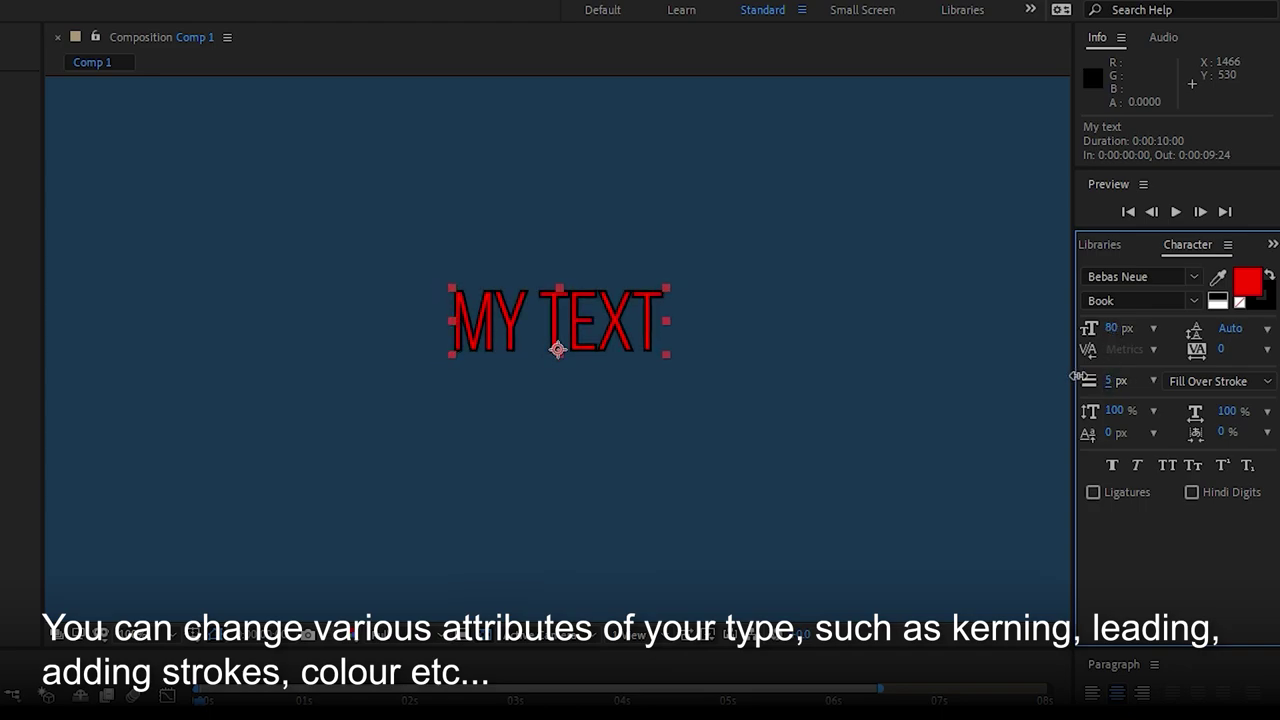
- Set the MY TEXT stroke colour to cyan and leave text editing
{"action": "left_click", "coordinate": [1266, 306]}
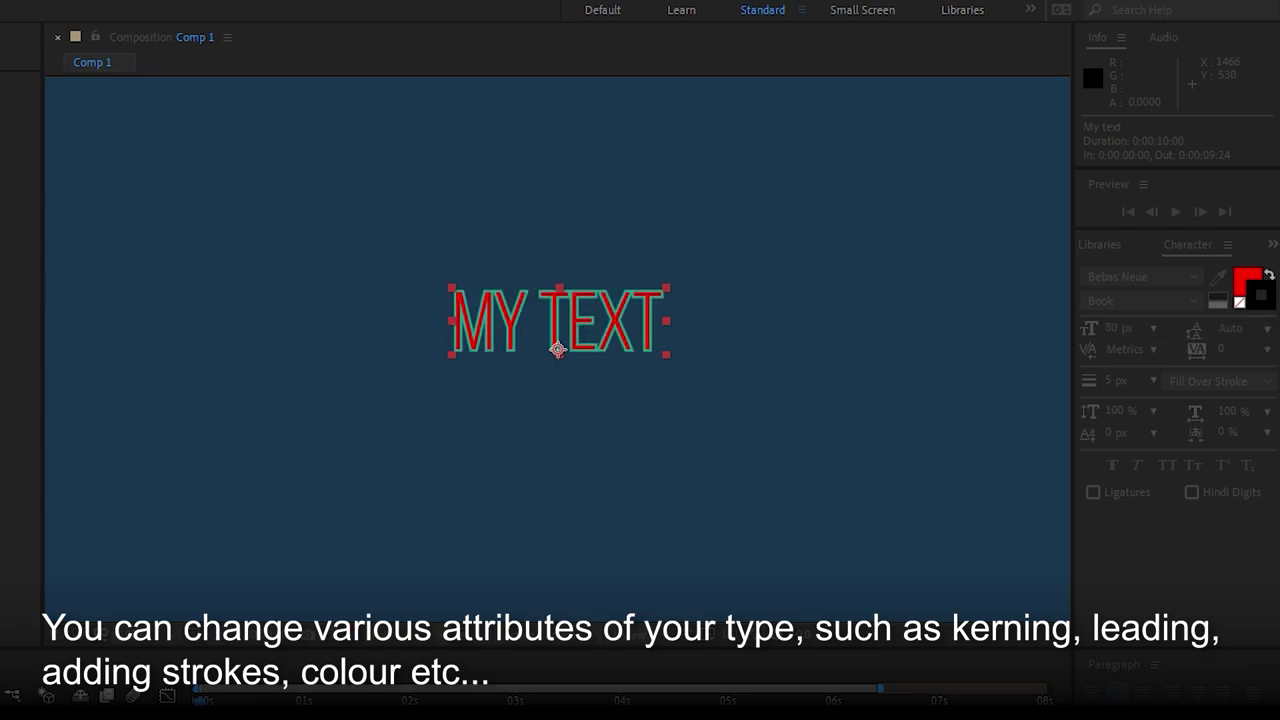
{"action": "key", "text": "ctrl+t"}
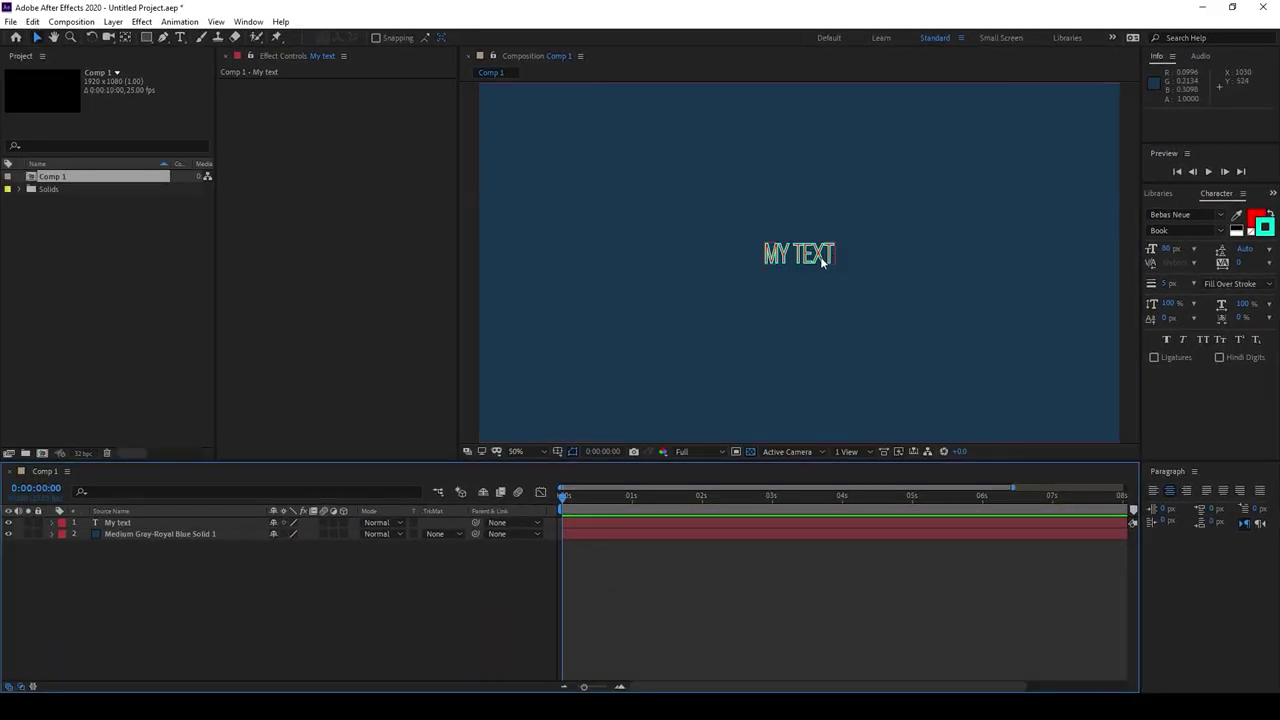
{"action": "key", "text": "Escape"}
{"action": "left_click", "coordinate": [1160, 195]}
{"action": "left_click", "coordinate": [1157, 196]}
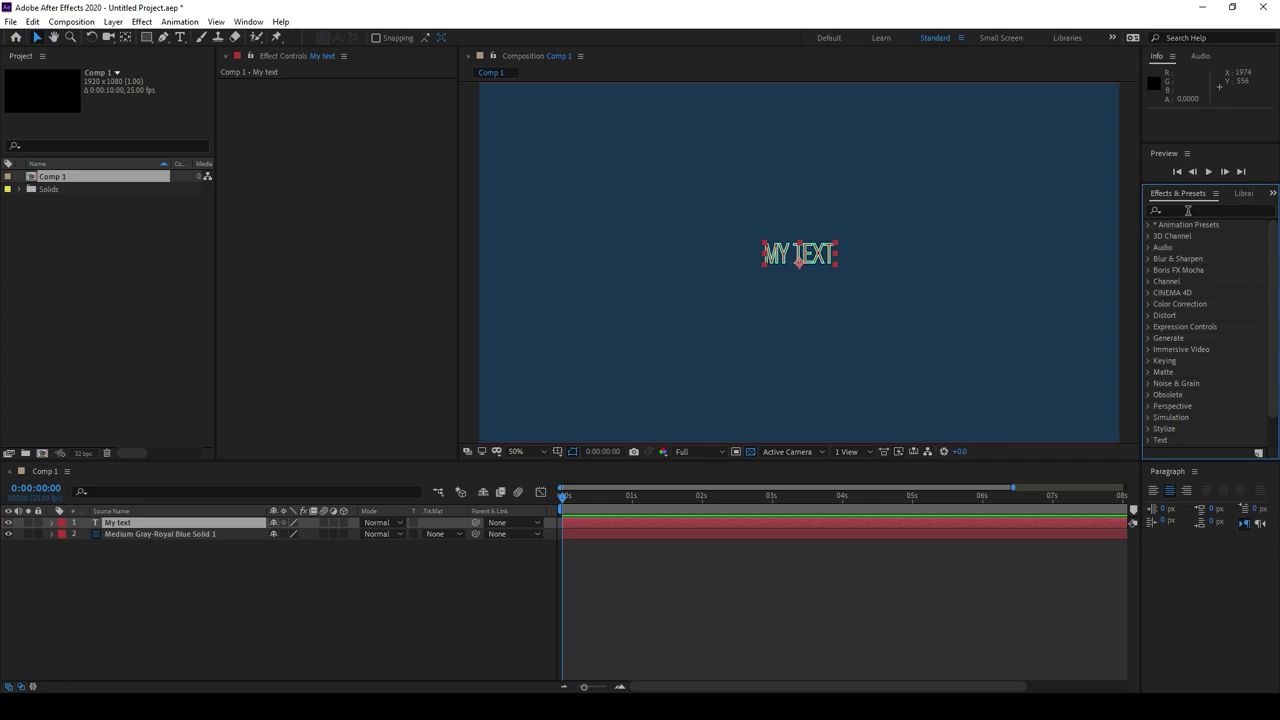
- Search 'glo' in Effects & Presets, apply Glow to MY TEXT, and nudge it right
{"action": "left_click", "coordinate": [1188, 210]}
{"action": "type", "text": "glo"}
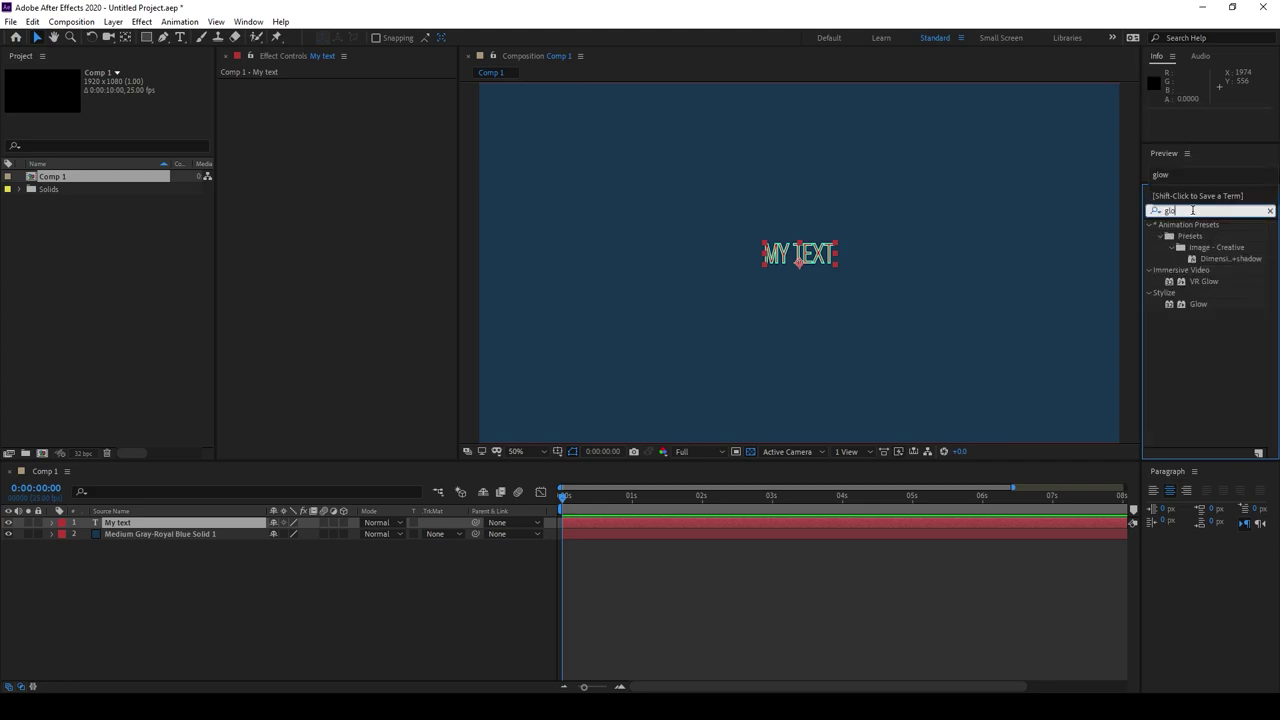
{"action": "left_click_drag", "start_coordinate": [1199, 304], "coordinate": [615, 525]}
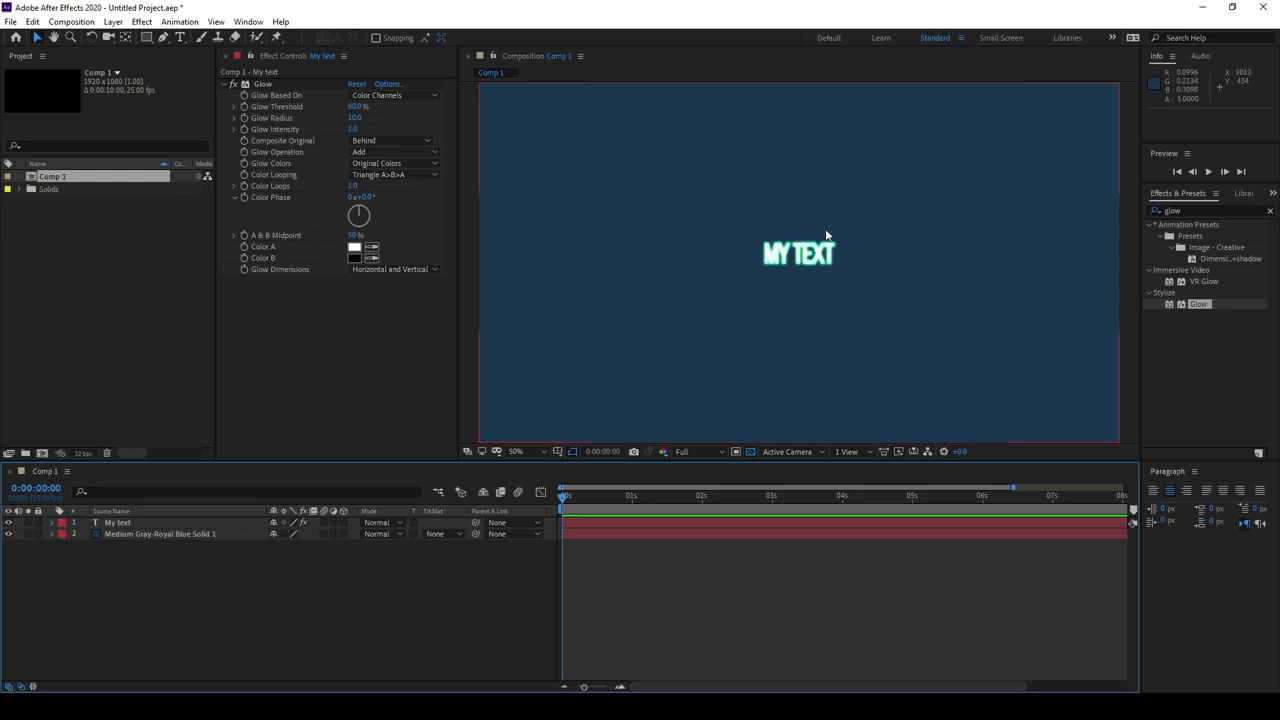
{"action": "scroll", "coordinate": [814, 237], "scroll_direction": "up", "scroll_amount": 2}
{"action": "left_click", "coordinate": [844, 245]}
{"action": "left_click_drag", "start_coordinate": [840, 262], "coordinate": [871, 262]}
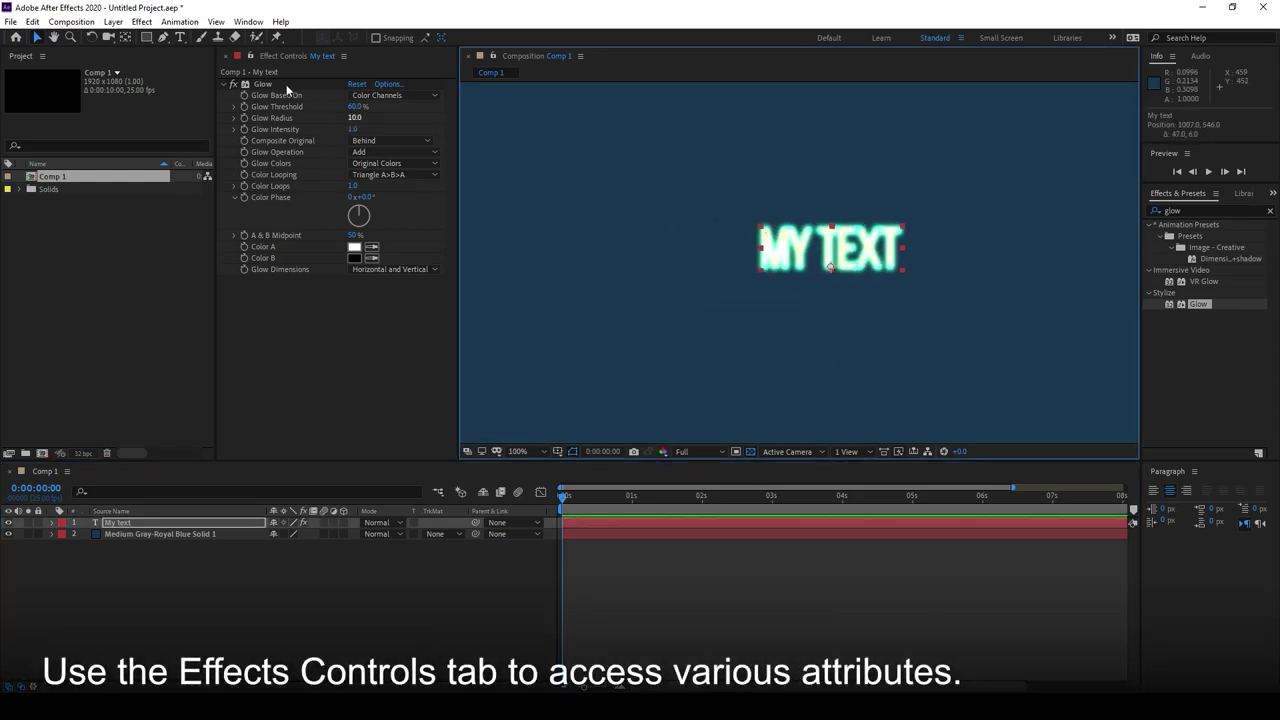
- Set Glow Radius to 43 and Glow Intensity to 0.8, then zoom the view to 50%
{"action": "left_click", "coordinate": [287, 58]}
{"action": "left_click", "coordinate": [355, 119]}
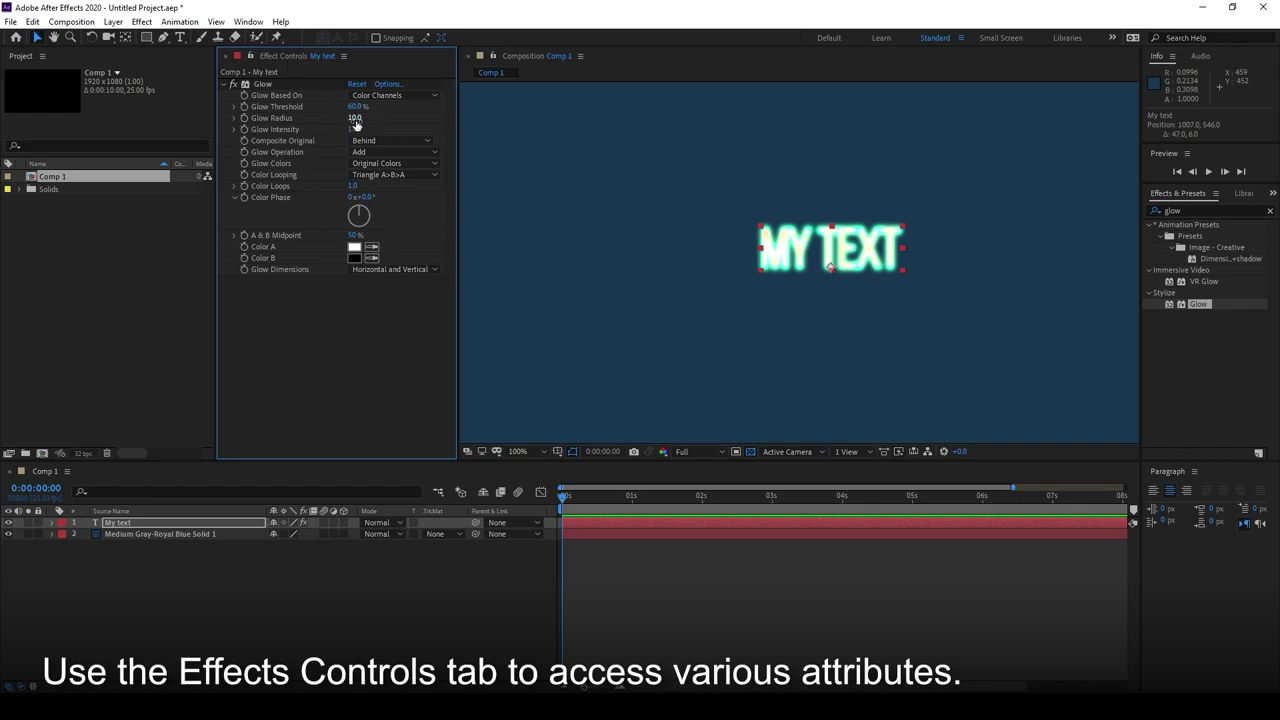
{"action": "left_click_drag", "start_coordinate": [355, 120], "coordinate": [377, 118]}
{"action": "left_click", "coordinate": [853, 251]}
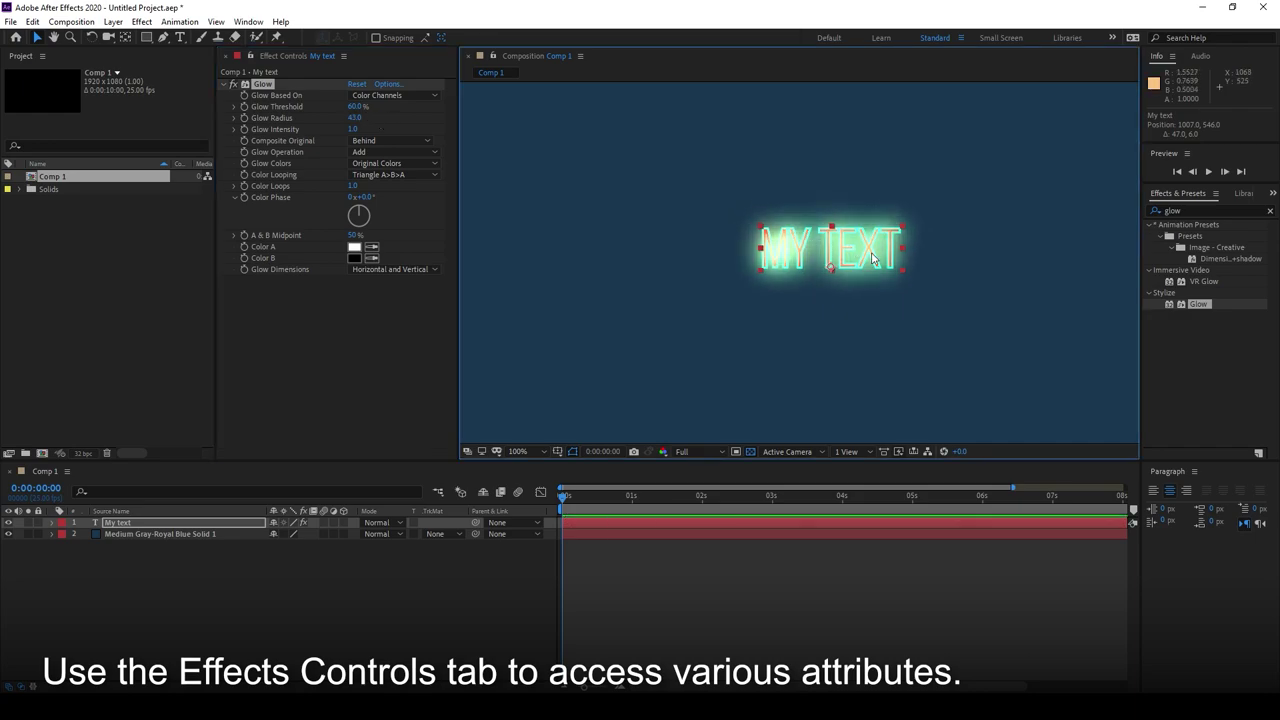
{"action": "mouse_move", "coordinate": [353, 129]}
{"action": "left_mouse_down"}
{"action": "mouse_move", "coordinate": [365, 129]}
{"action": "mouse_move", "coordinate": [345, 129]}
{"action": "left_mouse_up"}
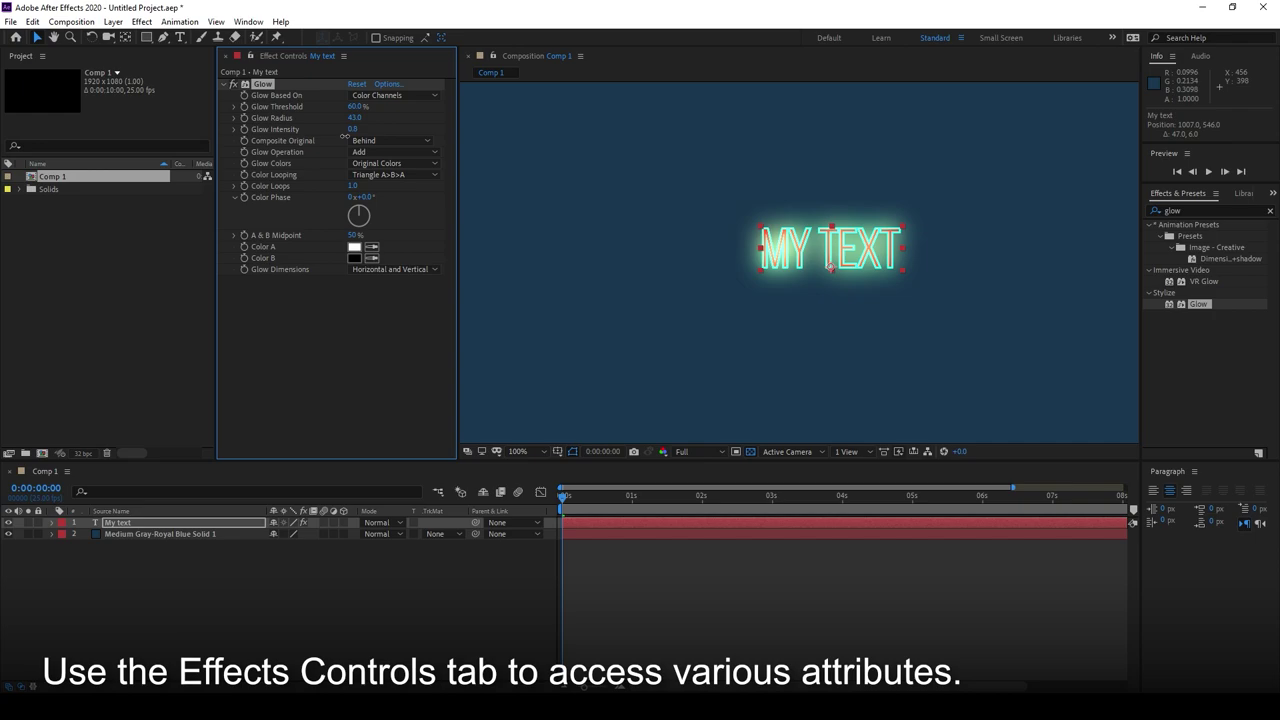
{"action": "left_click", "coordinate": [669, 583]}
{"action": "key", "text": "comma"}
{"action": "key", "text": "comma"}
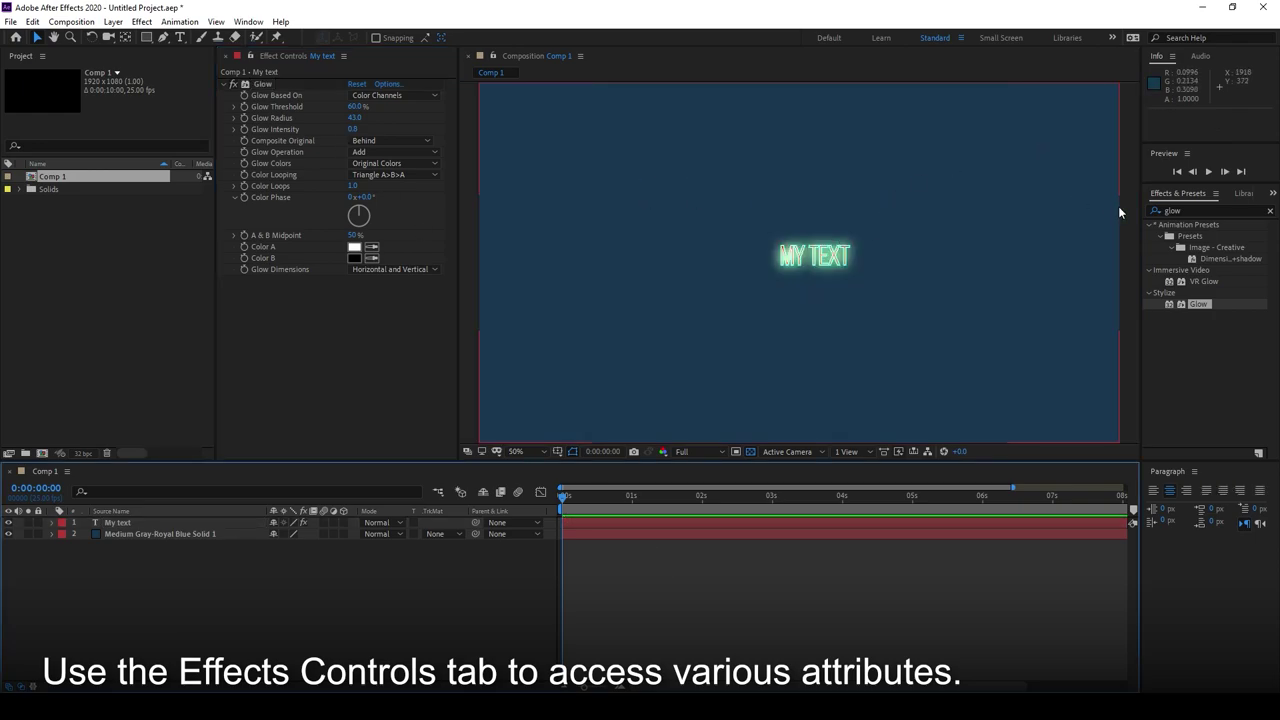
- Add a Position keyframe for My text at 0:00:00:00, holding 1007.0, 546.0
{"action": "left_click", "coordinate": [130, 524]}
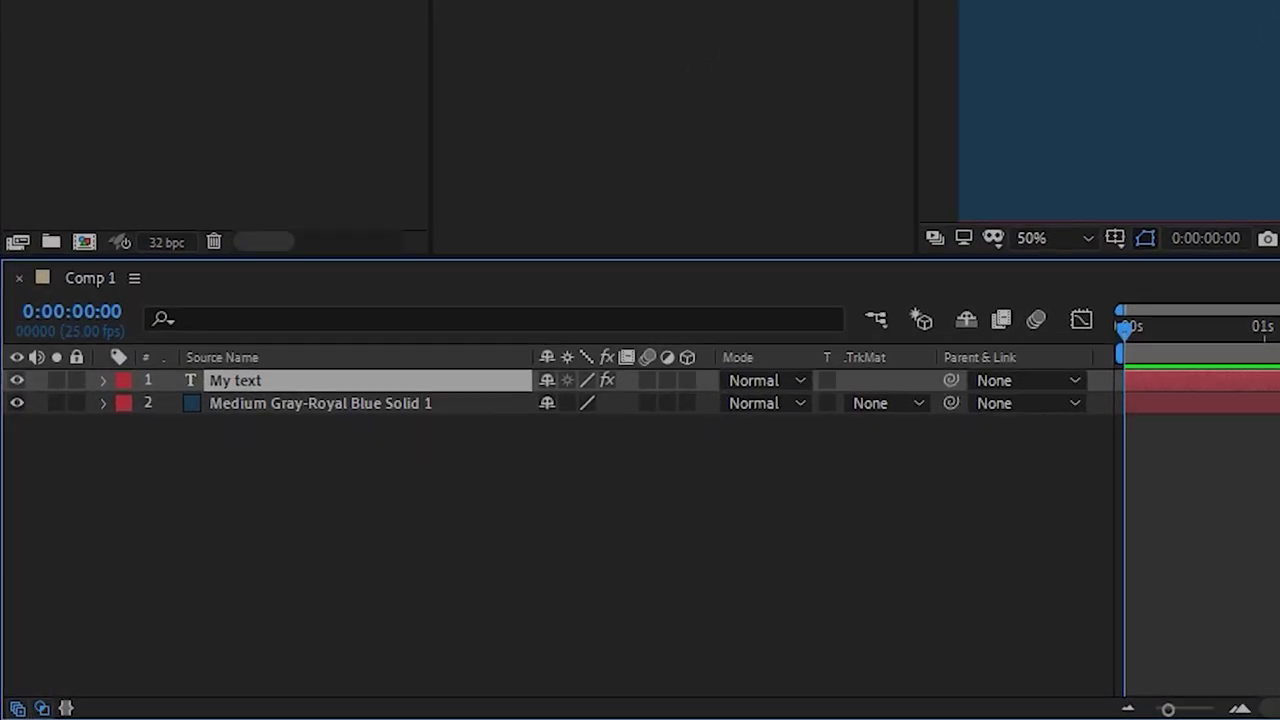
{"action": "left_click", "coordinate": [104, 381]}
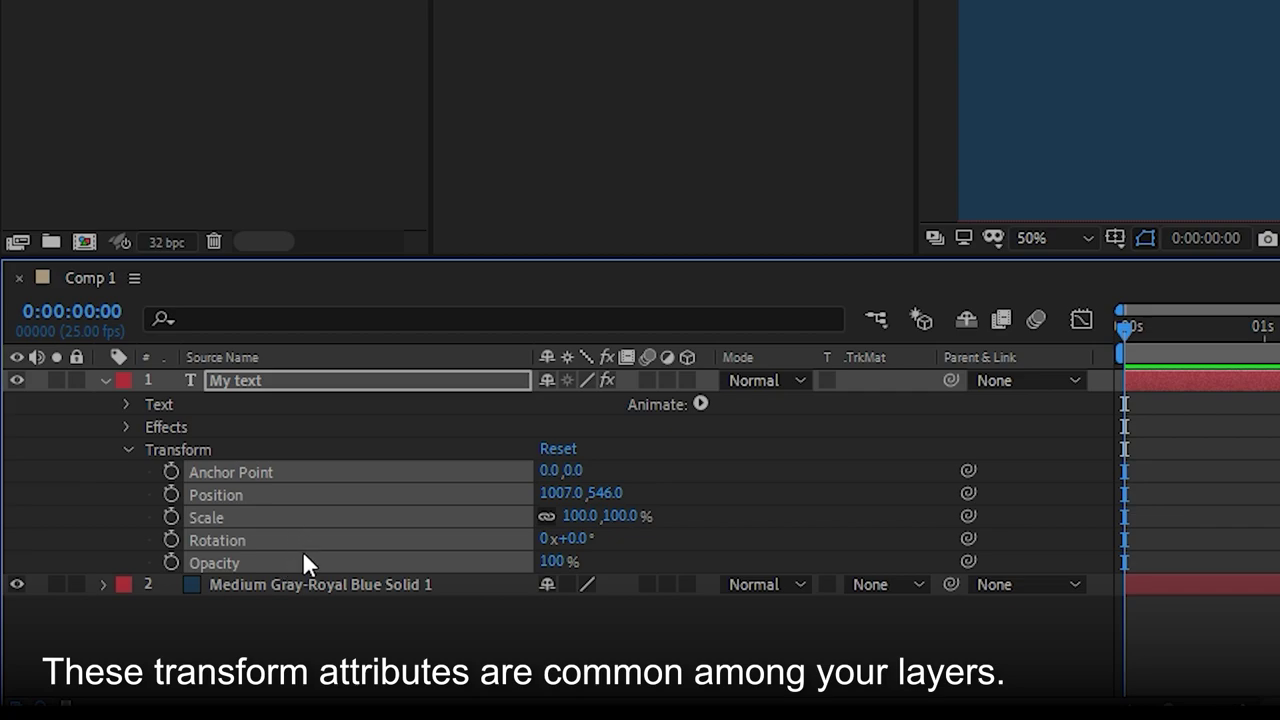
{"action": "left_click", "coordinate": [285, 624]}
{"action": "left_click", "coordinate": [203, 494]}
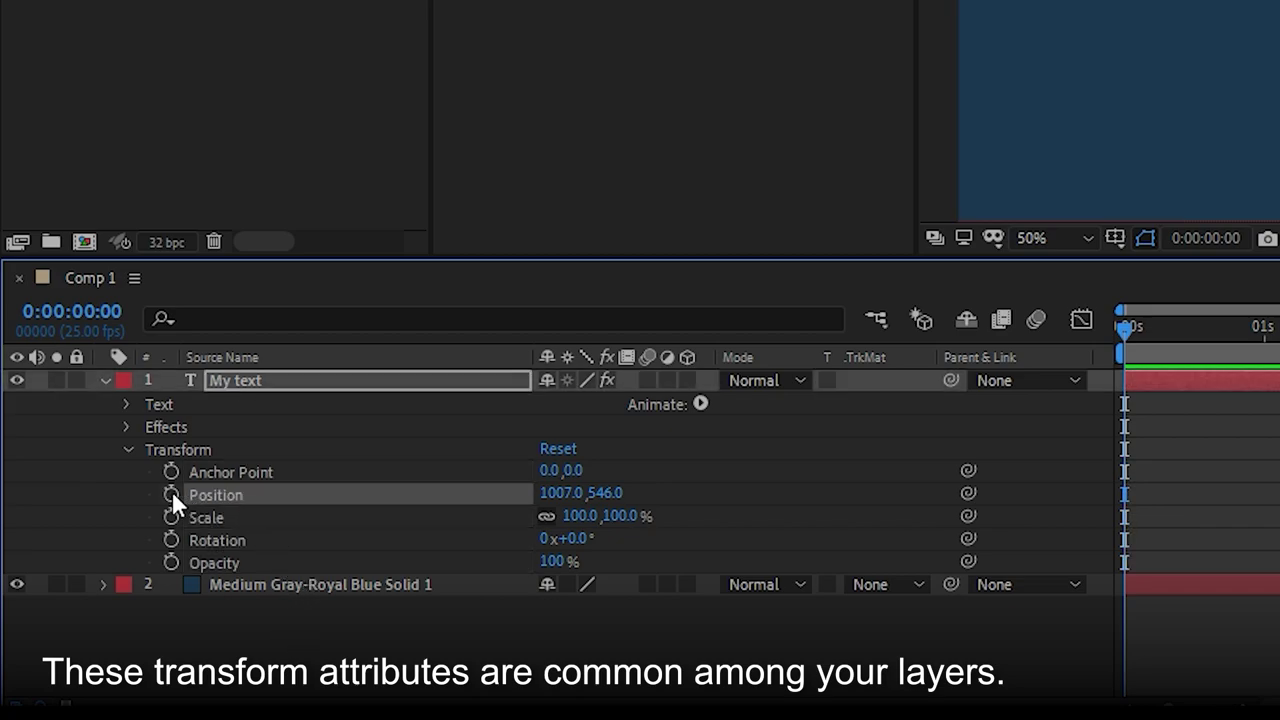
{"action": "left_click", "coordinate": [170, 493]}
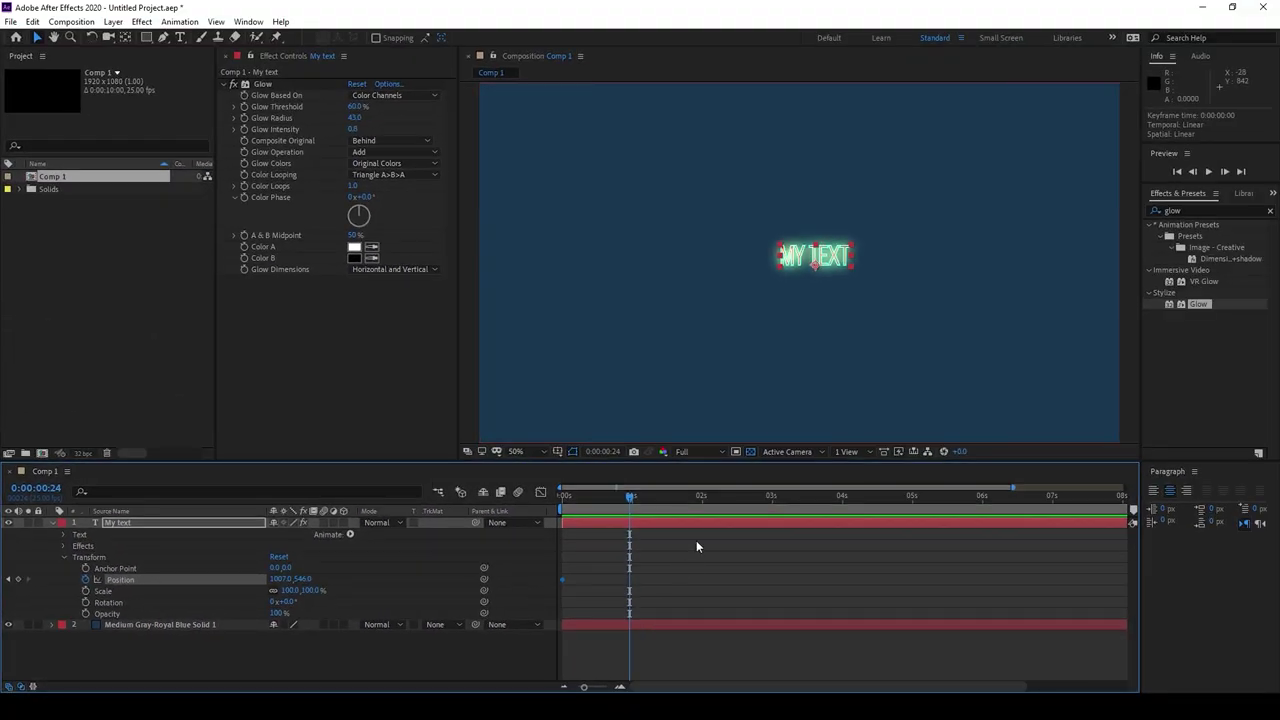
- At 0:00:01:00, move MY TEXT up-right to 1583.0, 214.0, then scrub to check the motion
{"action": "left_click", "coordinate": [632, 497]}
{"action": "left_click_drag", "start_coordinate": [270, 585], "coordinate": [510, 587]}
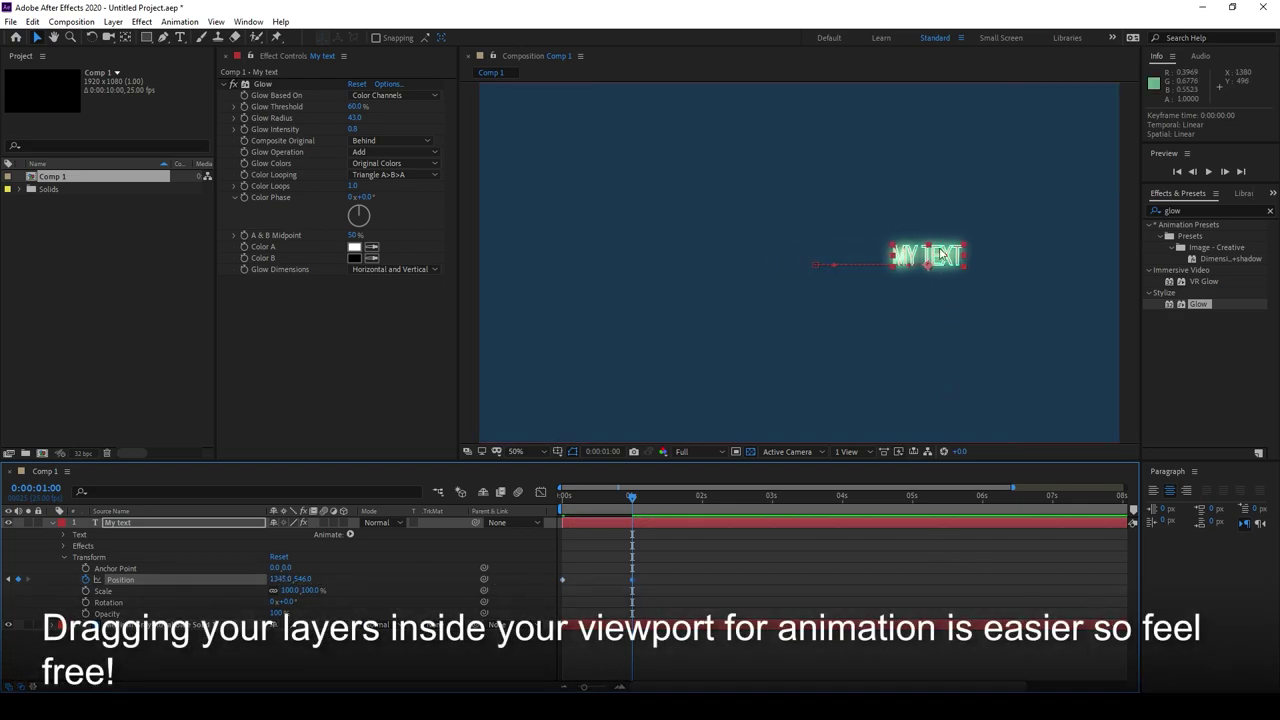
{"action": "left_click_drag", "start_coordinate": [905, 263], "coordinate": [1025, 147]}
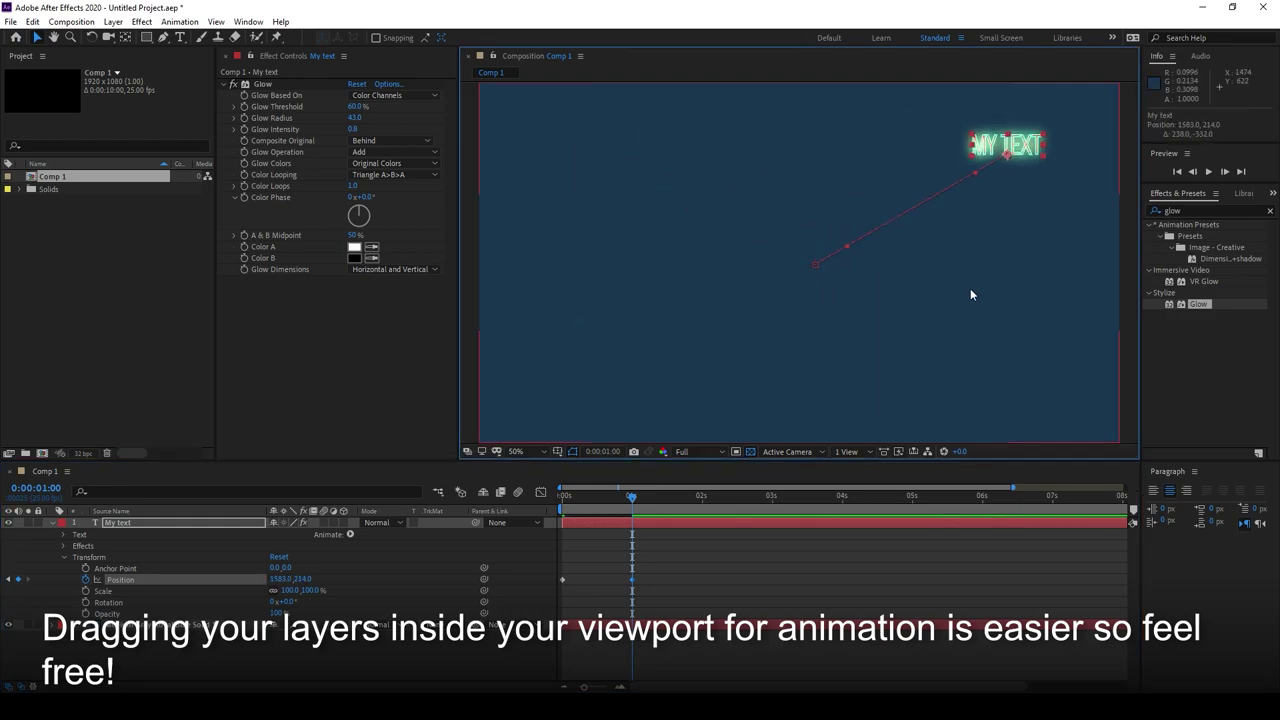
{"action": "left_click", "coordinate": [698, 555]}
{"action": "left_click", "coordinate": [614, 496]}
{"action": "mouse_move", "coordinate": [614, 497]}
{"action": "left_mouse_down"}
{"action": "mouse_move", "coordinate": [546, 501]}
{"action": "mouse_move", "coordinate": [631, 512]}
{"action": "left_mouse_up"}
{"action": "left_click_drag", "start_coordinate": [665, 559], "coordinate": [624, 594]}
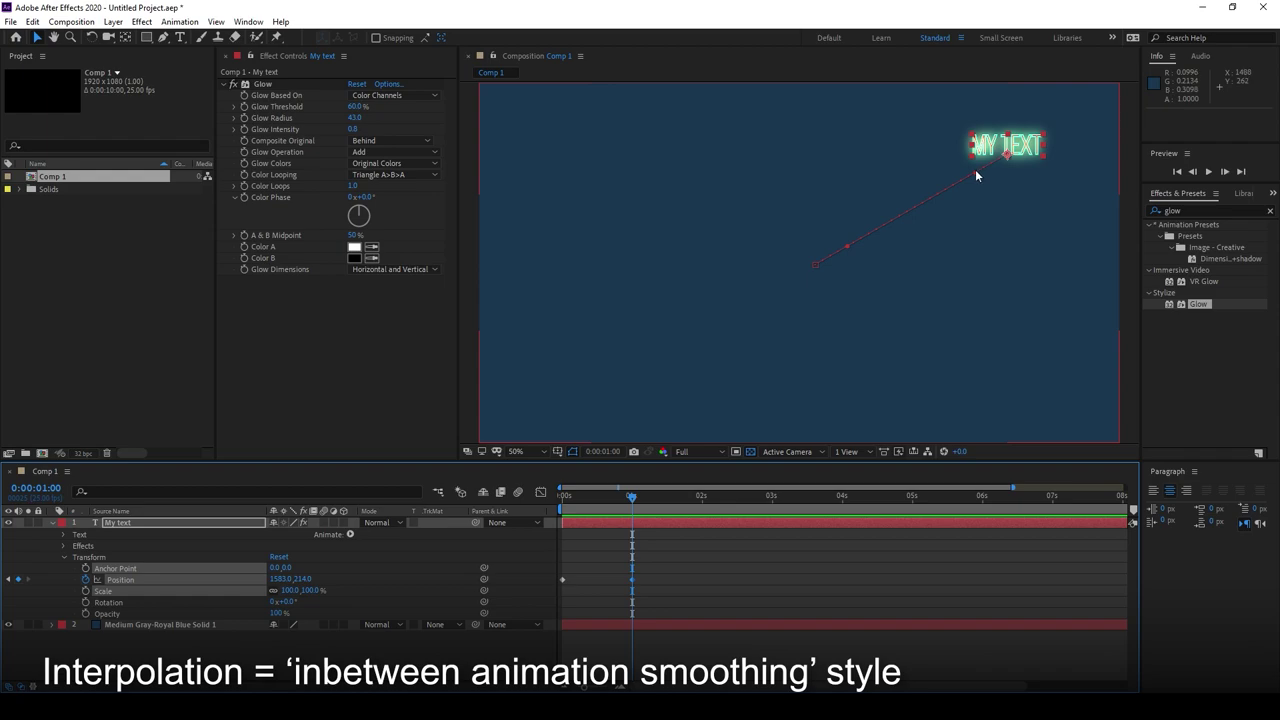
- Make the 1-second keyframe a hold and move MY TEXT left at 1:19 for a new keyframe
{"action": "right_click", "coordinate": [632, 579]}
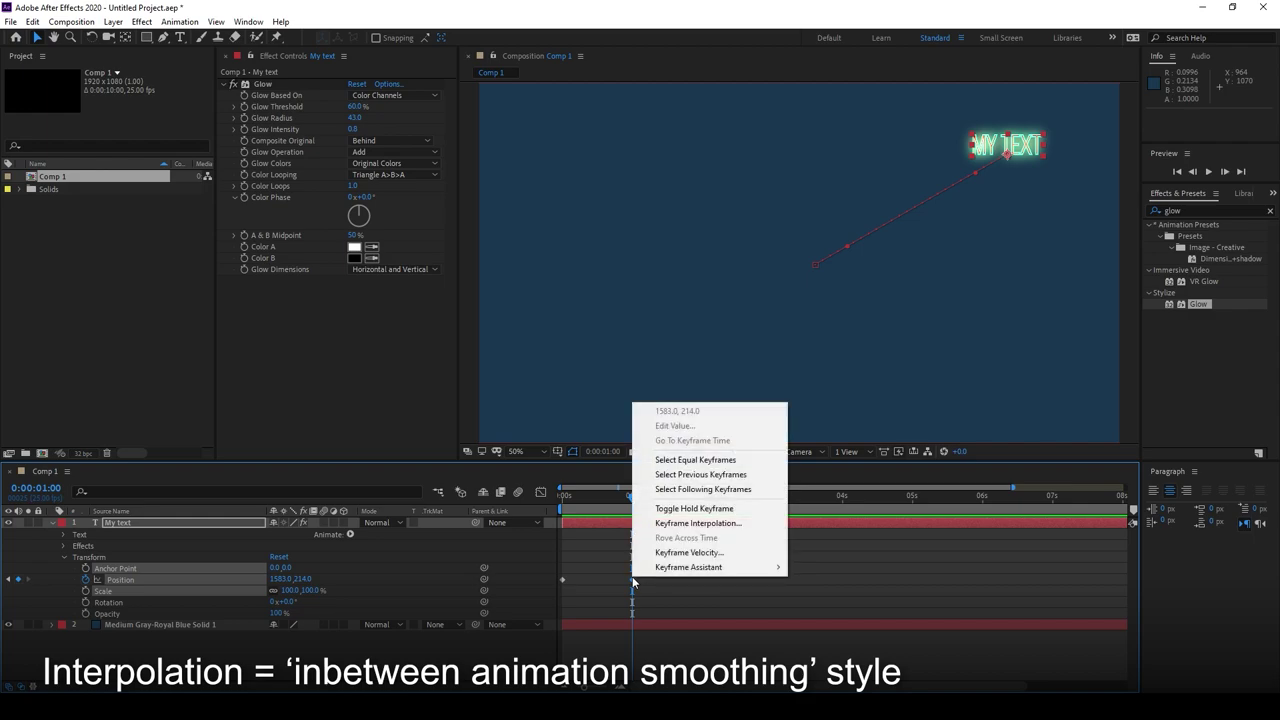
{"action": "left_click", "coordinate": [750, 509]}
{"action": "left_click_drag", "start_coordinate": [632, 500], "coordinate": [685, 497]}
{"action": "left_click_drag", "start_coordinate": [1032, 166], "coordinate": [854, 372]}
- Move MY TEXT up-right at 3:13 and apply Easy Ease to that keyframe
{"action": "left_click", "coordinate": [736, 498]}
{"action": "left_click", "coordinate": [747, 505]}
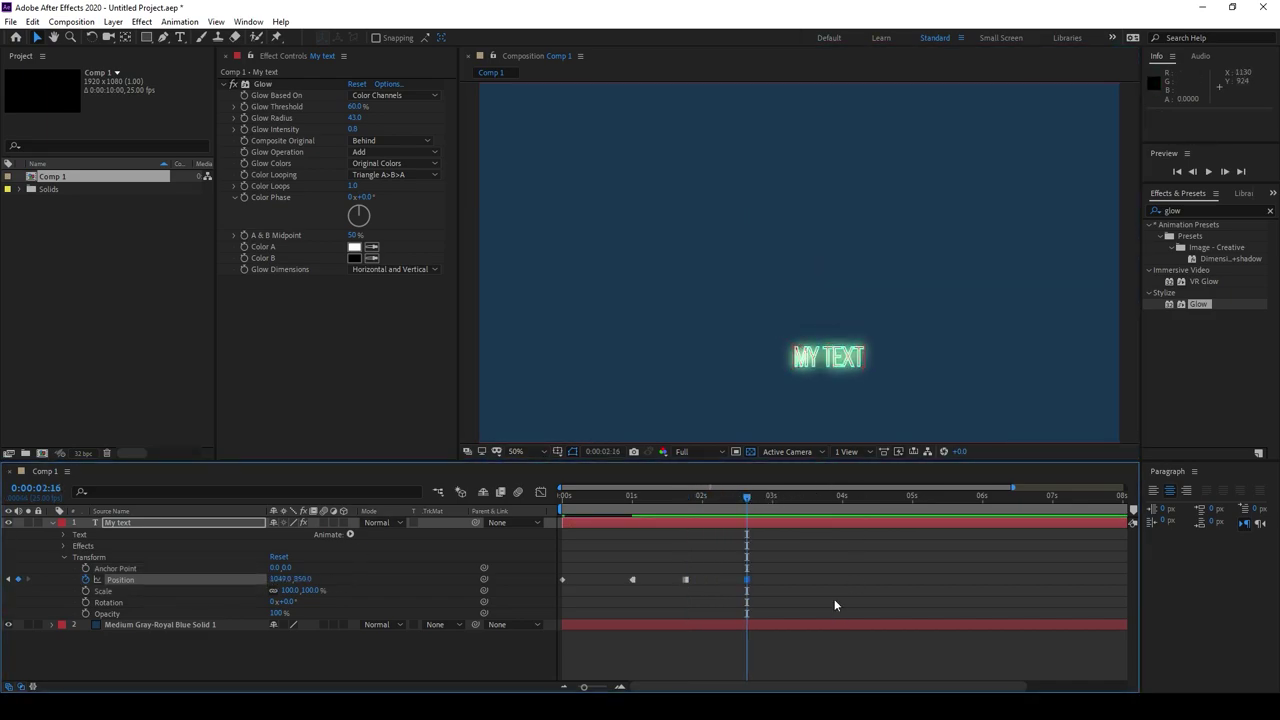
{"action": "left_click_drag", "start_coordinate": [747, 498], "coordinate": [807, 520]}
{"action": "left_click", "coordinate": [807, 526]}
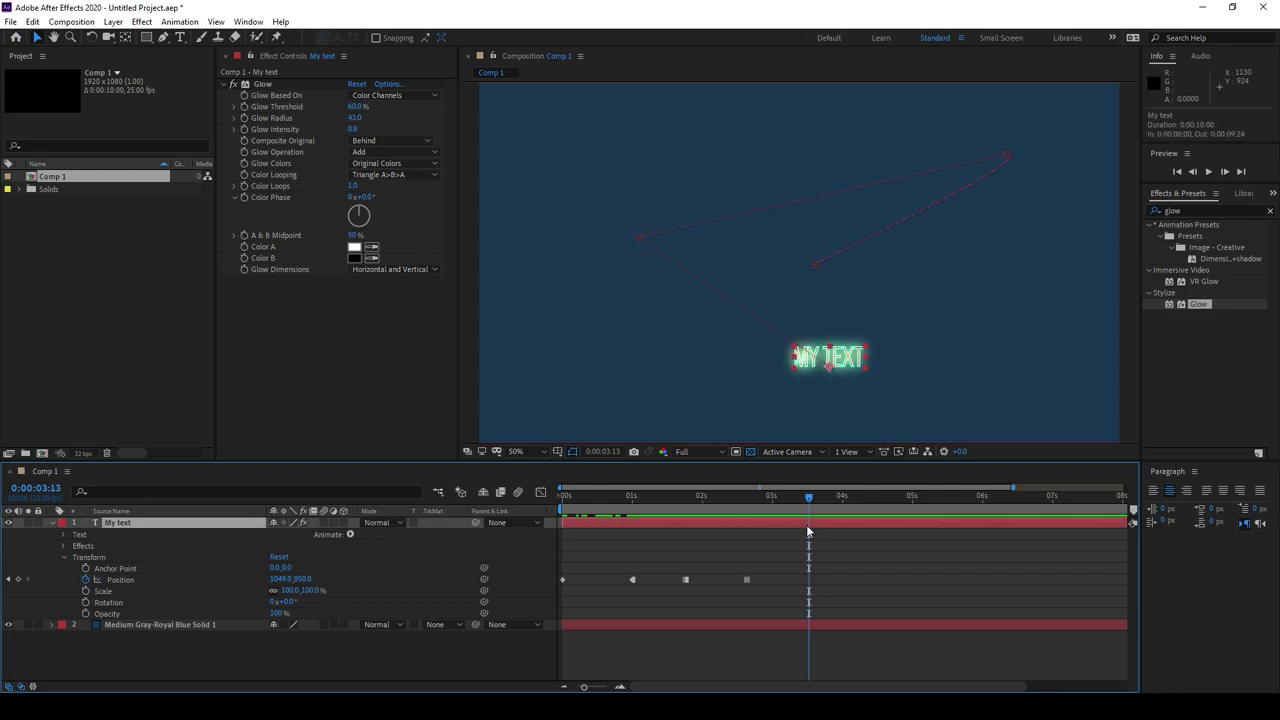
{"action": "left_click_drag", "start_coordinate": [838, 360], "coordinate": [972, 265]}
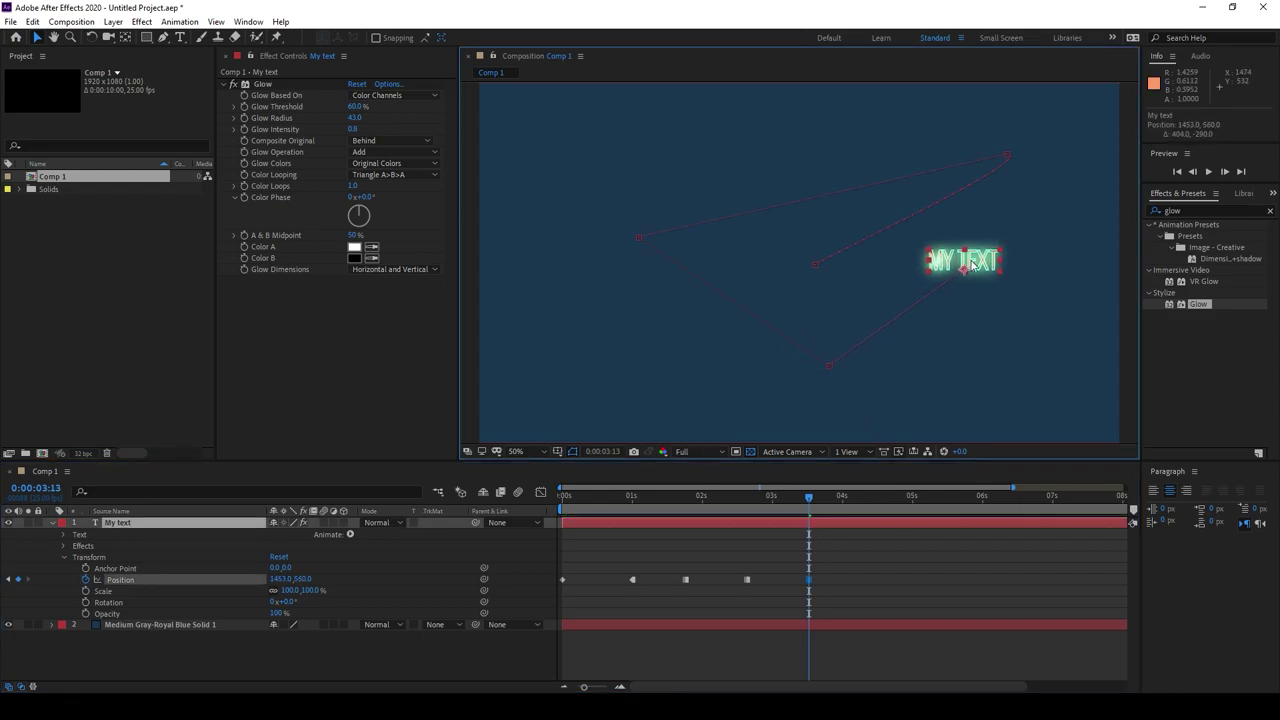
{"action": "right_click", "coordinate": [808, 579]}
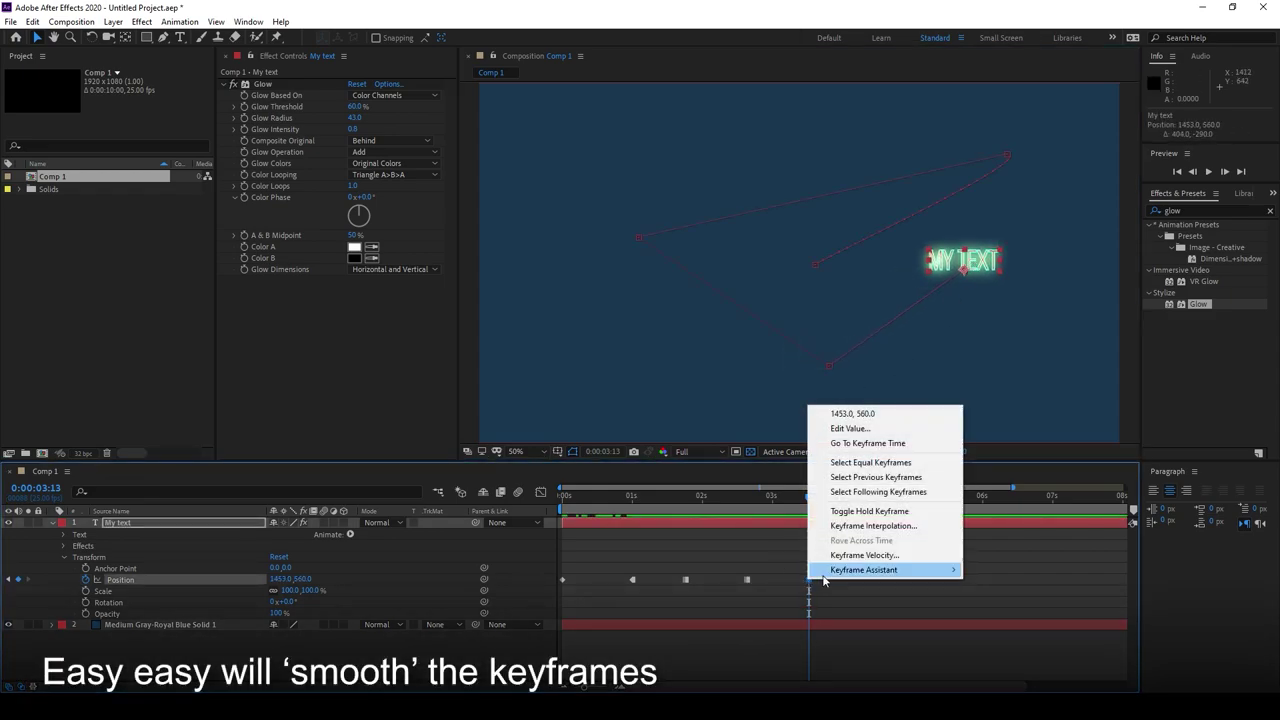
{"action": "mouse_move", "coordinate": [824, 581]}
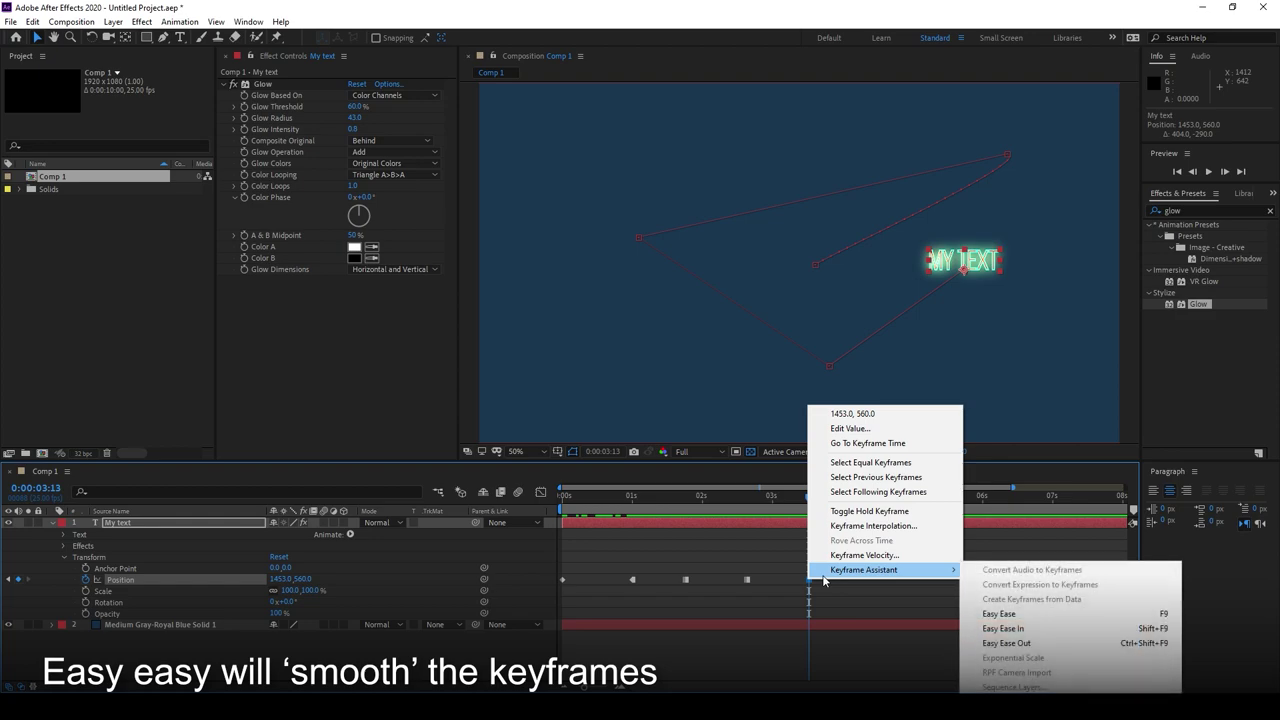
{"action": "left_click", "coordinate": [1067, 613]}
- Move MY TEXT to the upper left at 4:17 and scrub to review the zigzag motion
{"action": "left_click", "coordinate": [803, 497]}
{"action": "left_click_drag", "start_coordinate": [790, 500], "coordinate": [891, 500]}
{"action": "left_click_drag", "start_coordinate": [973, 265], "coordinate": [627, 155]}
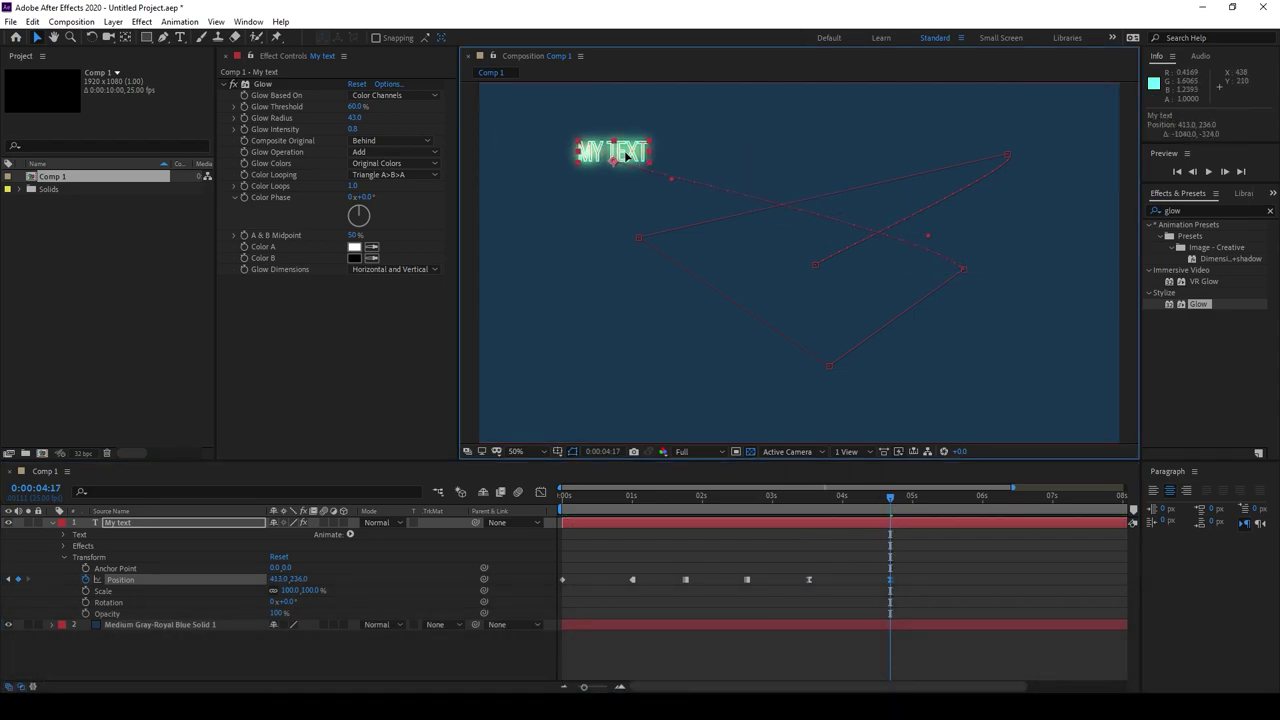
{"action": "left_click", "coordinate": [842, 533]}
{"action": "left_click_drag", "start_coordinate": [888, 500], "coordinate": [810, 542]}
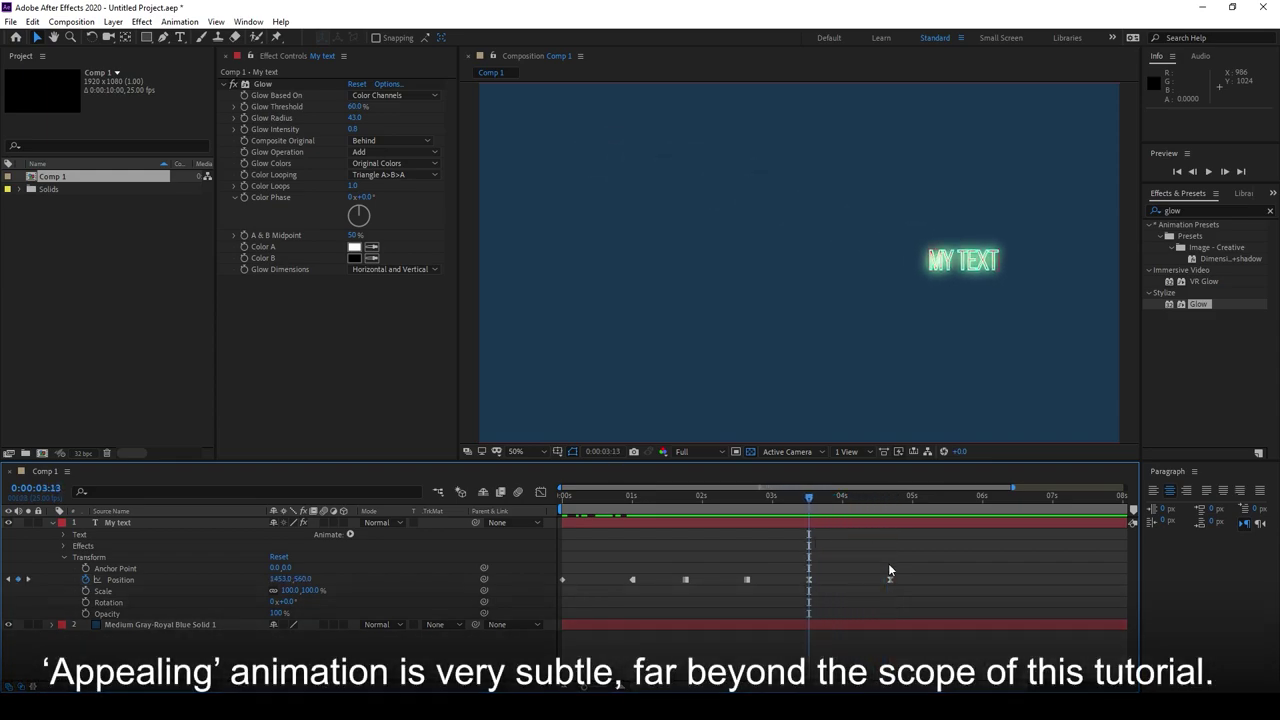
{"action": "left_click_drag", "start_coordinate": [872, 503], "coordinate": [923, 507]}
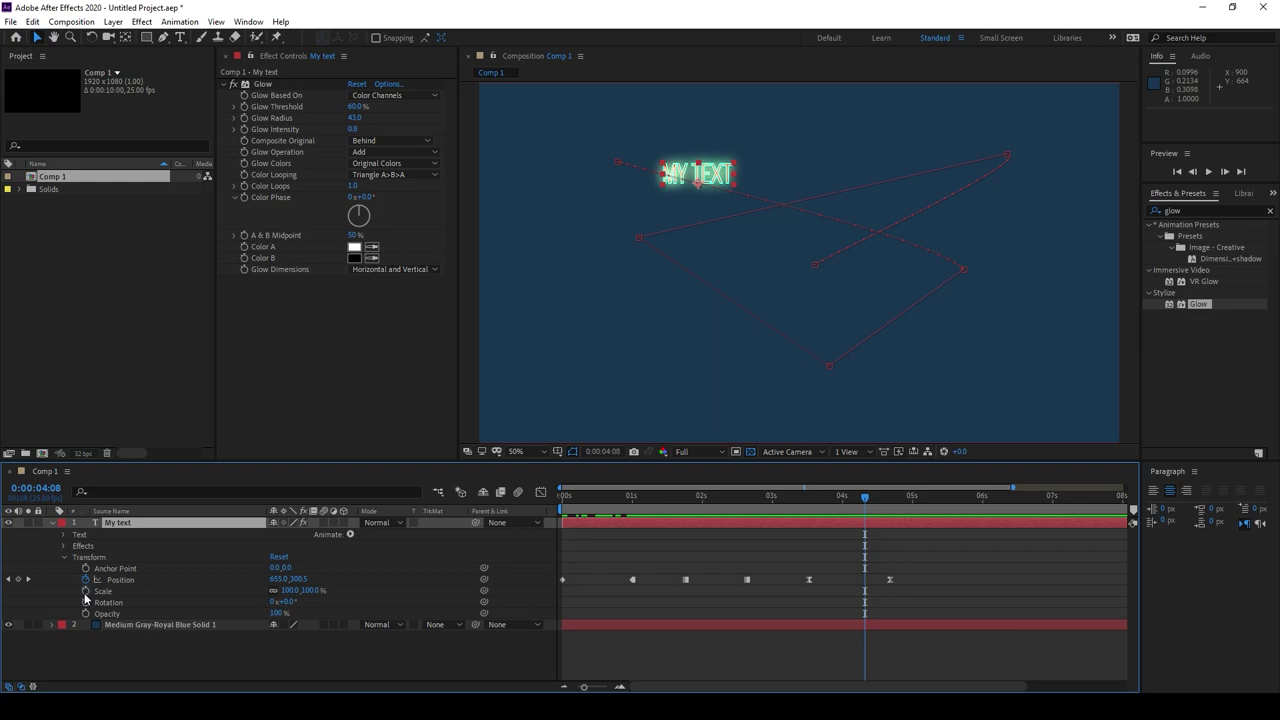
- Keyframe Scale and enlarge MY TEXT to 221% at 5:11
{"action": "left_click", "coordinate": [85, 591]}
{"action": "left_click_drag", "start_coordinate": [885, 495], "coordinate": [943, 495]}
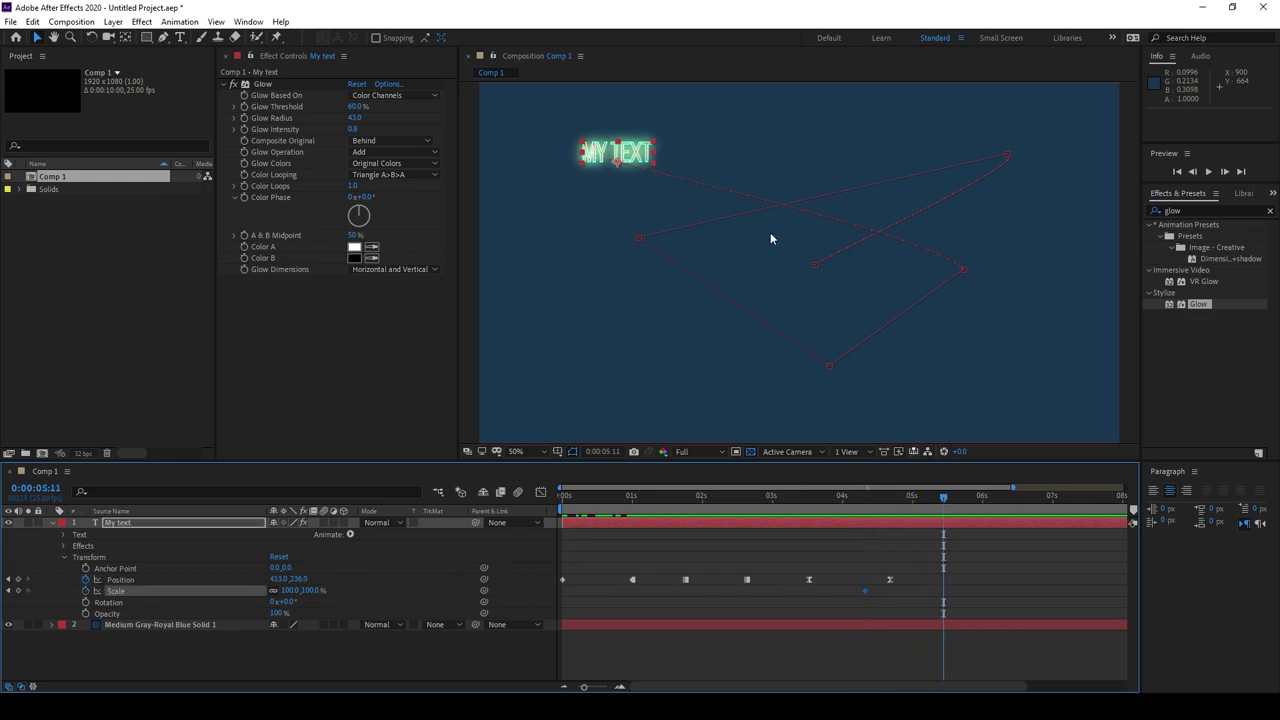
{"action": "left_click_drag", "start_coordinate": [302, 590], "coordinate": [420, 580]}
- Keyframe Rotation to tilt MY TEXT 58° at 5:02, then preview from one second
{"action": "left_click_drag", "start_coordinate": [929, 500], "coordinate": [1016, 495]}
{"action": "left_click", "coordinate": [86, 602]}
{"action": "left_click_drag", "start_coordinate": [290, 601], "coordinate": [325, 593]}
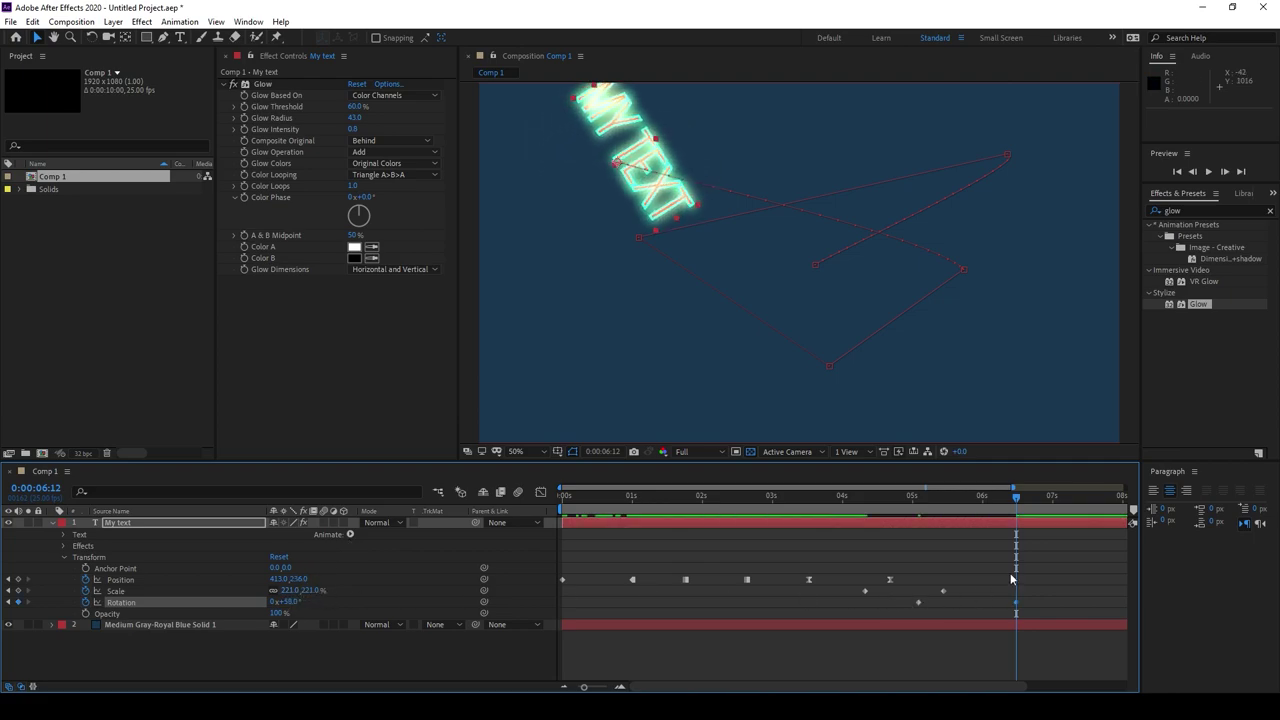
{"action": "left_click_drag", "start_coordinate": [1005, 488], "coordinate": [631, 510]}
{"action": "key", "text": "space"}
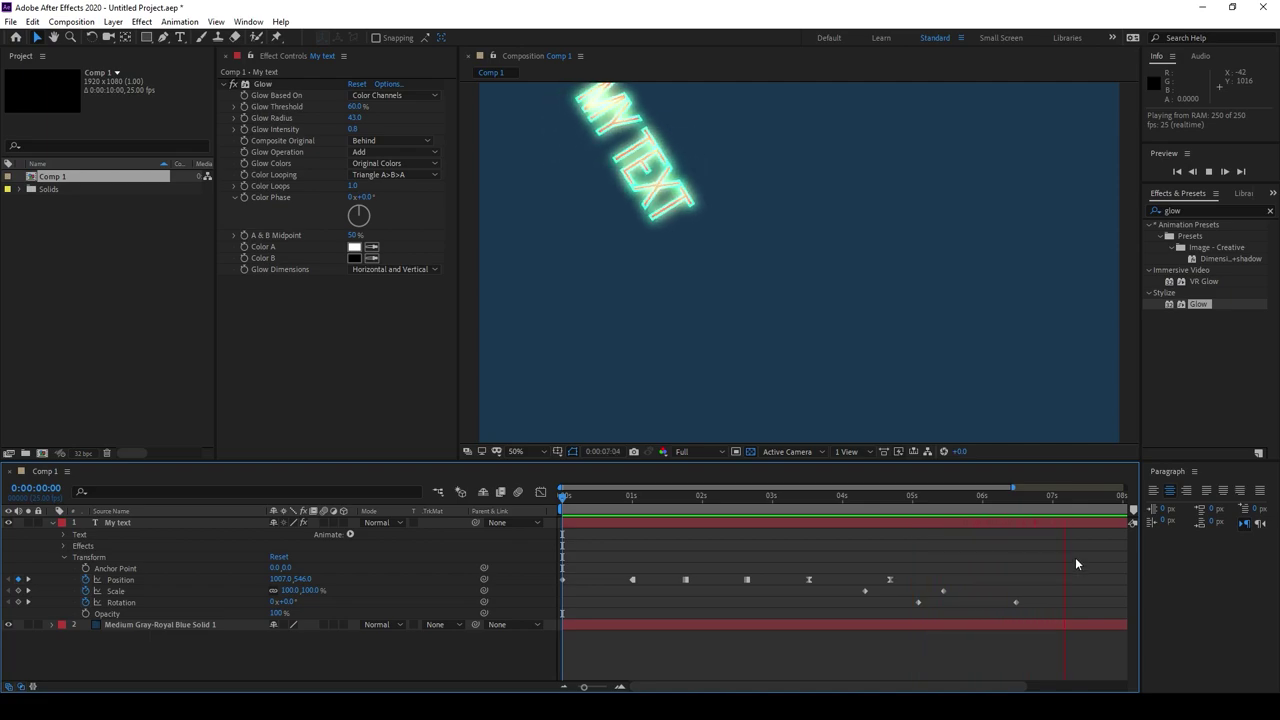
- Trim the blue solid background layer's out-point to about 0:00:04:21
{"action": "key", "text": "space"}
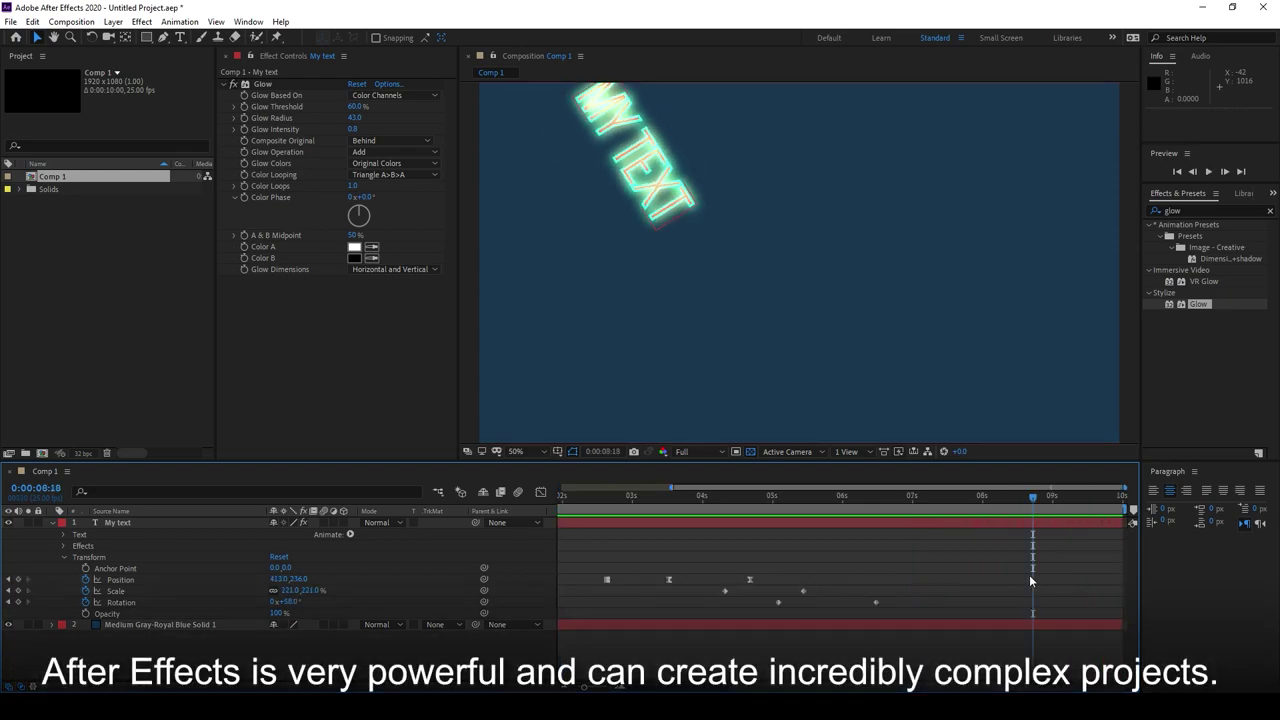
{"action": "key", "text": "minus"}
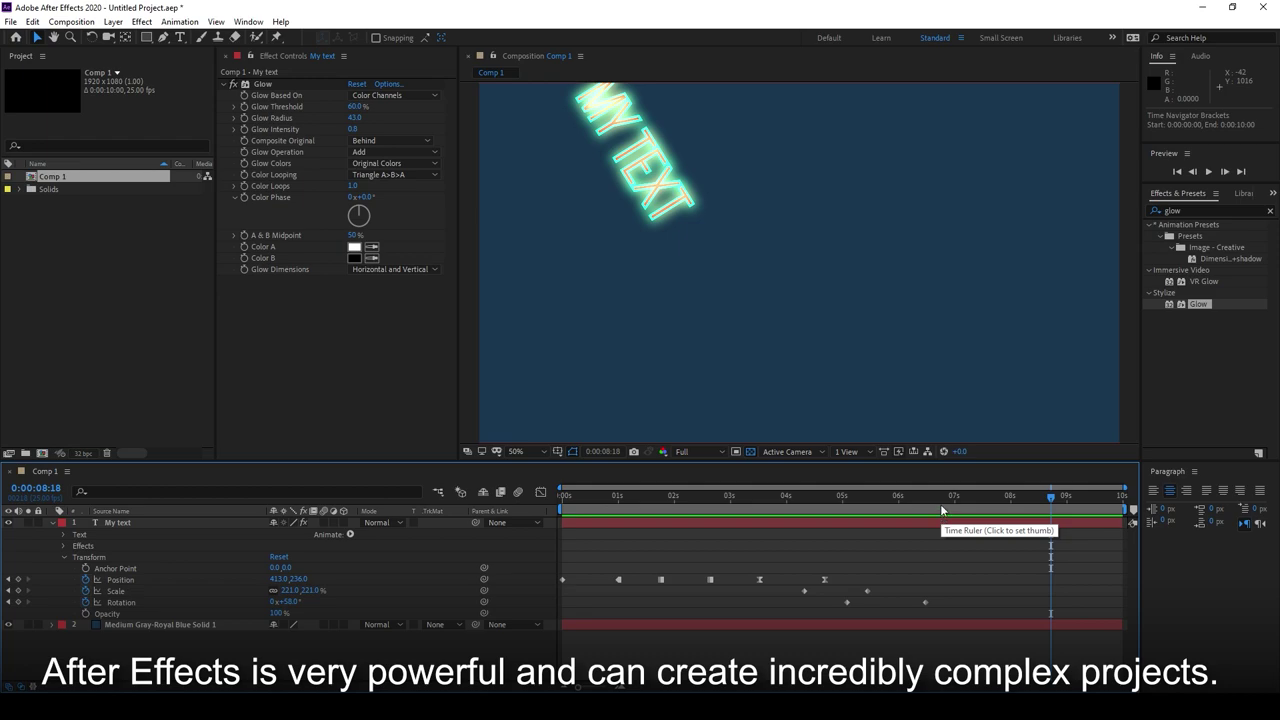
{"action": "left_click_drag", "start_coordinate": [939, 499], "coordinate": [926, 545]}
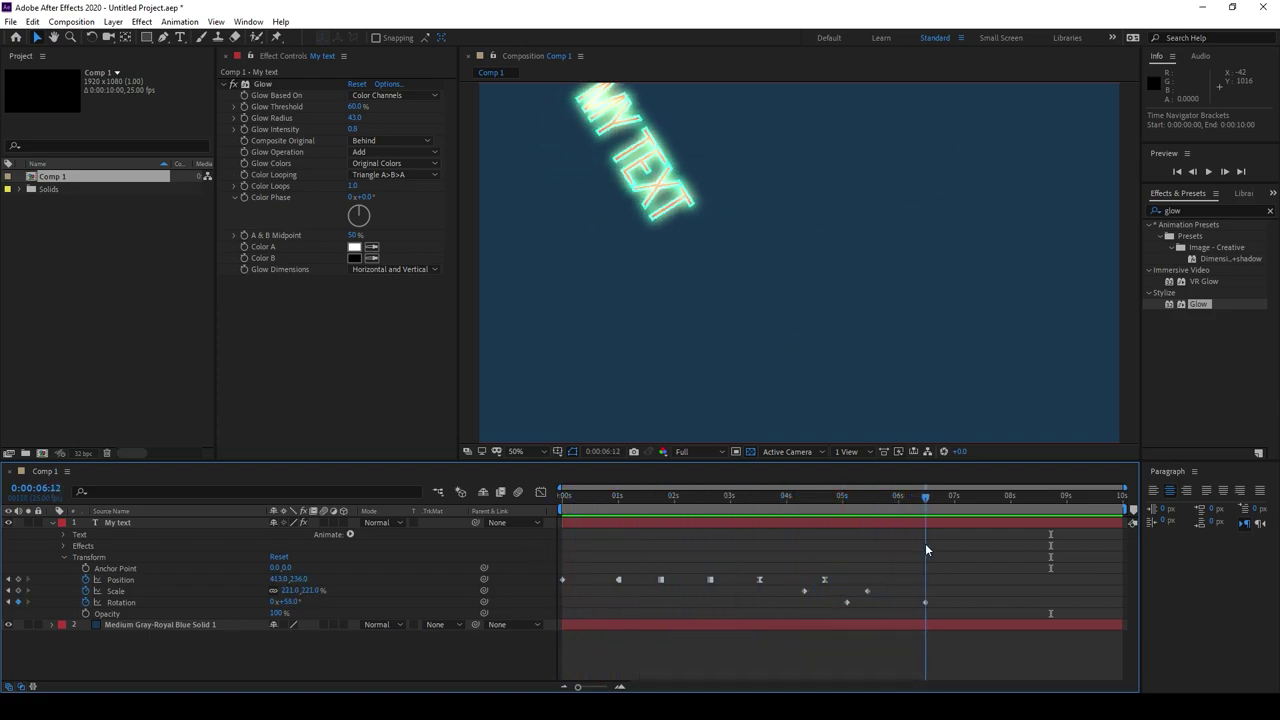
{"action": "left_click", "coordinate": [123, 361]}
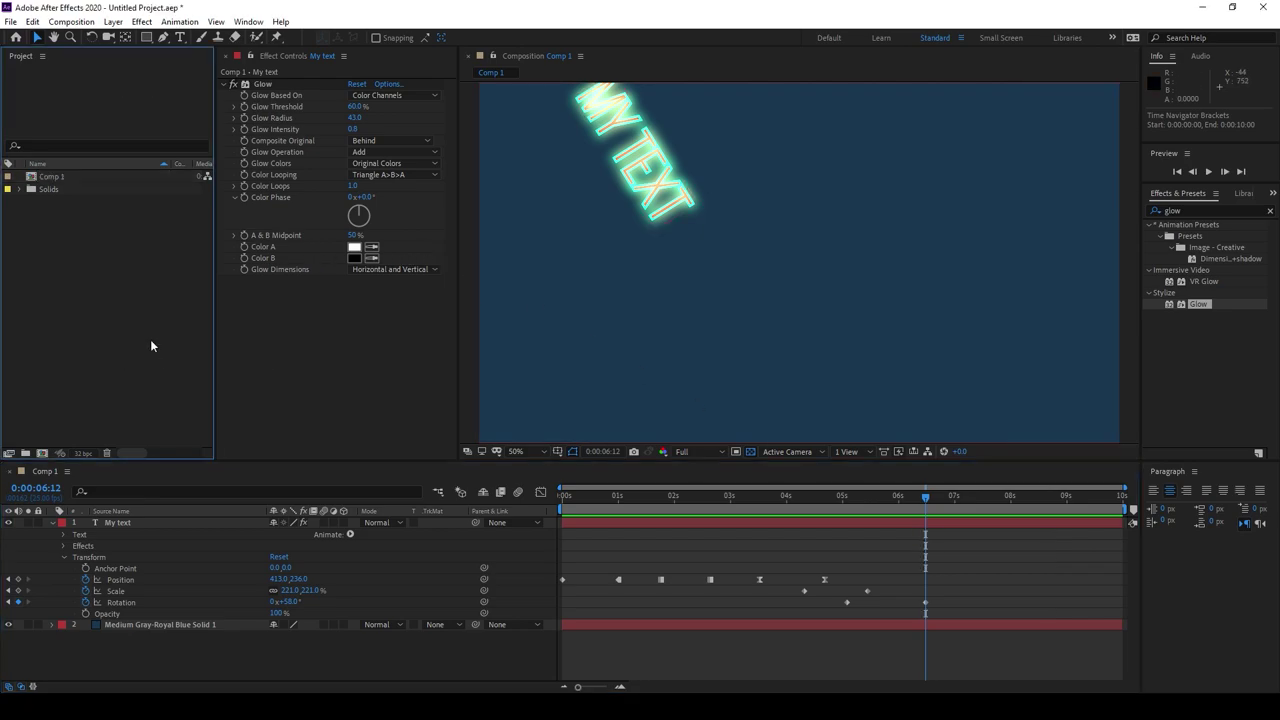
{"action": "left_click", "coordinate": [148, 625]}
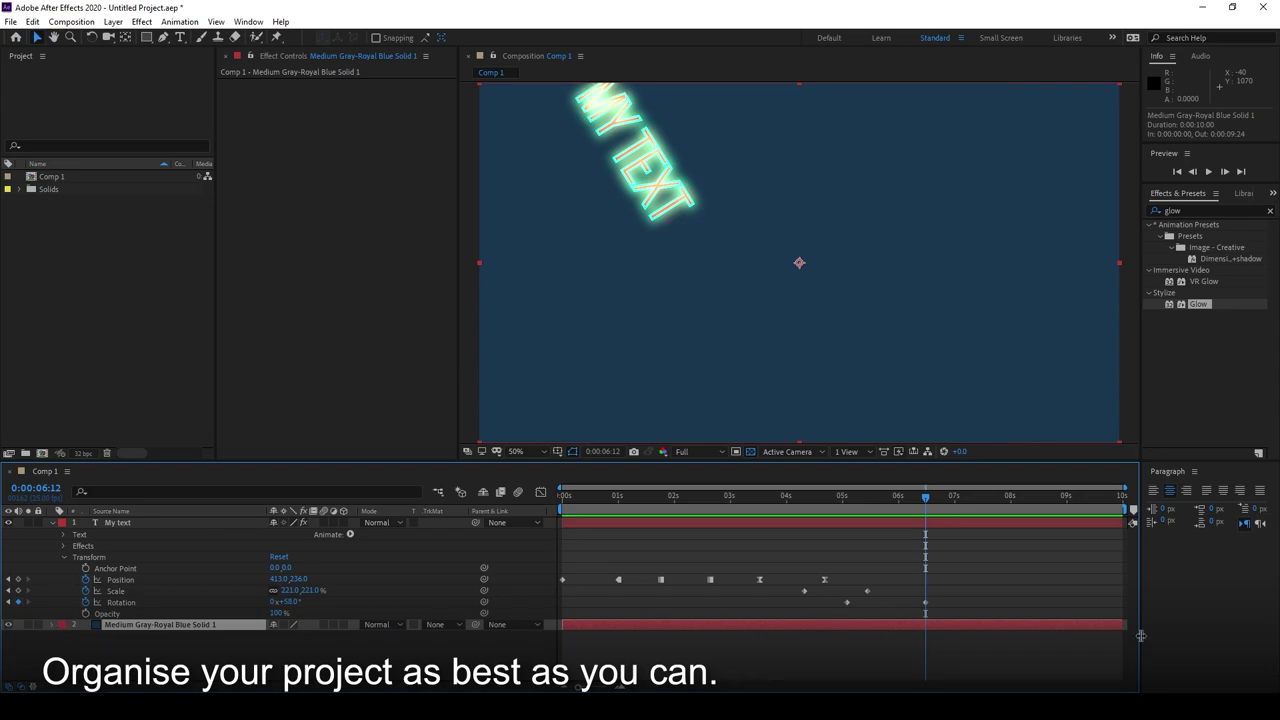
{"action": "left_click_drag", "start_coordinate": [1122, 627], "coordinate": [837, 630]}
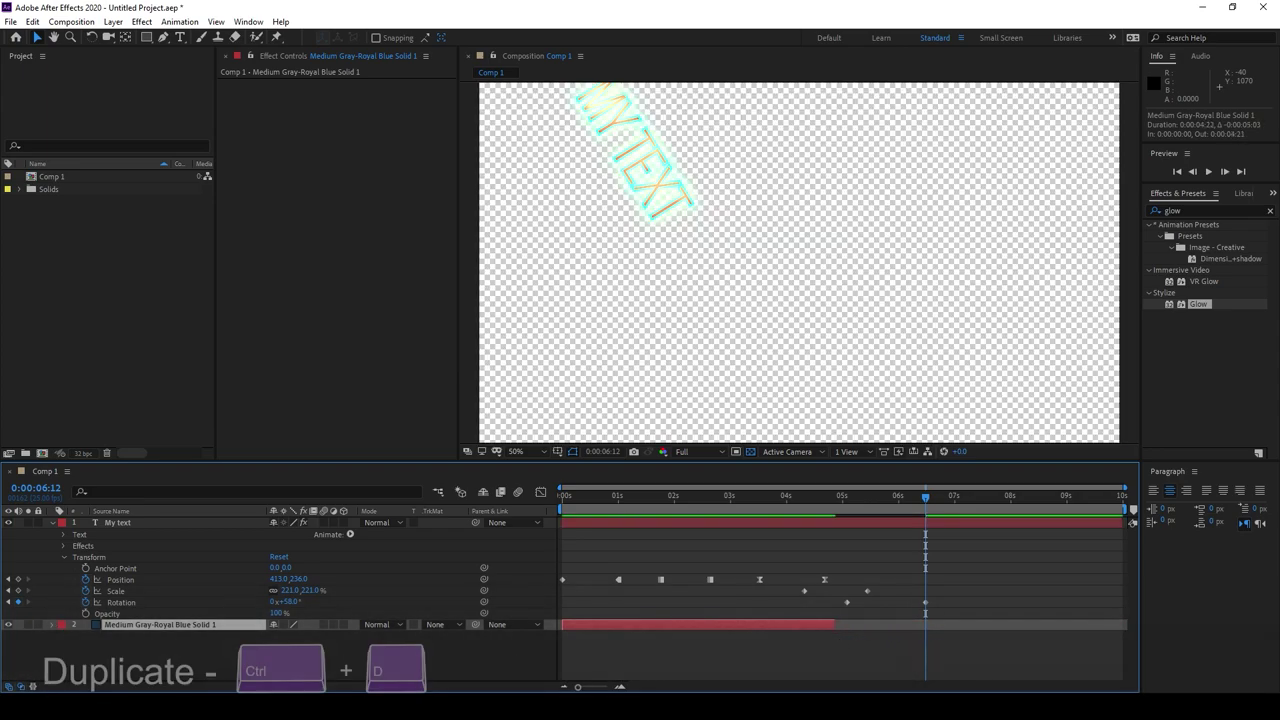
{"action": "left_click", "coordinate": [880, 638]}
- Duplicate the trimmed solid and move the copy to start at 0:00:04:22
{"action": "left_click", "coordinate": [778, 622]}
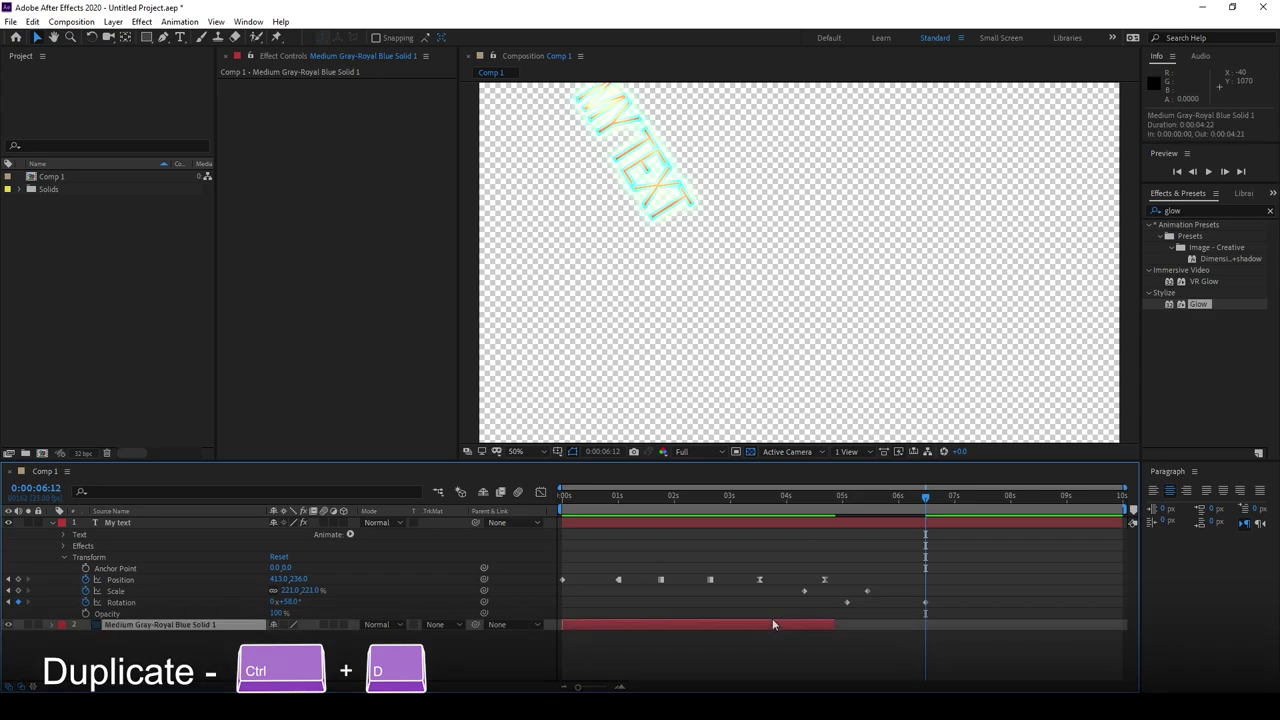
{"action": "key", "text": "ctrl+d"}
{"action": "left_click_drag", "start_coordinate": [694, 624], "coordinate": [969, 622]}
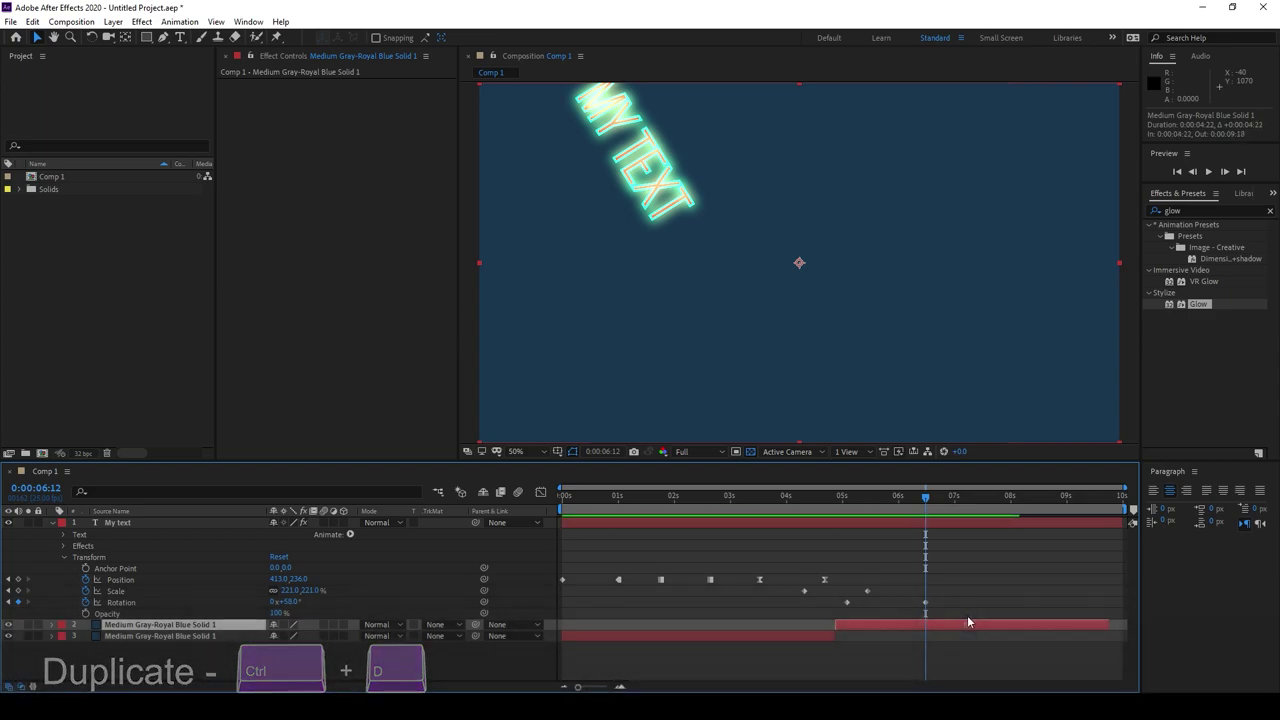
- Give the copied solid a Yellow label and the My text layer a Blue label
{"action": "left_click", "coordinate": [61, 629]}
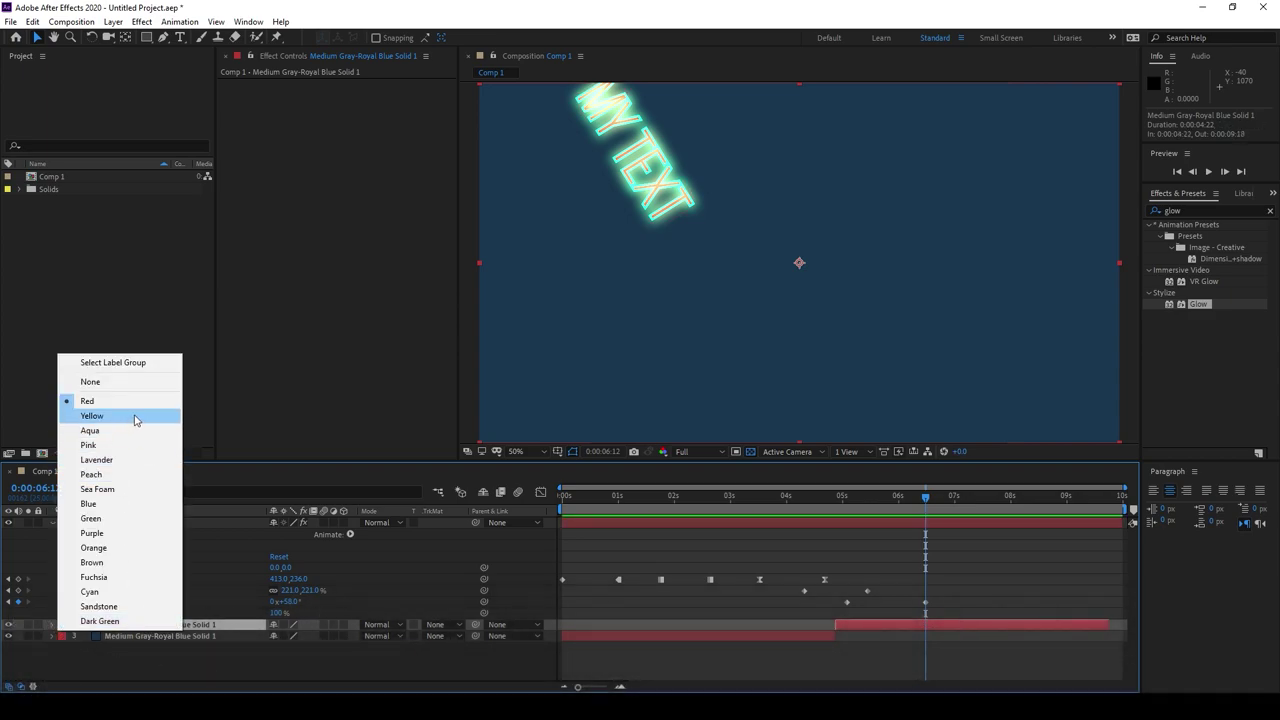
{"action": "left_click", "coordinate": [92, 415]}
{"action": "left_click", "coordinate": [944, 656]}
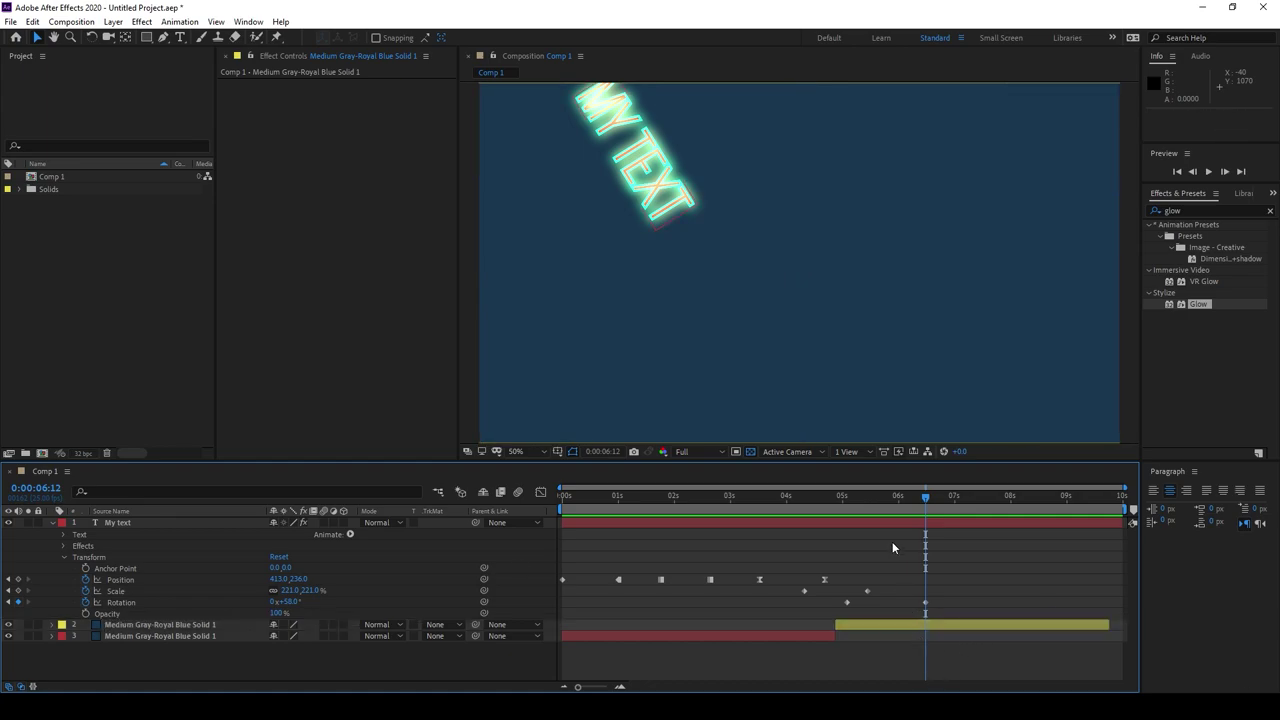
{"action": "left_click", "coordinate": [760, 522]}
{"action": "left_click", "coordinate": [61, 522]}
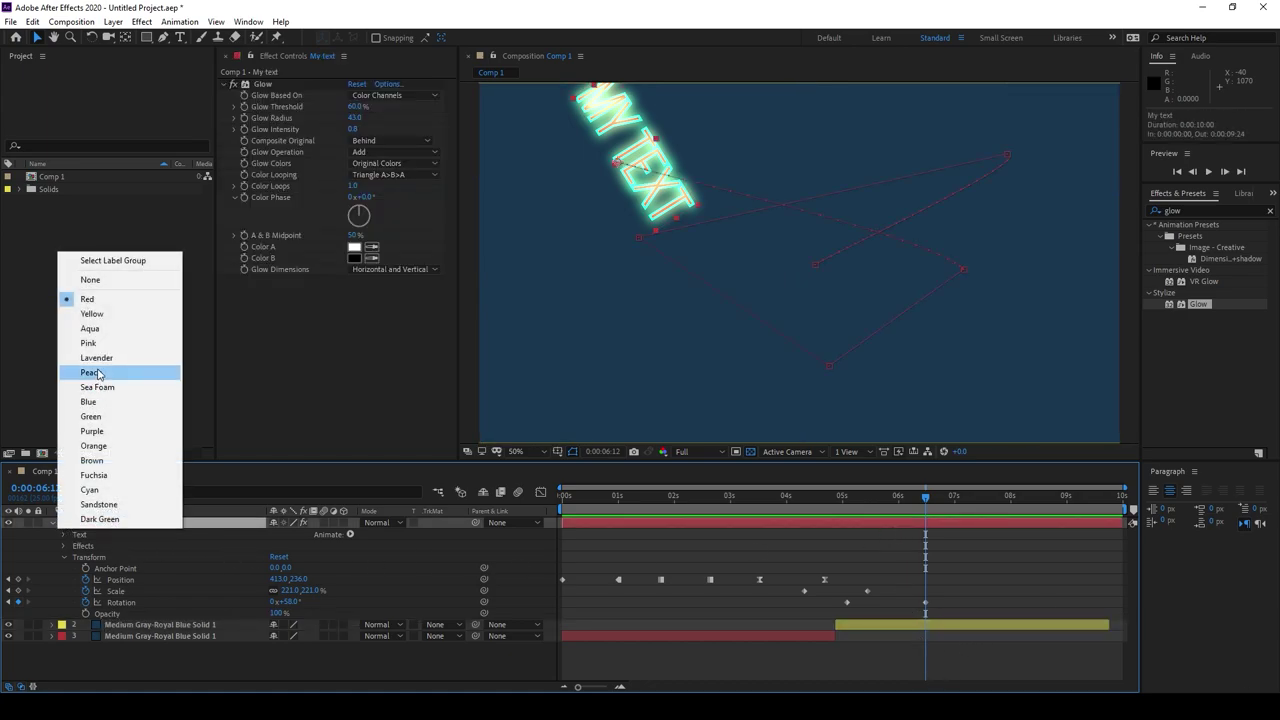
{"action": "left_click", "coordinate": [88, 401]}
{"action": "left_click", "coordinate": [893, 555]}
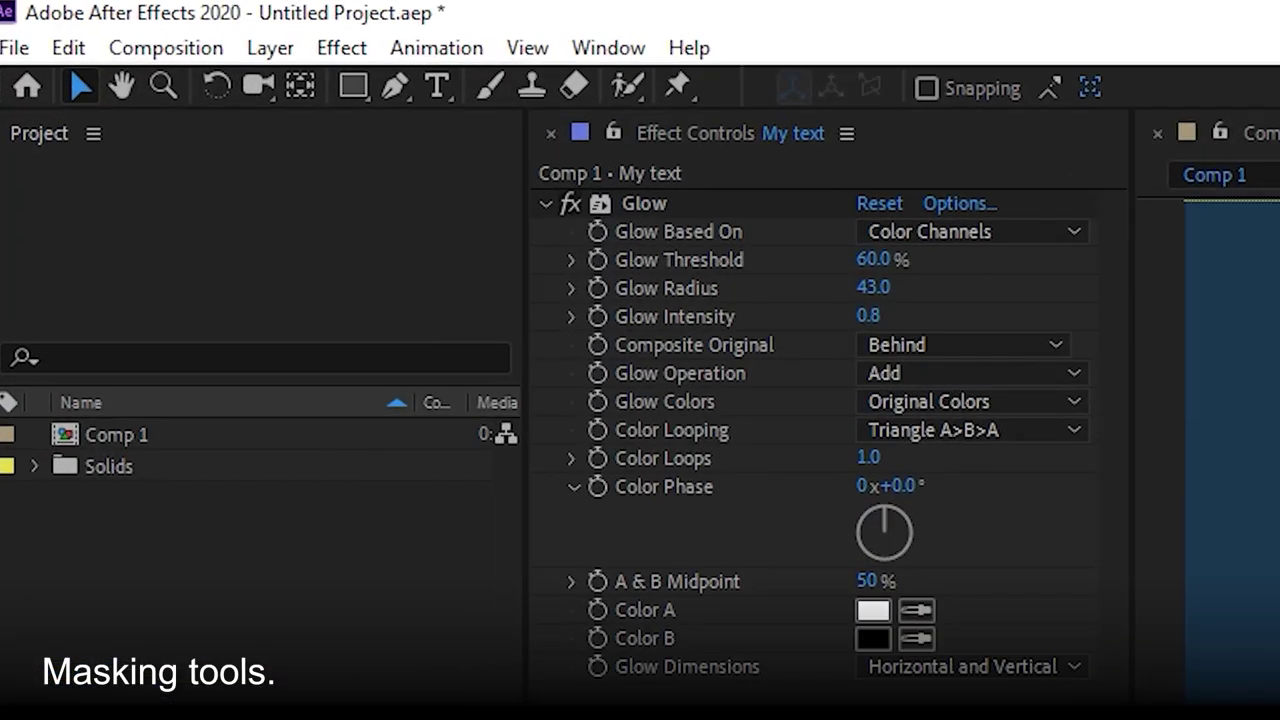
- Draw a large circular Ellipse mask on the yellow-labelled solid copy
{"action": "key", "text": "ctrl+Down"}
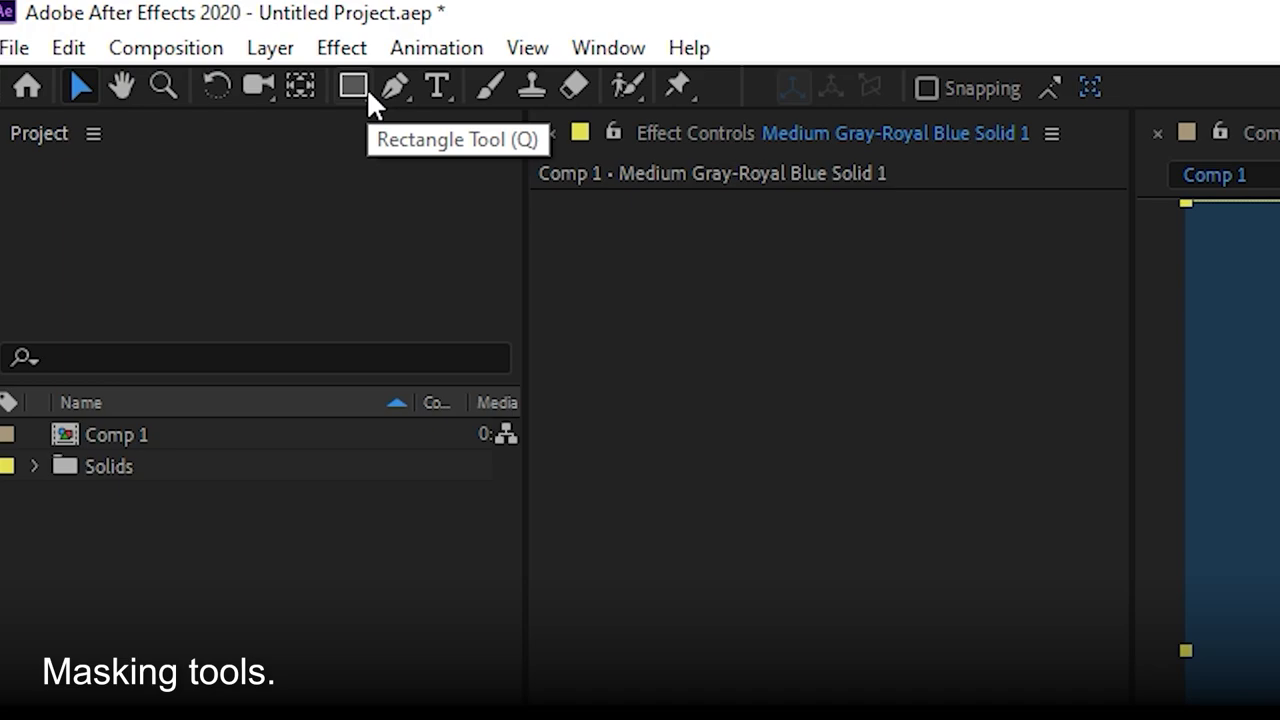
{"action": "left_click_drag", "start_coordinate": [362, 87], "coordinate": [360, 86]}
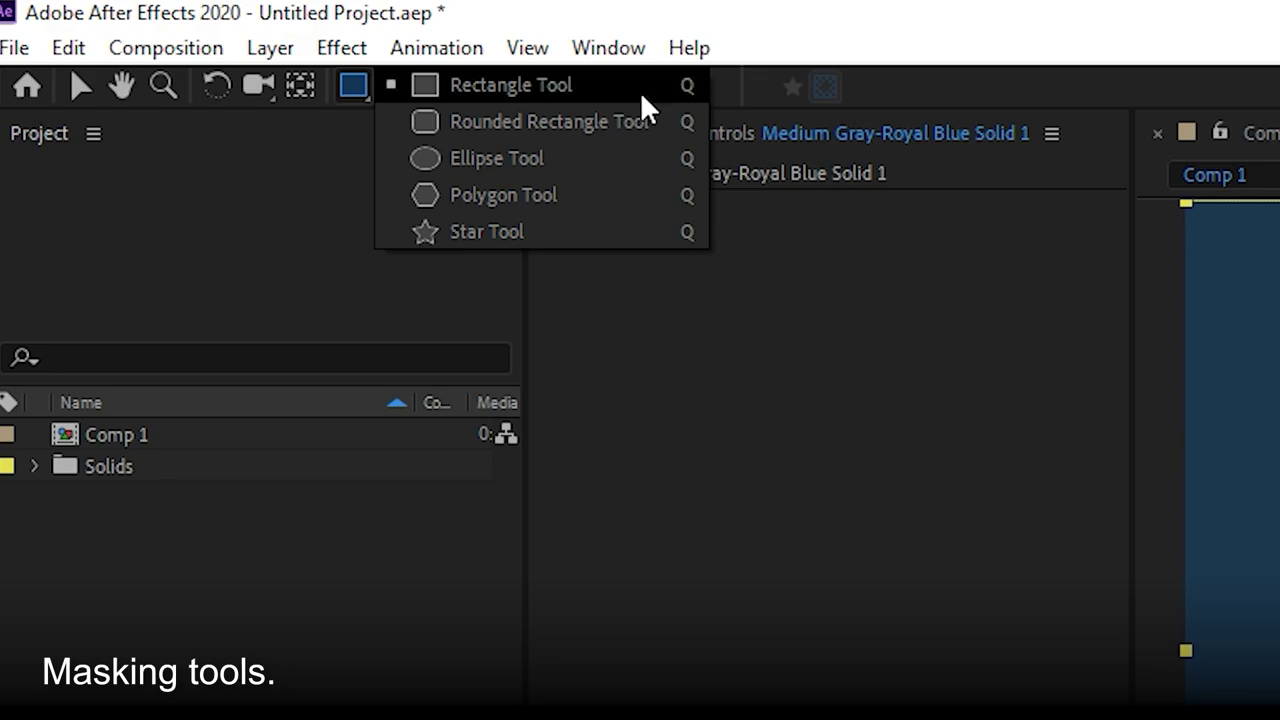
{"action": "left_click", "coordinate": [537, 160]}
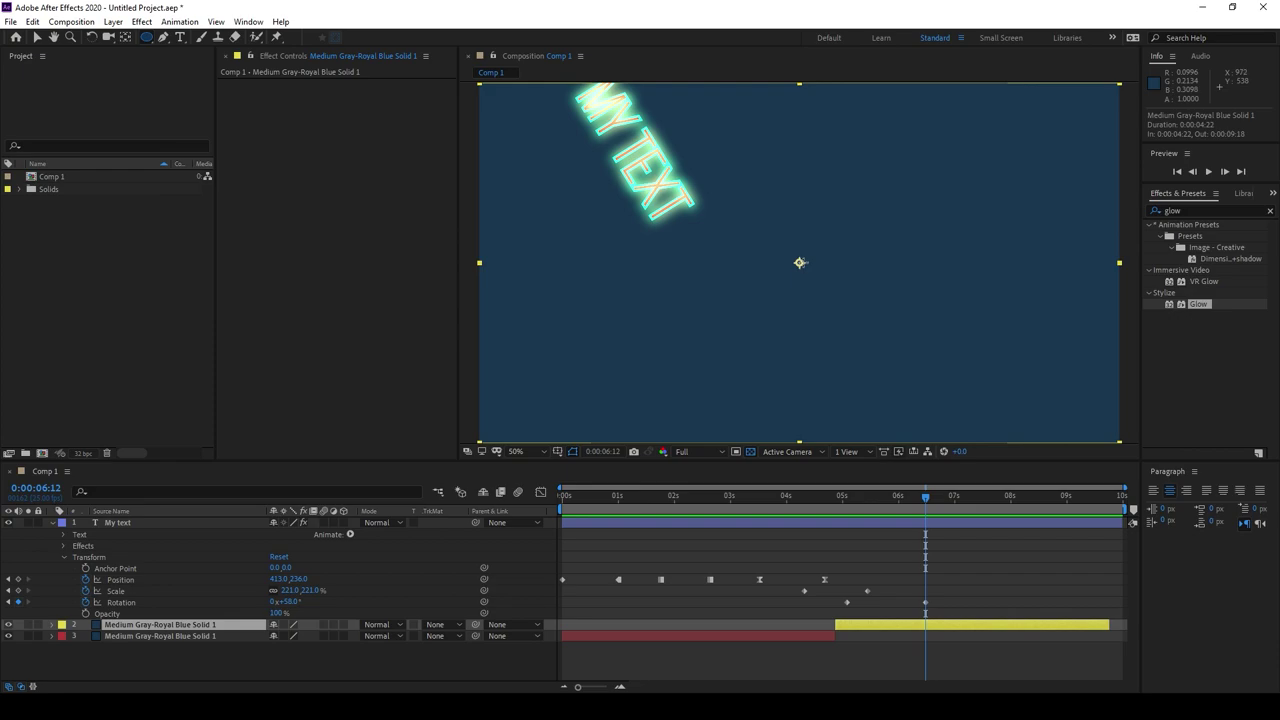
{"action": "left_click_drag", "start_coordinate": [997, 327], "coordinate": [1021, 228]}
{"action": "left_click_drag", "start_coordinate": [837, 172], "coordinate": [946, 182]}
- Draw a closed Pen mask forming a crescent to the right of the circle
{"action": "left_click", "coordinate": [964, 583]}
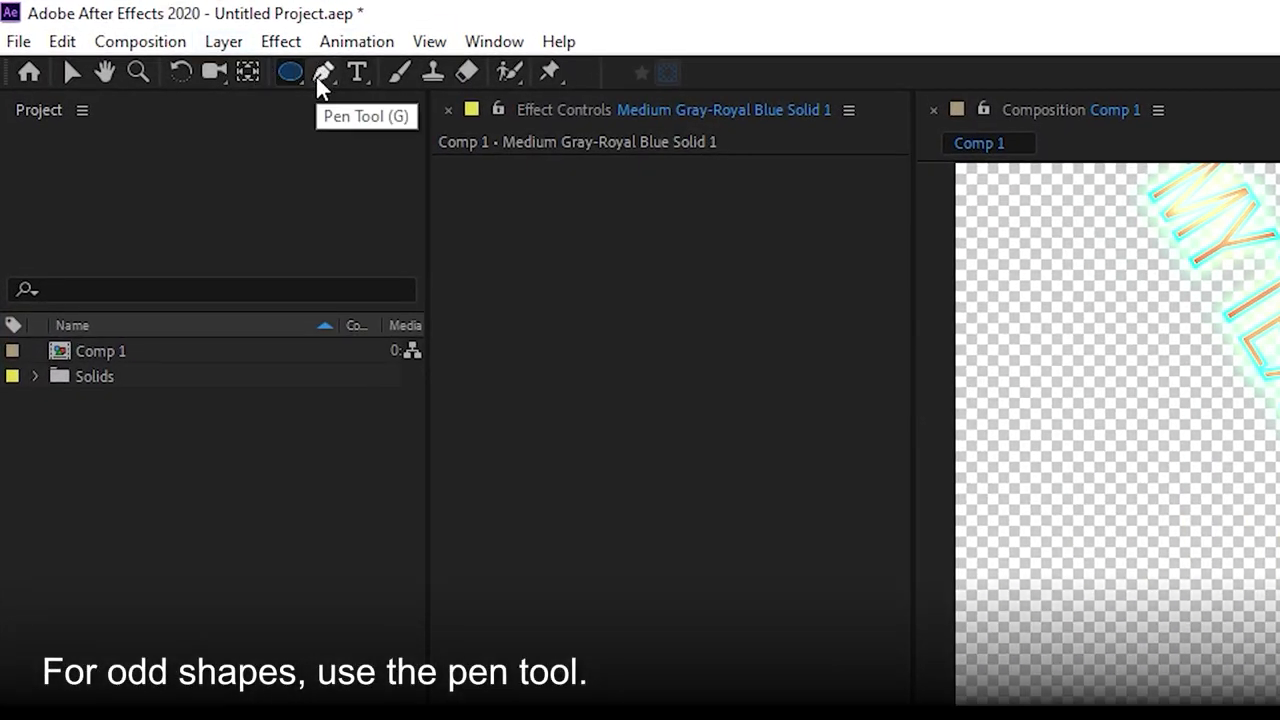
{"action": "left_click", "coordinate": [316, 74]}
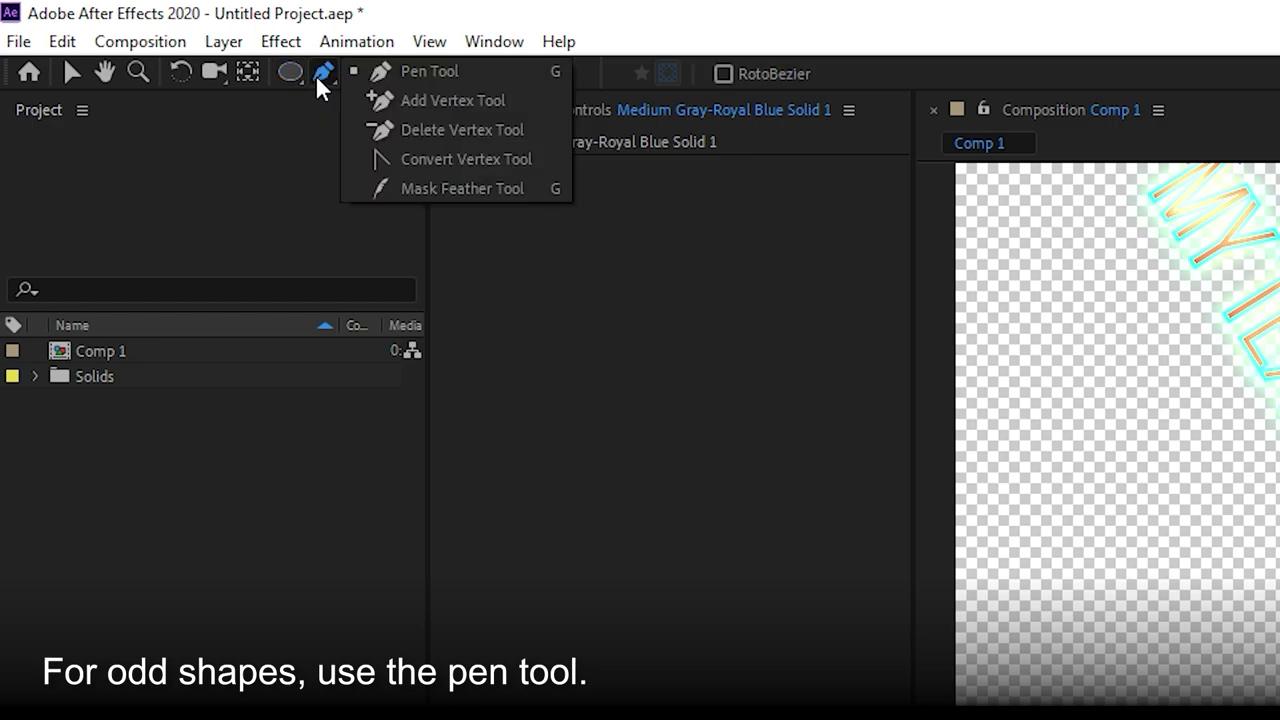
{"action": "left_click", "coordinate": [400, 72]}
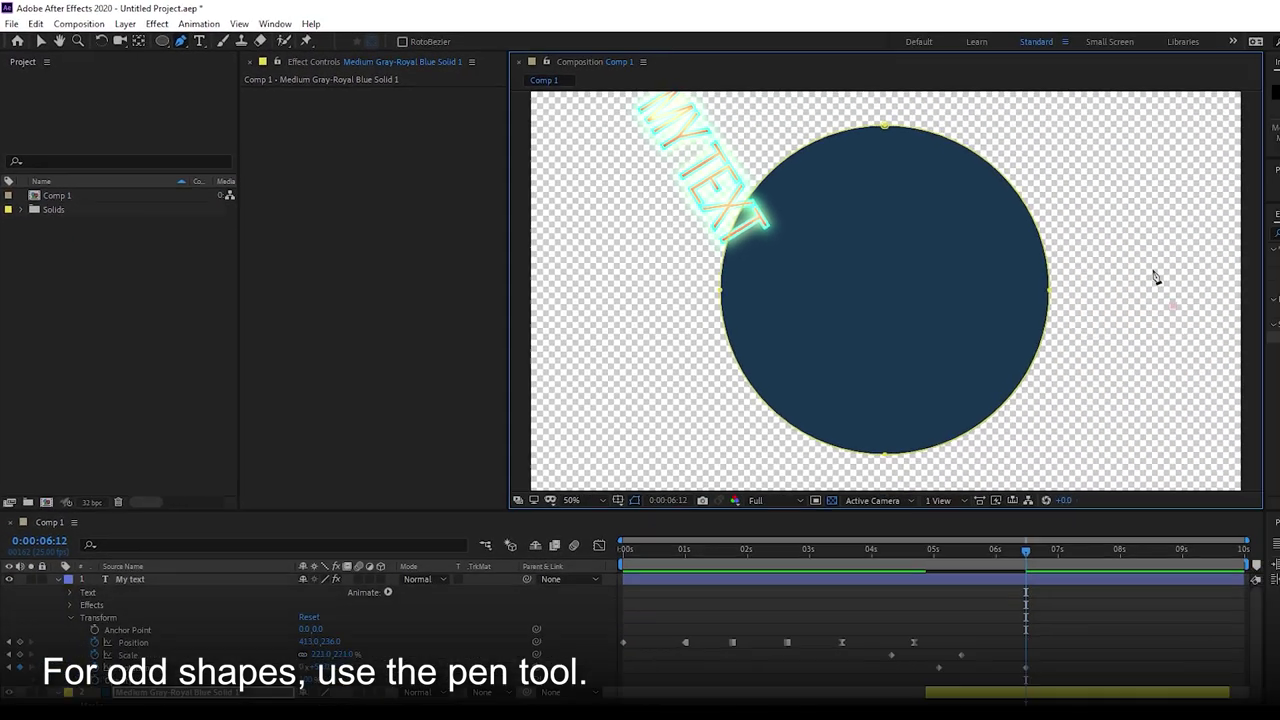
{"action": "left_click_drag", "start_coordinate": [1119, 225], "coordinate": [1108, 304]}
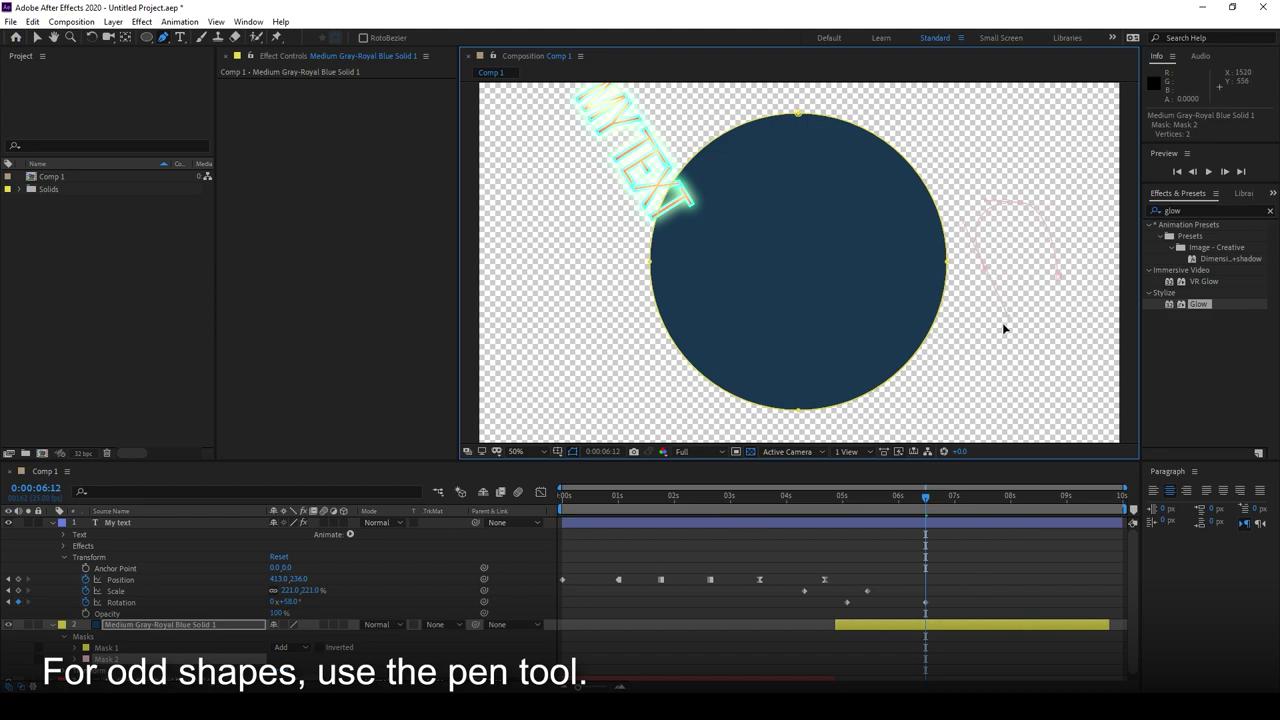
{"action": "left_click", "coordinate": [940, 379]}
{"action": "left_click", "coordinate": [1000, 410]}
{"action": "left_click", "coordinate": [1052, 372]}
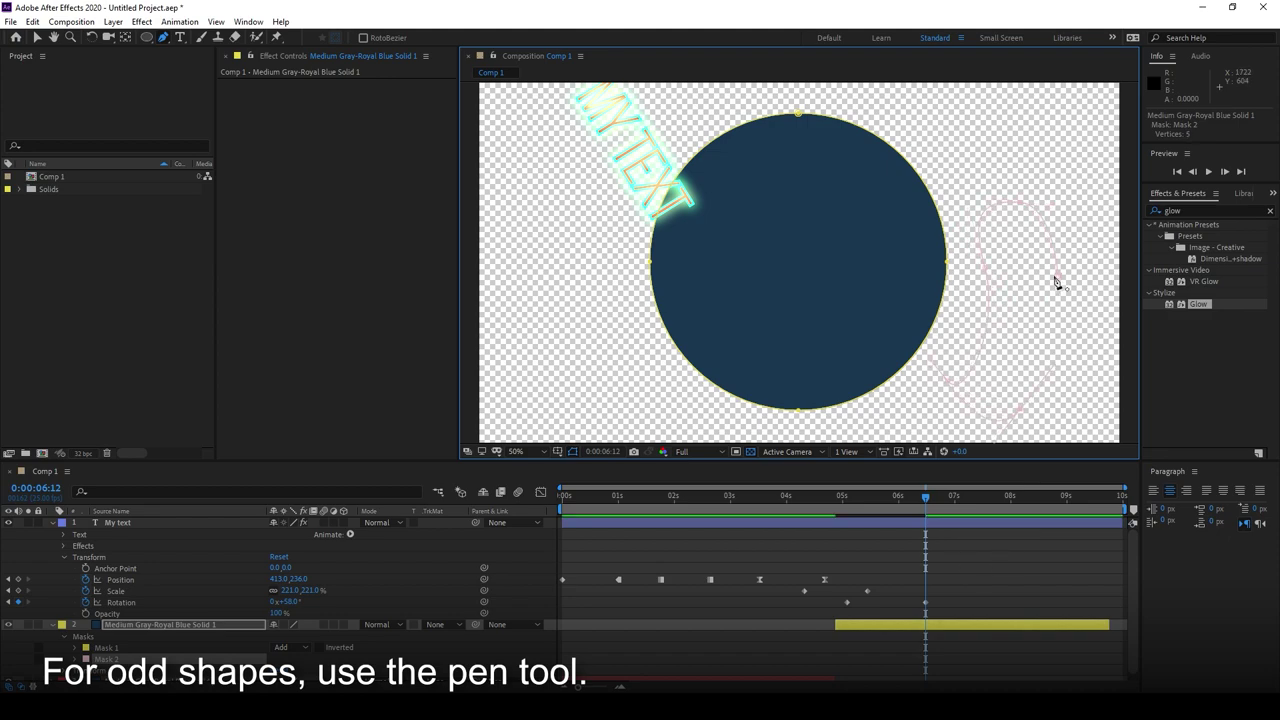
{"action": "left_click", "coordinate": [1055, 280]}
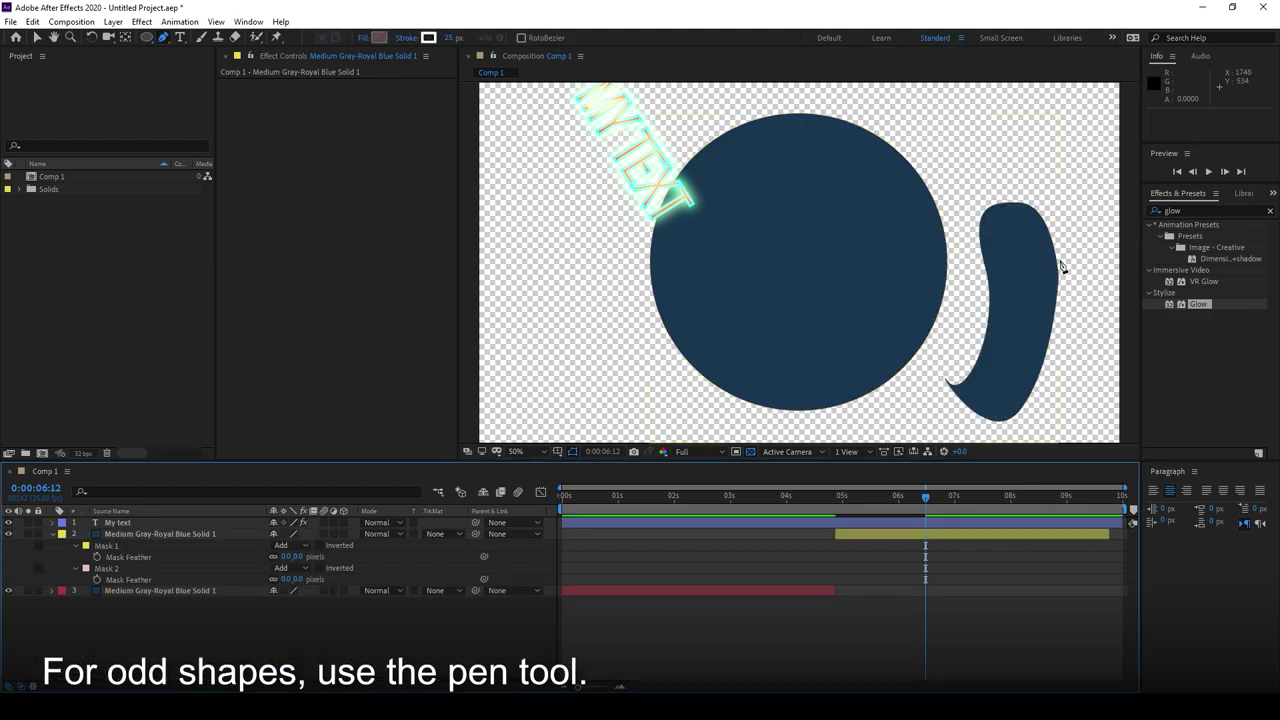
- Draw a second Pen mask left of the circle and reshape it into a tilted oval
{"action": "left_click", "coordinate": [922, 541]}
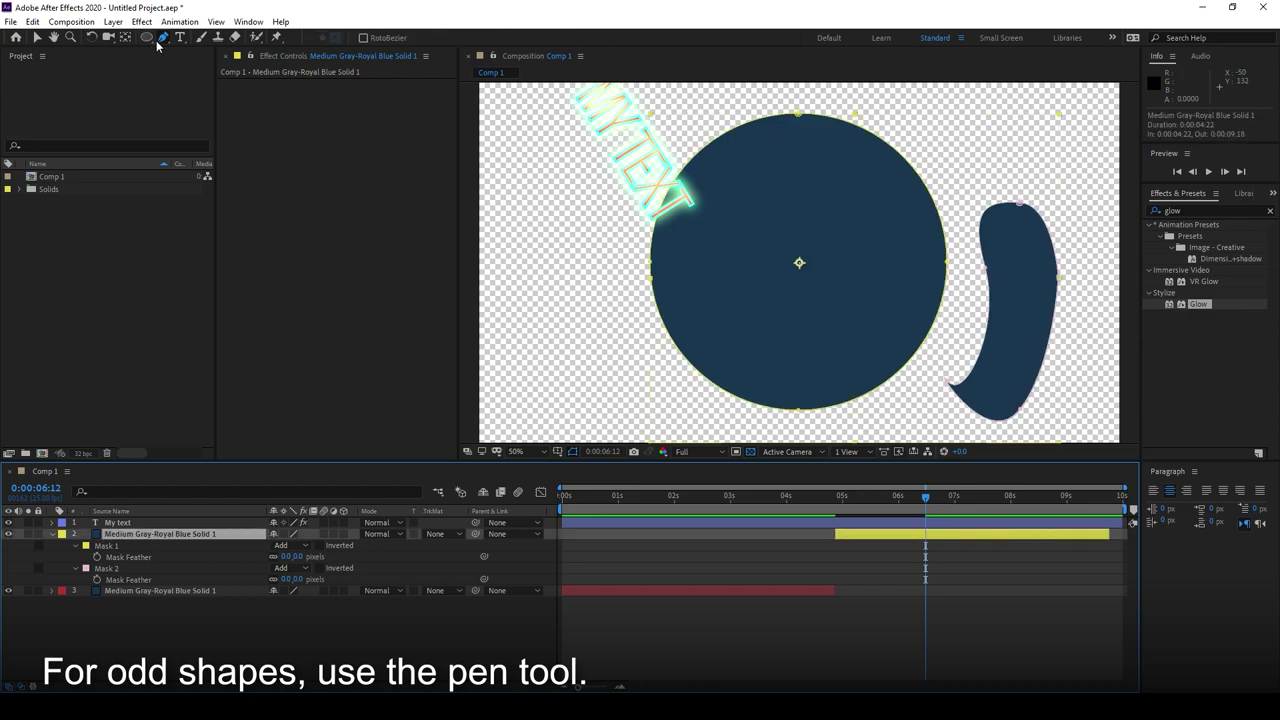
{"action": "left_click", "coordinate": [591, 251]}
{"action": "mouse_move", "coordinate": [537, 337]}
{"action": "left_mouse_down"}
{"action": "mouse_move", "coordinate": [640, 380]}
{"action": "mouse_move", "coordinate": [618, 293]}
{"action": "left_mouse_up"}
{"action": "left_click", "coordinate": [616, 288]}
{"action": "key", "text": "v"}
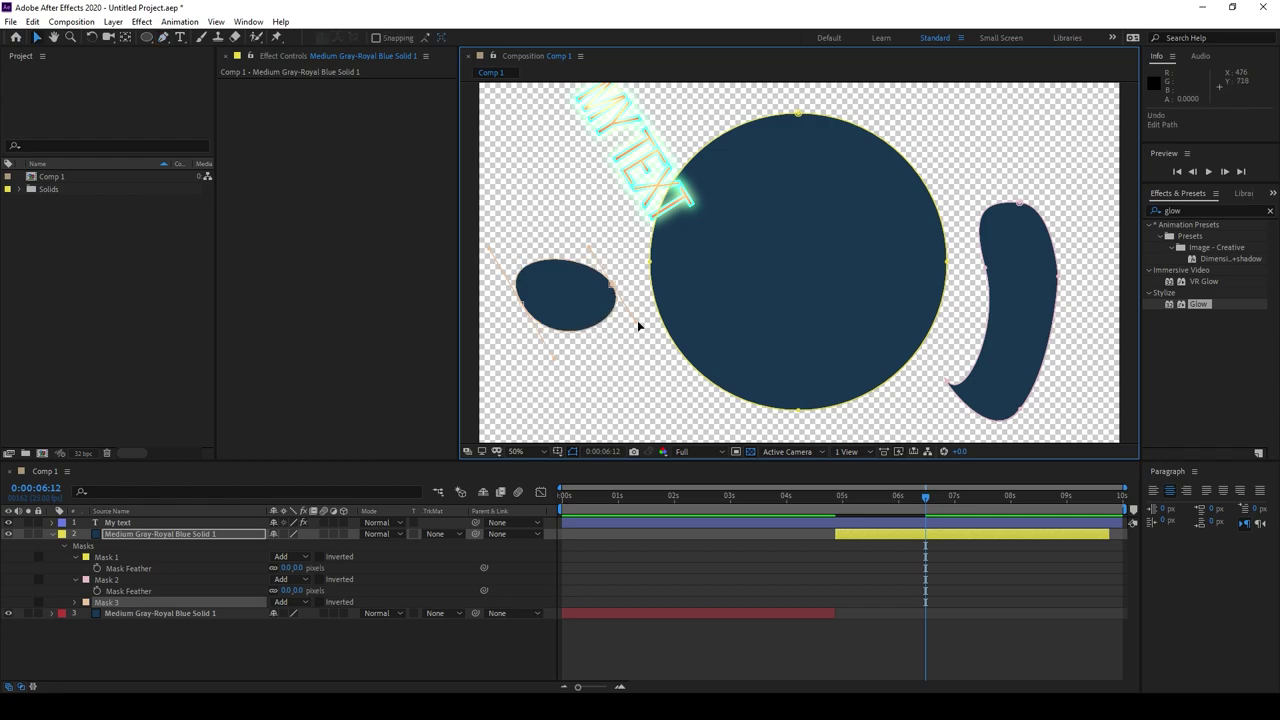
{"action": "left_click_drag", "start_coordinate": [634, 319], "coordinate": [526, 398]}
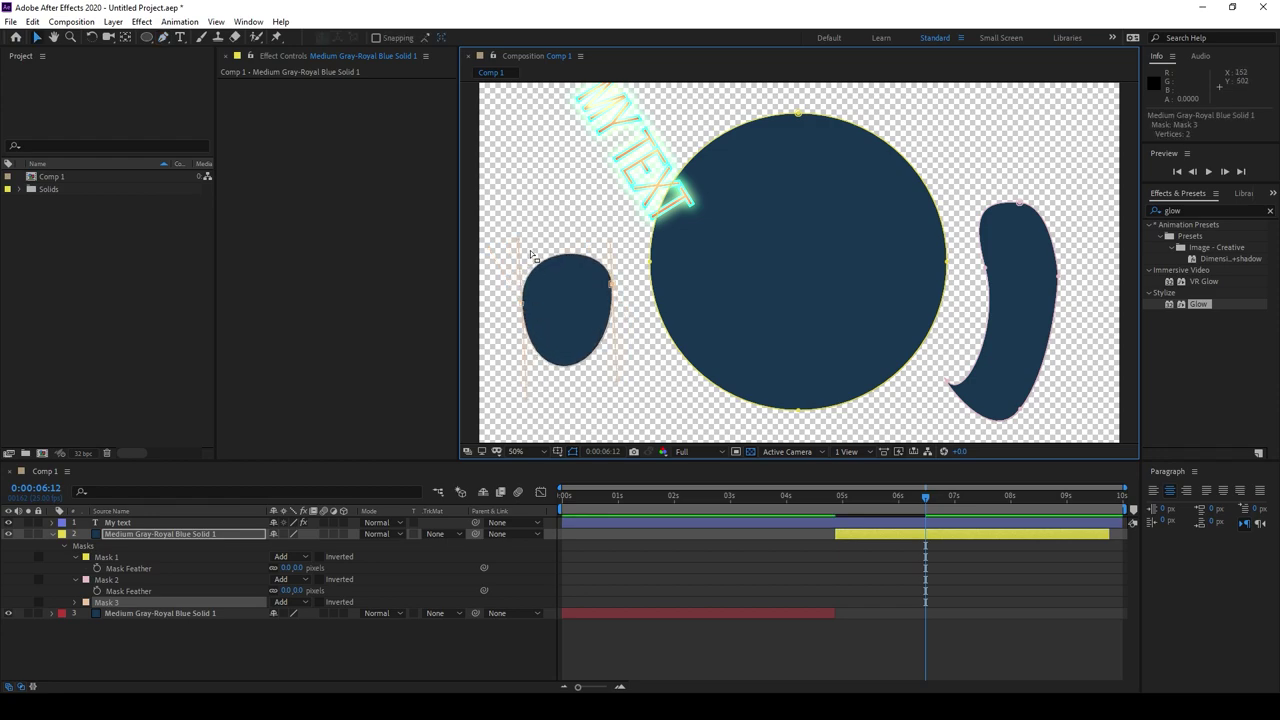
{"action": "left_click_drag", "start_coordinate": [517, 246], "coordinate": [513, 183]}
{"action": "left_click_drag", "start_coordinate": [611, 242], "coordinate": [612, 185]}
{"action": "left_click_drag", "start_coordinate": [612, 281], "coordinate": [659, 348]}
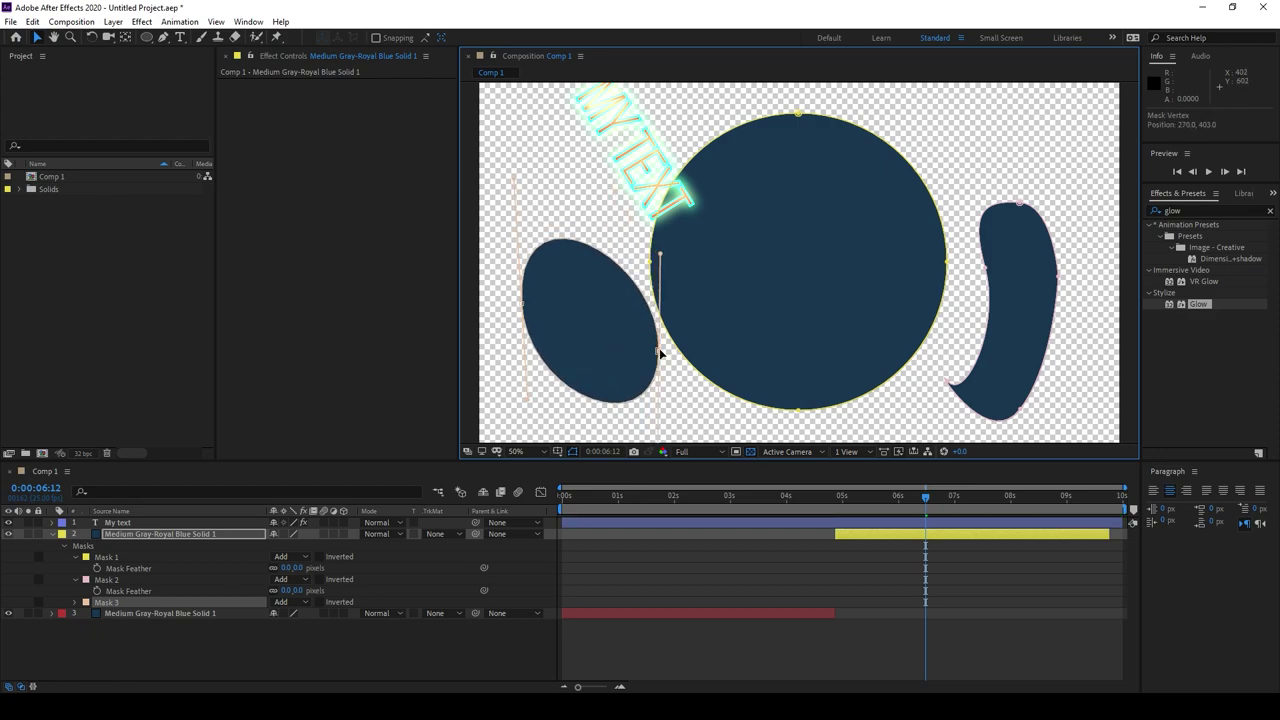
{"action": "left_click", "coordinate": [991, 554]}
{"action": "left_click_drag", "start_coordinate": [925, 527], "coordinate": [1028, 535]}
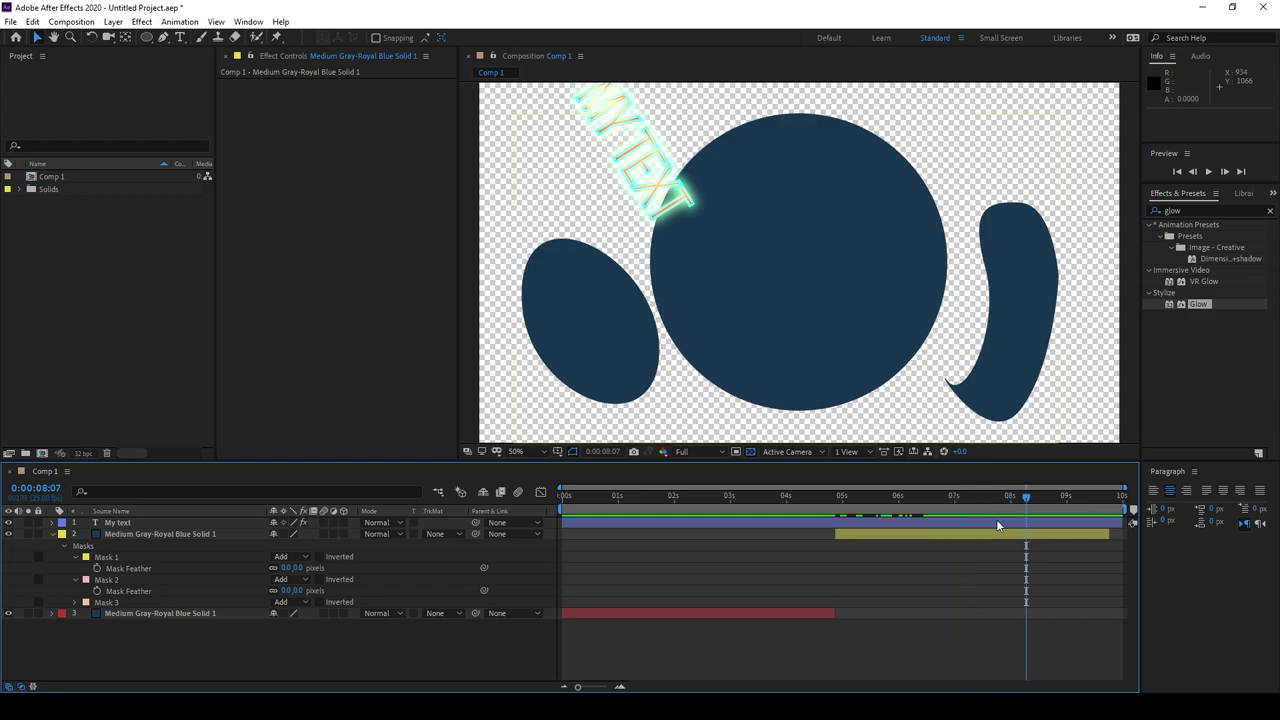
- Queue Comp 1 with ProRes HQ output to Comp 1.mov and render it
{"action": "left_click", "coordinate": [68, 24]}
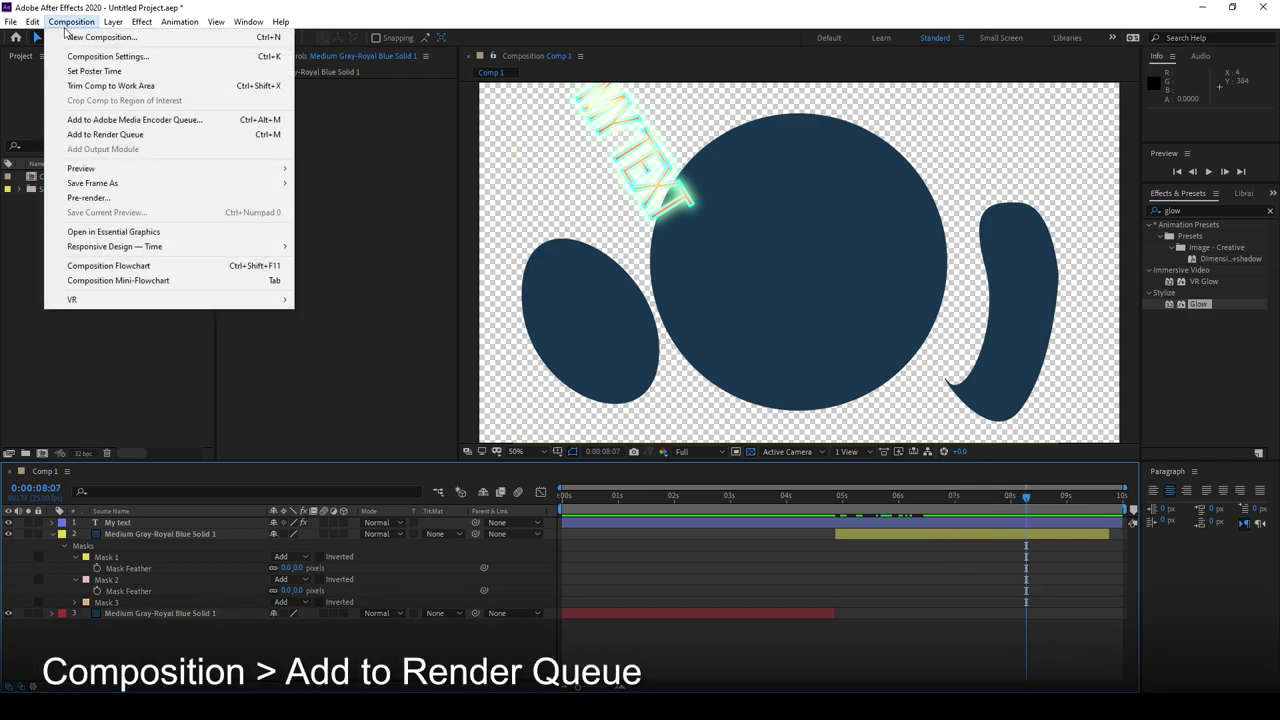
{"action": "left_click", "coordinate": [147, 136]}
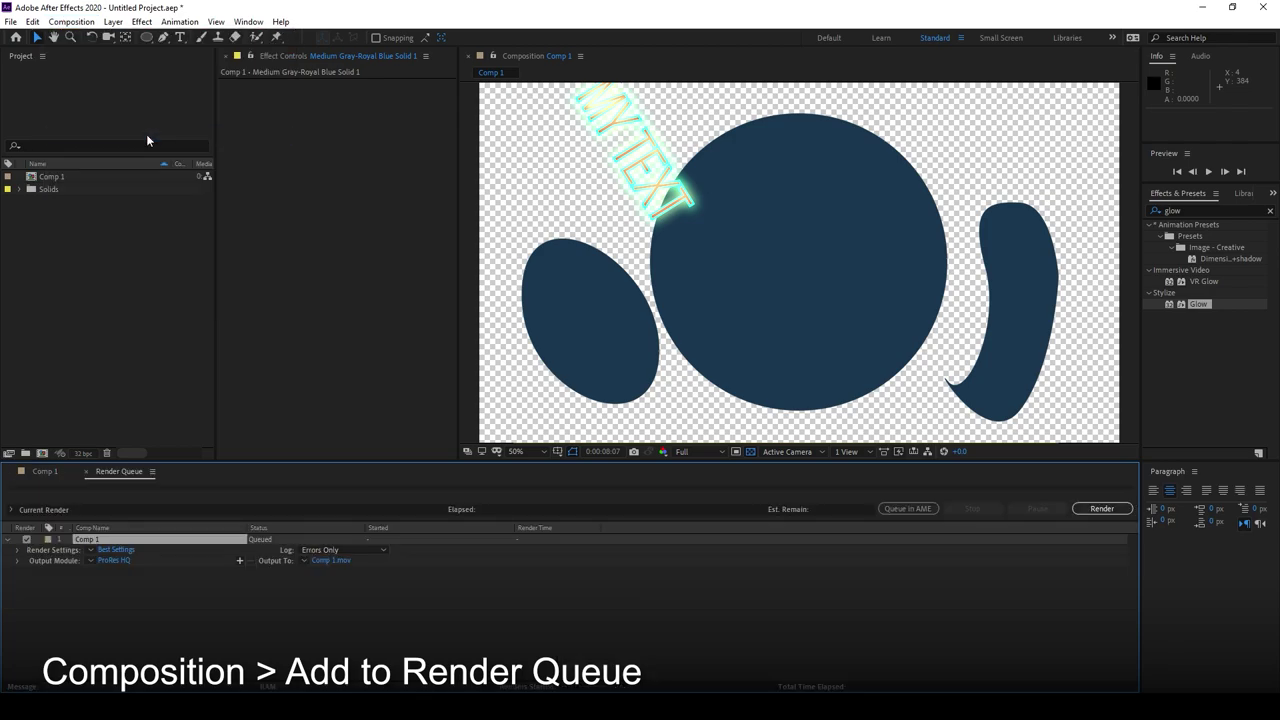
{"action": "left_click", "coordinate": [129, 598]}
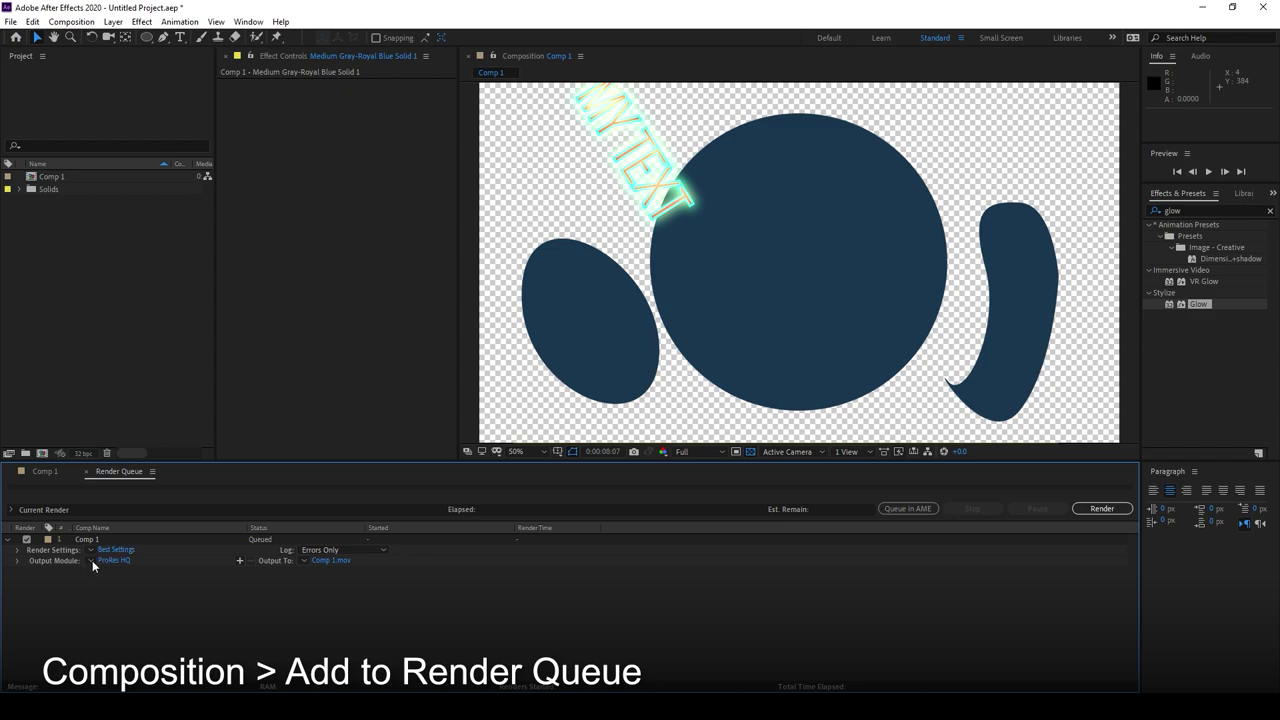
{"action": "left_click", "coordinate": [91, 560]}
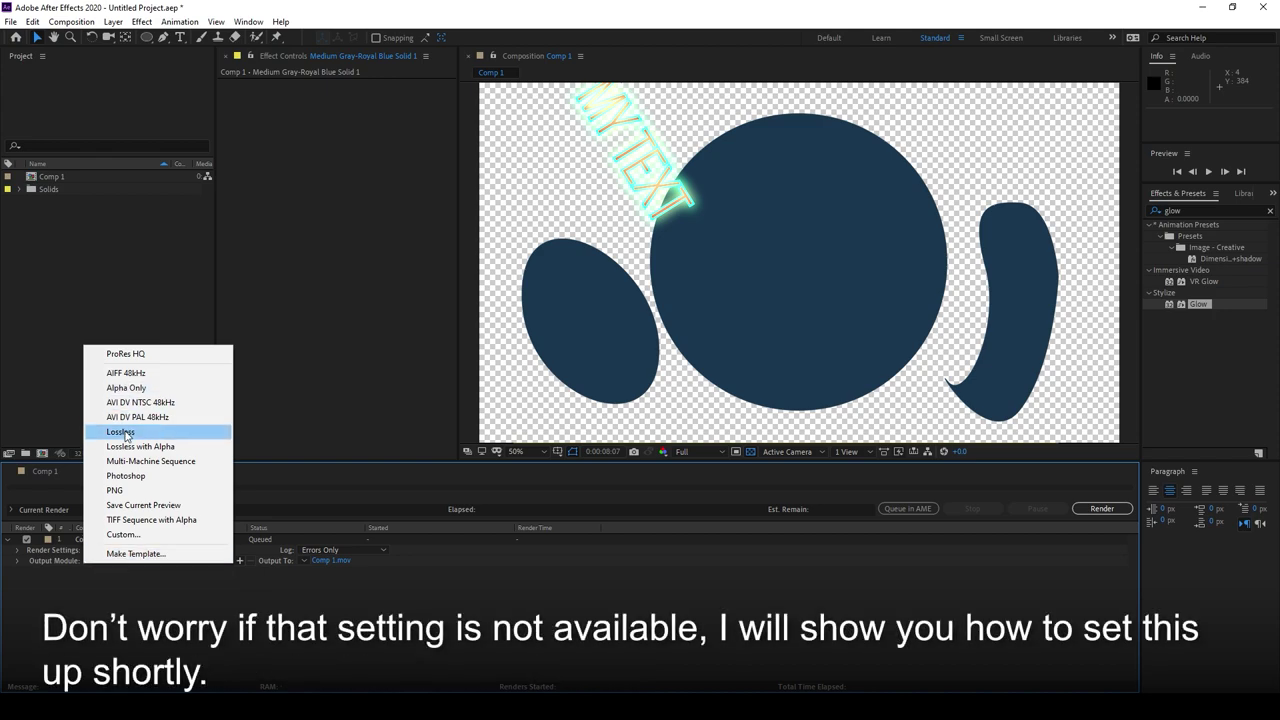
{"action": "left_click", "coordinate": [130, 353]}
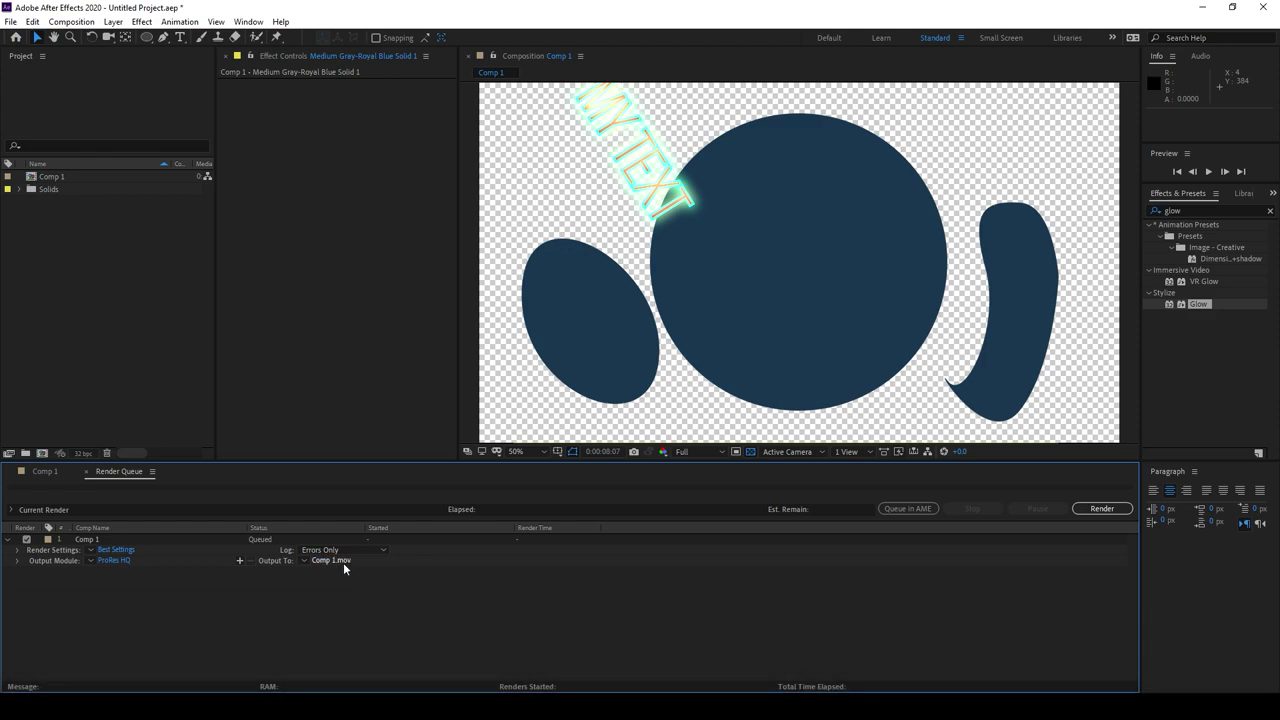
{"action": "left_click", "coordinate": [1095, 509]}
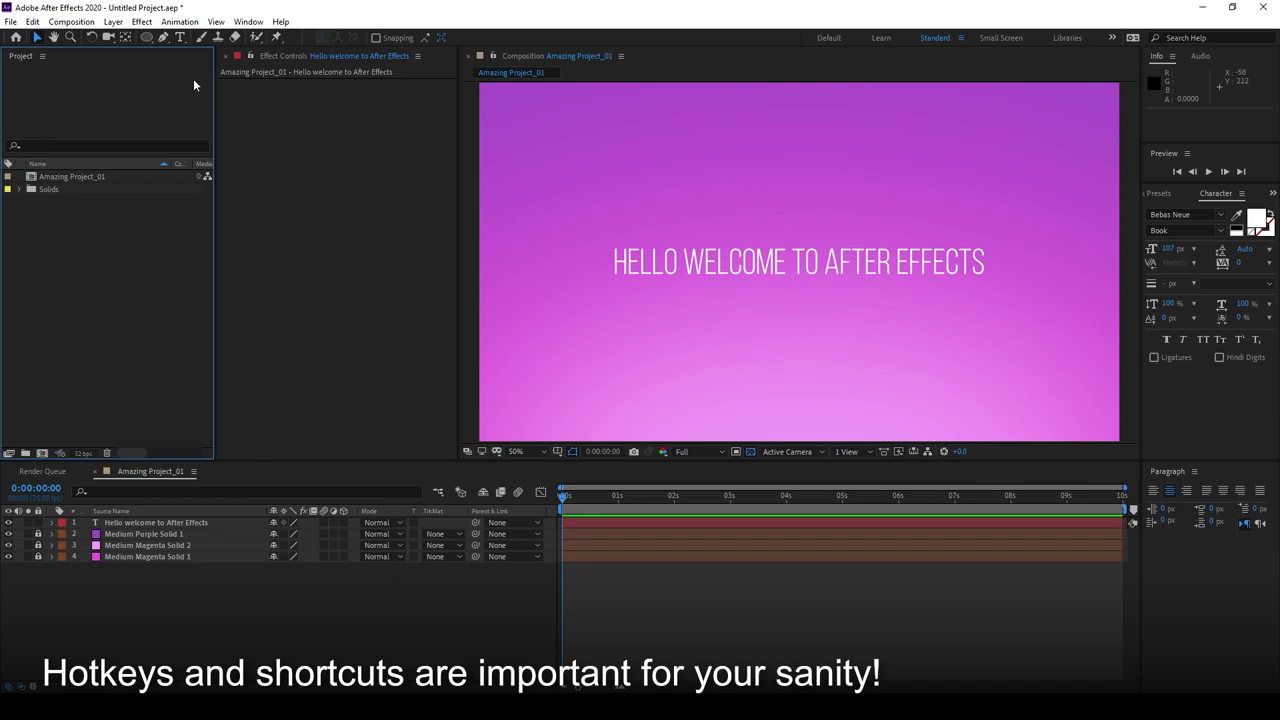
- Switch to the Selection tool and show the Effects & Presets panel with Ctrl+5
{"action": "left_click", "coordinate": [166, 38]}
{"action": "left_click", "coordinate": [141, 21]}
{"action": "key", "text": "Escape"}
{"action": "key", "text": "v"}
{"action": "key", "text": "ctrl+5"}
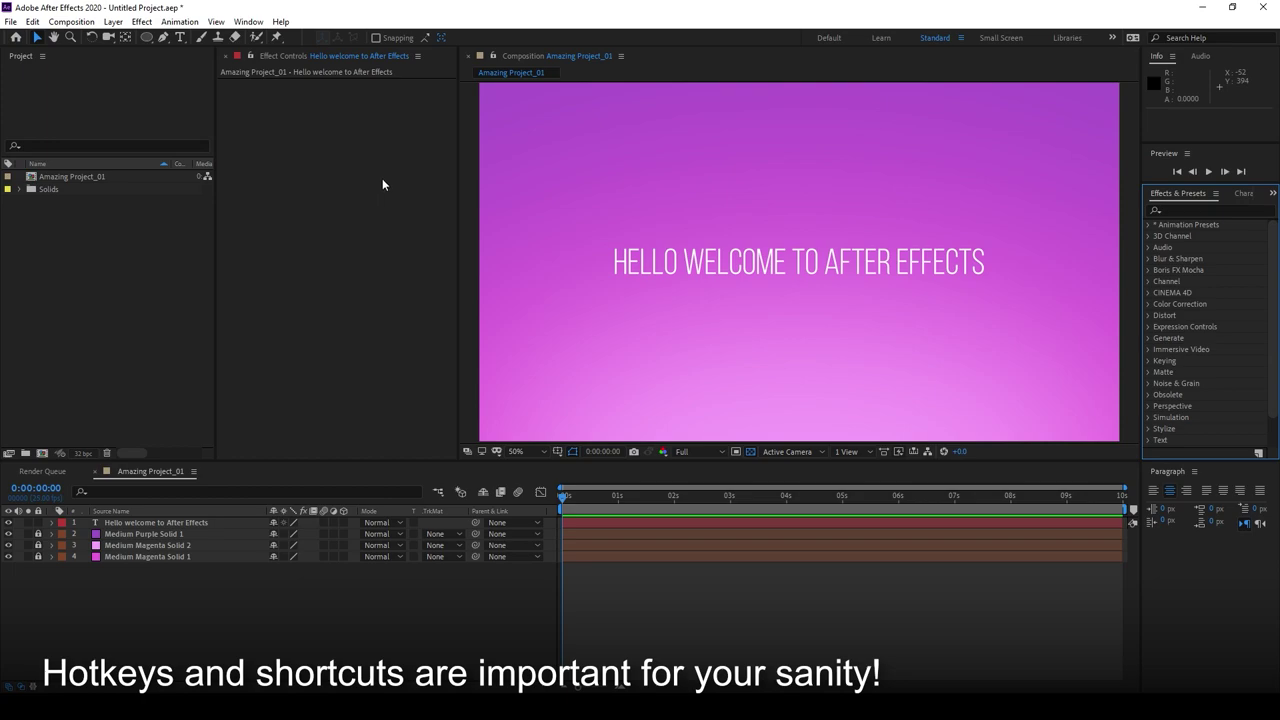
- Select the 'Hello welcome to After Effects' text layer and zoom the viewer back to 50%
{"action": "left_click", "coordinate": [638, 522]}
{"action": "left_click", "coordinate": [706, 611]}
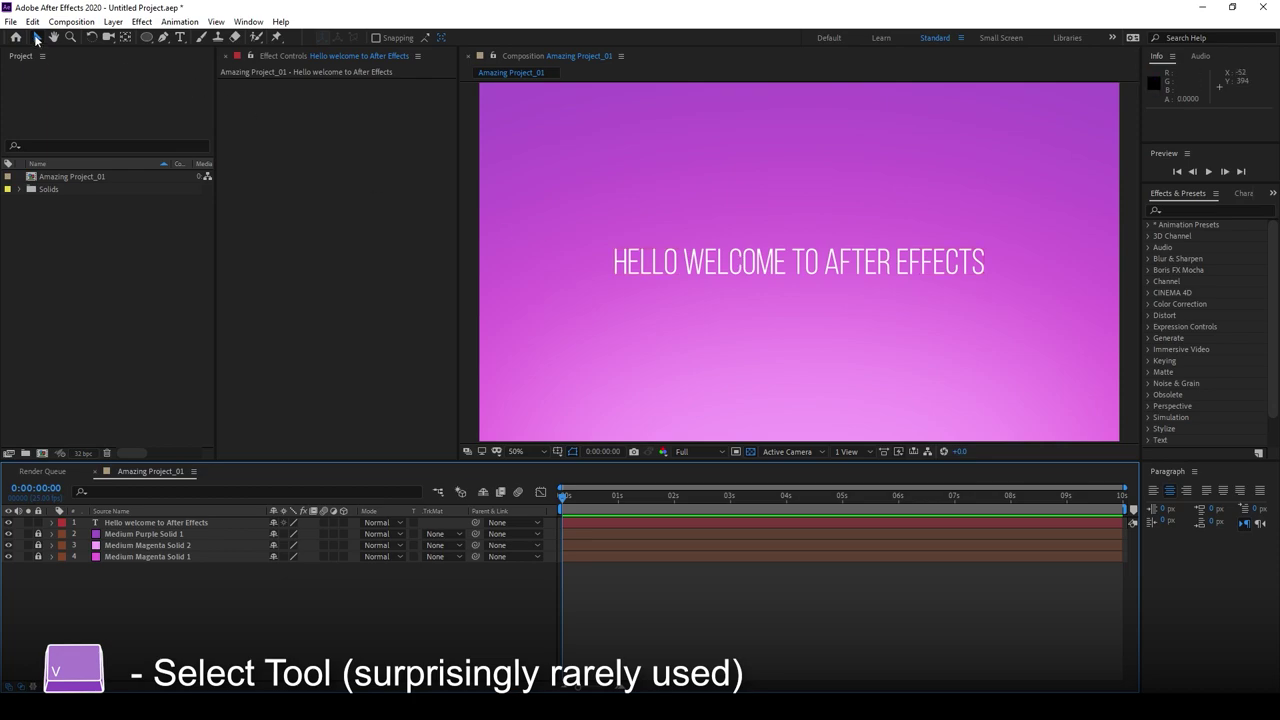
{"action": "left_click", "coordinate": [866, 264]}
{"action": "left_click", "coordinate": [829, 356]}
{"action": "left_click", "coordinate": [848, 275]}
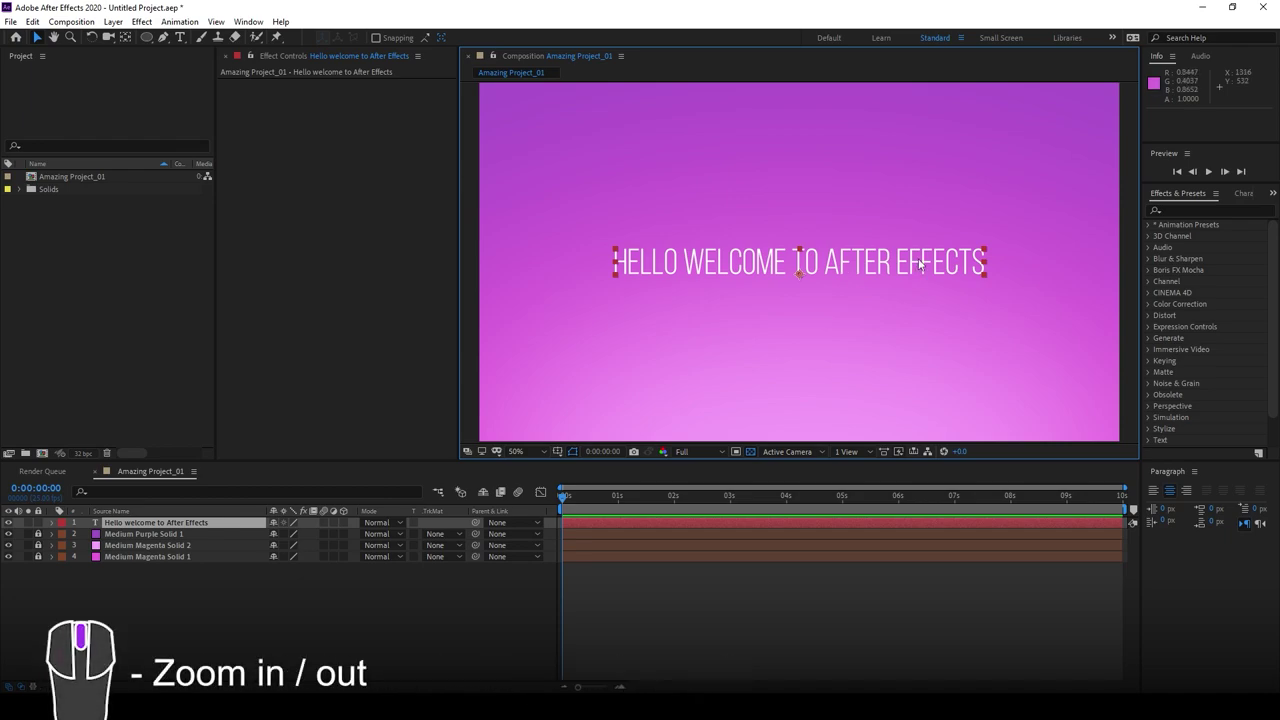
{"action": "scroll", "coordinate": [919, 264], "scroll_direction": "down", "scroll_amount": 4}
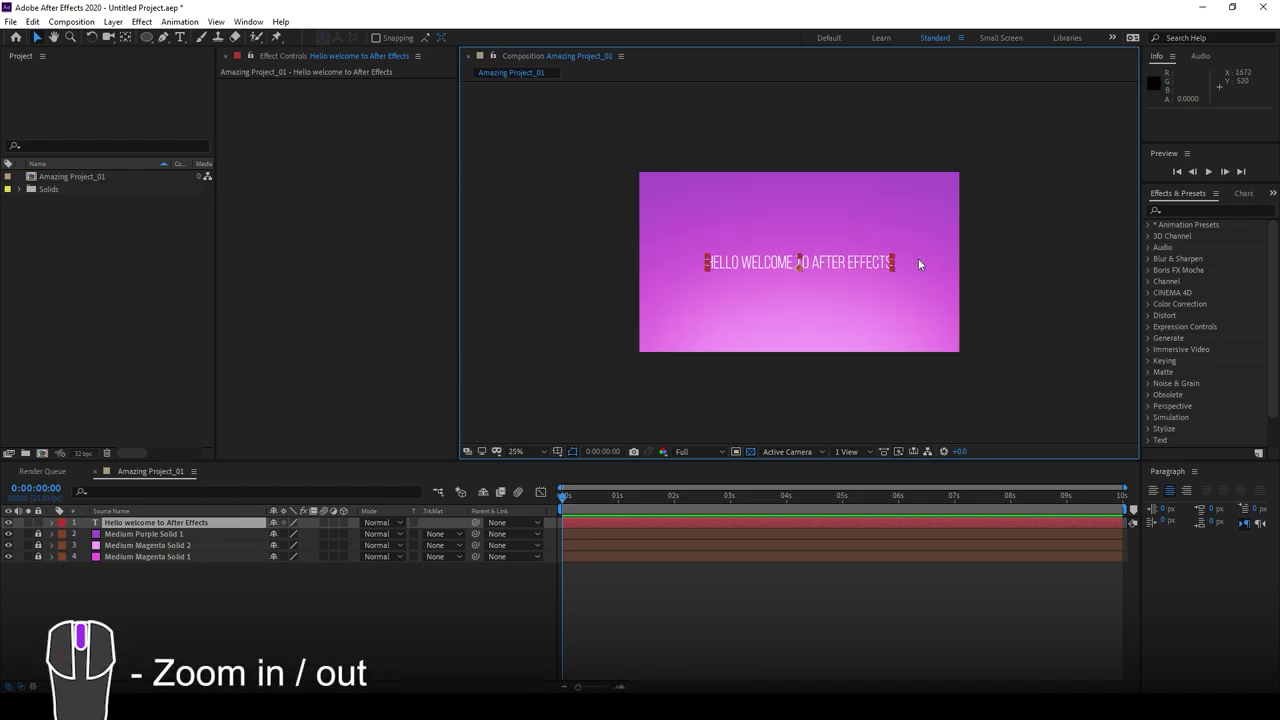
{"action": "scroll", "coordinate": [919, 264], "scroll_direction": "up", "scroll_amount": 2}
{"action": "scroll", "coordinate": [918, 263], "scroll_direction": "up", "scroll_amount": 2}
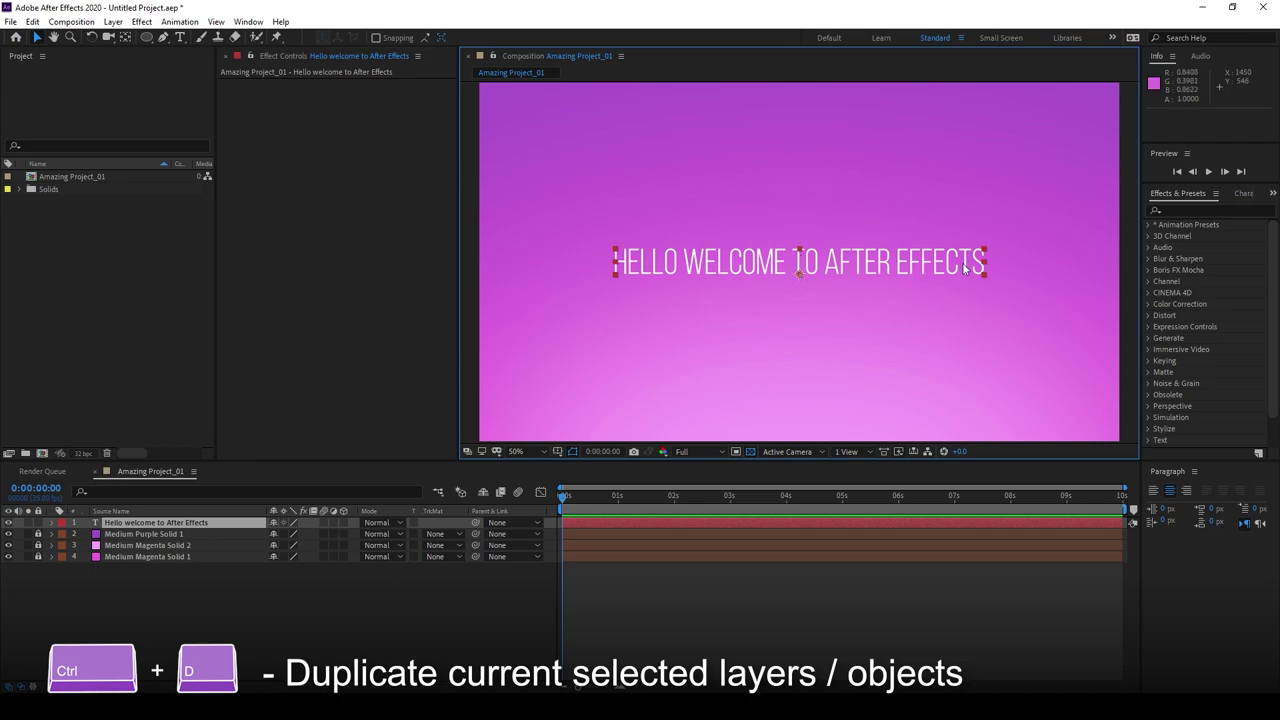
- Duplicate the welcome text four times with Ctrl+D, dragging the copies to staggered heights
{"action": "key", "text": "ctrl+d"}
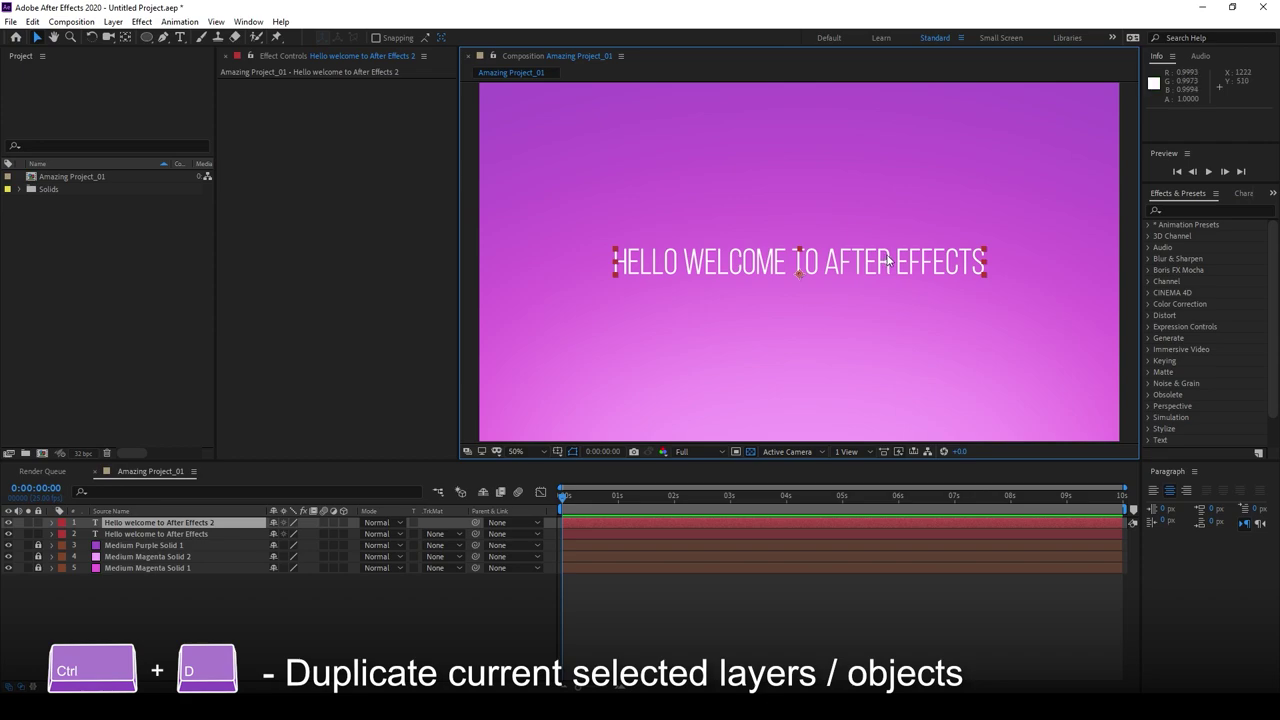
{"action": "left_click_drag", "start_coordinate": [885, 265], "coordinate": [915, 200]}
{"action": "key", "text": "ctrl+d"}
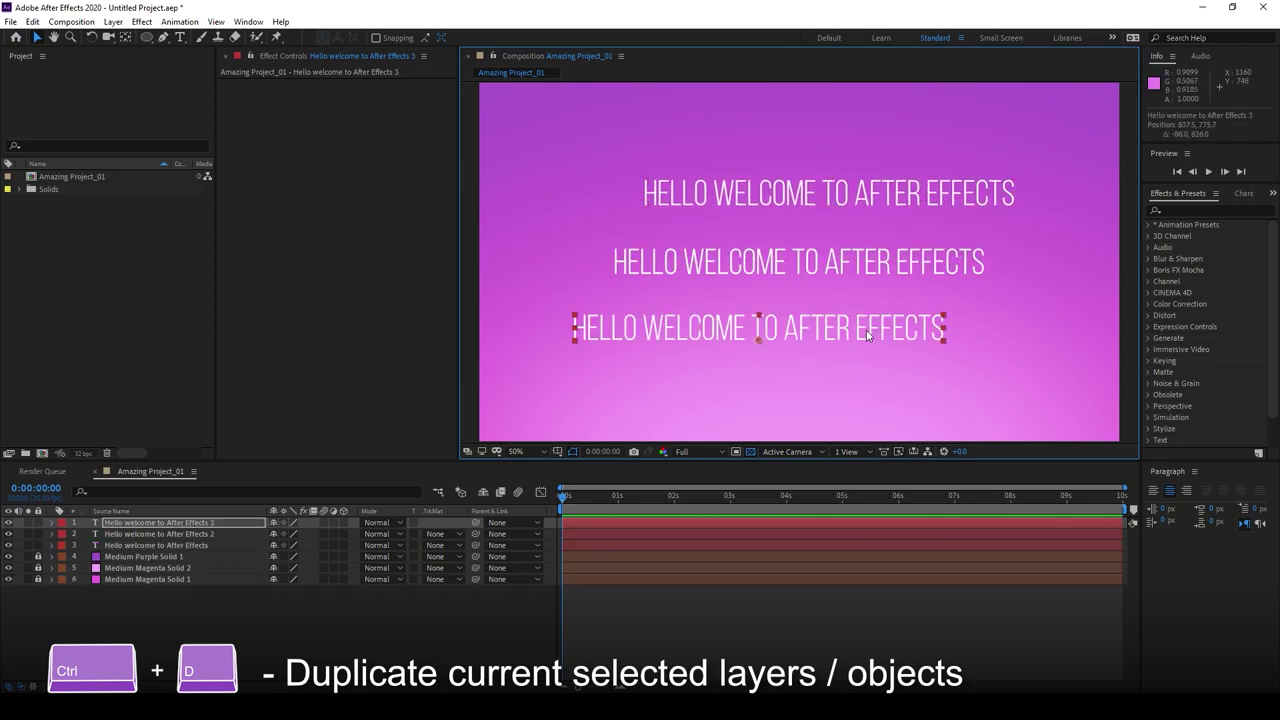
{"action": "left_click_drag", "start_coordinate": [915, 262], "coordinate": [900, 120]}
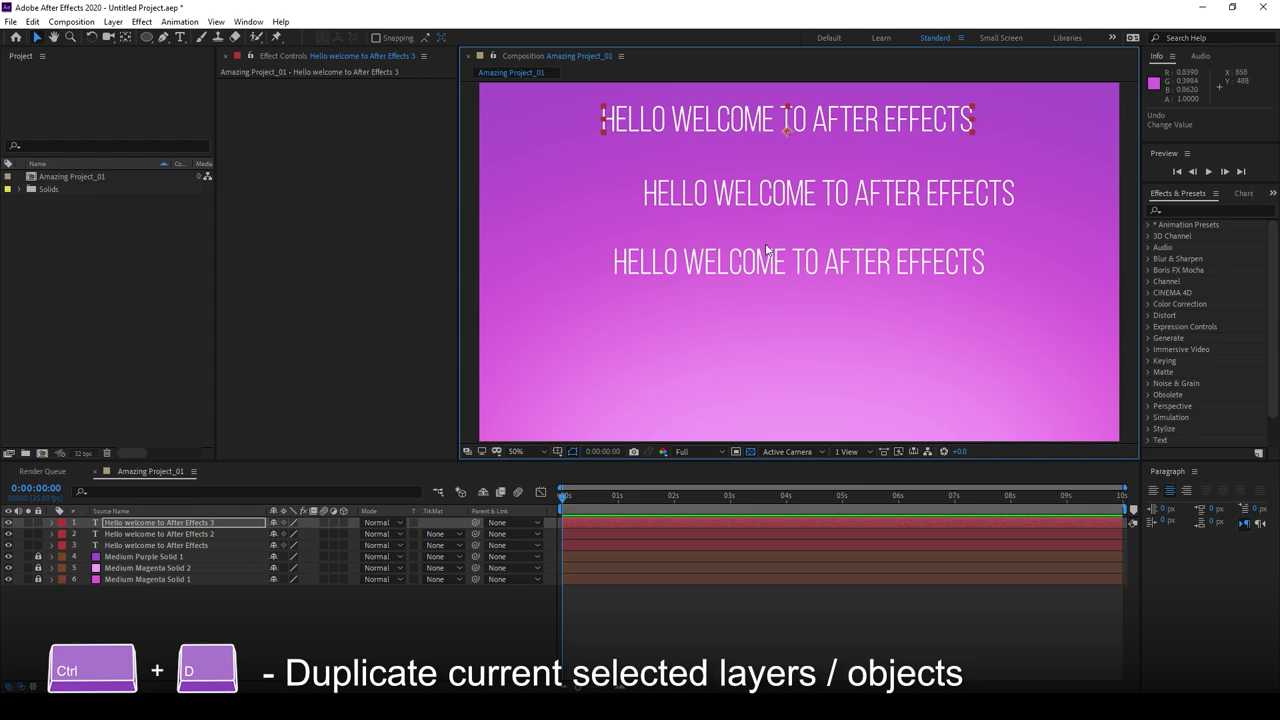
{"action": "left_click", "coordinate": [798, 198], "text": "shift"}
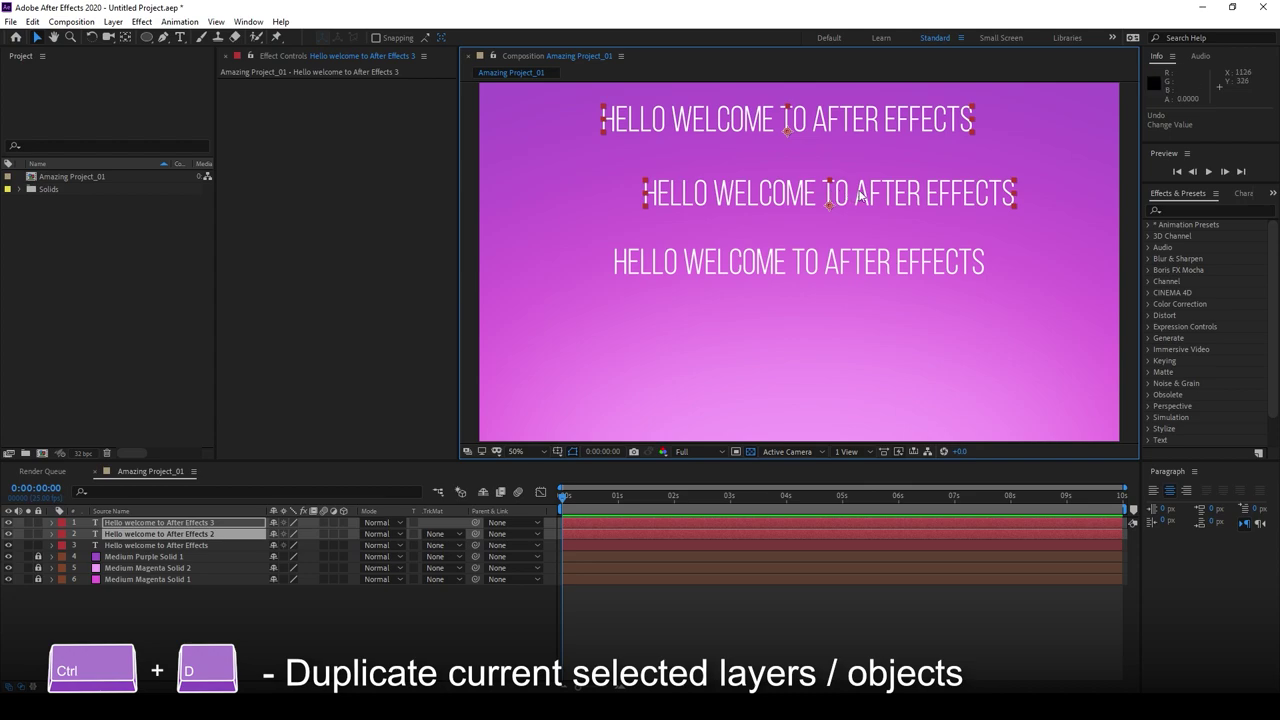
{"action": "key", "text": "ctrl+d"}
{"action": "left_click_drag", "start_coordinate": [848, 224], "coordinate": [773, 431]}
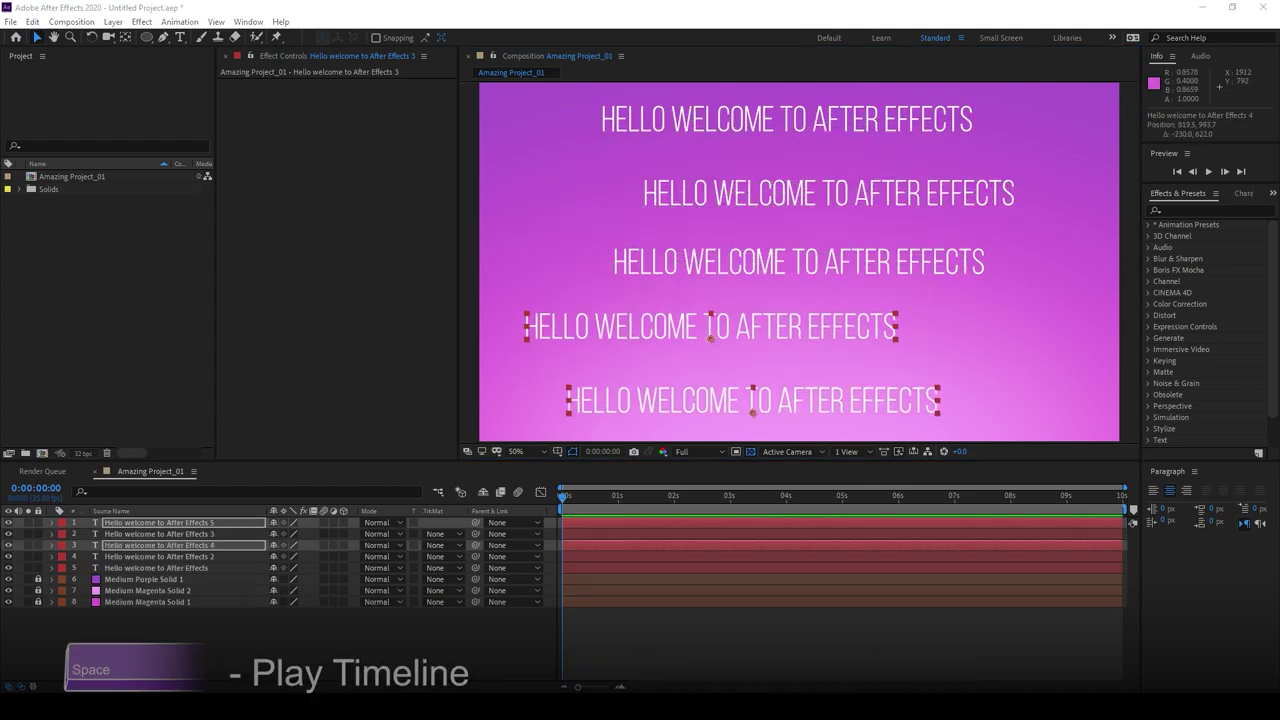
- Play a preview of the five text layers and stop it at 0:00:03:12
{"action": "left_click", "coordinate": [796, 296]}
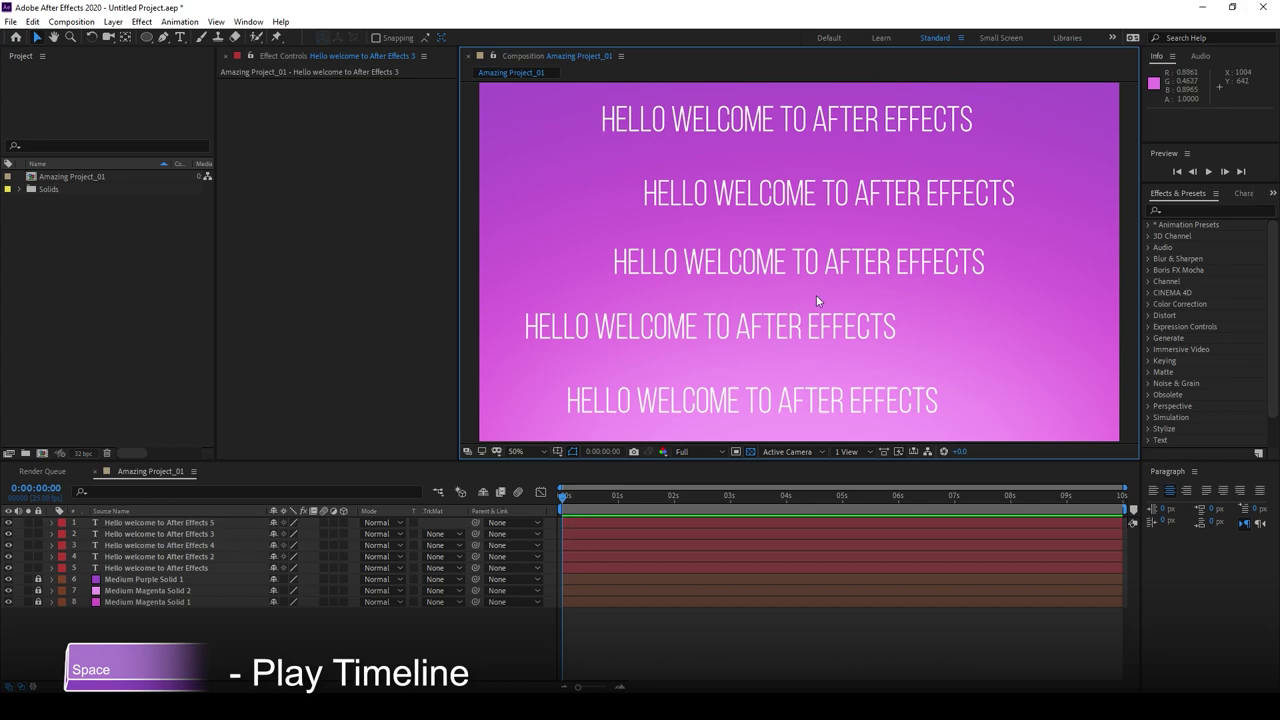
{"action": "key", "text": "space"}
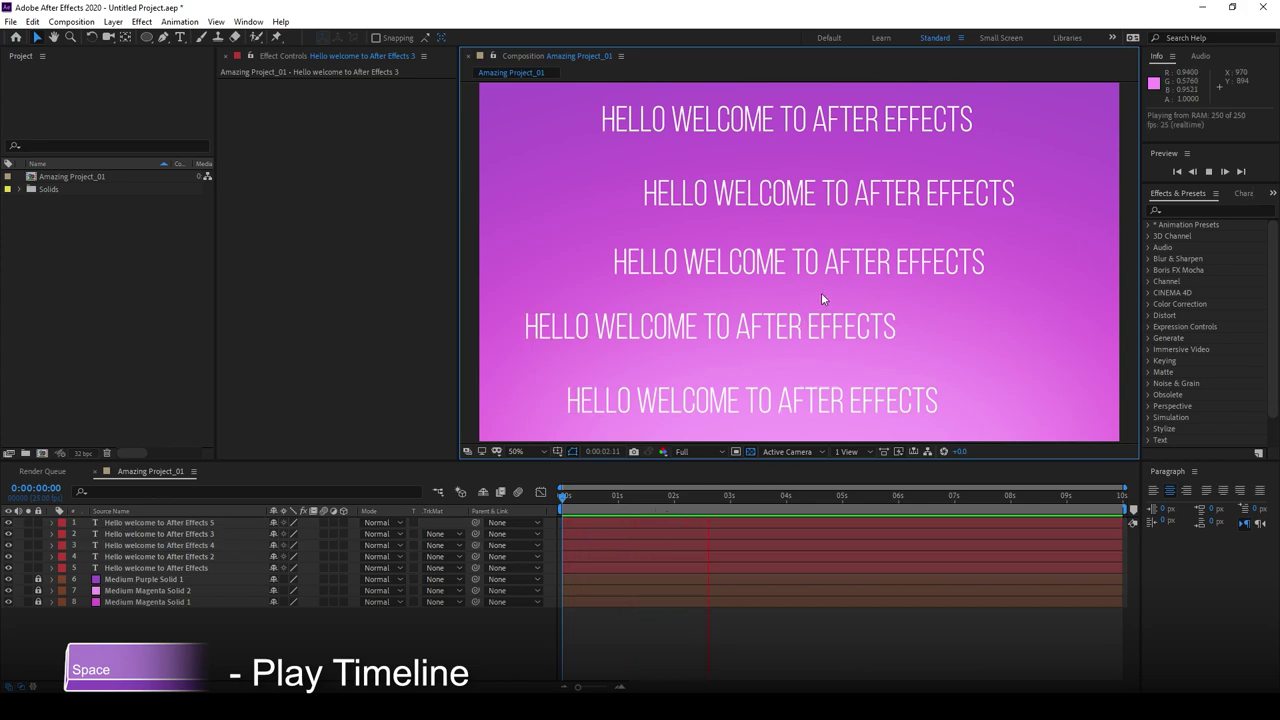
{"action": "key", "text": "space"}
{"action": "left_click_drag", "start_coordinate": [849, 221], "coordinate": [837, 259]}
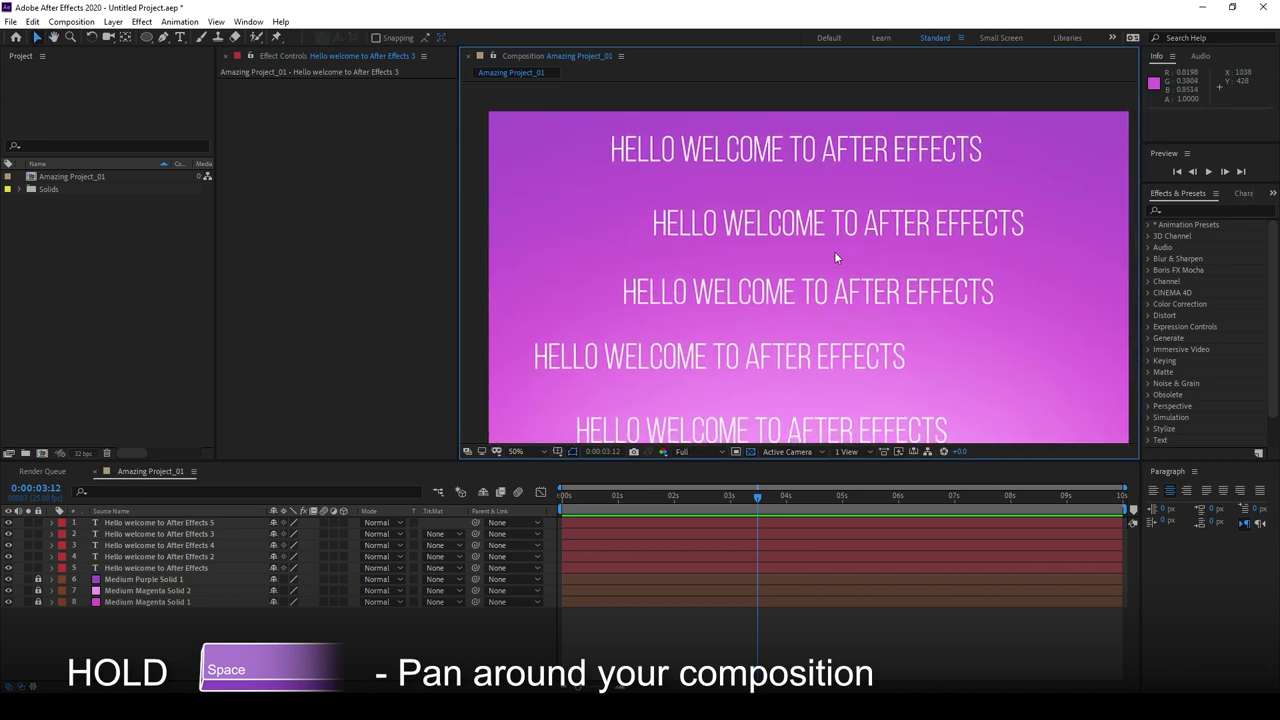
{"action": "scroll", "coordinate": [852, 256], "scroll_direction": "down", "scroll_amount": 1}
{"action": "scroll", "coordinate": [800, 235], "scroll_direction": "down", "scroll_amount": 3}
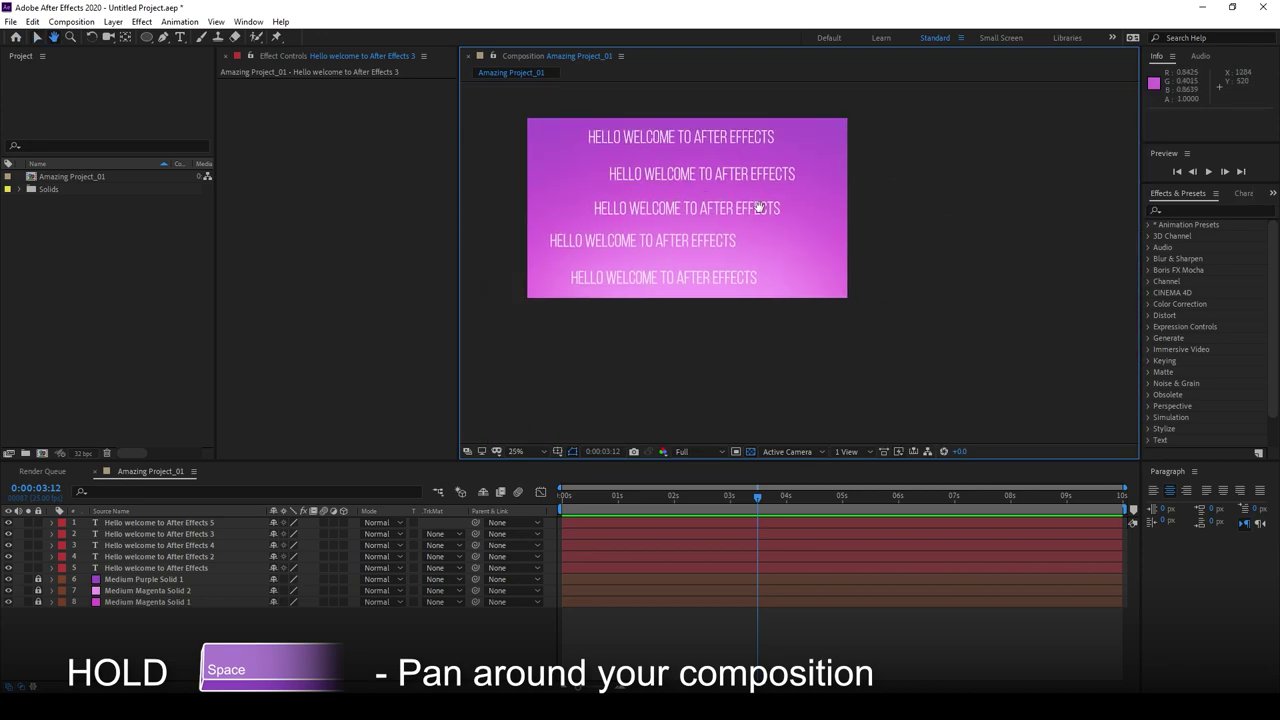
{"action": "key", "text": "space"}
{"action": "left_click_drag", "start_coordinate": [810, 235], "coordinate": [885, 310]}
{"action": "scroll", "coordinate": [777, 240], "scroll_direction": "up", "scroll_amount": 3}
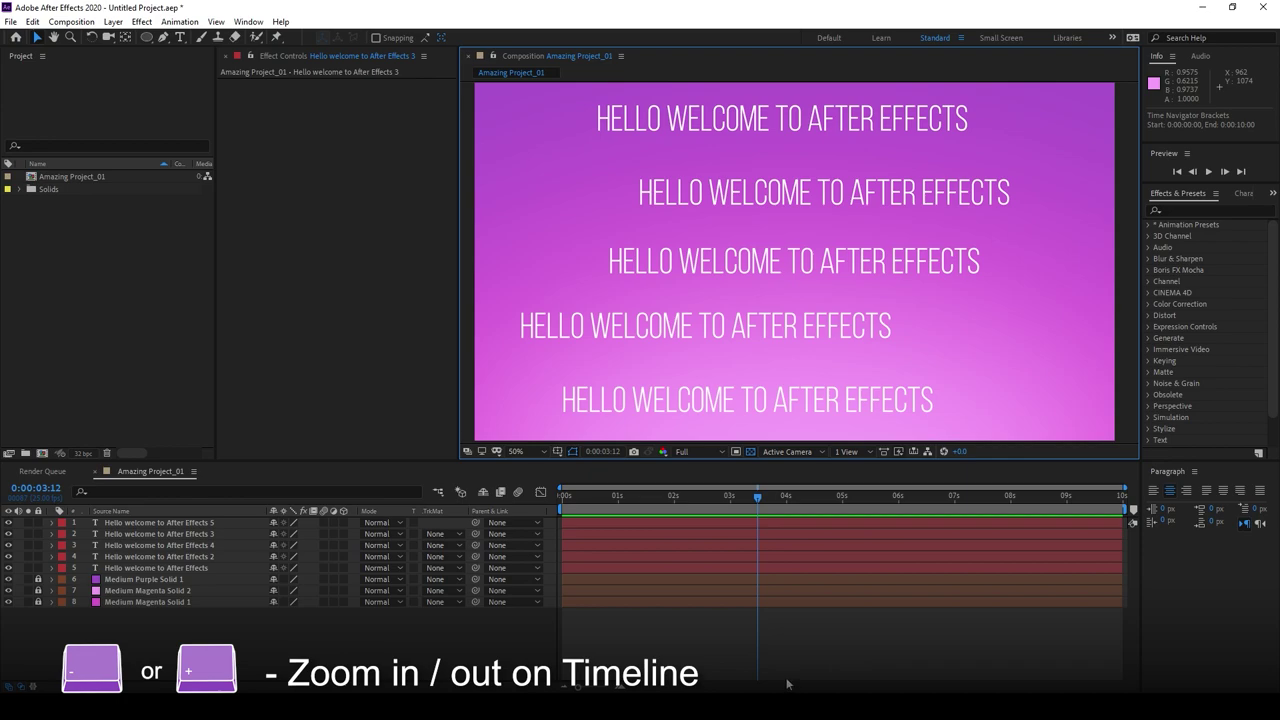
- Delete four of the text copies, leaving a single welcome title layer
{"action": "key", "text": "equal"}
{"action": "key", "text": "equal"}
{"action": "key", "text": "equal"}
{"action": "key", "text": "equal"}
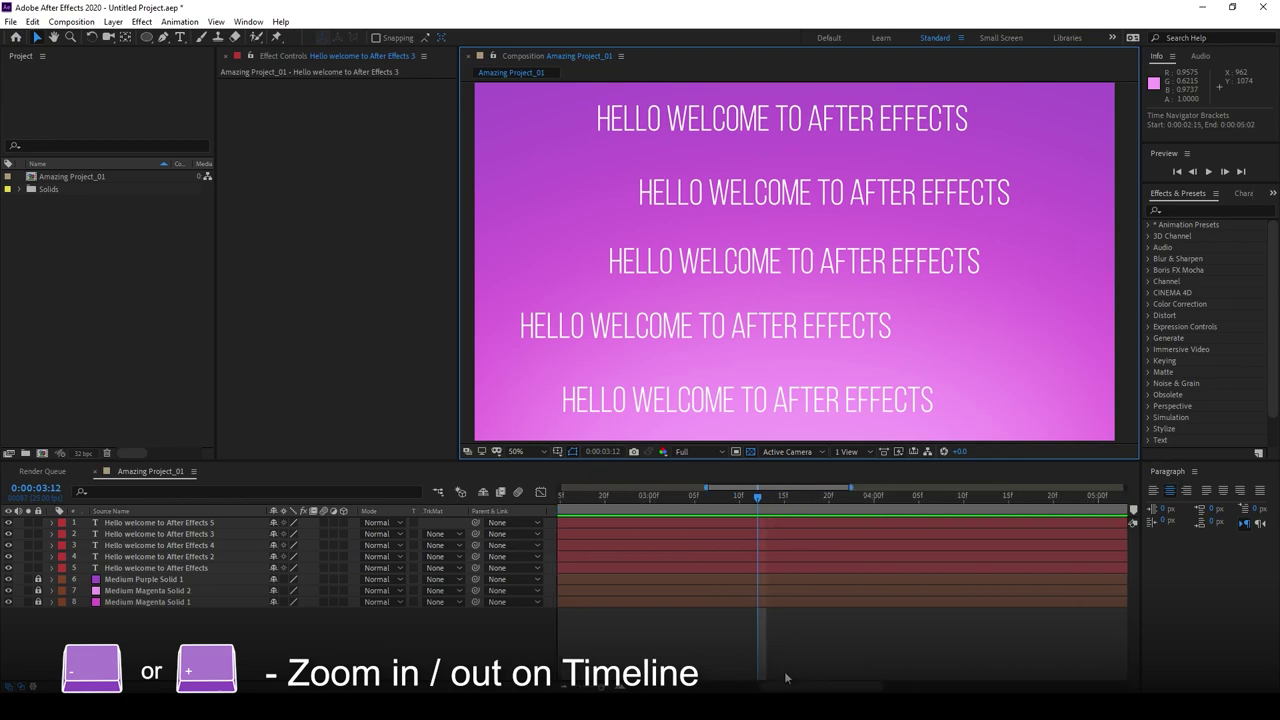
{"action": "key", "text": "minus"}
{"action": "key", "text": "minus"}
{"action": "key", "text": "minus"}
{"action": "key", "text": "minus"}
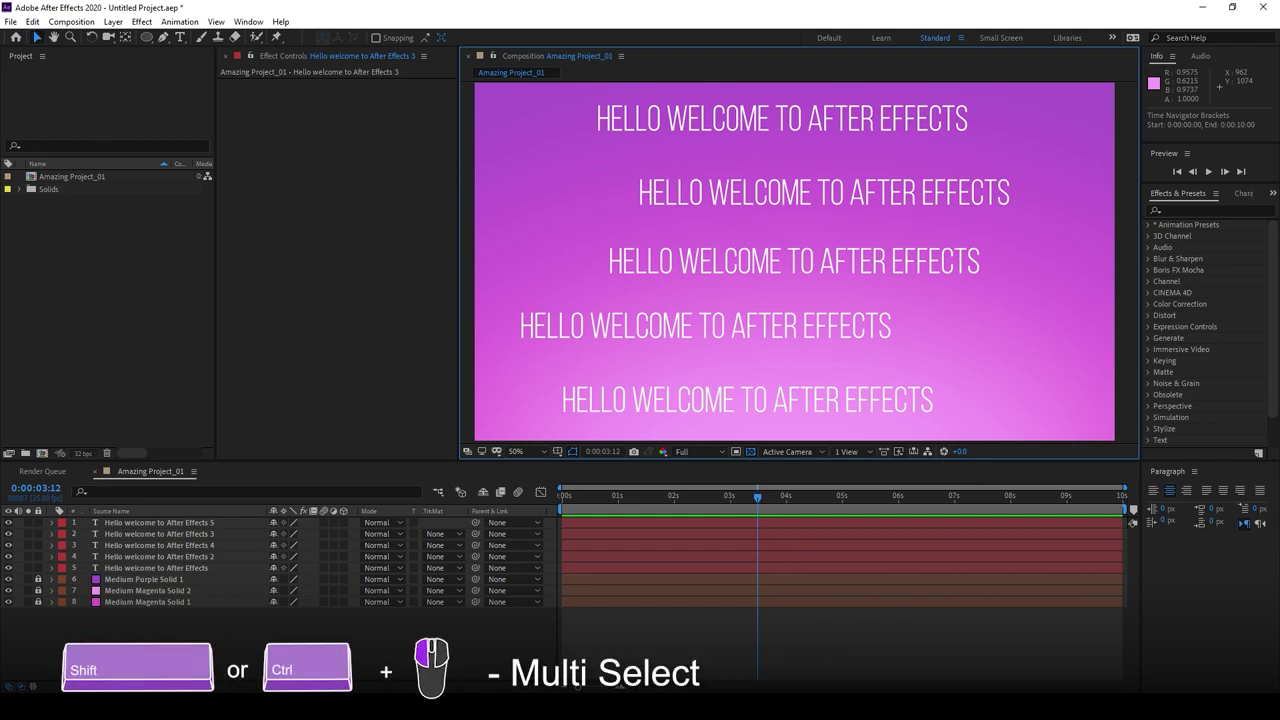
{"action": "left_click", "coordinate": [720, 261]}
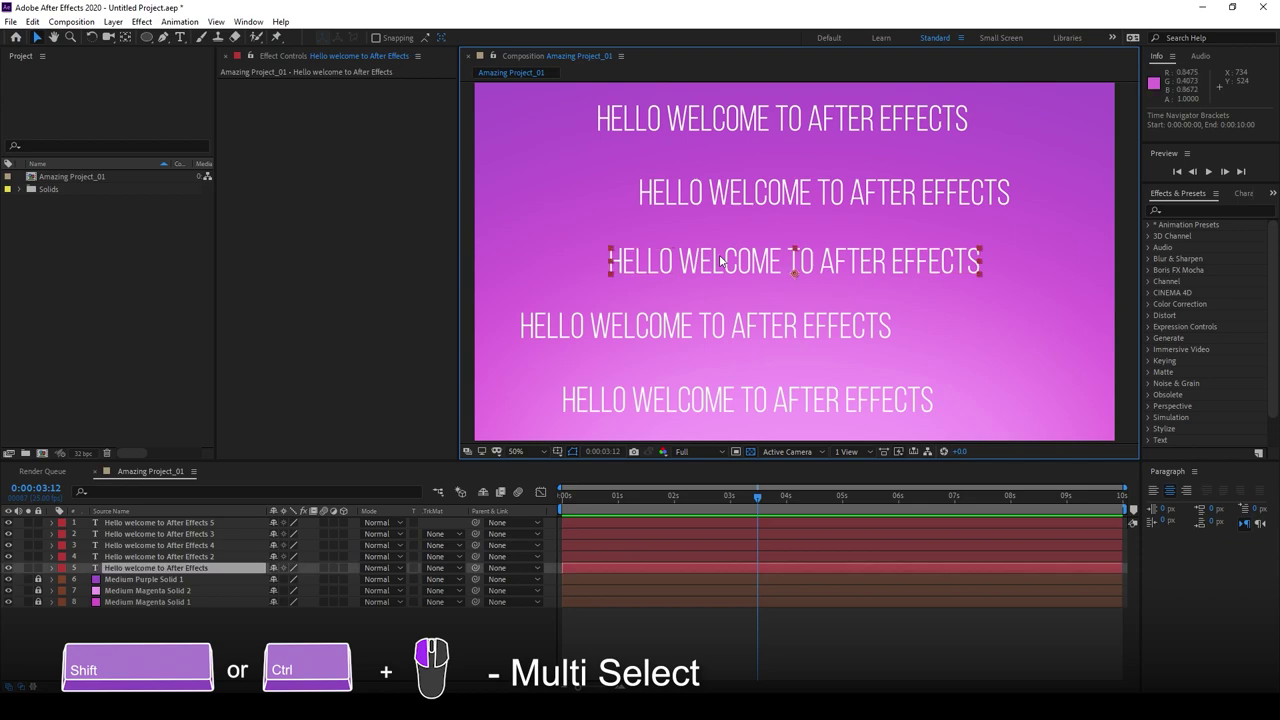
{"action": "left_click", "coordinate": [168, 546], "text": "ctrl"}
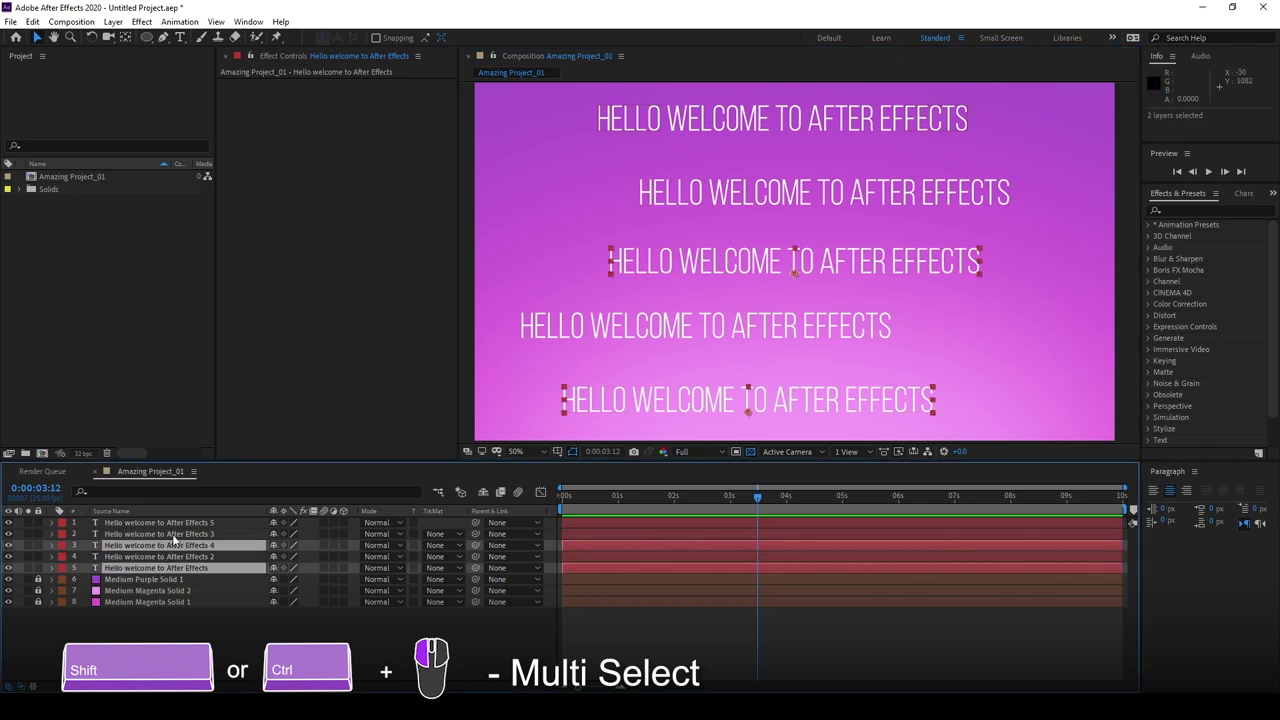
{"action": "left_click", "coordinate": [182, 526], "text": "shift"}
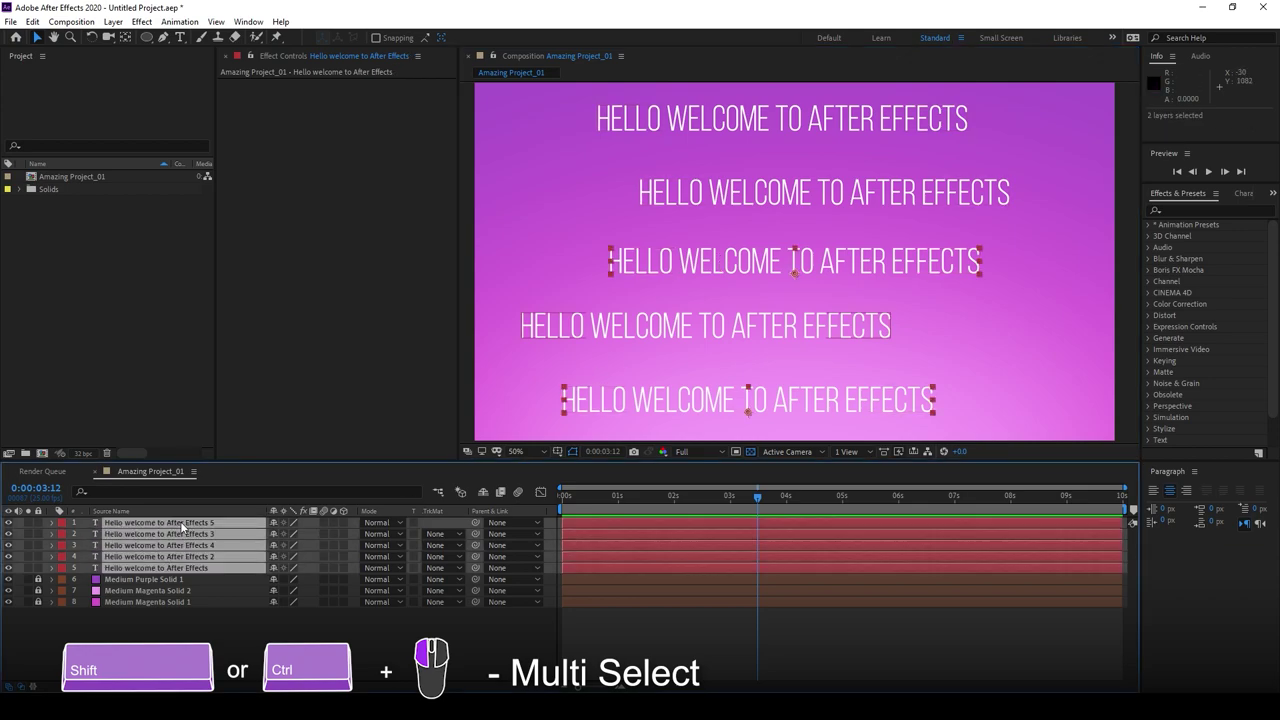
{"action": "left_click", "coordinate": [646, 627]}
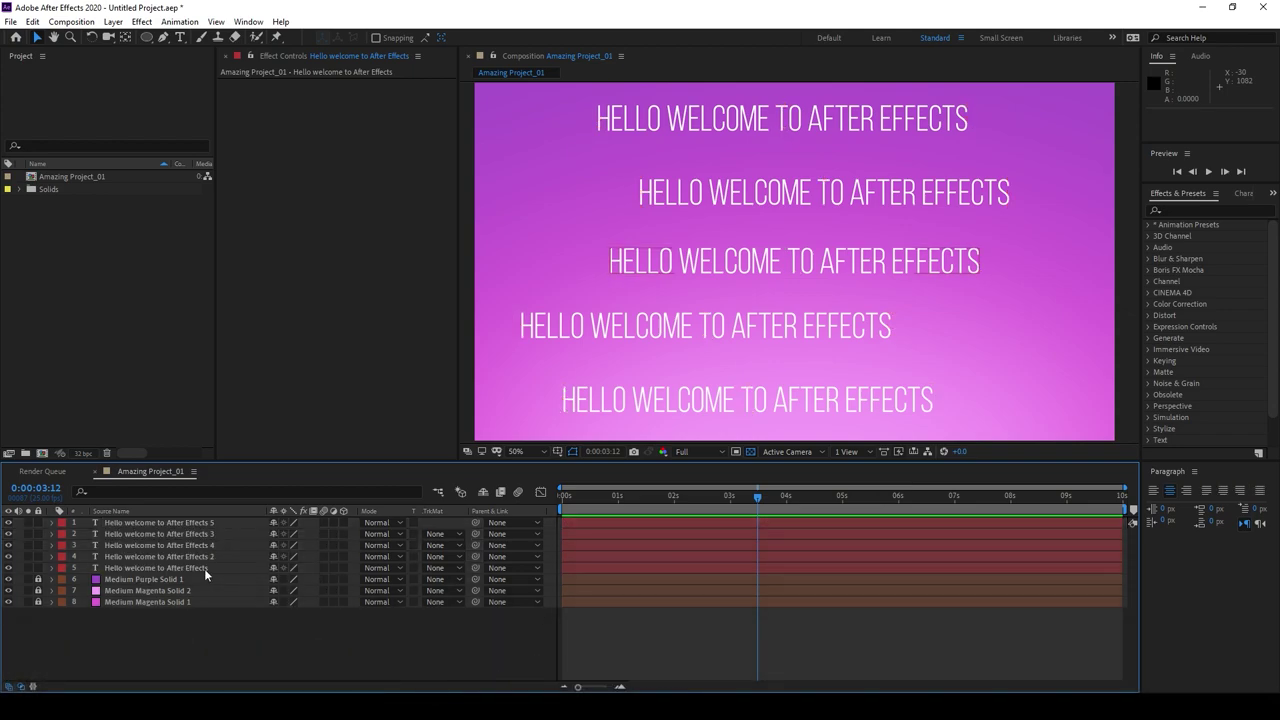
{"action": "left_click", "coordinate": [202, 558]}
{"action": "left_click", "coordinate": [231, 522], "text": "shift"}
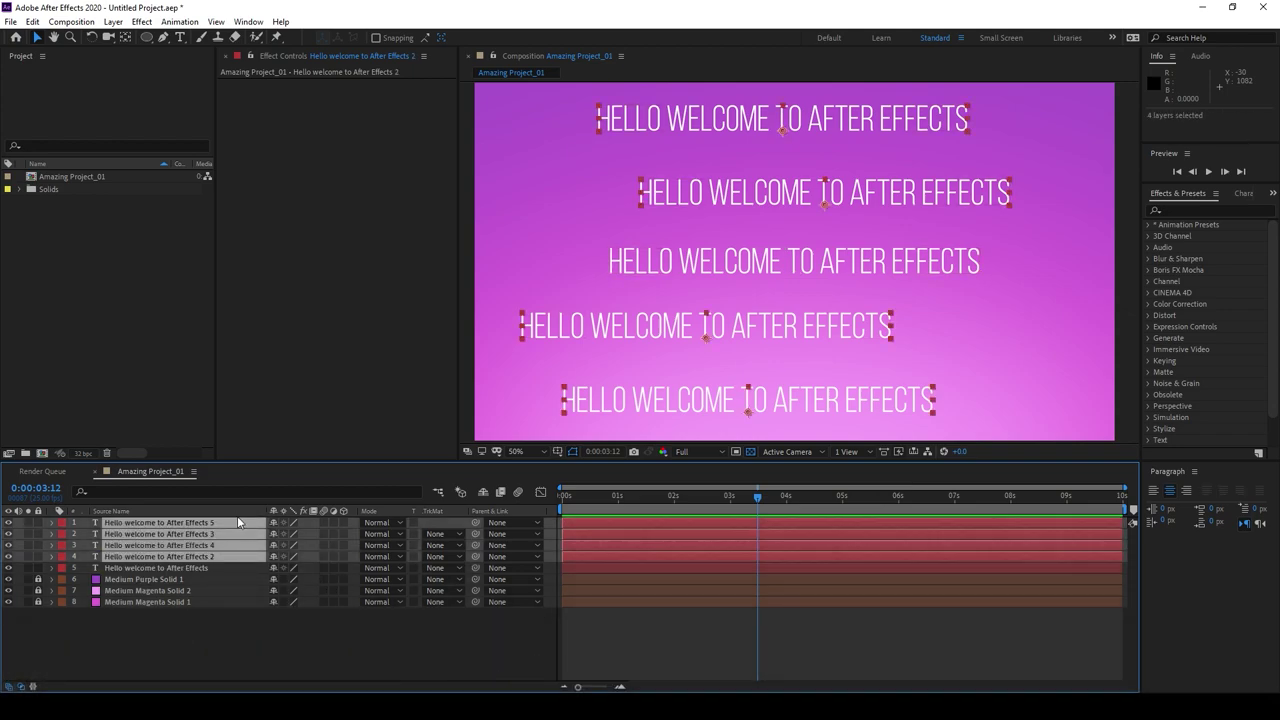
{"action": "key", "text": "Delete"}
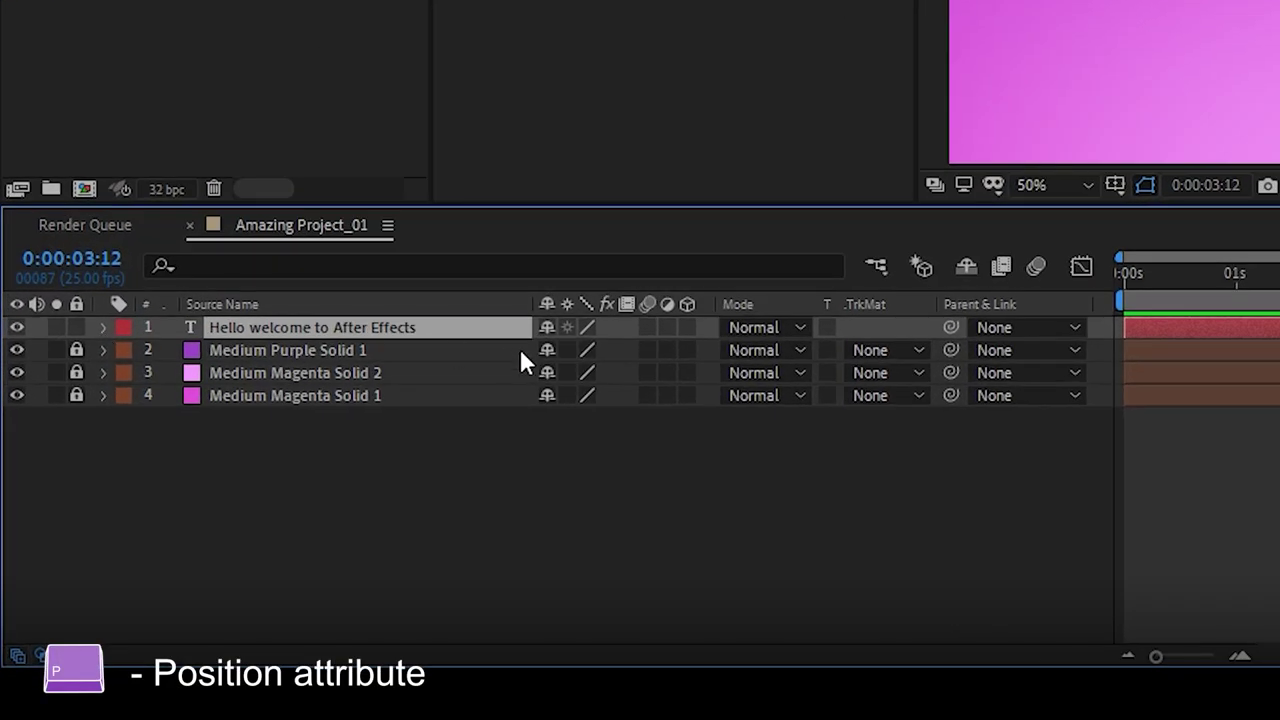
- Reveal the title's Position, Opacity, Scale, Rotation and Anchor Point one at a time
{"action": "key", "text": "p"}
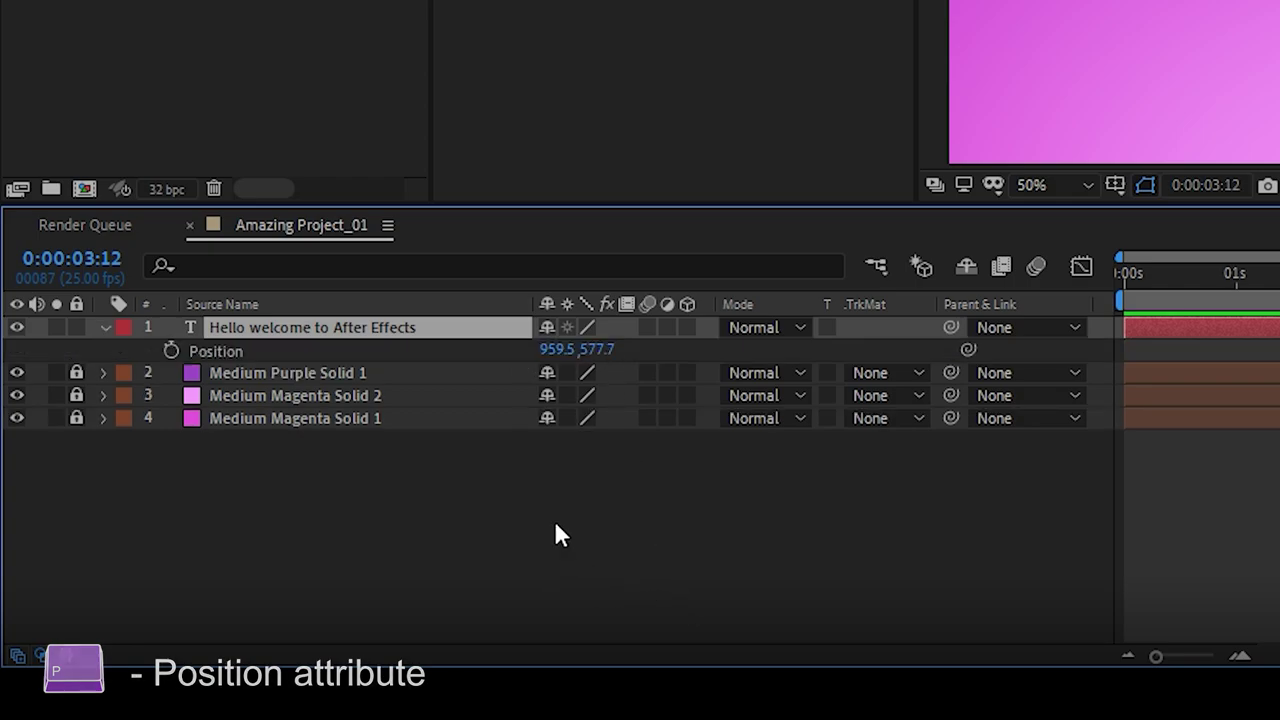
{"action": "key", "text": "t"}
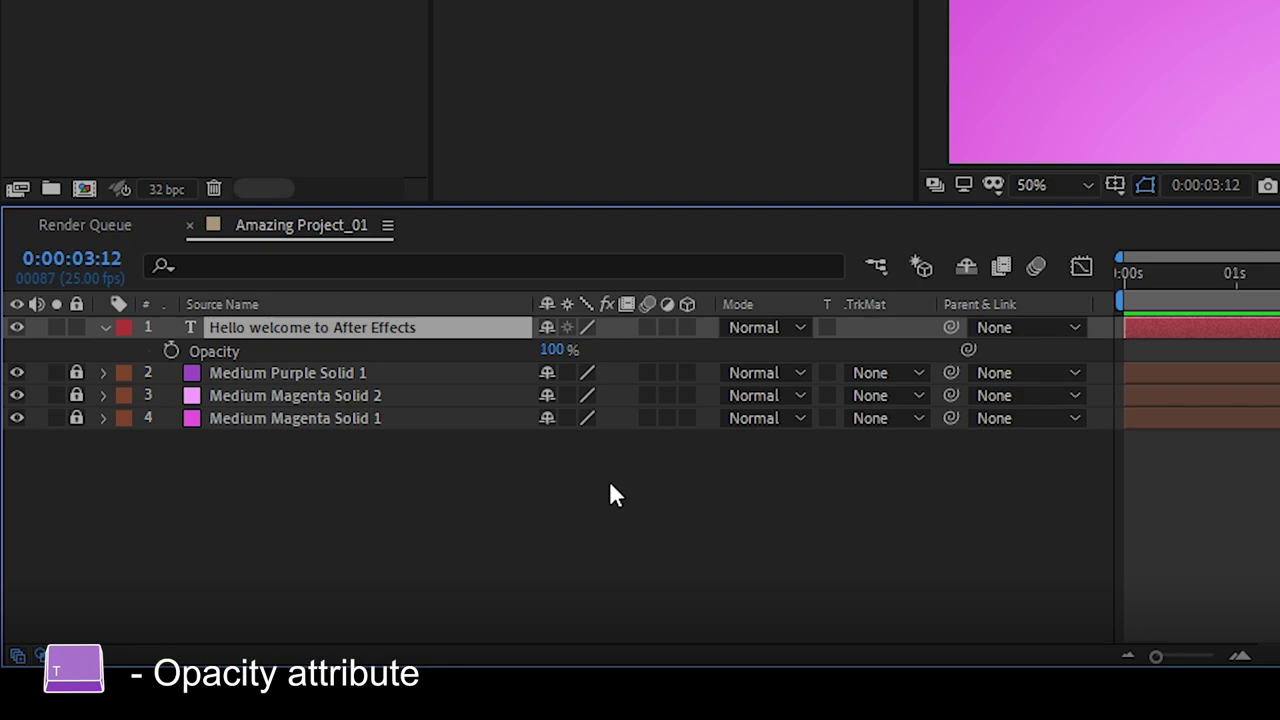
{"action": "key", "text": "s"}
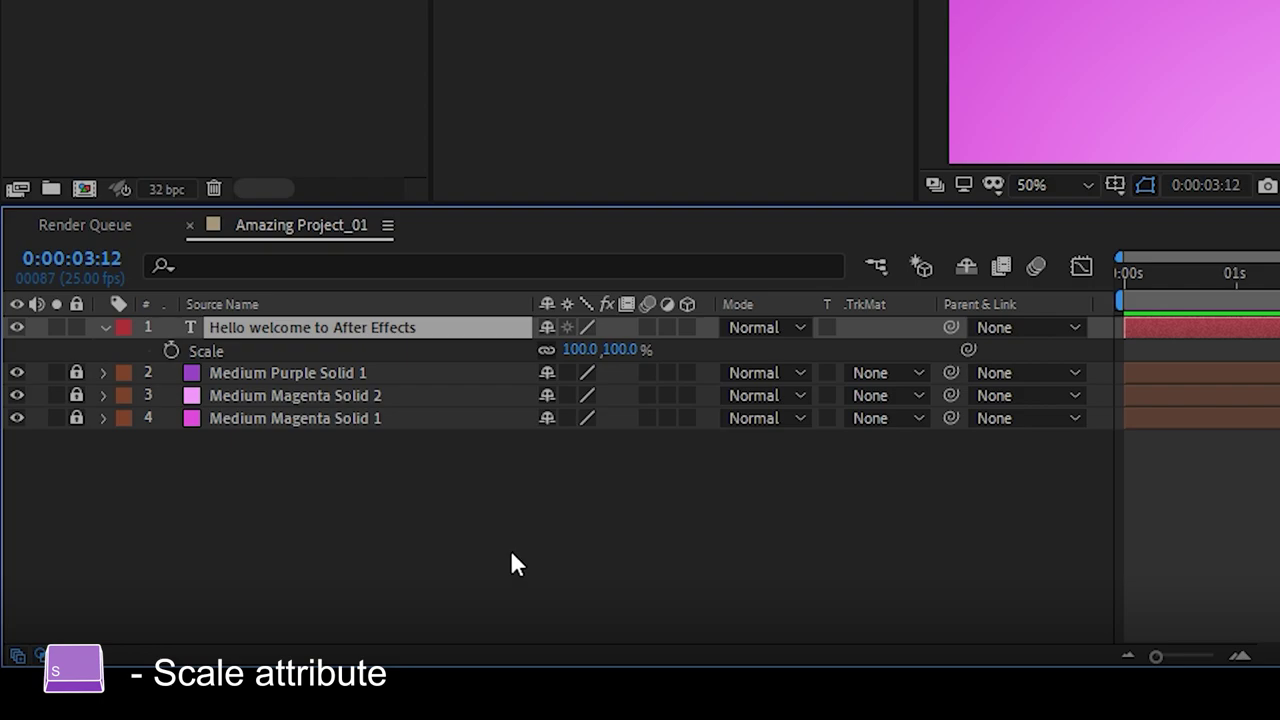
{"action": "key", "text": "r"}
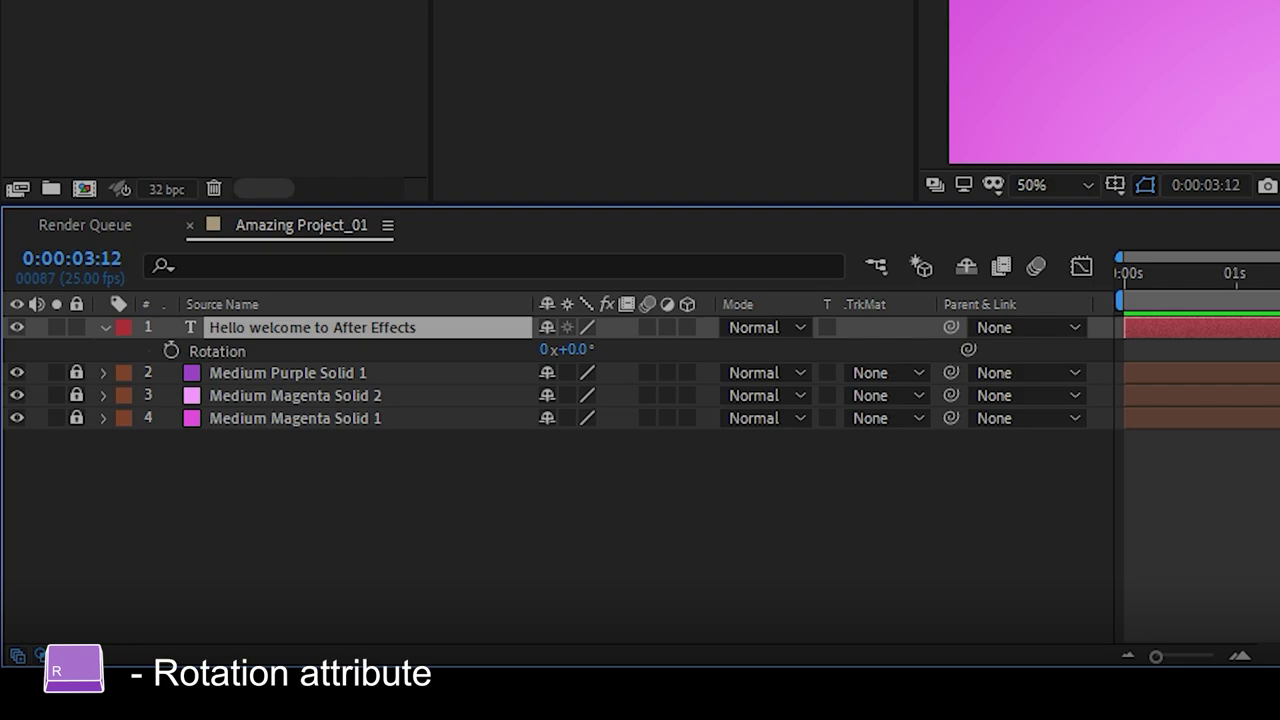
{"action": "key", "text": "a"}
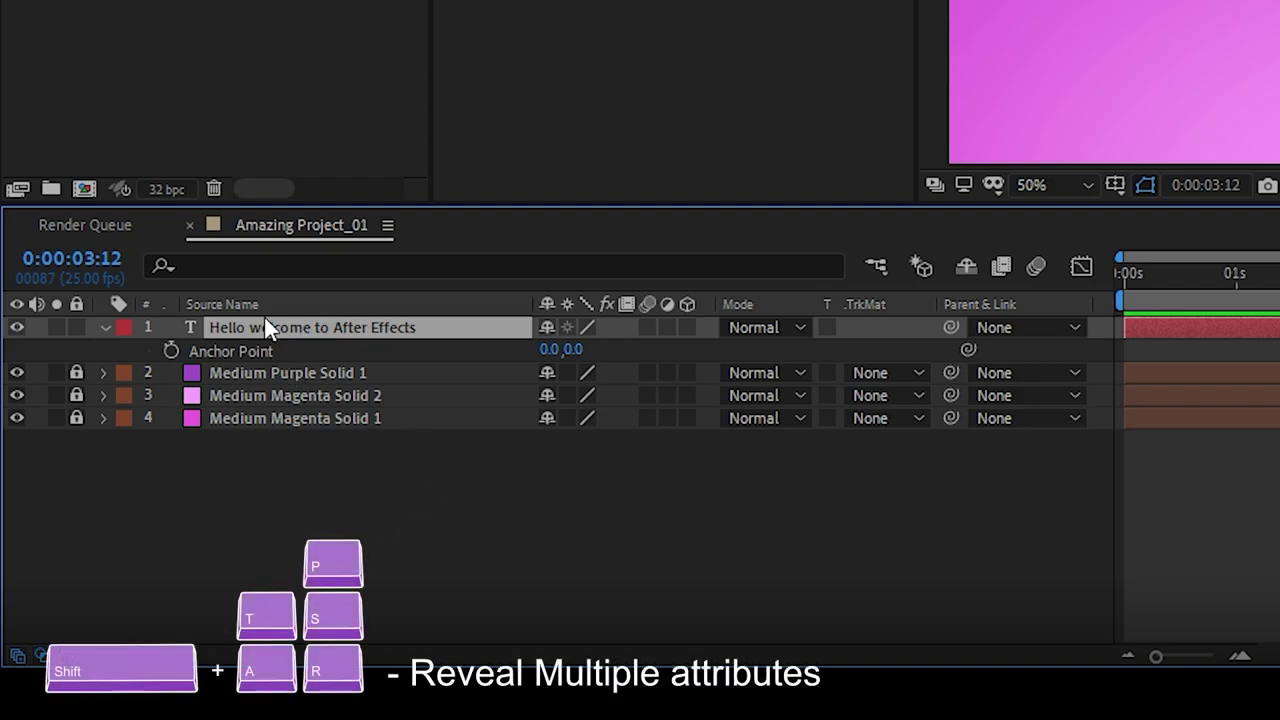
- Add Anchor Point, Rotation, Opacity and Position alongside Scale using Shift shortcuts
{"action": "key", "text": "s"}
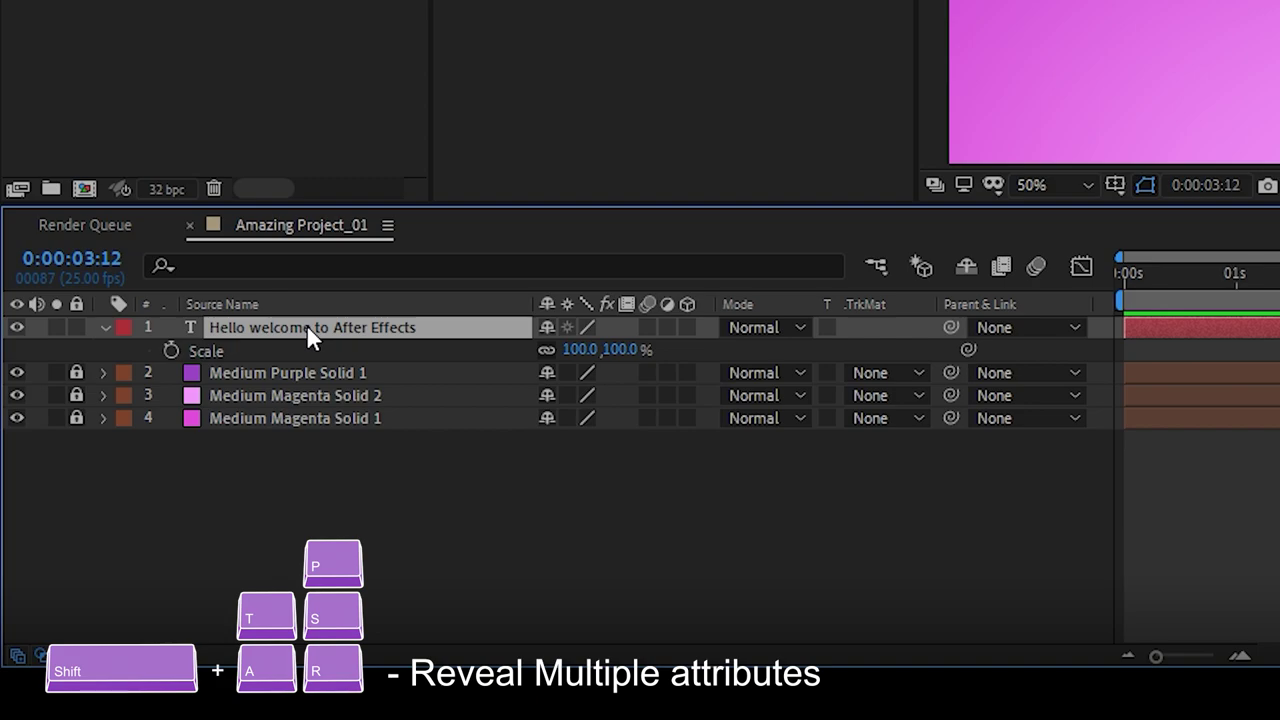
{"action": "key", "text": "shift+a"}
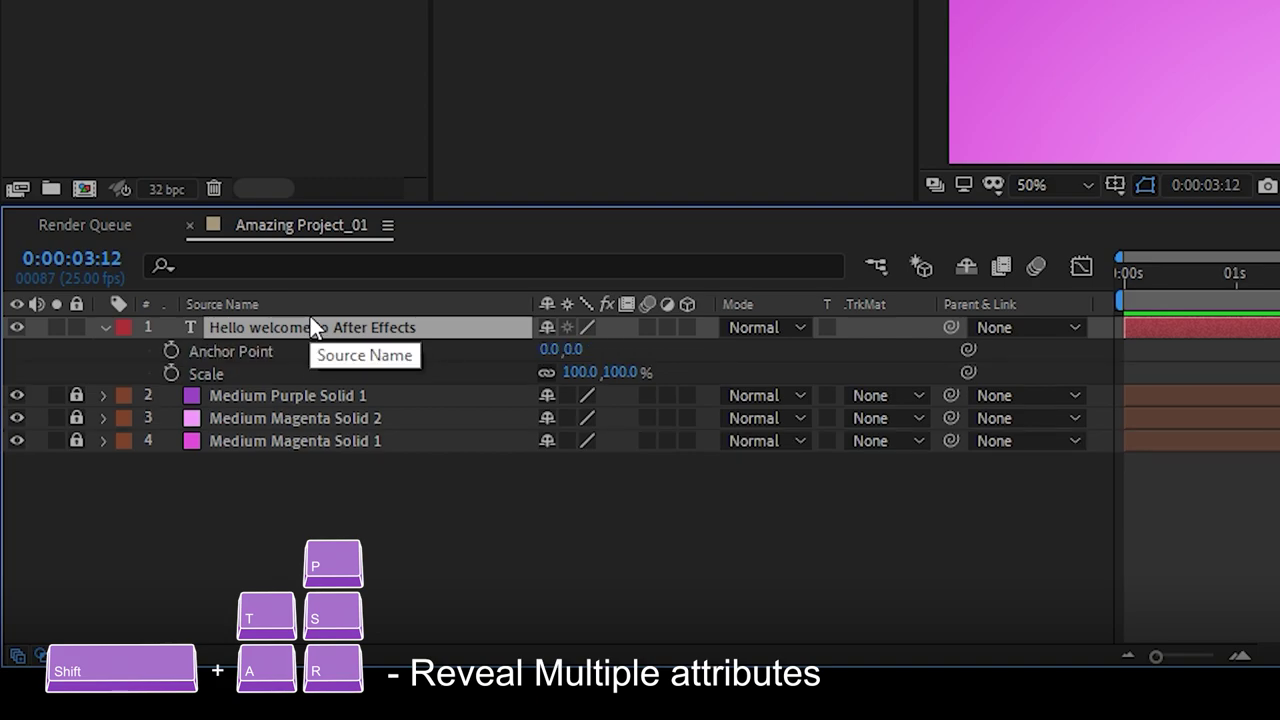
{"action": "key", "text": "shift+r"}
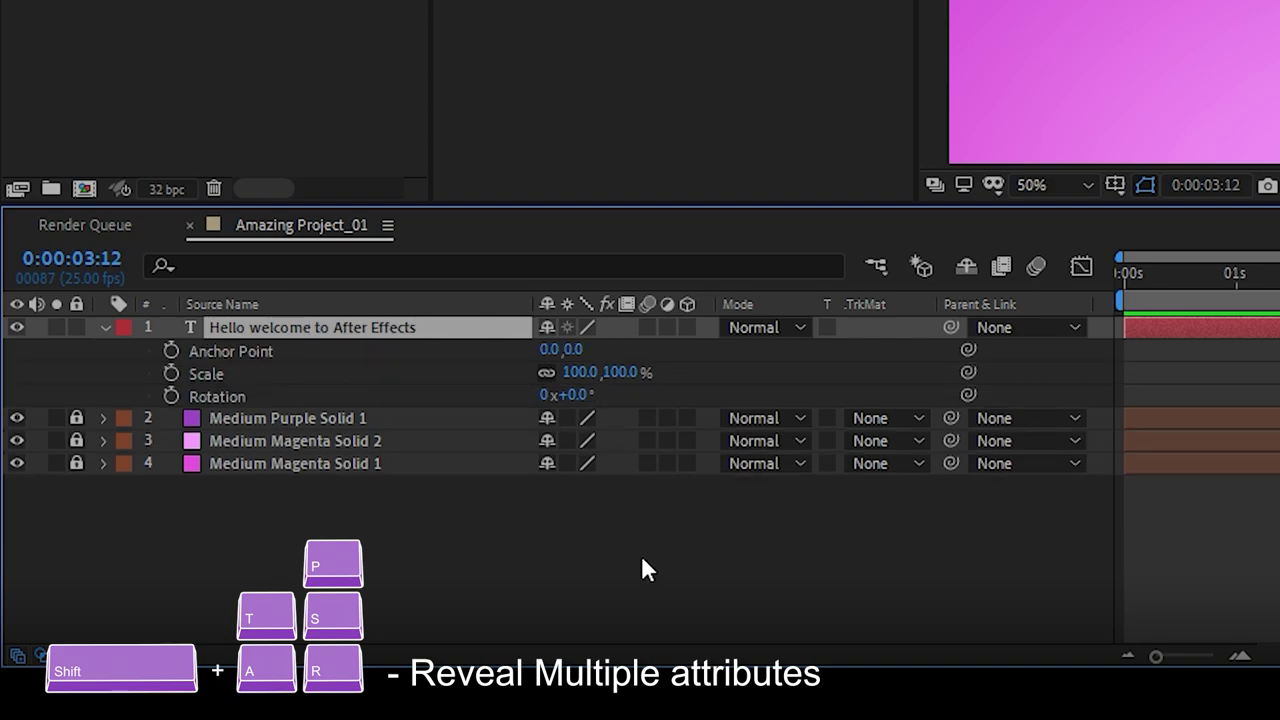
{"action": "key", "text": "shift+t"}
{"action": "key", "text": "shift+p"}
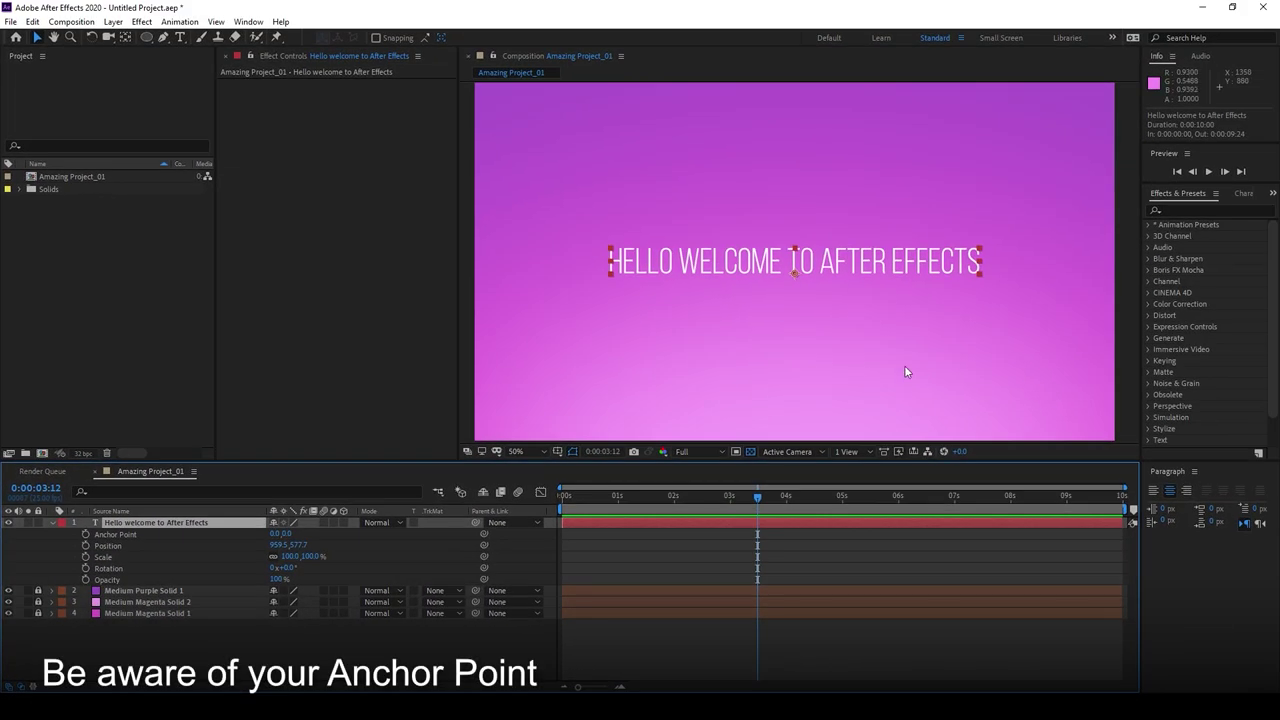
- Scrub the title's Anchor Point values, trying -56, 0 and 70, 0
{"action": "left_click", "coordinate": [842, 272]}
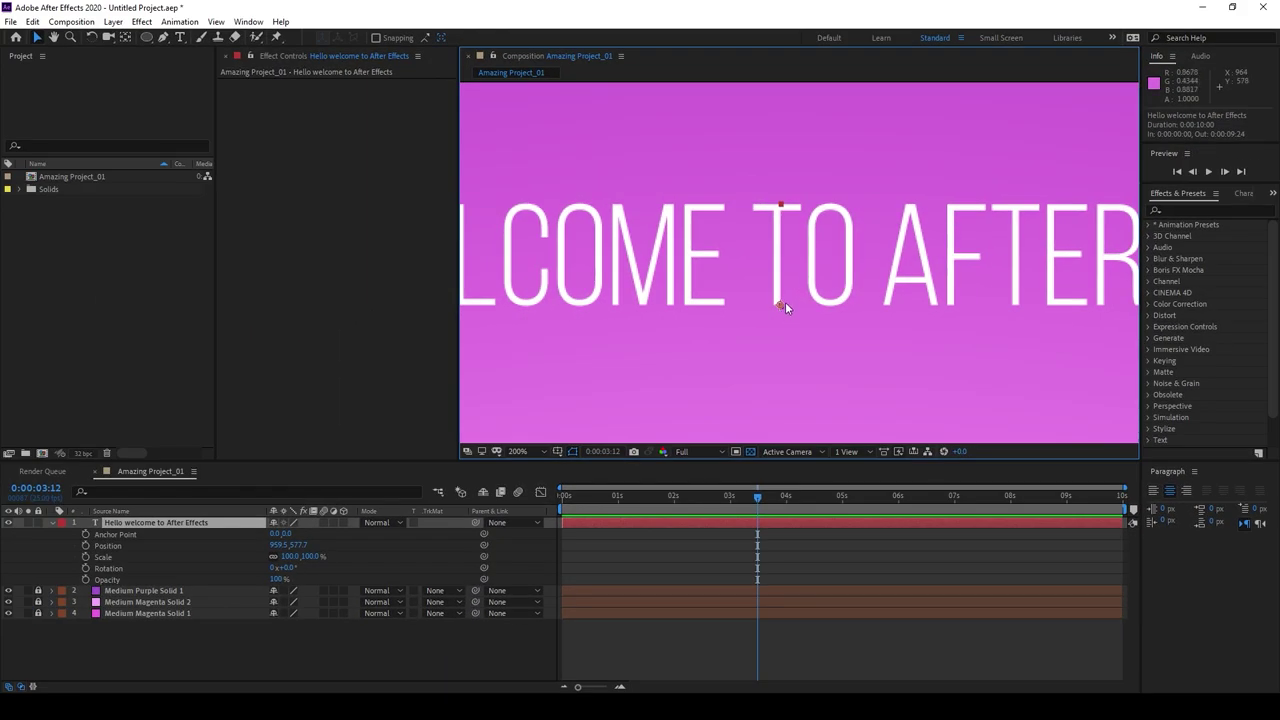
{"action": "scroll", "coordinate": [830, 279], "scroll_direction": "down", "scroll_amount": 3}
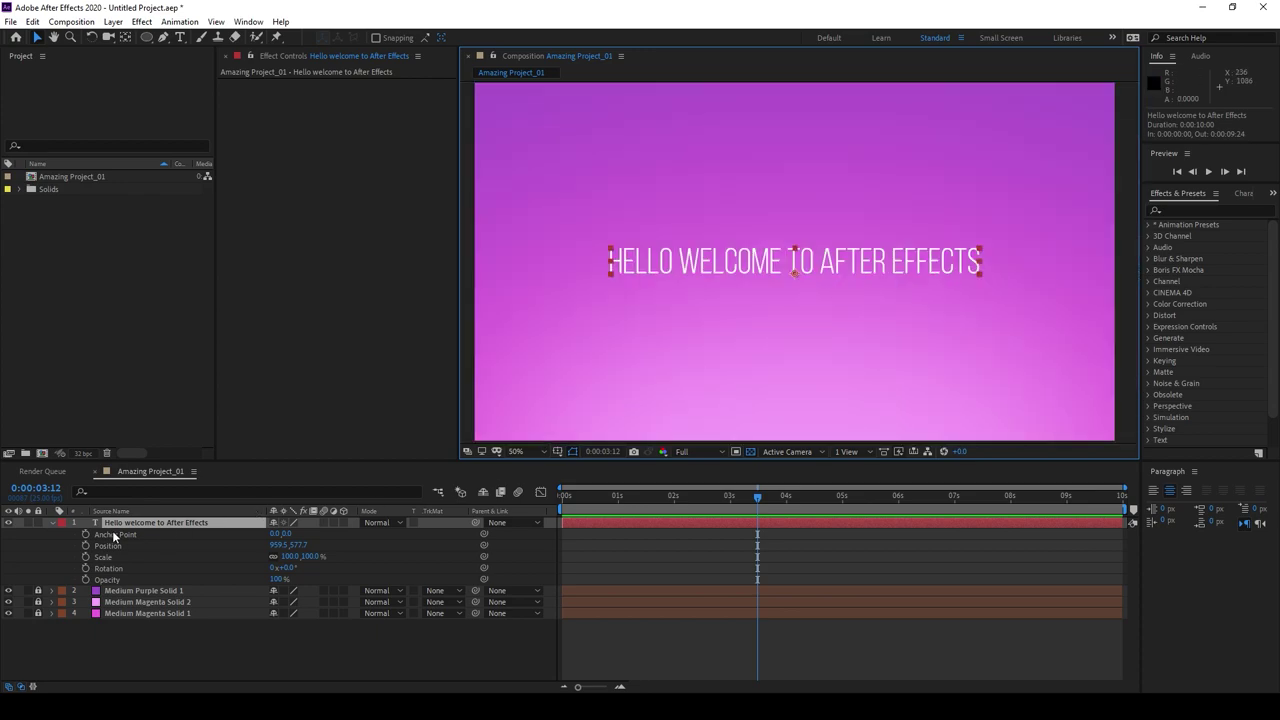
{"action": "left_click", "coordinate": [115, 535]}
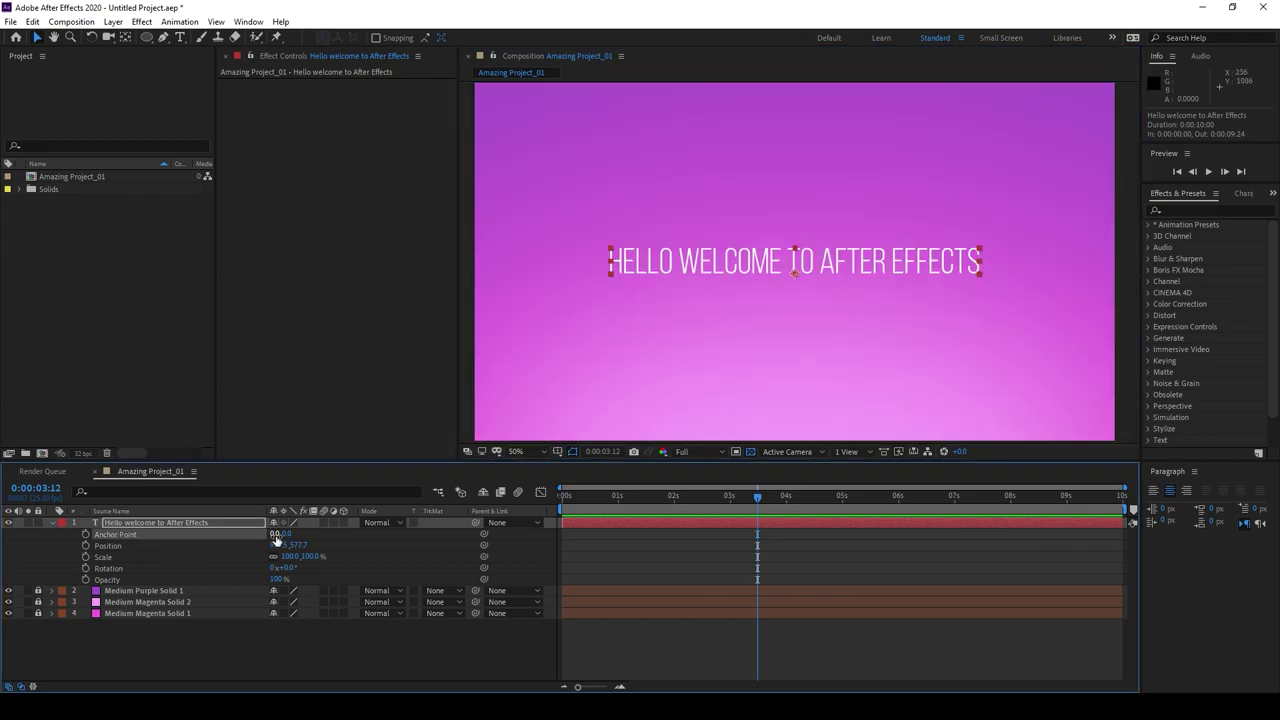
{"action": "left_click_drag", "start_coordinate": [277, 540], "coordinate": [260, 536]}
{"action": "mouse_move", "coordinate": [795, 272]}
{"action": "left_mouse_down"}
{"action": "mouse_move", "coordinate": [766, 272]}
{"action": "mouse_move", "coordinate": [800, 283]}
{"action": "left_mouse_up"}
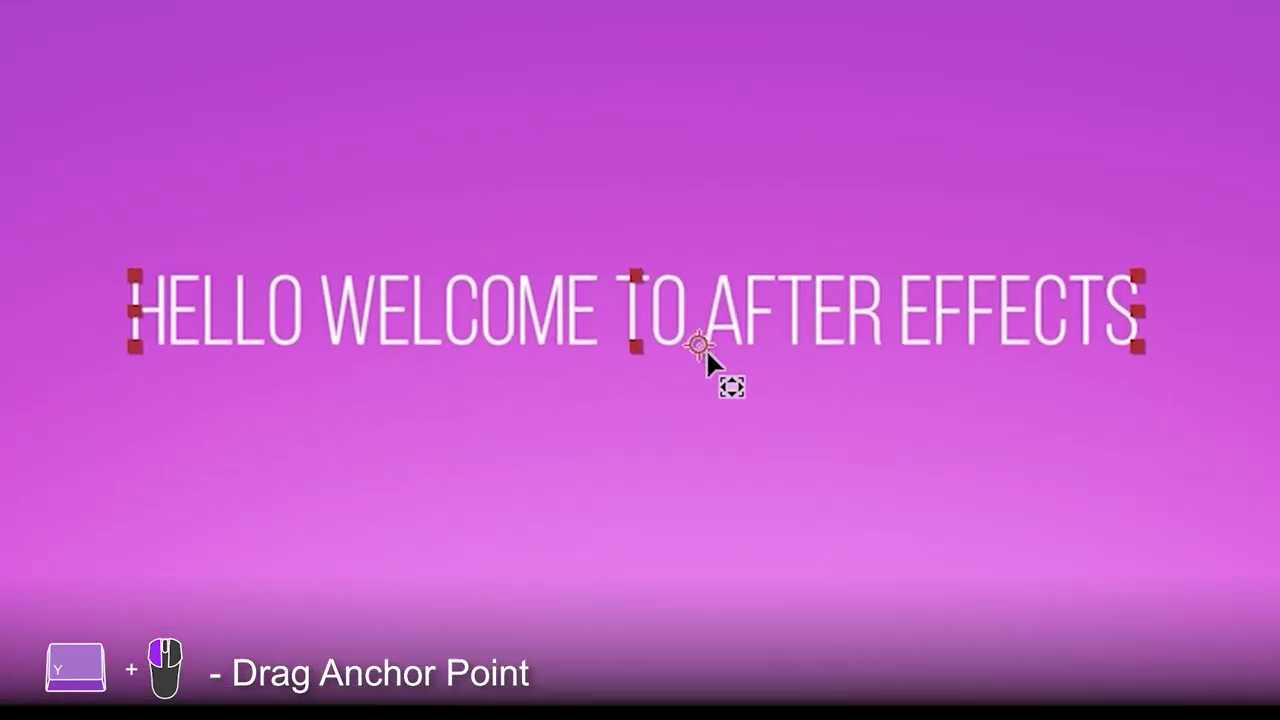
- Drag the anchor point with Pan Behind to the text's middle, just under TO
{"action": "left_click_drag", "start_coordinate": [706, 350], "coordinate": [424, 310]}
{"action": "left_click_drag", "start_coordinate": [515, 335], "coordinate": [645, 288]}
{"action": "key", "text": "ctrl+alt+Home"}
{"action": "left_click_drag", "start_coordinate": [423, 283], "coordinate": [642, 342]}
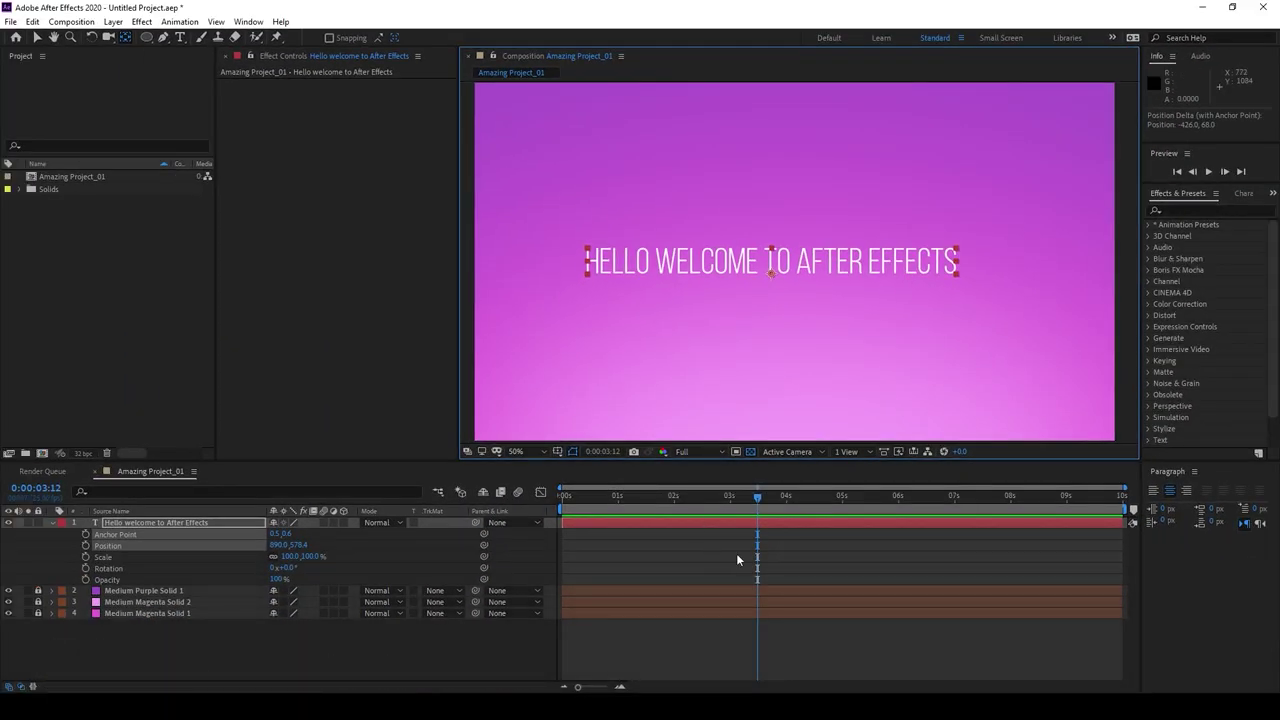
{"action": "left_click", "coordinate": [737, 557]}
- Keyframe Position, Rotation and Scale, then push the title right and tilt it 61°
{"action": "left_click", "coordinate": [735, 523]}
{"action": "left_click", "coordinate": [85, 545]}
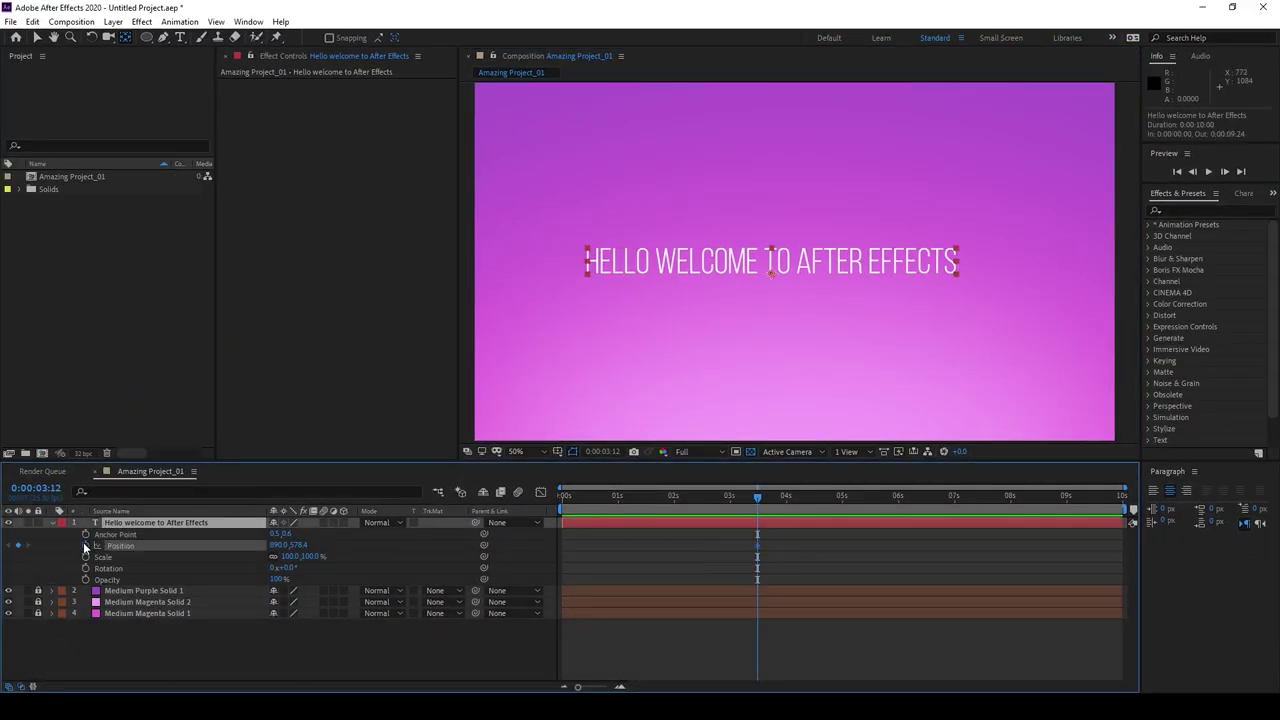
{"action": "left_click", "coordinate": [85, 568]}
{"action": "left_click", "coordinate": [85, 556]}
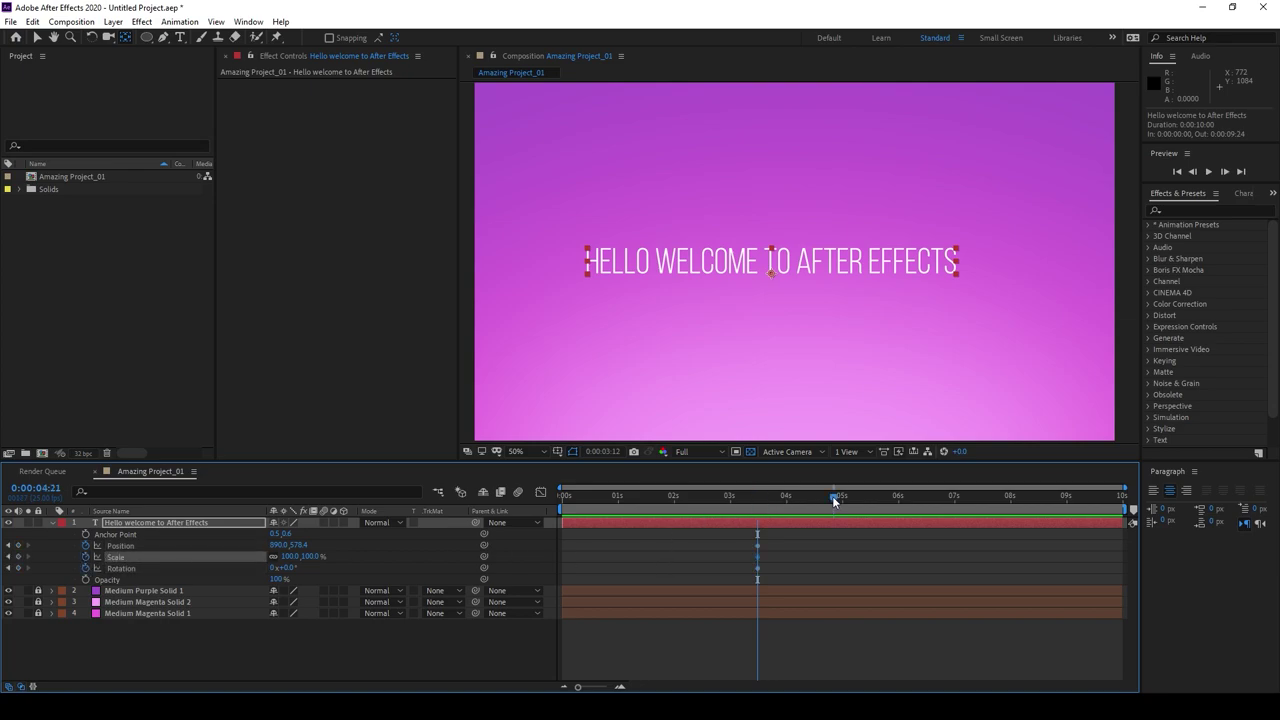
{"action": "left_click_drag", "start_coordinate": [279, 545], "coordinate": [324, 566]}
- Show only the title's keyframed properties with U, then all modified properties with UU
{"action": "left_click", "coordinate": [978, 555]}
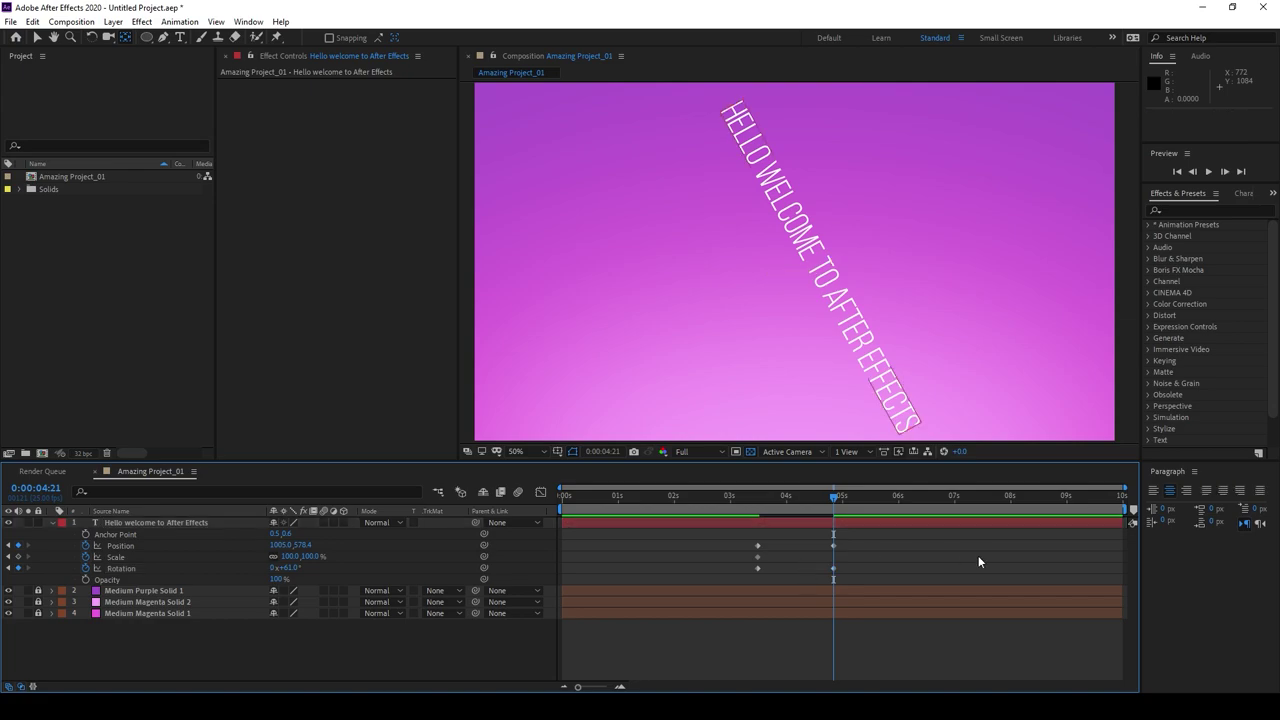
{"action": "key", "text": "u"}
{"action": "left_click", "coordinate": [145, 524]}
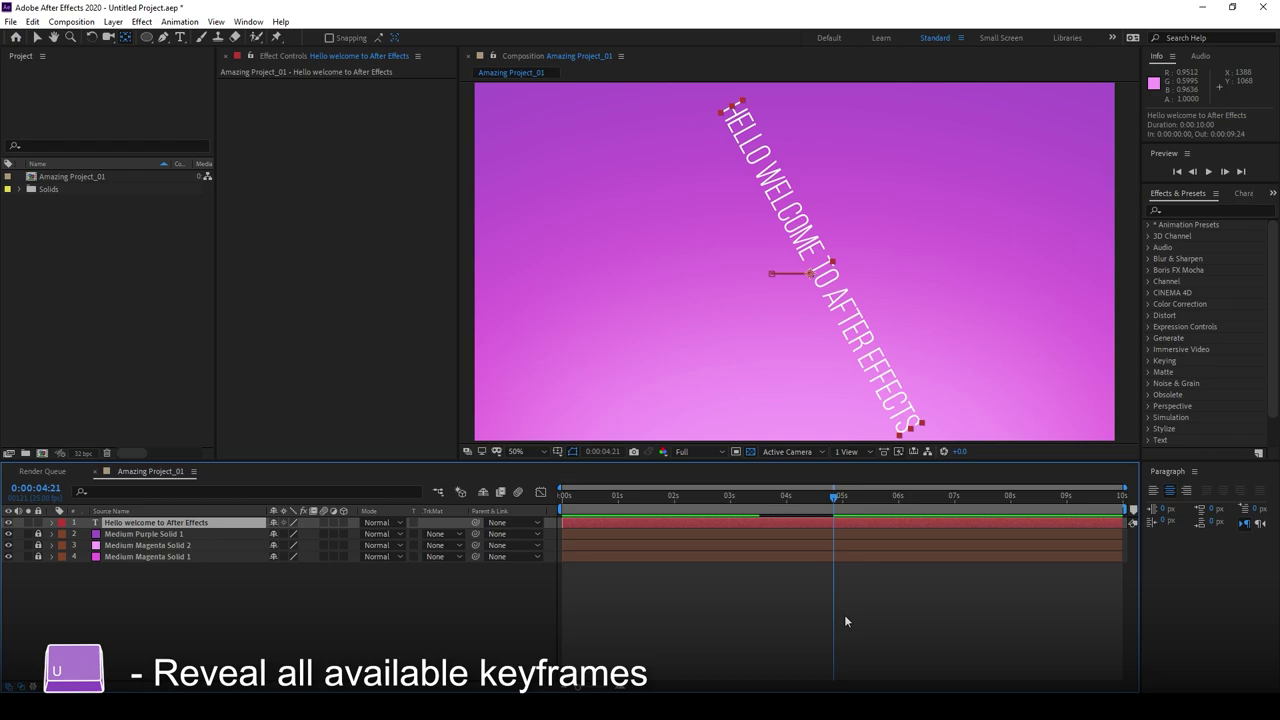
{"action": "key", "text": "u"}
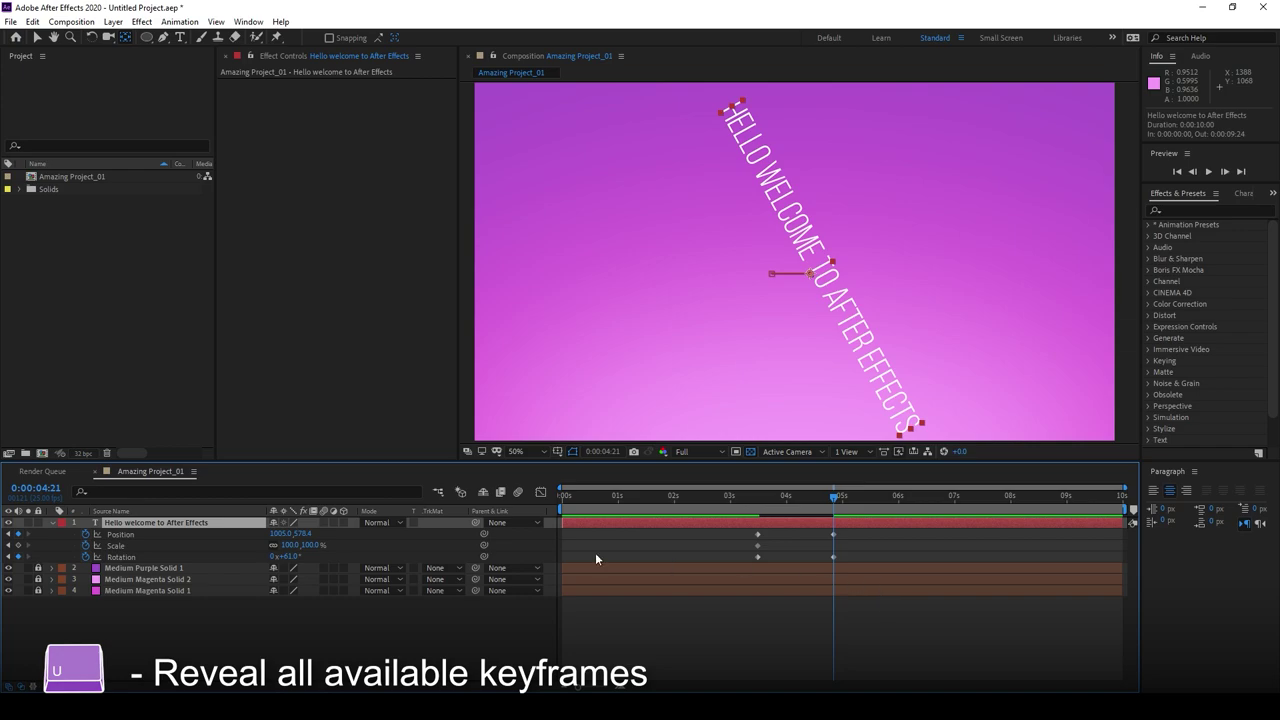
{"action": "key", "text": "u"}
{"action": "key", "text": "u"}
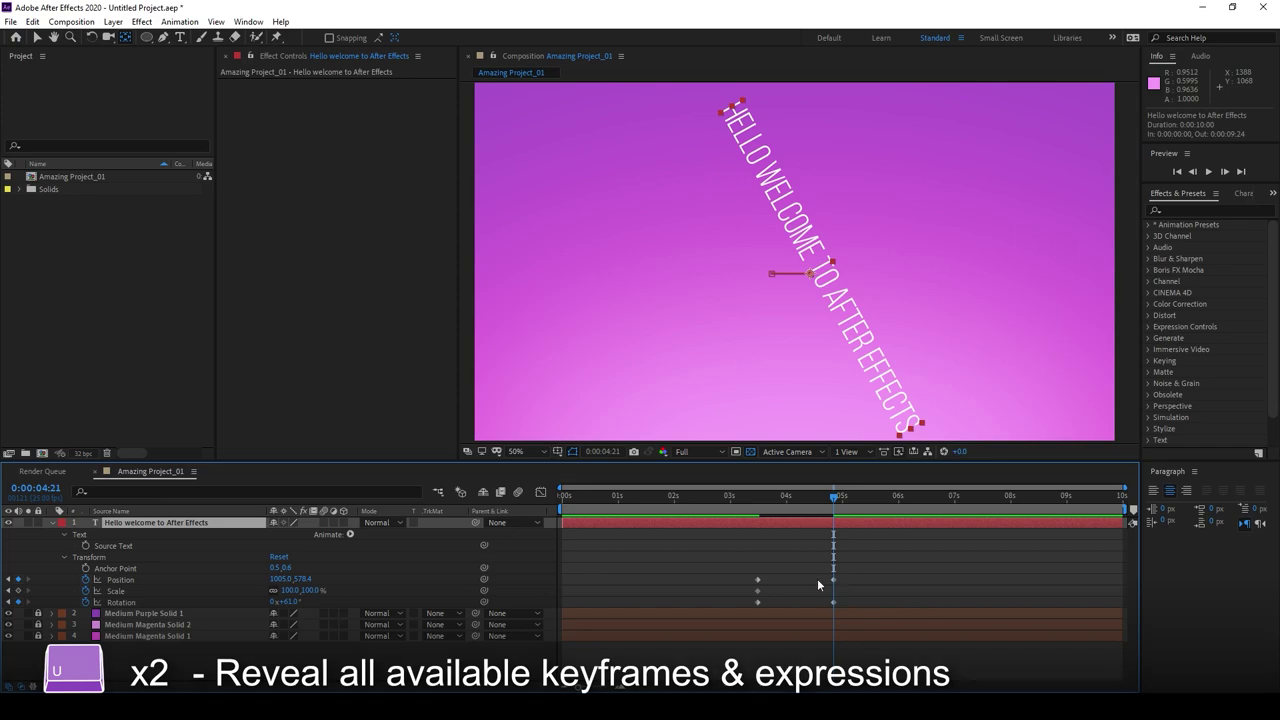
{"action": "left_click", "coordinate": [1204, 209]}
{"action": "type", "text": "glo"}
{"action": "left_click_drag", "start_coordinate": [1198, 304], "coordinate": [807, 521]}
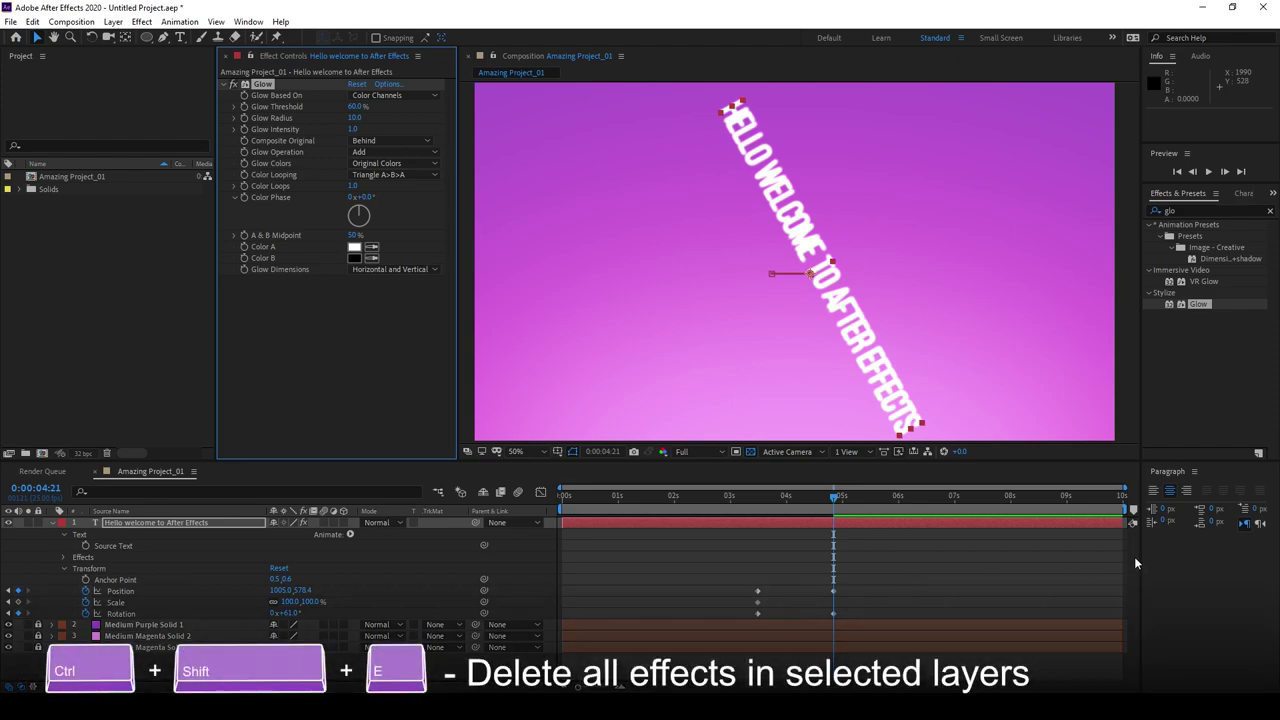
{"action": "left_click", "coordinate": [702, 522]}
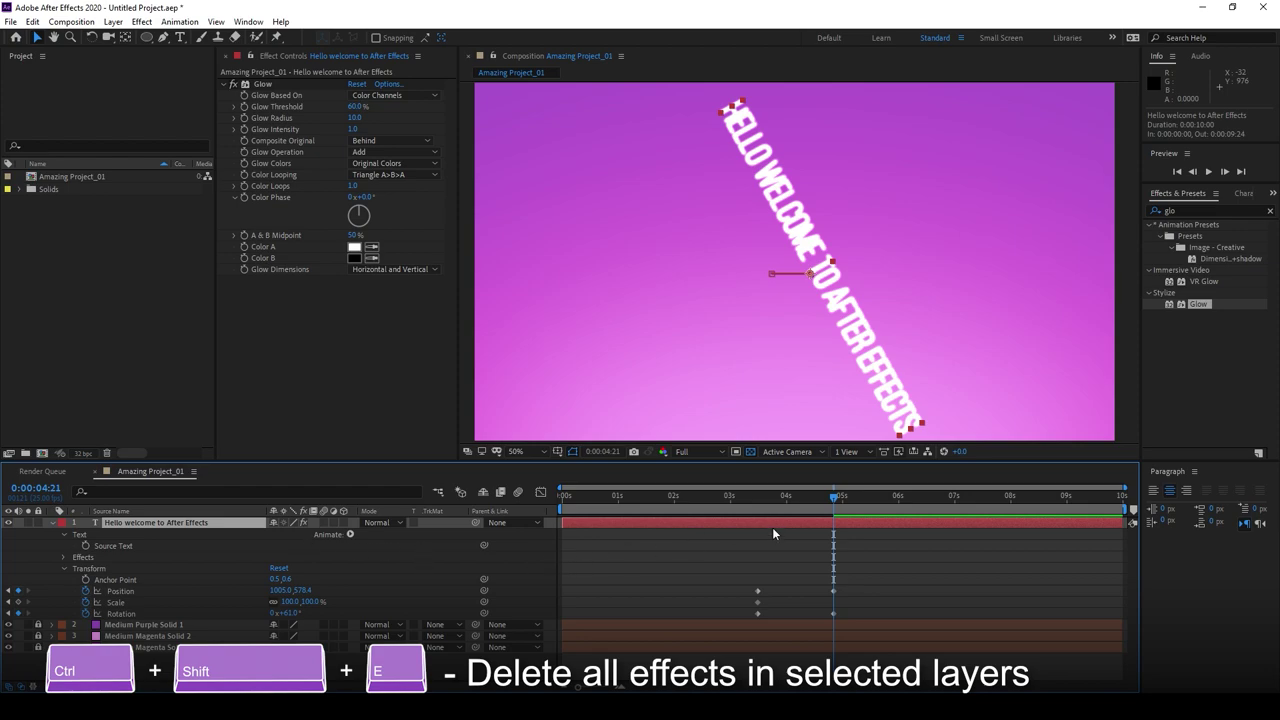
{"action": "key", "text": "ctrl+shift+e"}
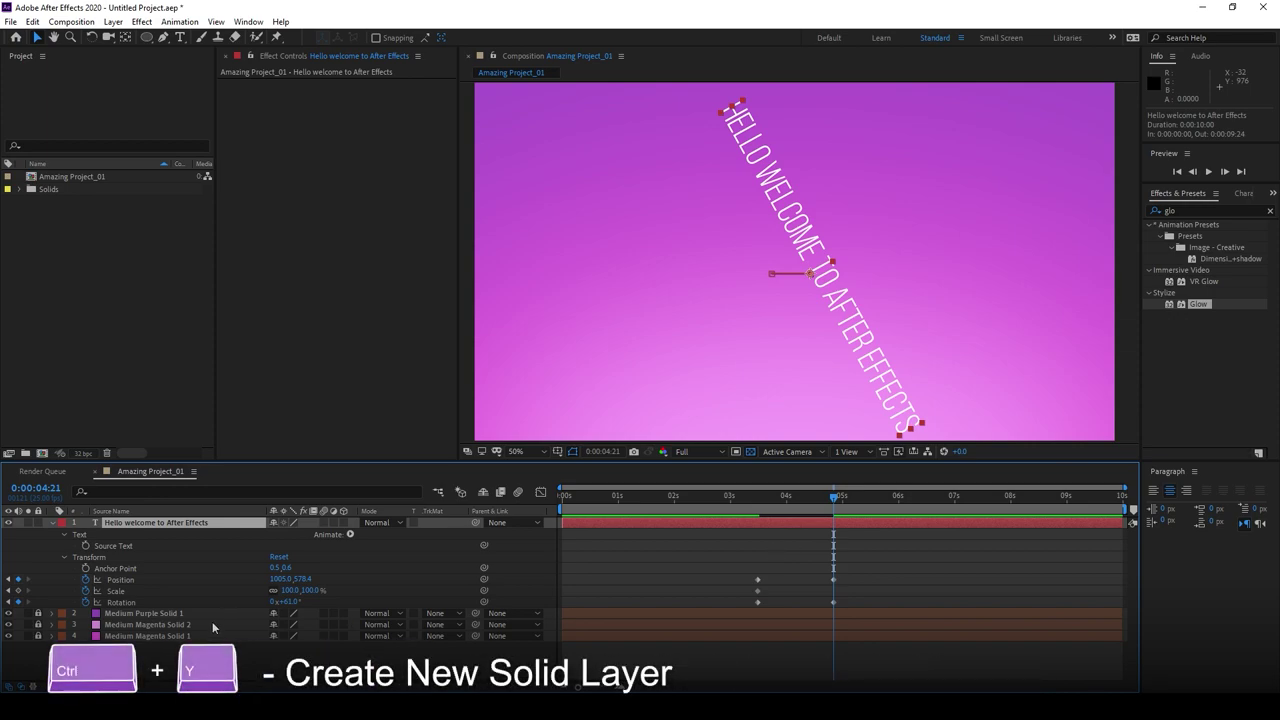
- Create a new cyan solid layer with Ctrl+Y and position it in the frame
{"action": "left_click", "coordinate": [798, 544]}
{"action": "key", "text": "ctrl+y"}
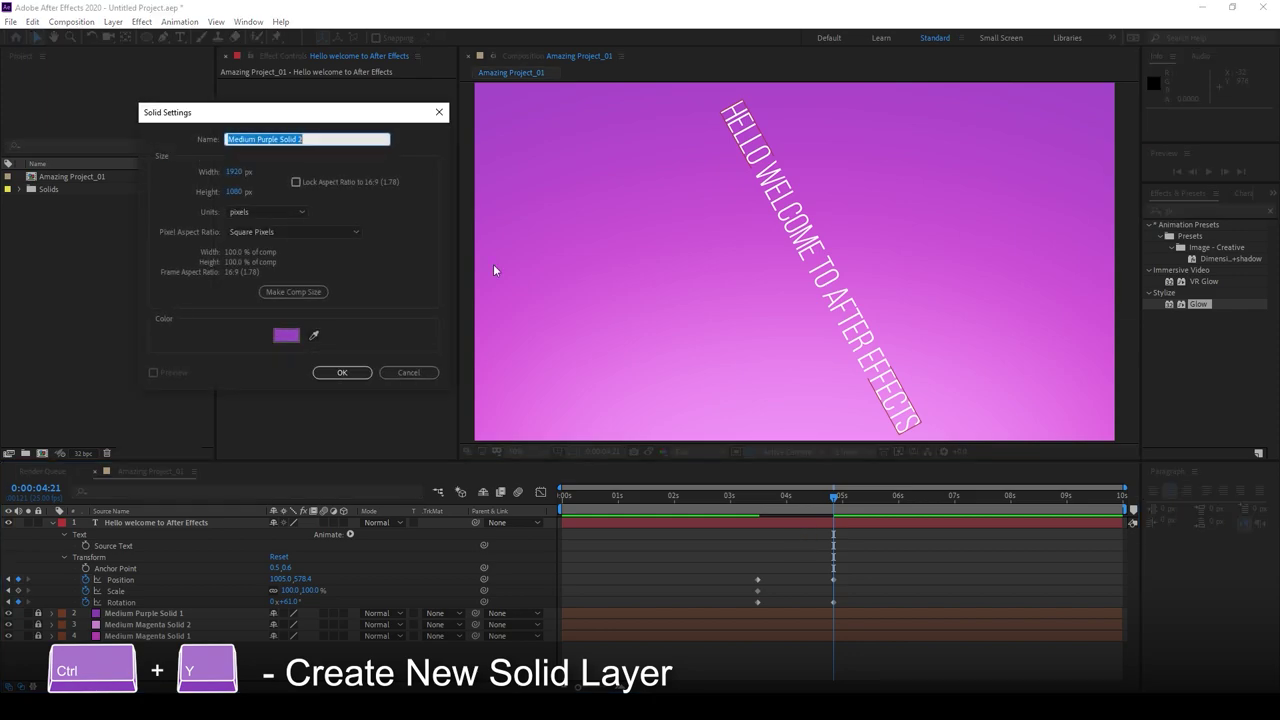
{"action": "left_click", "coordinate": [286, 336]}
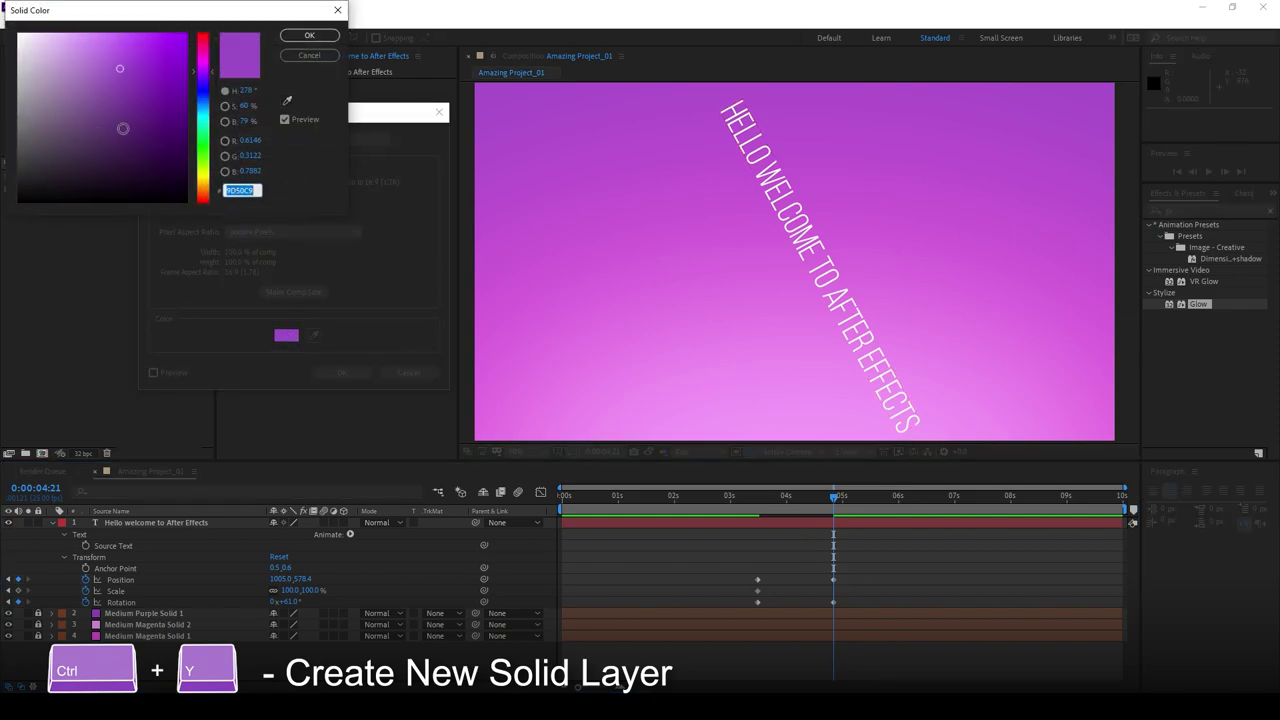
{"action": "left_click_drag", "start_coordinate": [202, 80], "coordinate": [203, 120]}
{"action": "left_click", "coordinate": [309, 35]}
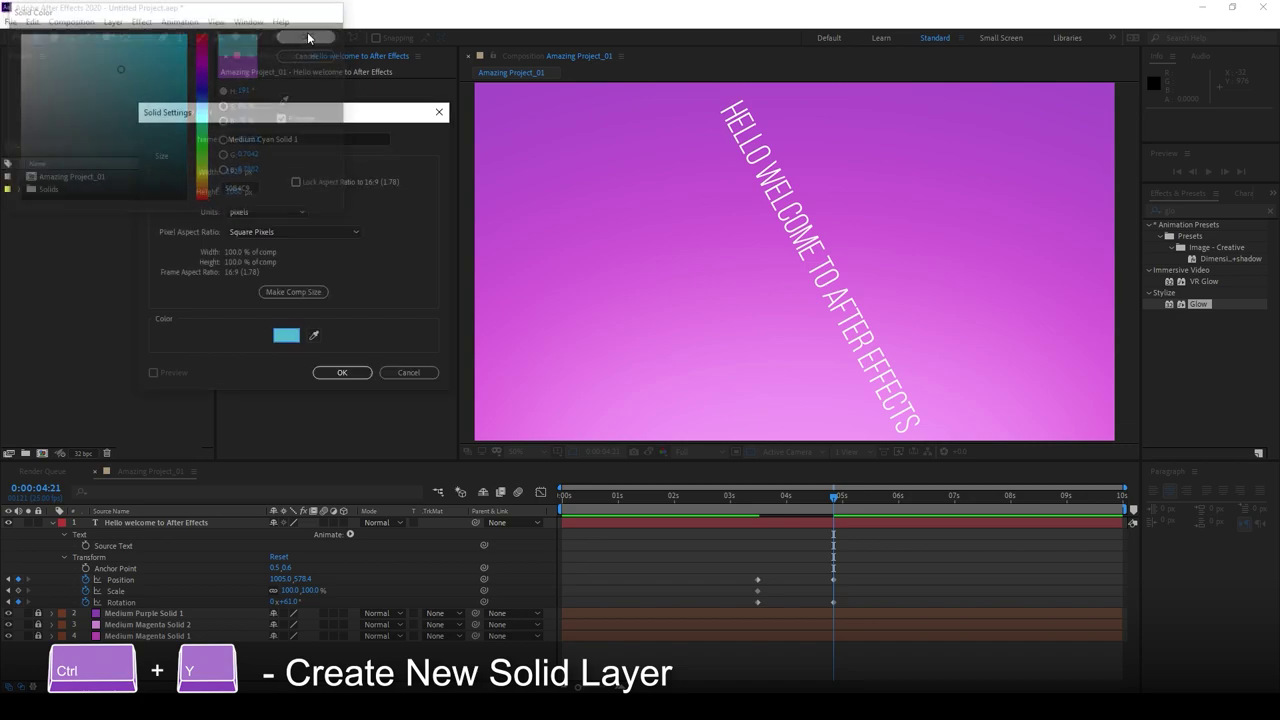
{"action": "left_click", "coordinate": [340, 373]}
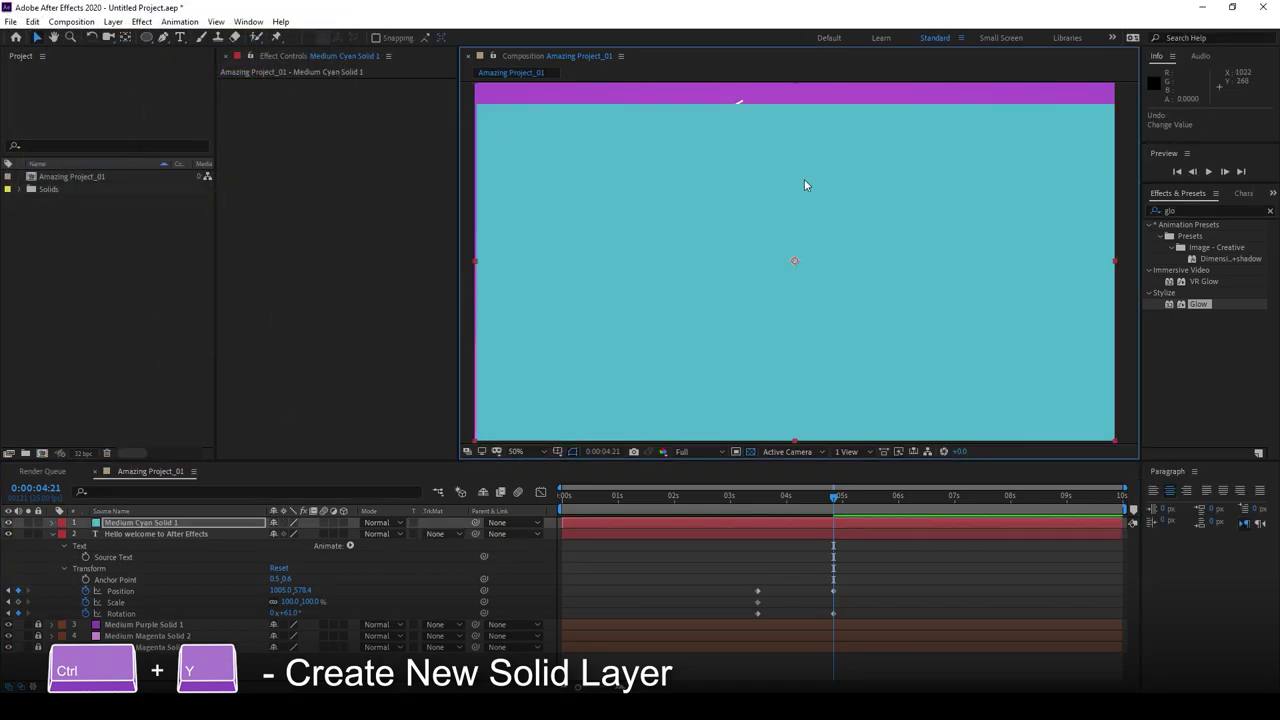
{"action": "left_click_drag", "start_coordinate": [743, 169], "coordinate": [650, 291]}
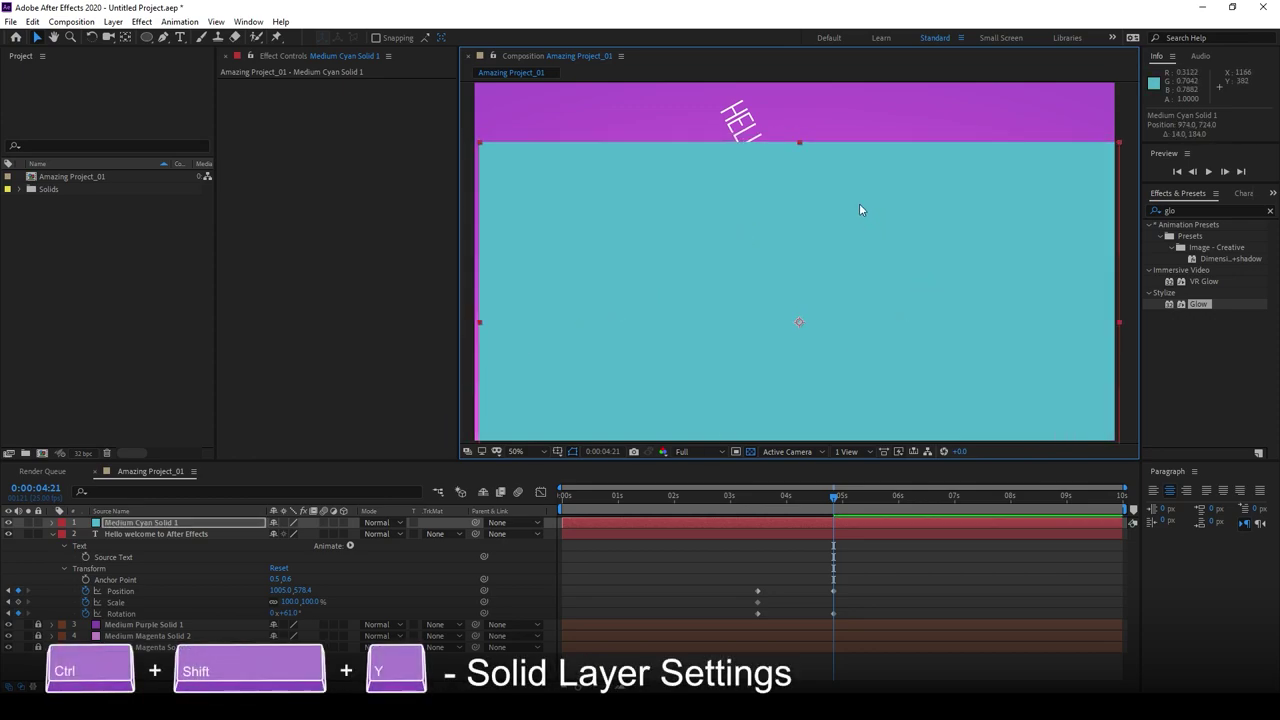
- Recolour the solid green, resize it to 500×500 px, and move it left of the title
{"action": "key", "text": "ctrl+shift+y"}
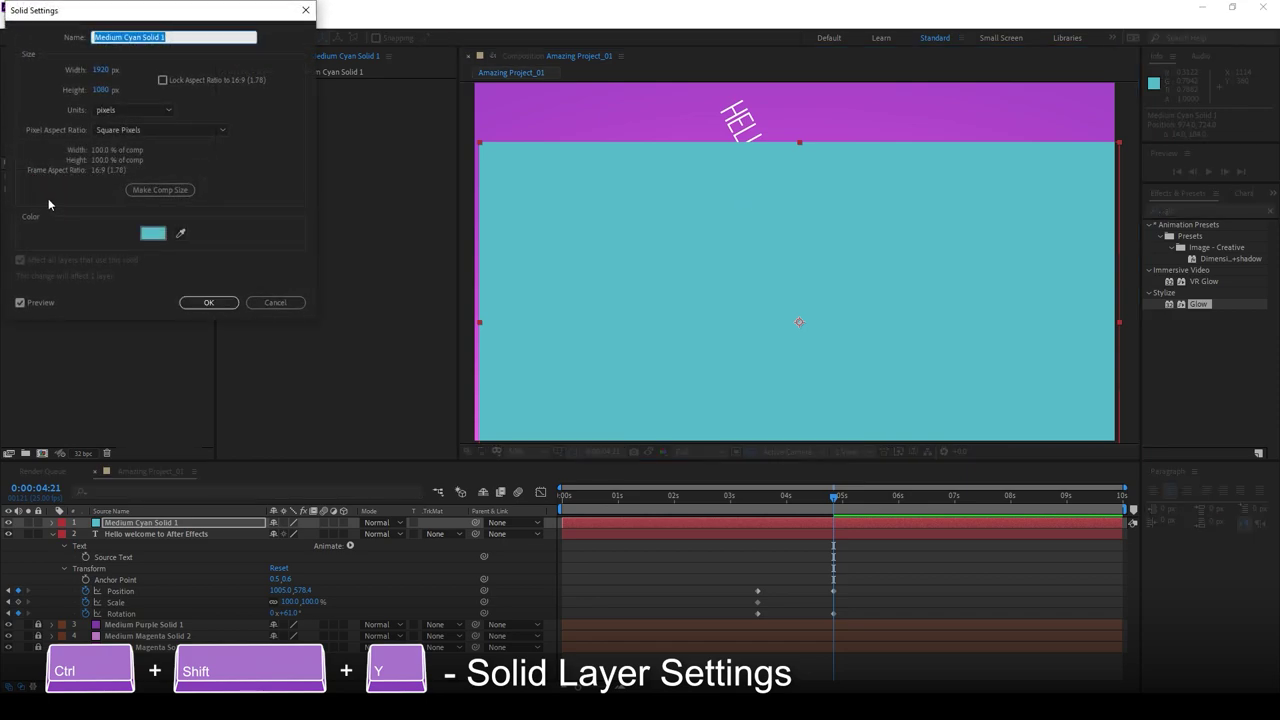
{"action": "left_click", "coordinate": [149, 233]}
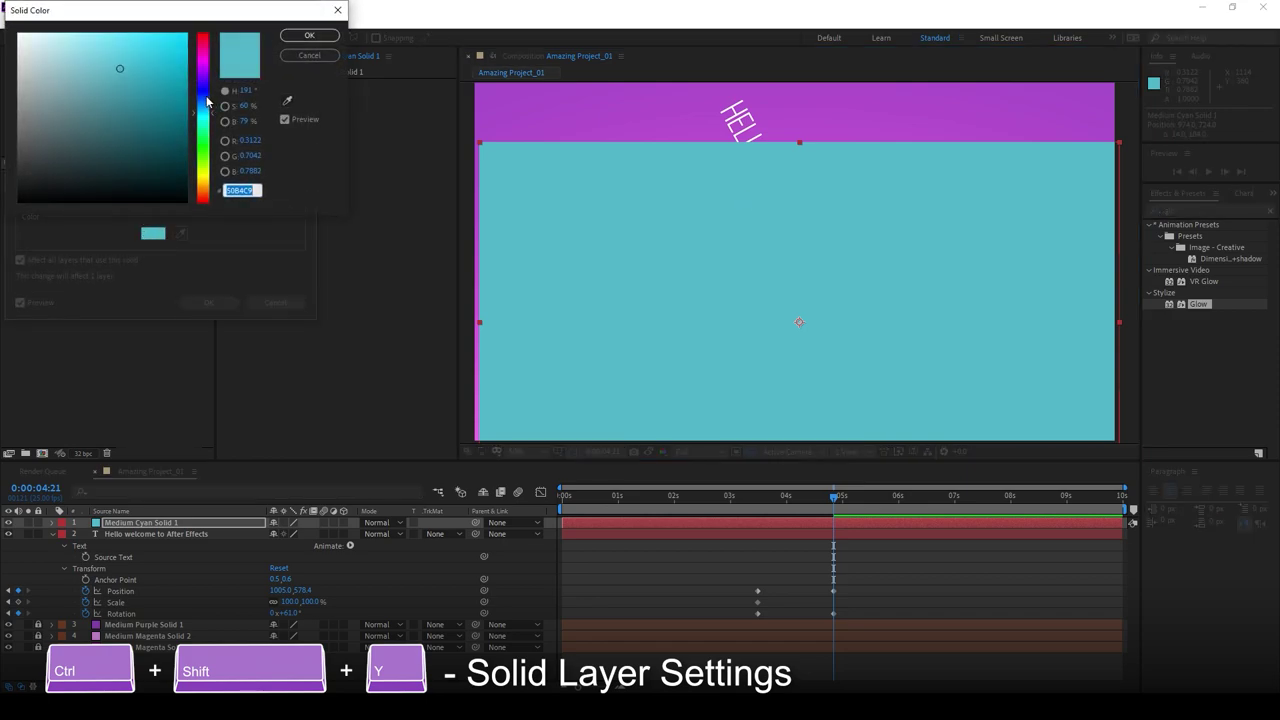
{"action": "left_click", "coordinate": [203, 128]}
{"action": "left_click", "coordinate": [309, 35]}
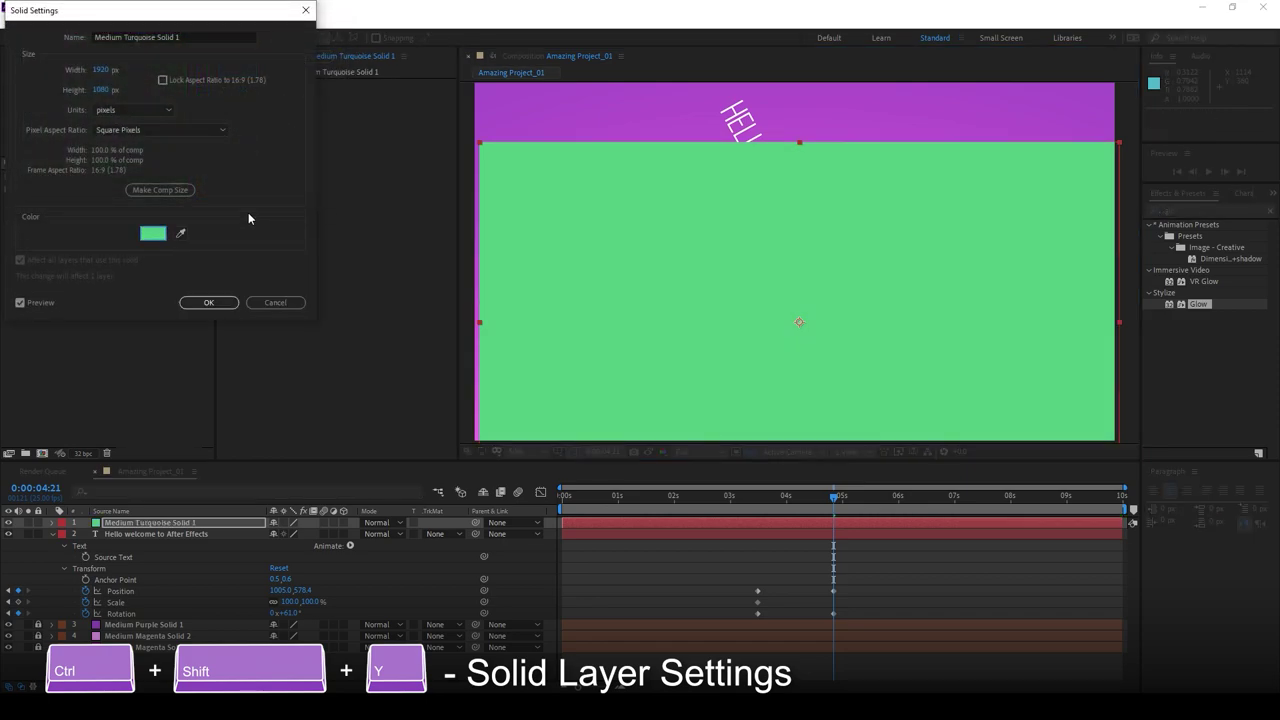
{"action": "left_click_drag", "start_coordinate": [101, 70], "coordinate": [98, 72]}
{"action": "left_click", "coordinate": [99, 70]}
{"action": "type", "text": "500"}
{"action": "left_click", "coordinate": [106, 89]}
{"action": "type", "text": "500"}
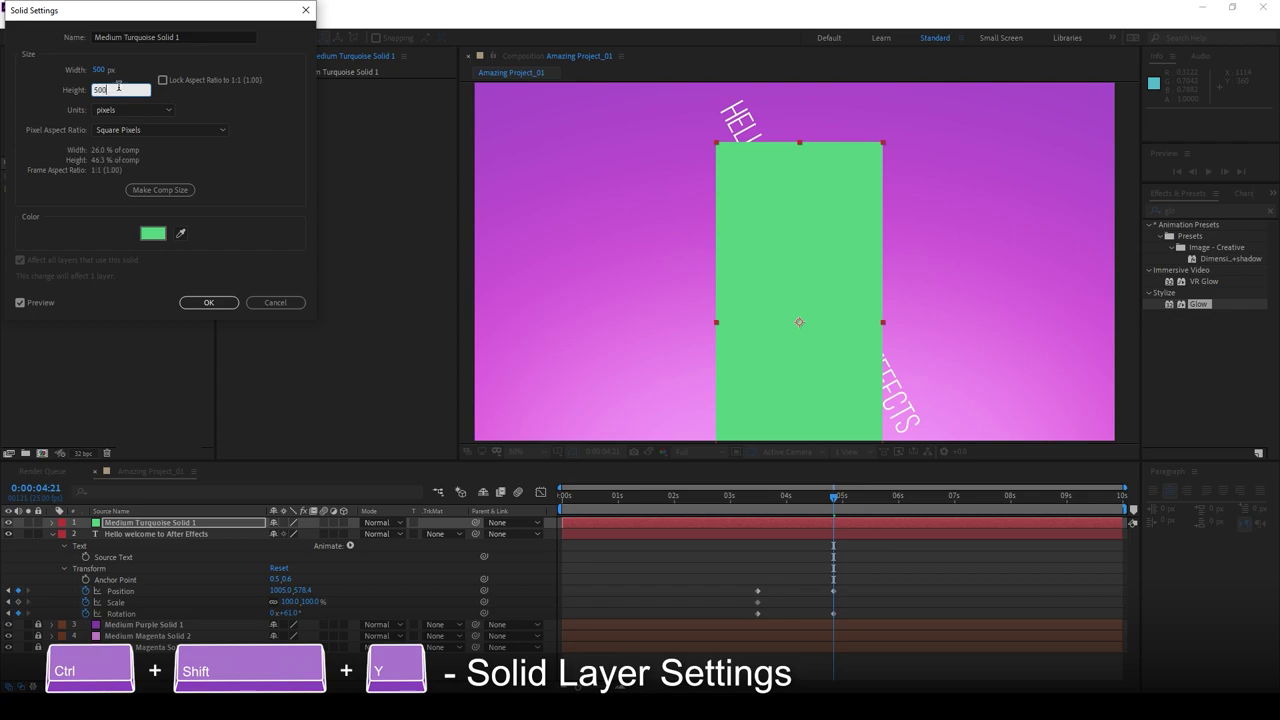
{"action": "key", "text": "Return"}
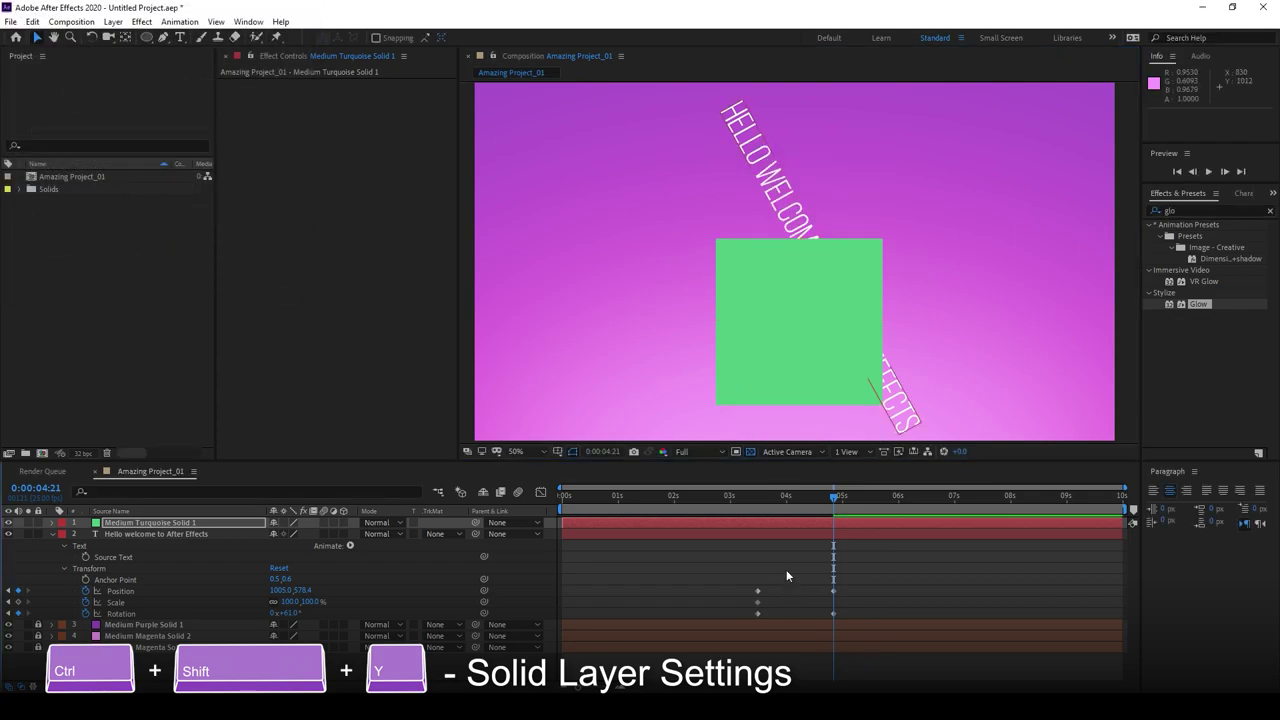
{"action": "left_click_drag", "start_coordinate": [811, 299], "coordinate": [566, 203]}
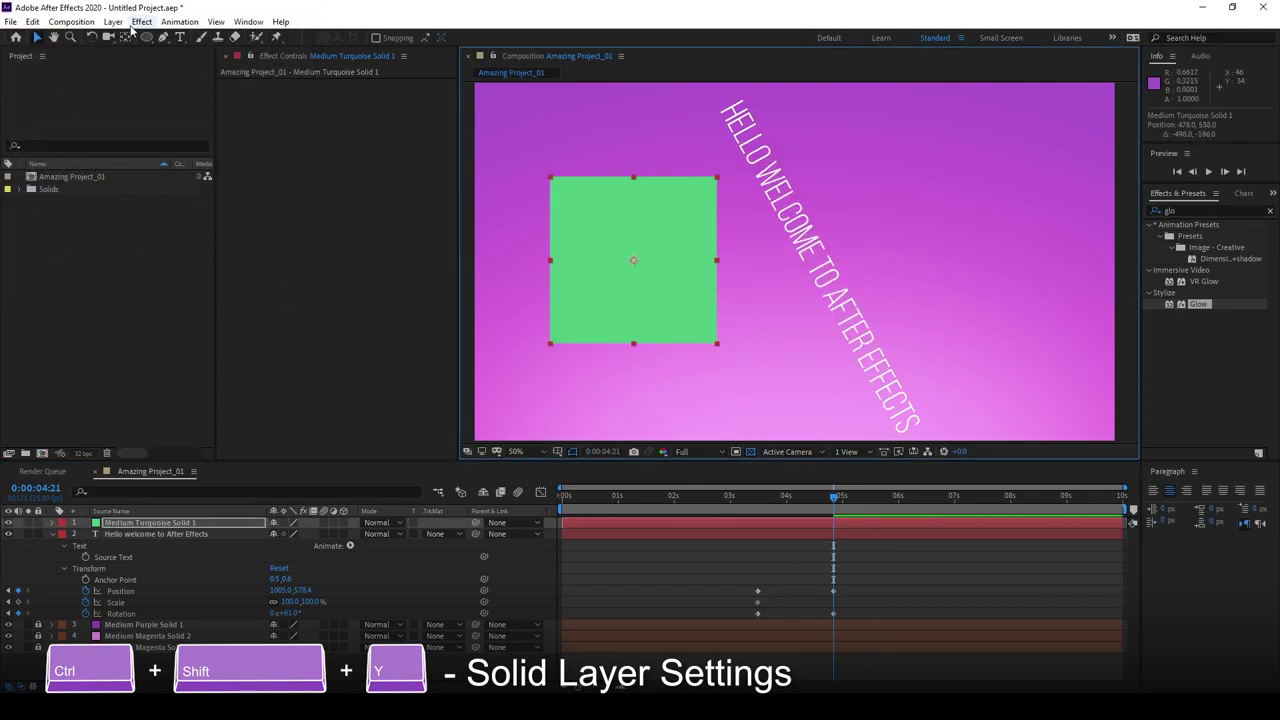
{"action": "key", "text": "g"}
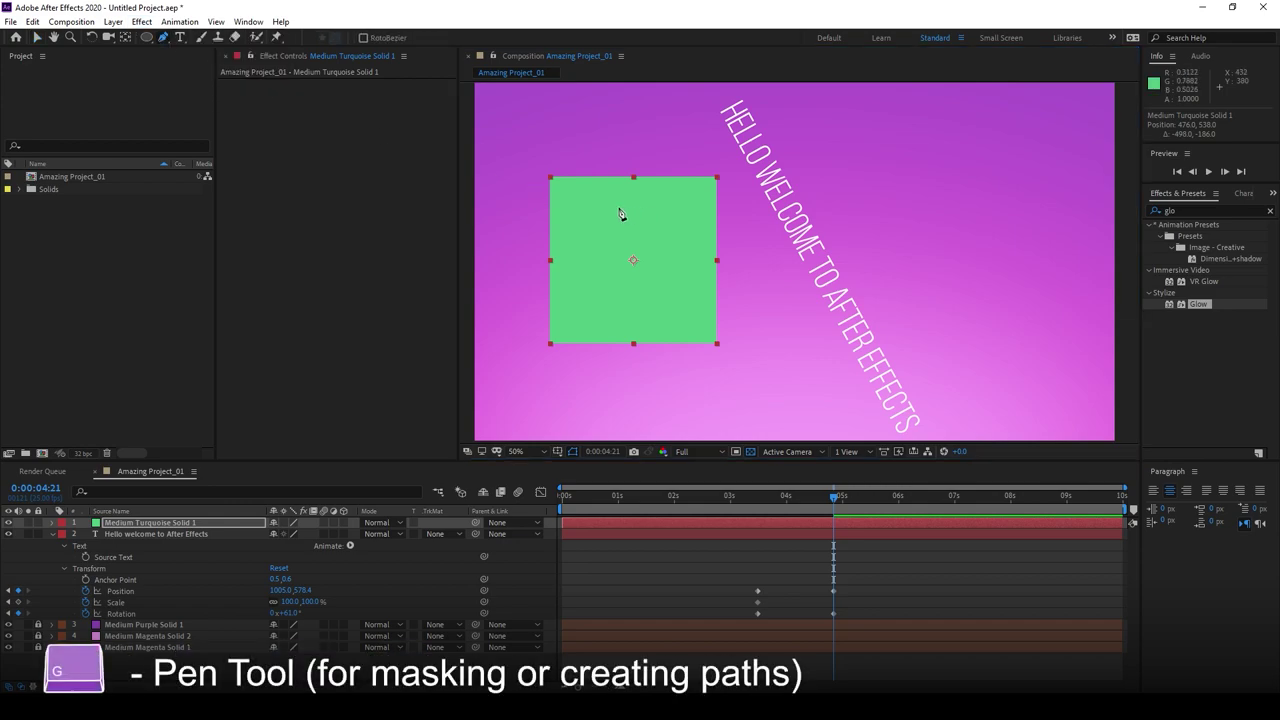
- Draw a closed curvy S-shaped mask on the green square with the Pen tool
{"action": "left_click_drag", "start_coordinate": [634, 200], "coordinate": [676, 188]}
{"action": "left_click_drag", "start_coordinate": [580, 259], "coordinate": [594, 280]}
{"action": "left_click_drag", "start_coordinate": [580, 302], "coordinate": [600, 326]}
{"action": "left_click_drag", "start_coordinate": [688, 287], "coordinate": [691, 254]}
{"action": "left_click", "coordinate": [681, 224]}
{"action": "left_click_drag", "start_coordinate": [641, 219], "coordinate": [667, 204]}
{"action": "left_click", "coordinate": [636, 201]}
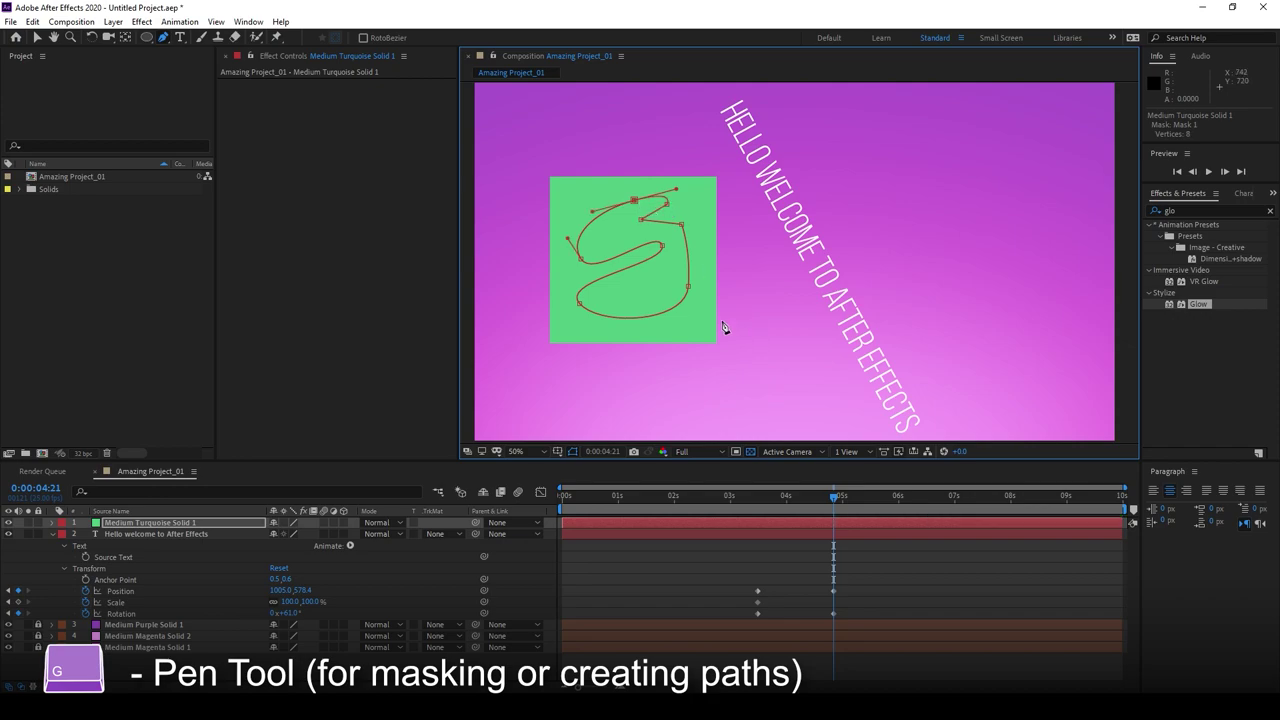
- Trim the masked solid layer to run from 0:00:02:24 to 0:00:05:21
{"action": "key", "text": "v"}
{"action": "left_click", "coordinate": [805, 568]}
{"action": "left_click", "coordinate": [821, 527]}
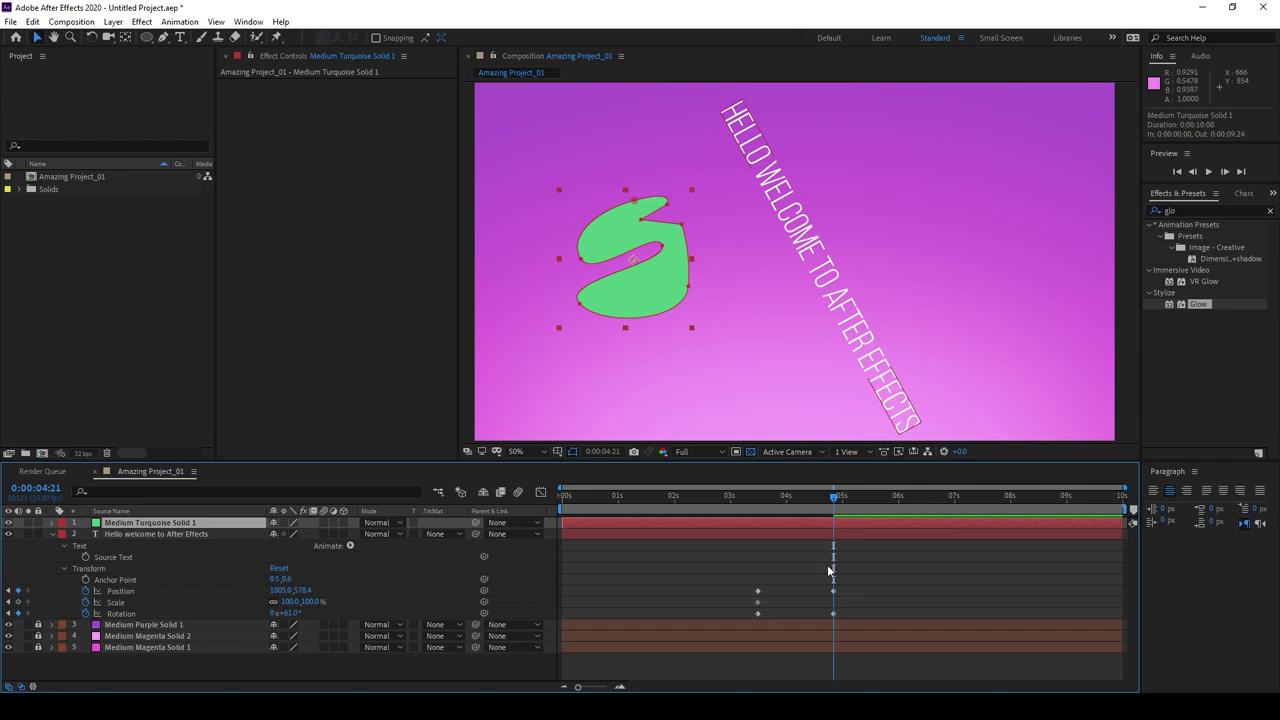
{"action": "left_click_drag", "start_coordinate": [1121, 522], "coordinate": [891, 537]}
{"action": "left_click_drag", "start_coordinate": [563, 522], "coordinate": [728, 522]}
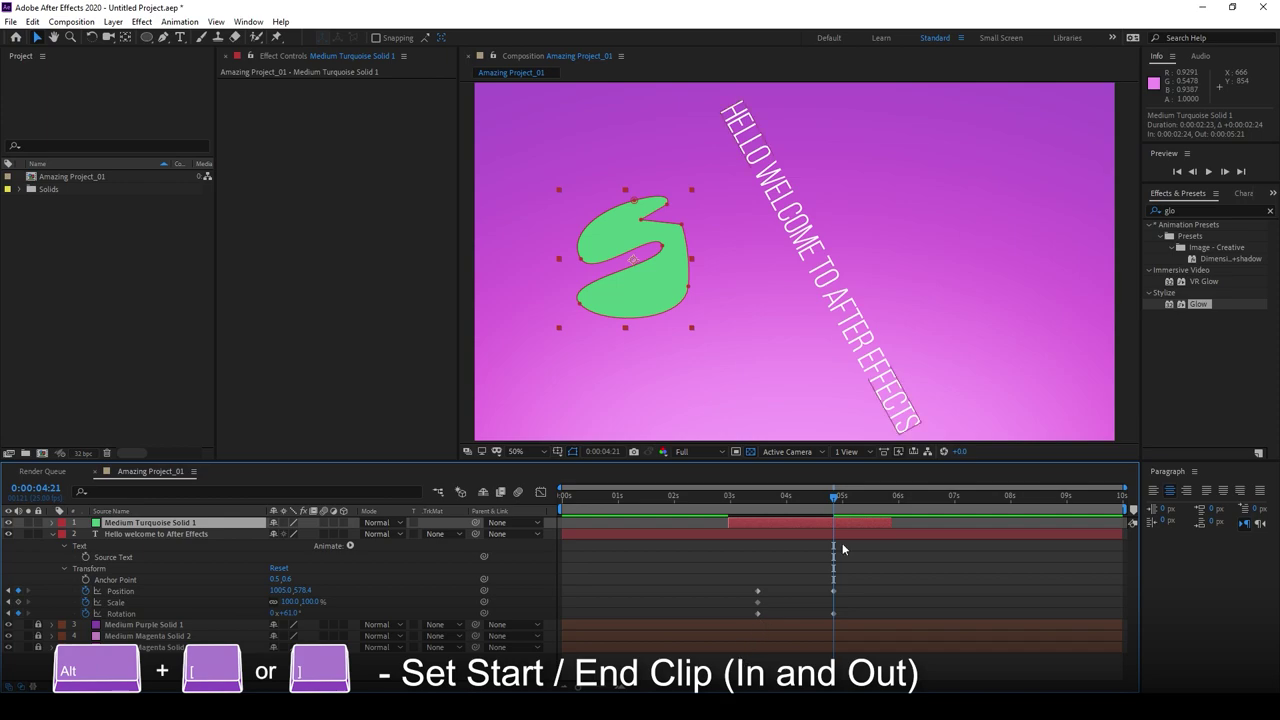
- Trim the solid's in point to 2:03 and out point to 4:23 with Alt+[ and Alt+]
{"action": "key", "text": "alt+bracketright"}
{"action": "key", "text": "alt+bracketleft"}
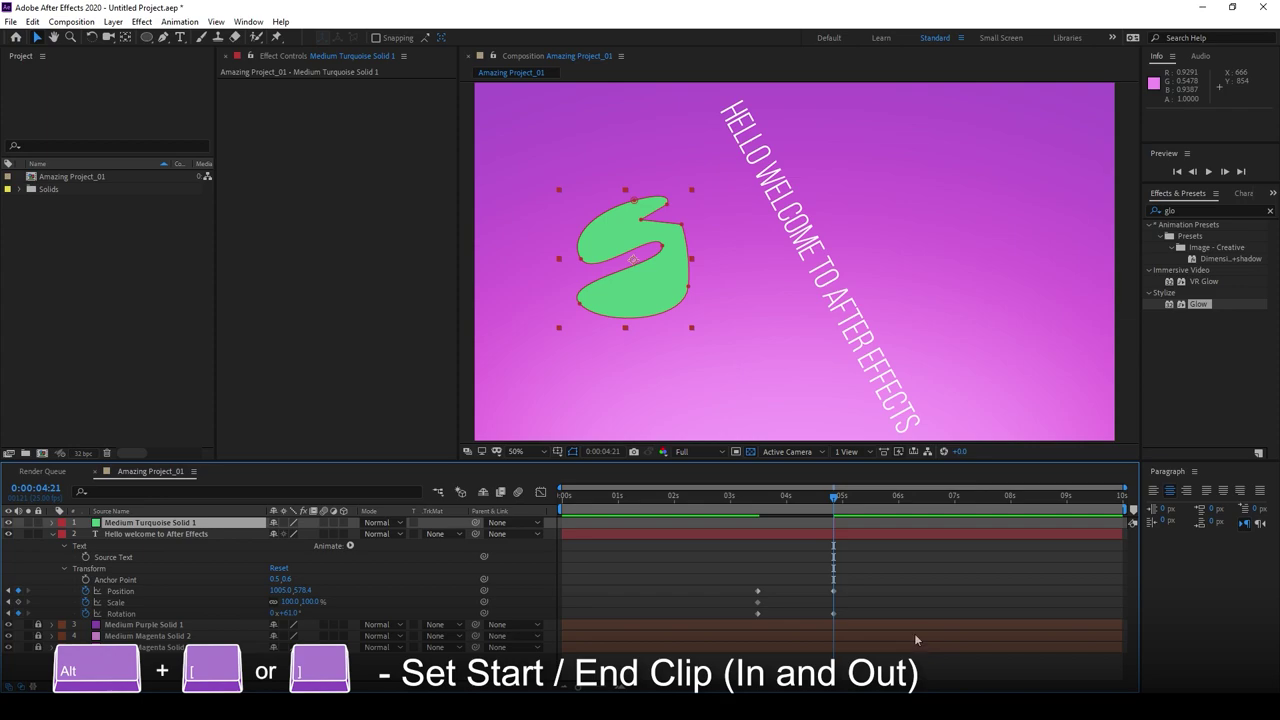
{"action": "left_click_drag", "start_coordinate": [813, 495], "coordinate": [680, 497]}
{"action": "key", "text": "alt+bracketleft"}
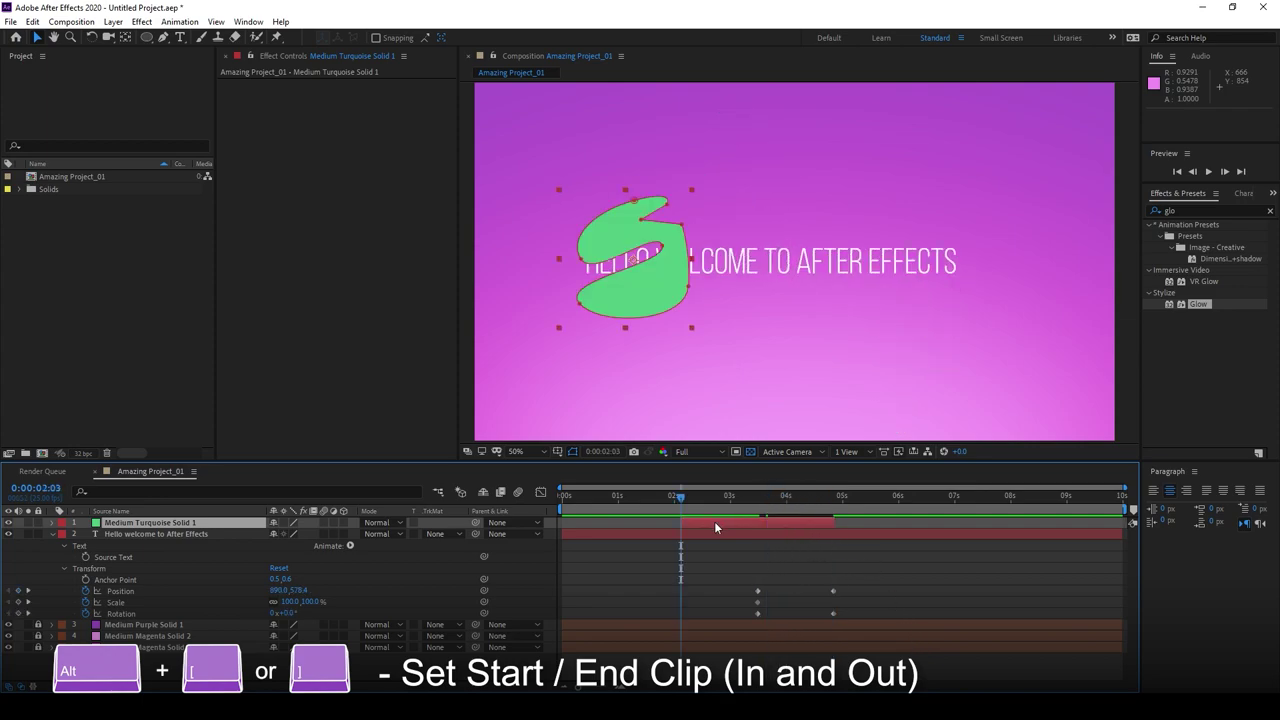
{"action": "left_click", "coordinate": [817, 498]}
{"action": "key", "text": "alt+bracketright"}
{"action": "left_click", "coordinate": [948, 496]}
{"action": "key", "text": "alt+bracketright"}
{"action": "left_click", "coordinate": [843, 497]}
{"action": "left_click", "coordinate": [839, 497]}
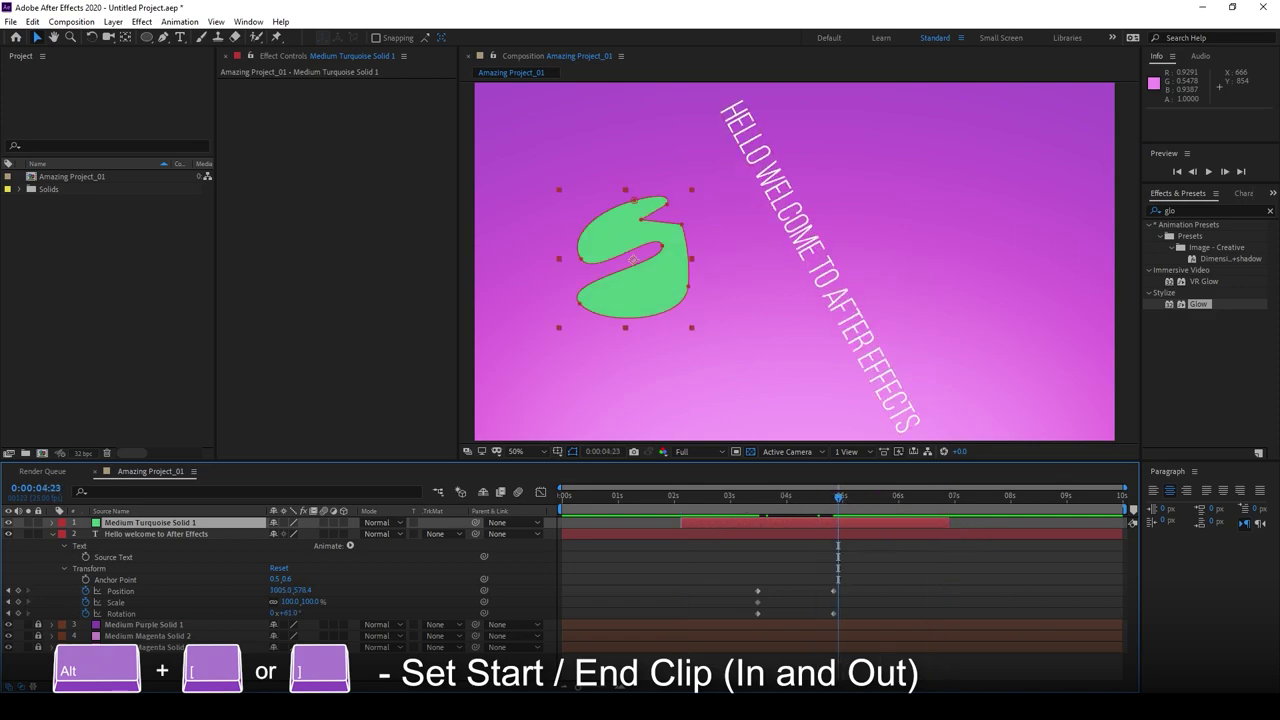
{"action": "key", "text": "alt+bracketright"}
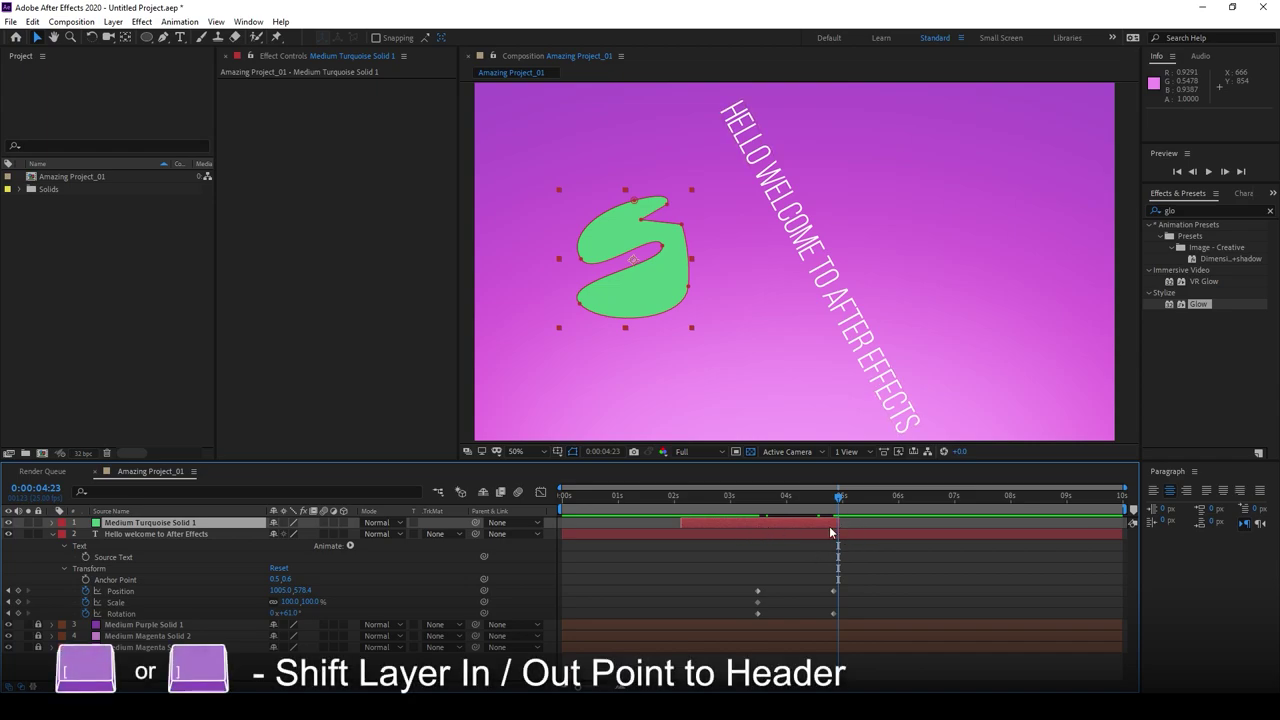
- Shift the solid with [ and ], then set its end so it runs 2:03 to 4:22
{"action": "key", "text": "bracketleft"}
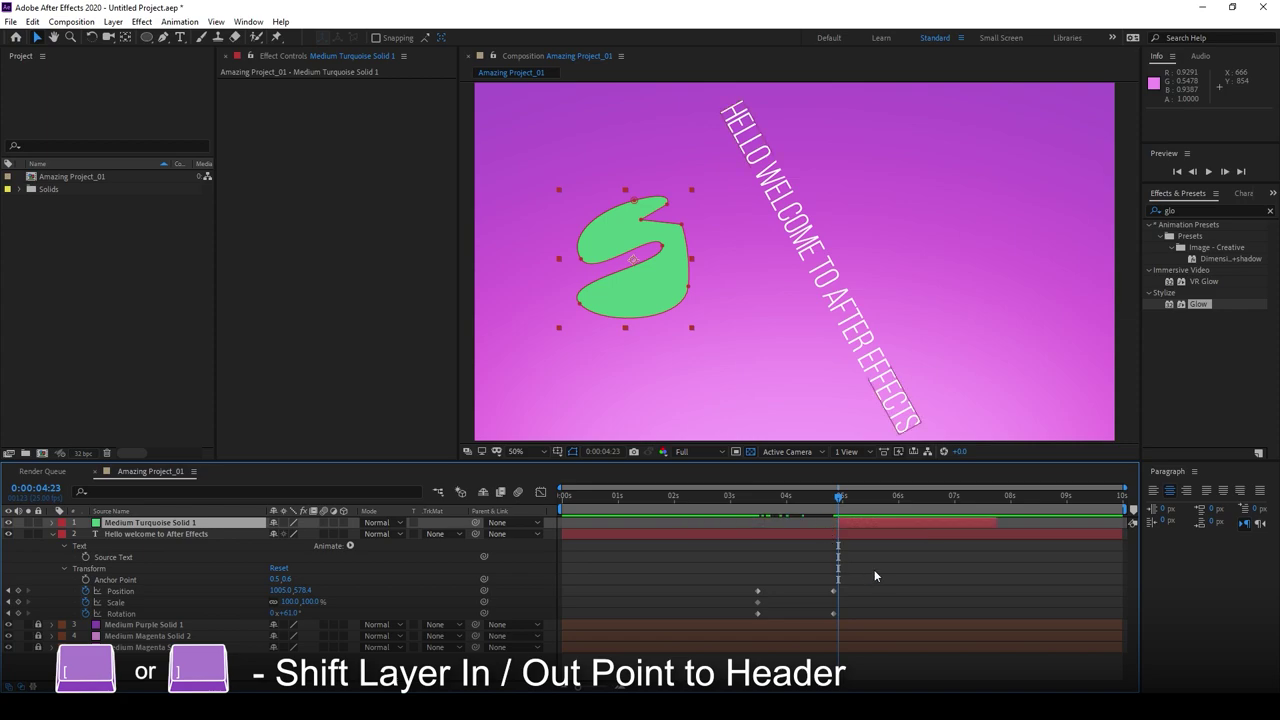
{"action": "key", "text": "bracketright"}
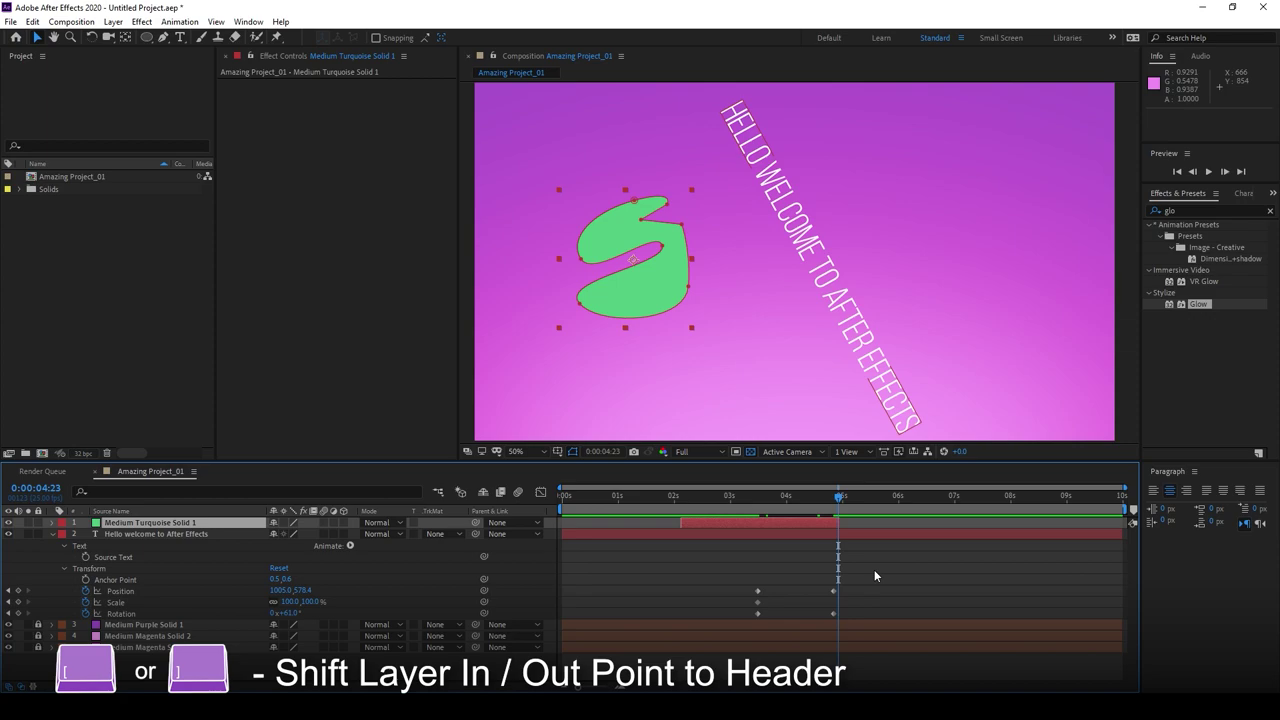
{"action": "key", "text": "bracketleft"}
{"action": "key", "text": "bracketright"}
{"action": "scroll", "coordinate": [845, 550], "scroll_direction": "up", "scroll_amount": 5}
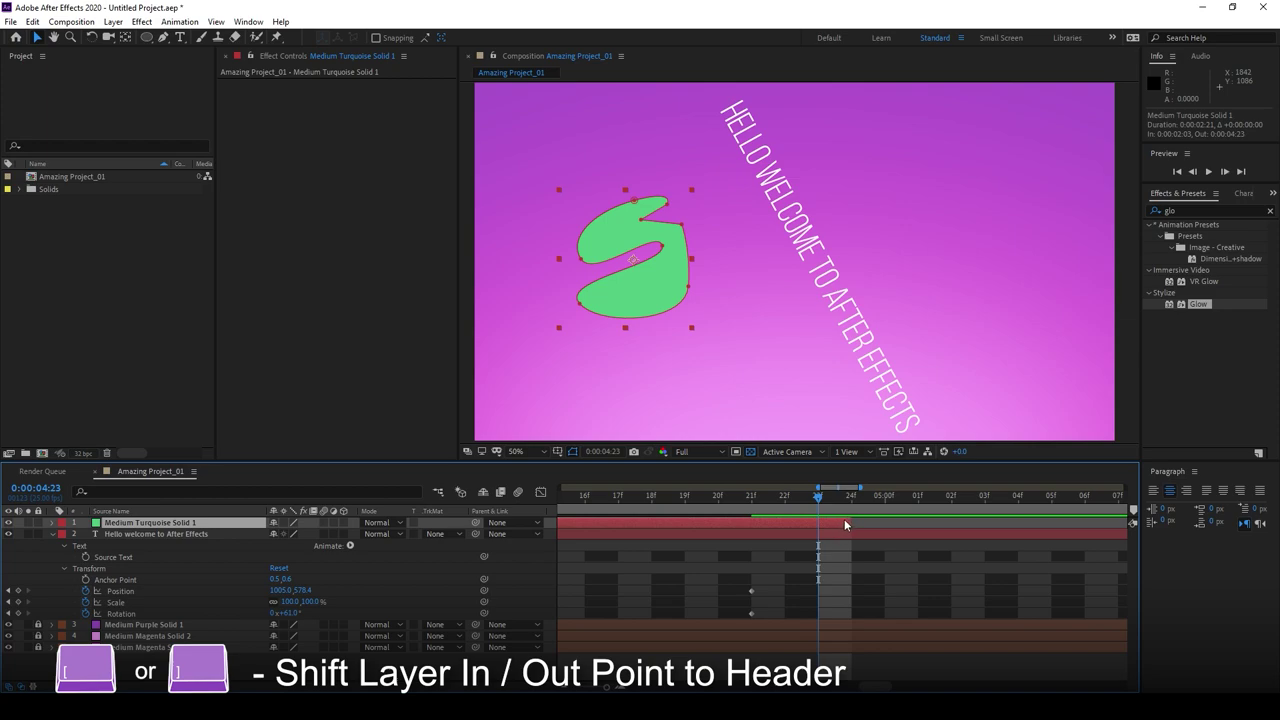
{"action": "key", "text": "alt+]"}
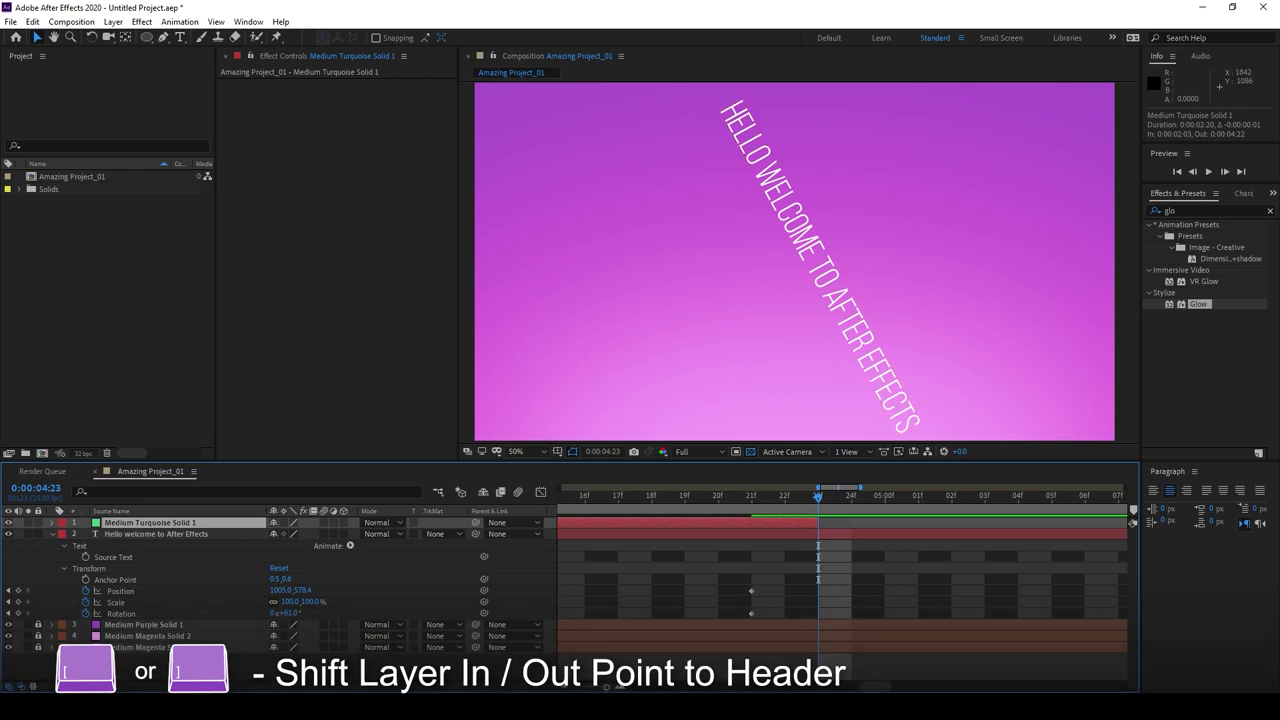
{"action": "key", "text": ";"}
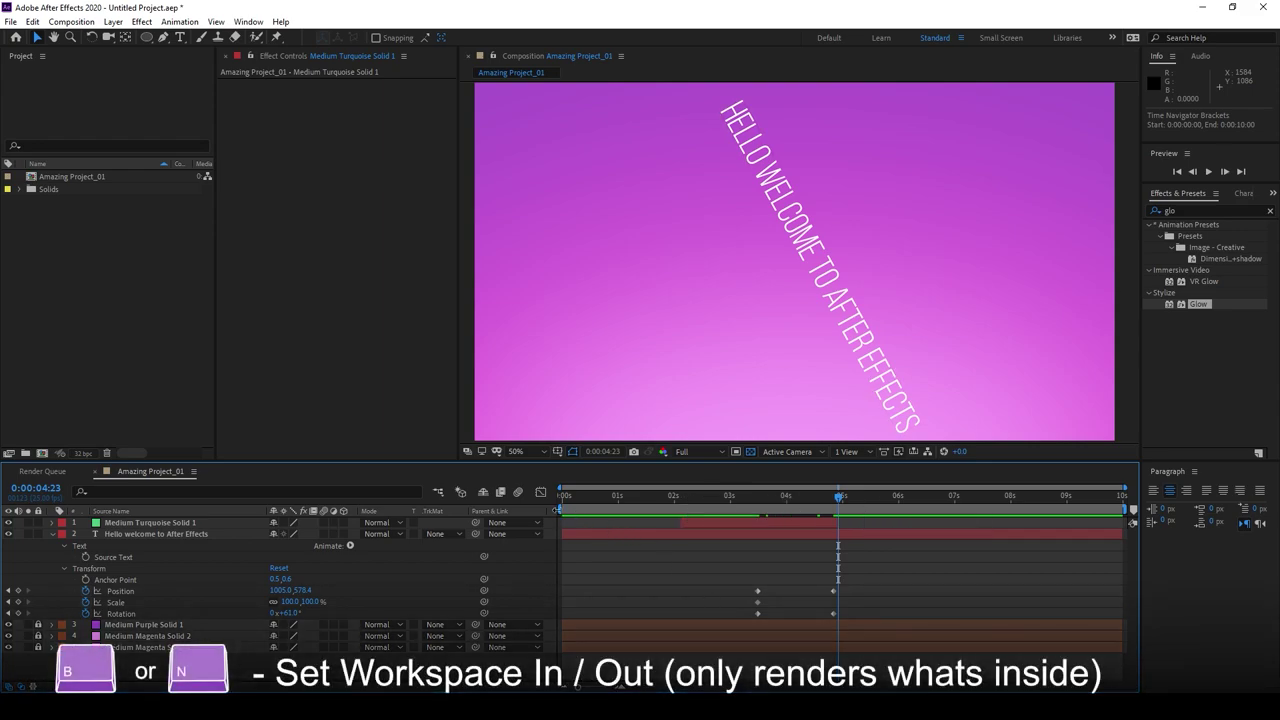
- Set the work area from 0:00:02:00 to 0:00:06:00 using B and N
{"action": "left_click_drag", "start_coordinate": [555, 508], "coordinate": [637, 514]}
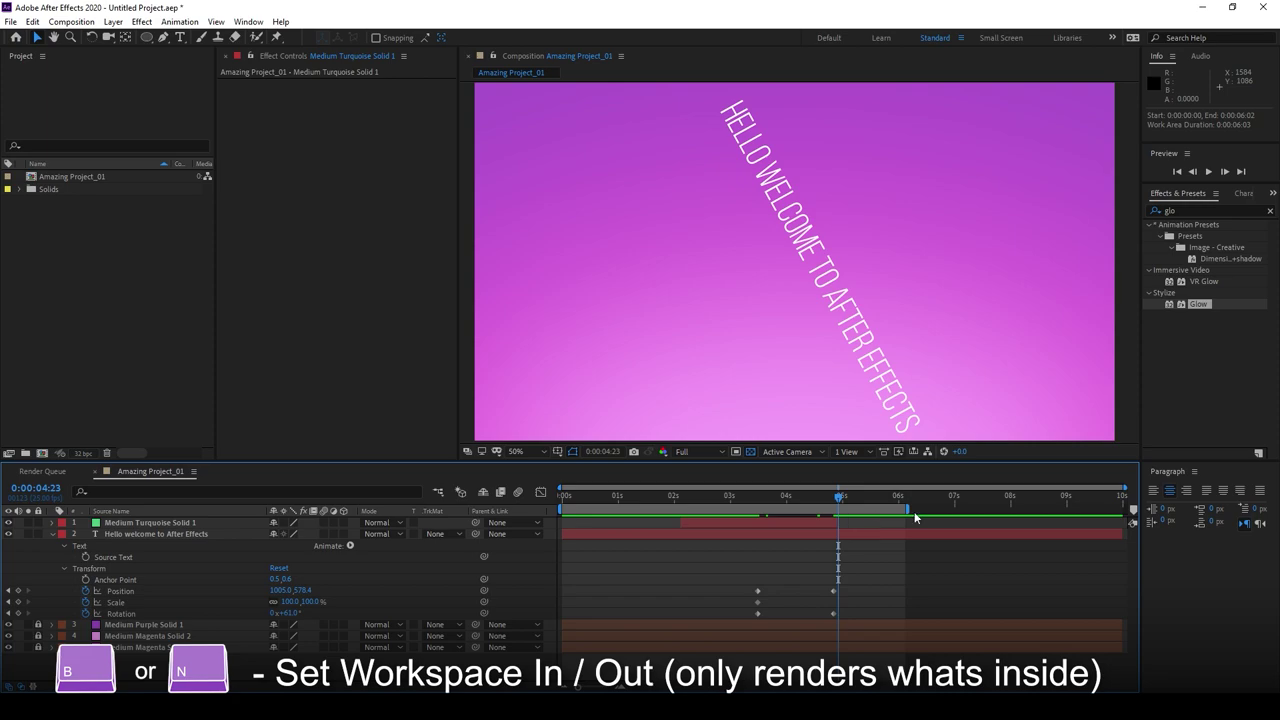
{"action": "left_click_drag", "start_coordinate": [908, 510], "coordinate": [902, 511]}
{"action": "left_click_drag", "start_coordinate": [902, 508], "coordinate": [1147, 512]}
{"action": "left_click", "coordinate": [671, 496]}
{"action": "key", "text": "b"}
{"action": "left_click", "coordinate": [898, 496]}
{"action": "key", "text": "n"}
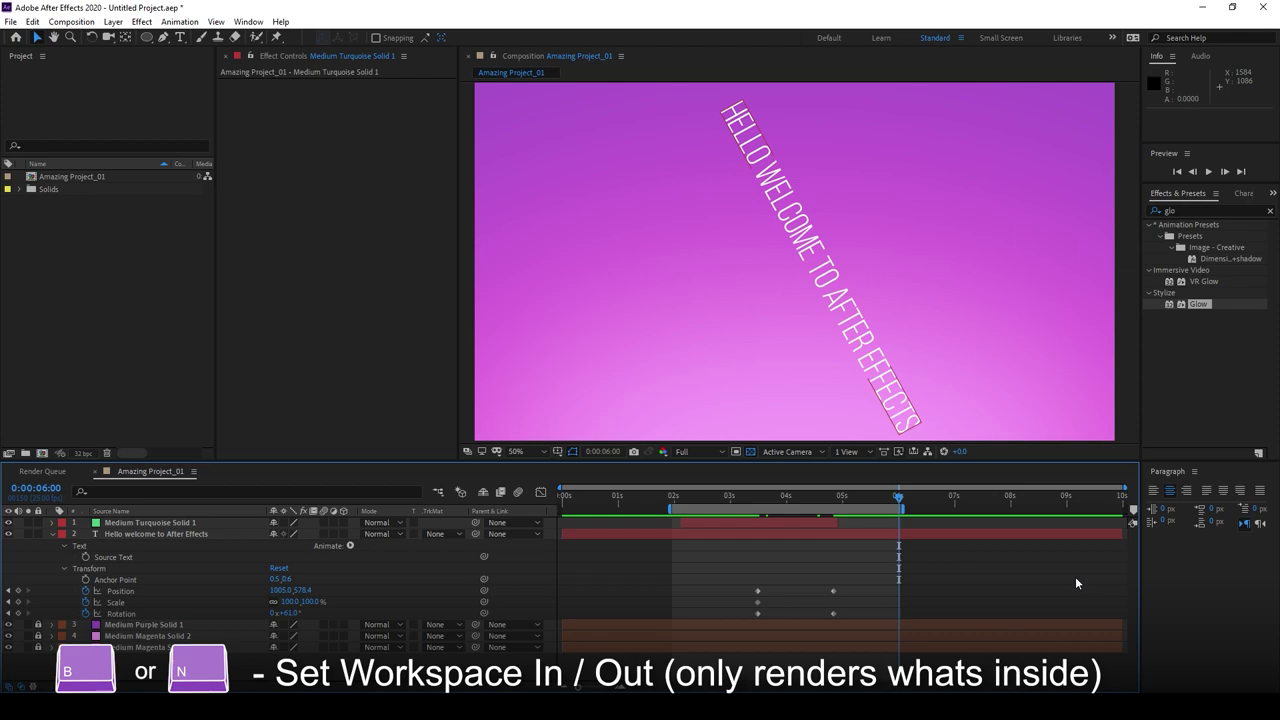
{"action": "left_click", "coordinate": [1076, 583]}
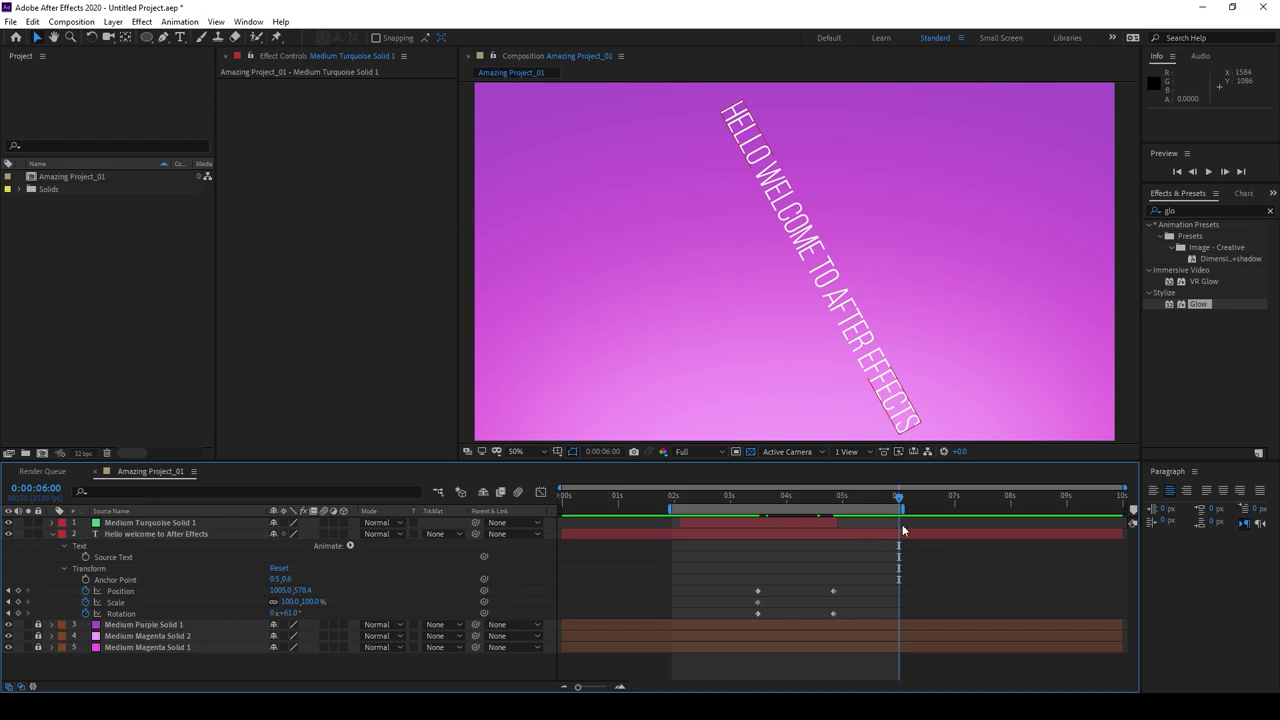
- Add Amazing Project_01 to the render queue with Ctrl+M, then undo to remove it
{"action": "left_click", "coordinate": [64, 22]}
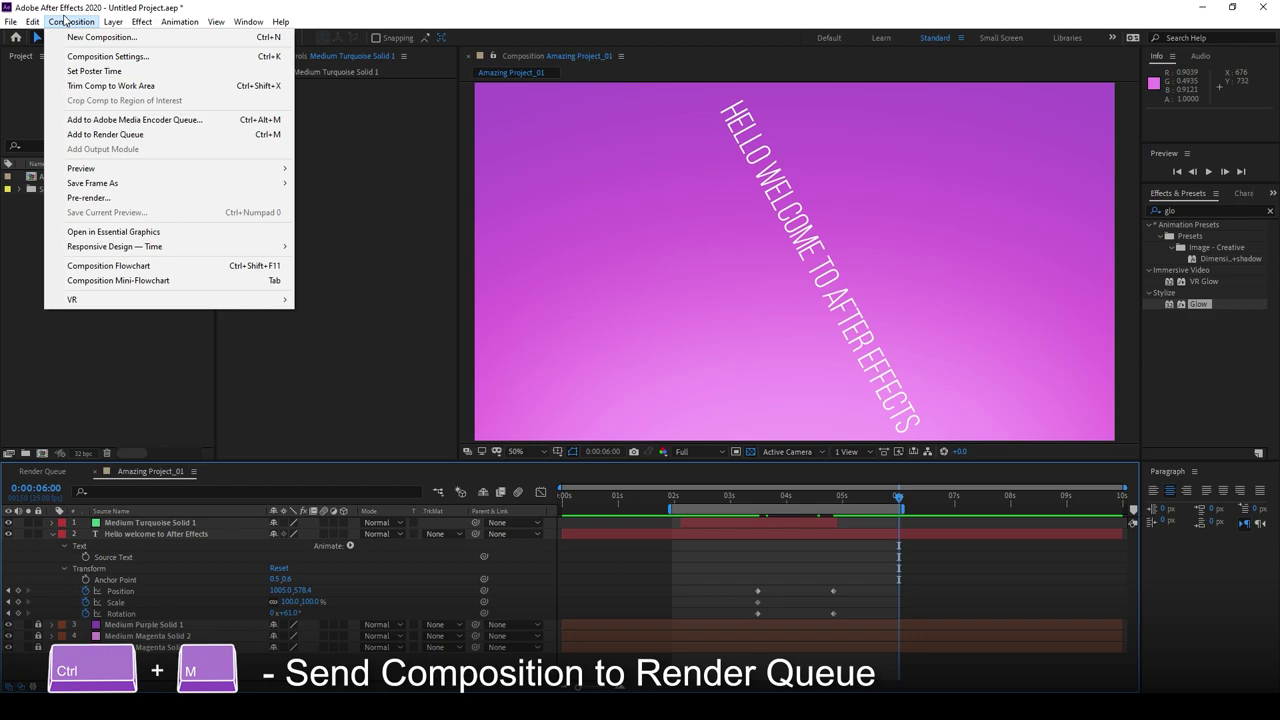
{"action": "left_click", "coordinate": [904, 576]}
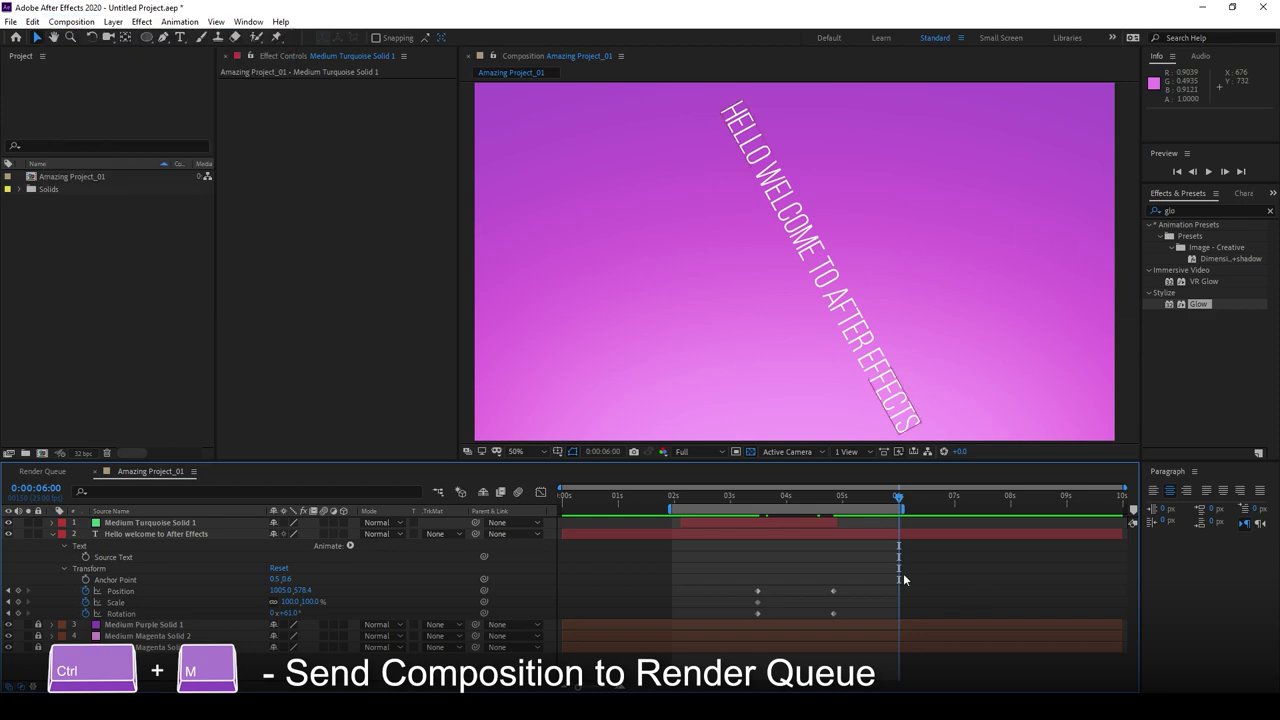
{"action": "key", "text": "ctrl+m"}
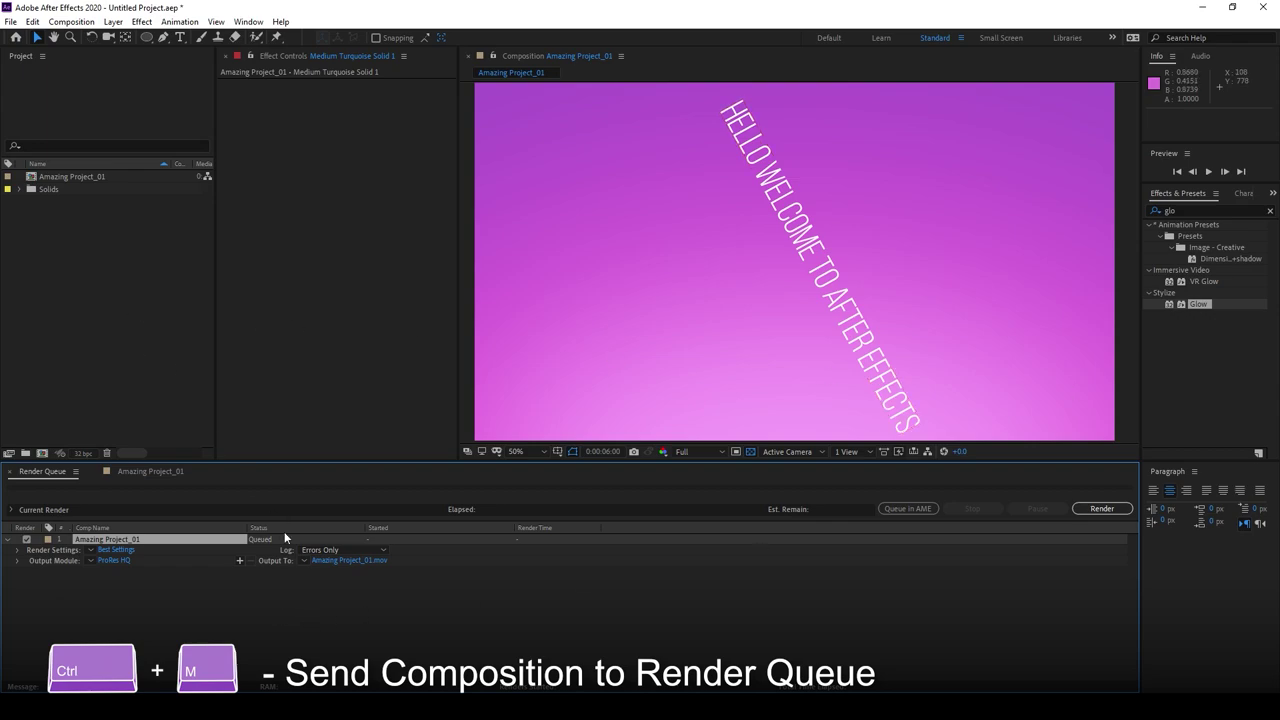
{"action": "key", "text": "ctrl+z"}
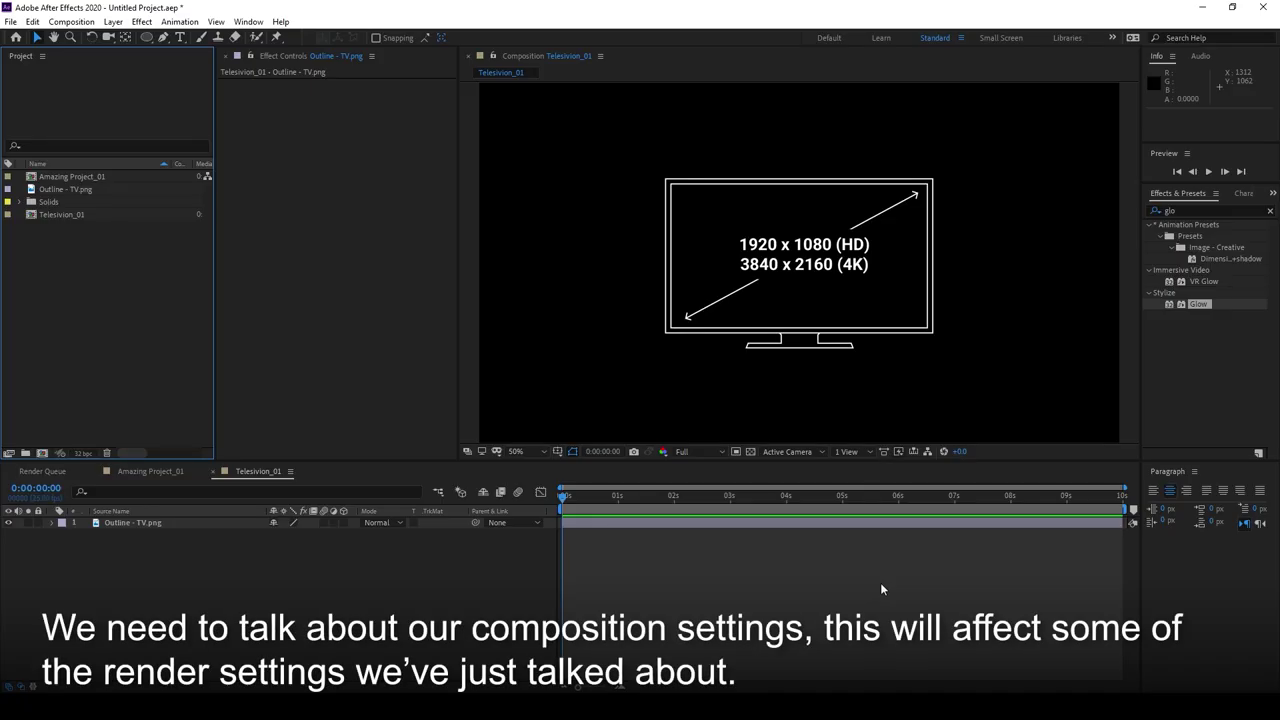
- Cancel the New Composition dialog and bring up Telesivion_01's settings (HDTV 1080 25, 1920×1080)
{"action": "left_click", "coordinate": [43, 455]}
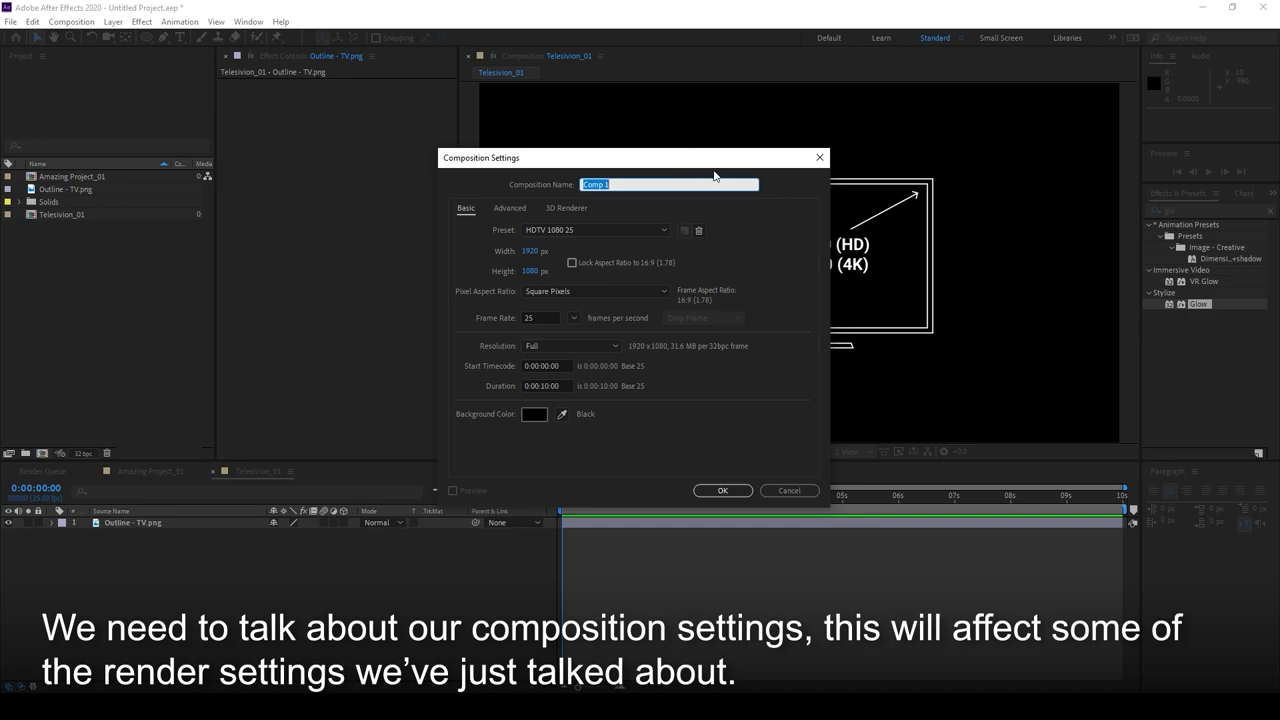
{"action": "left_click", "coordinate": [789, 490]}
{"action": "left_click", "coordinate": [774, 592]}
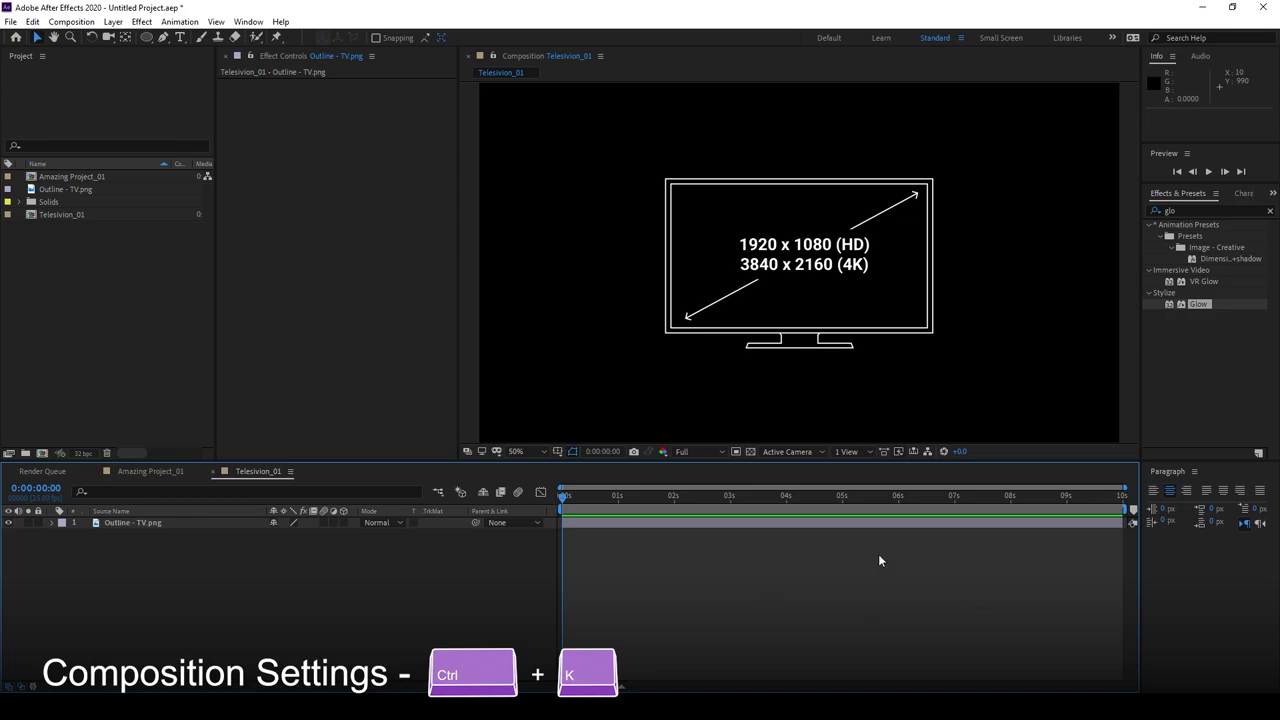
{"action": "key", "text": "ctrl+k"}
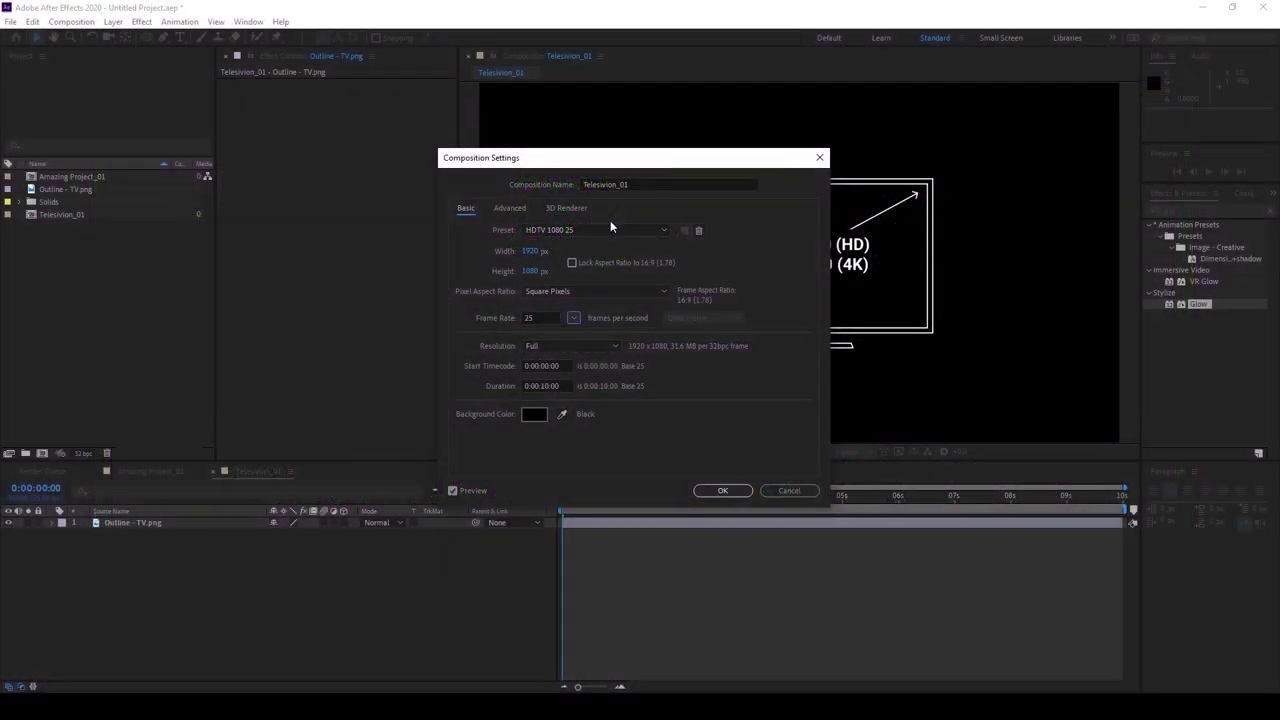
- Switch Telesivion_01 to the UHD 4K 25 preset at 3840×2160 and apply it
{"action": "left_click", "coordinate": [609, 228]}
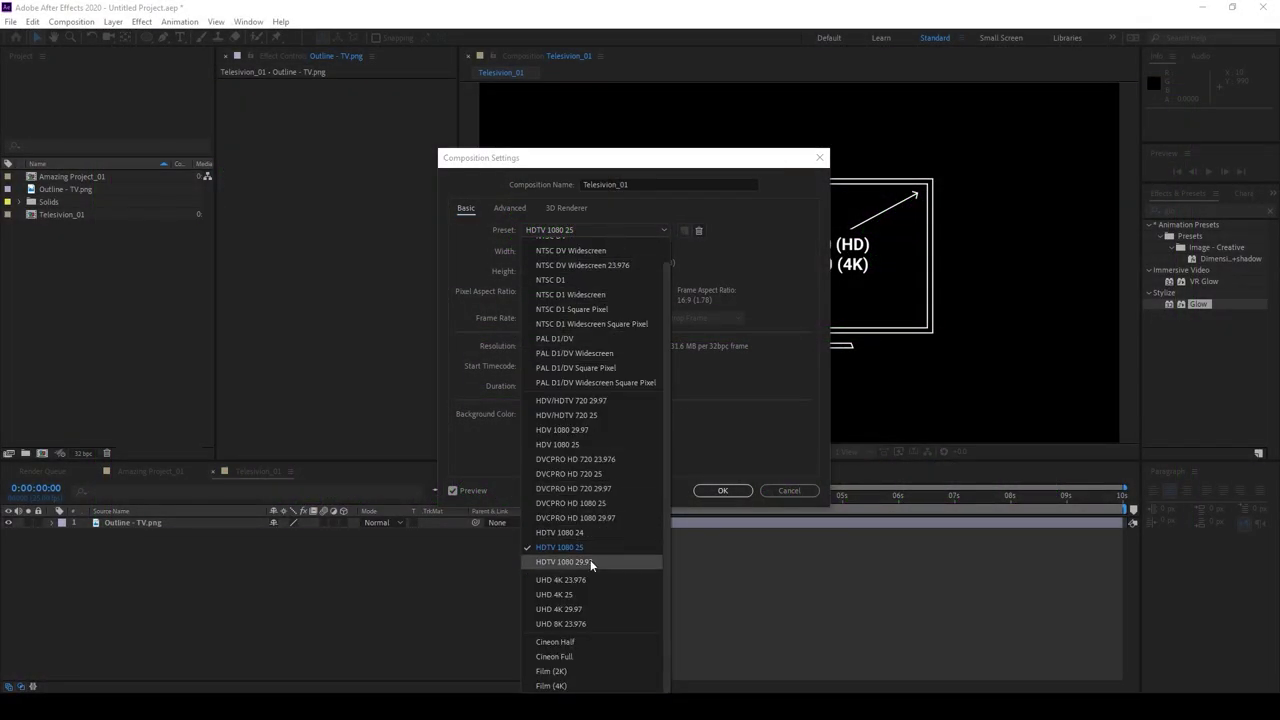
{"action": "left_click", "coordinate": [556, 594]}
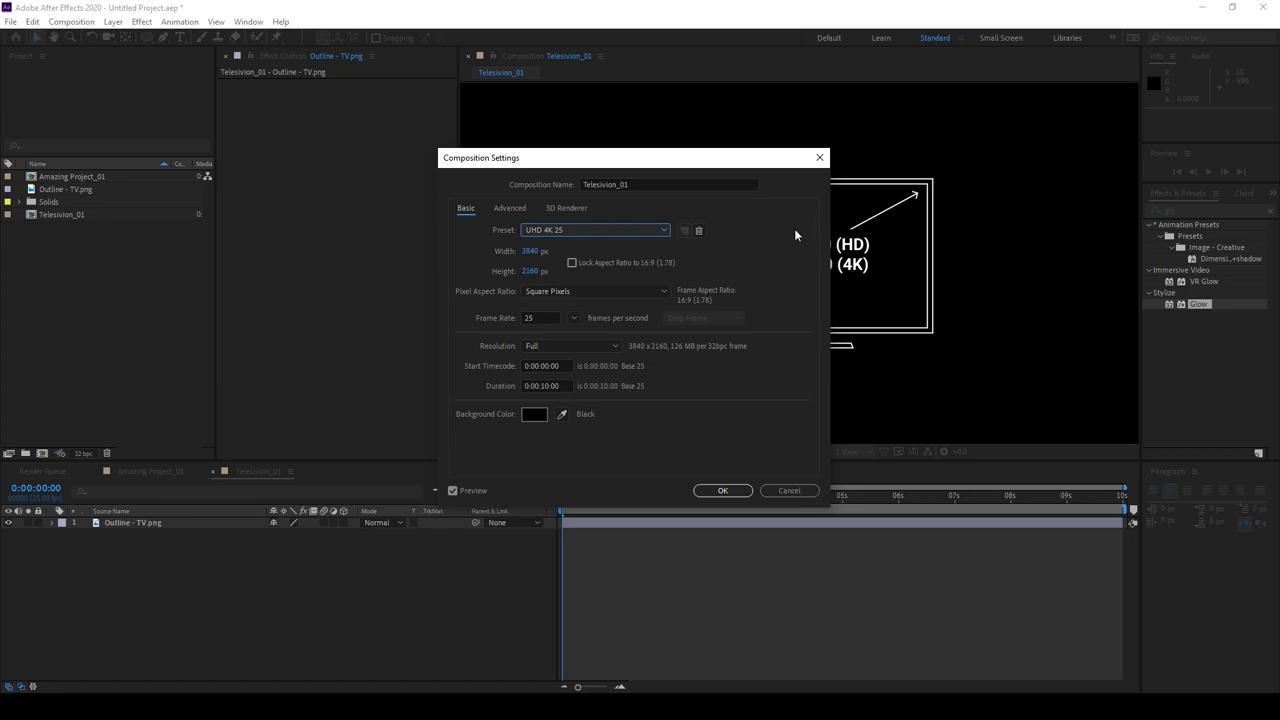
{"action": "left_click", "coordinate": [590, 229]}
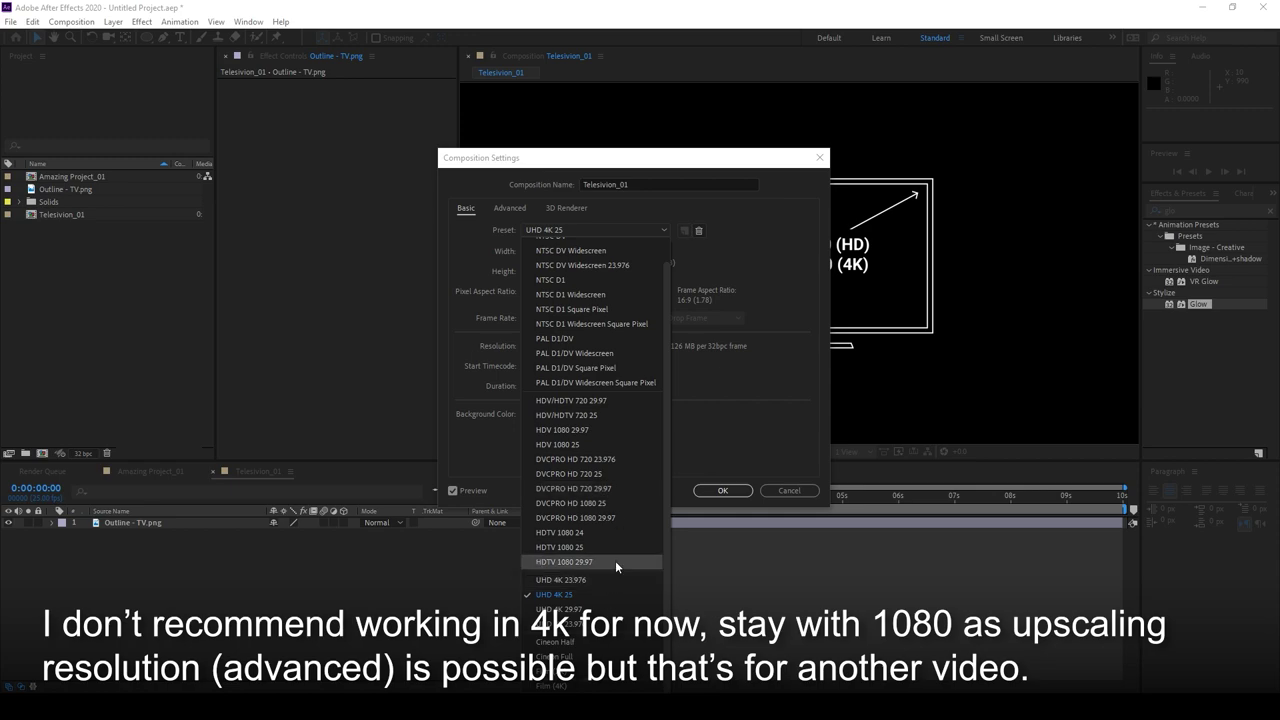
{"action": "left_click", "coordinate": [818, 309]}
{"action": "left_click", "coordinate": [795, 490]}
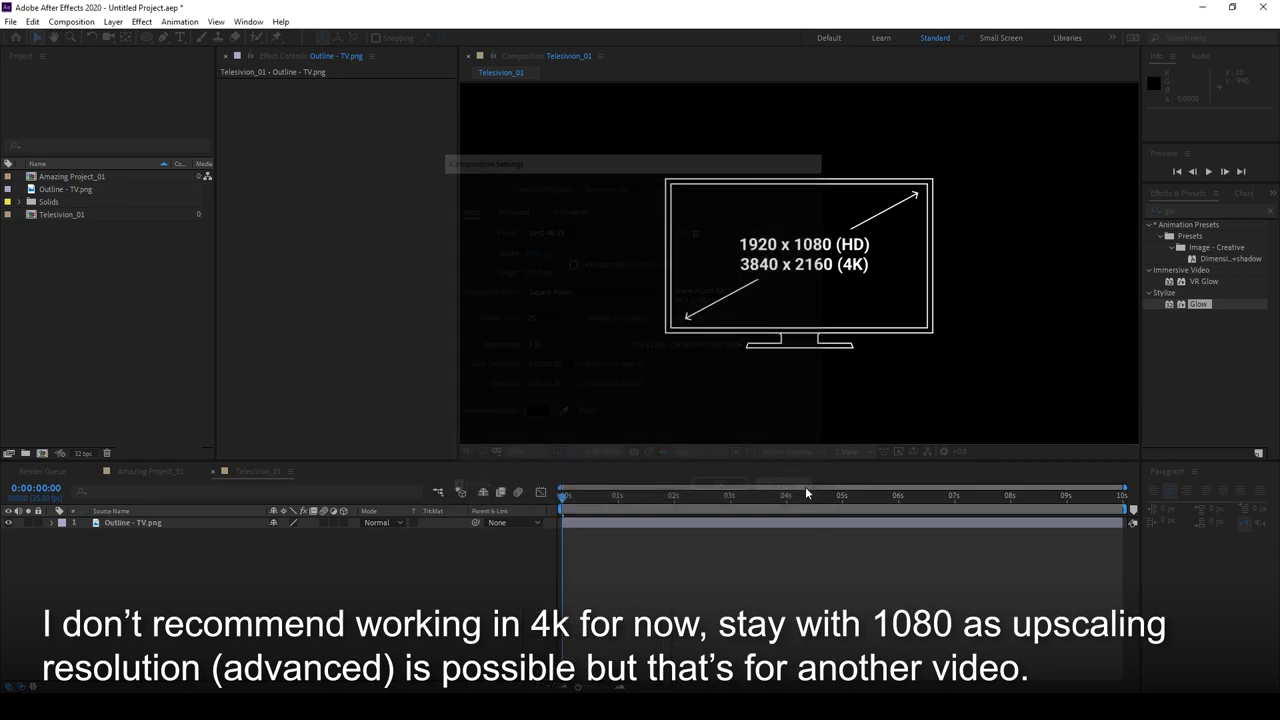
{"action": "scroll", "coordinate": [818, 253], "scroll_direction": "down", "scroll_amount": 2}
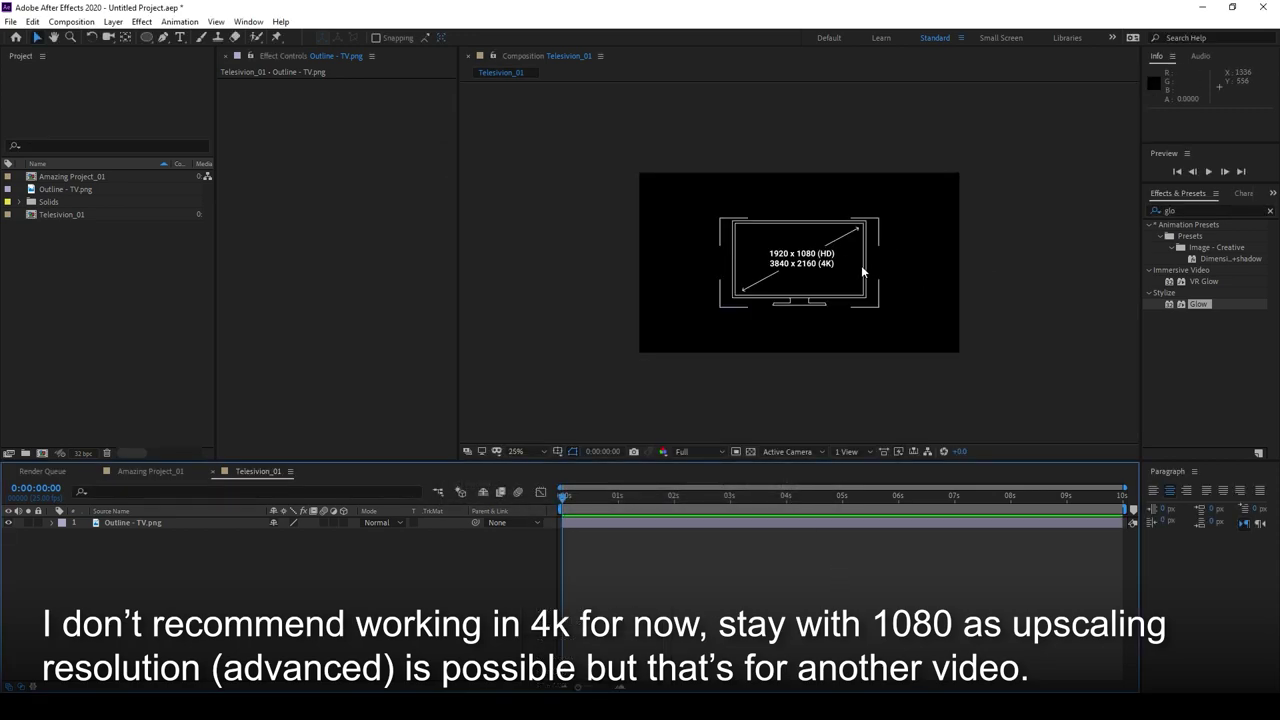
{"action": "scroll", "coordinate": [818, 253], "scroll_direction": "up", "scroll_amount": 2}
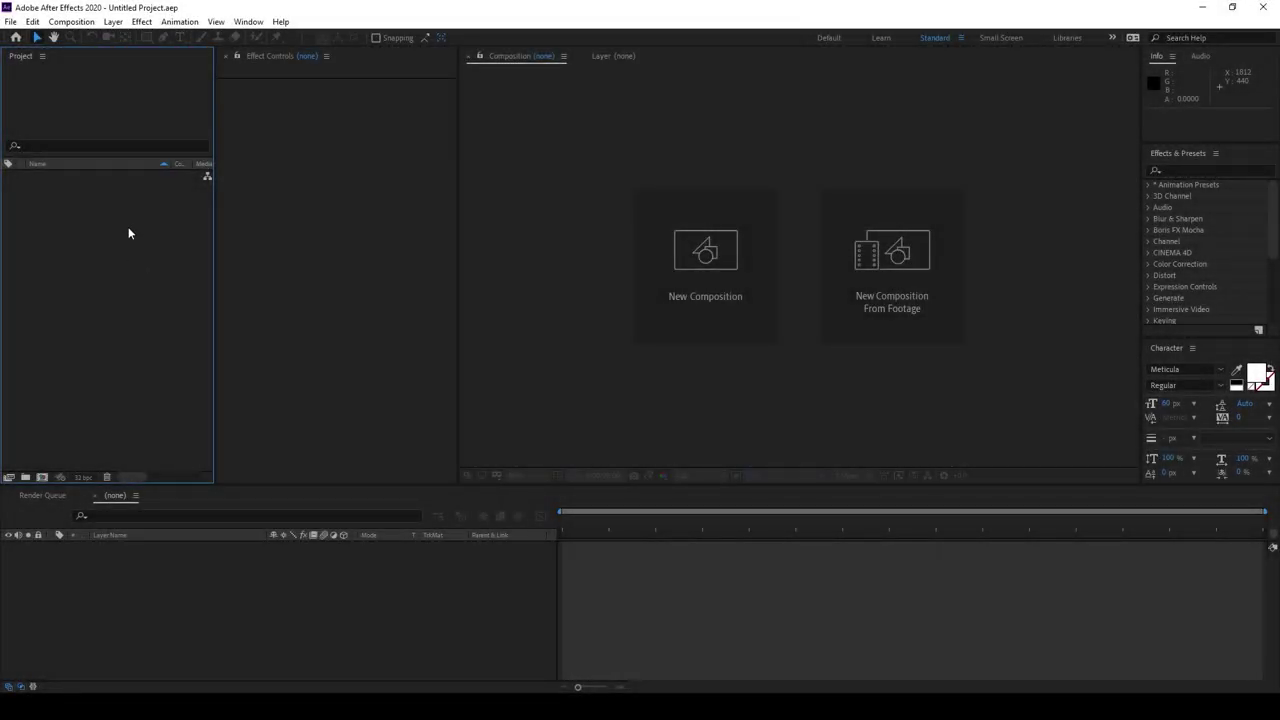
- Create Comp 1 at 1920×1080, 10 seconds, toggling frame rate to 30 and back to 25
{"action": "right_click", "coordinate": [119, 236]}
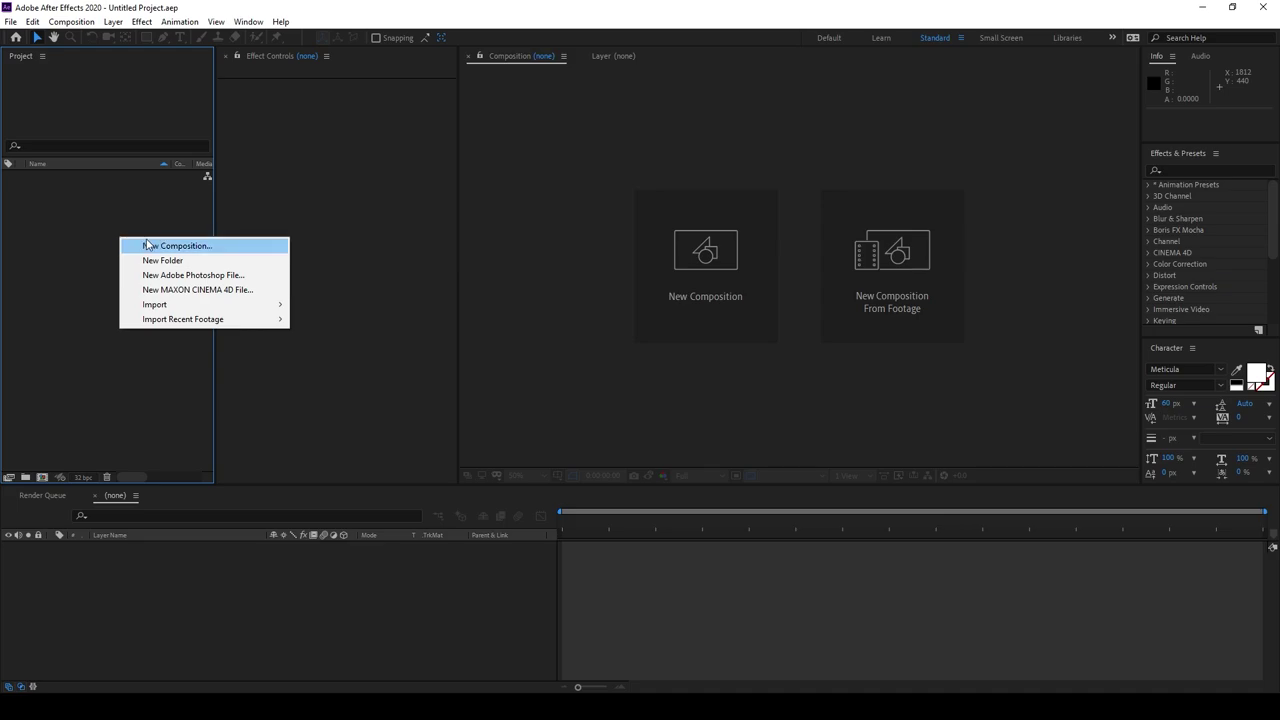
{"action": "left_click", "coordinate": [212, 246]}
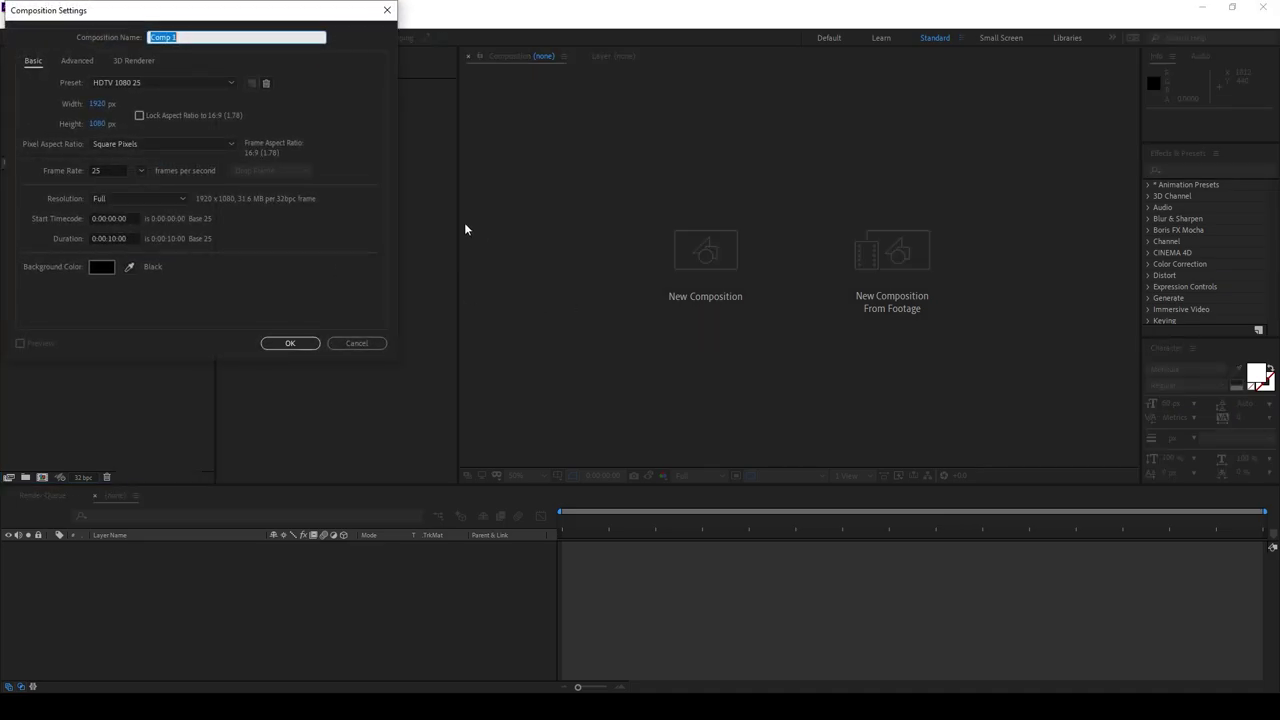
{"action": "left_click_drag", "start_coordinate": [210, 8], "coordinate": [514, 101]}
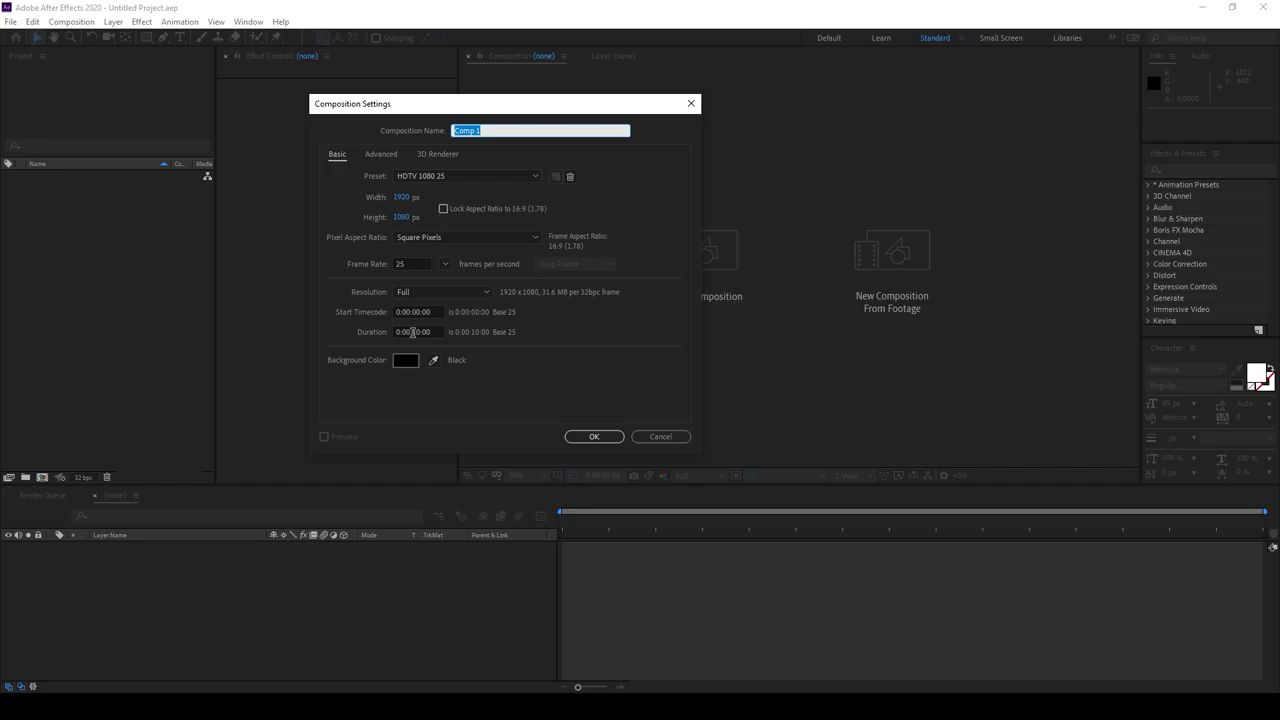
{"action": "left_click_drag", "start_coordinate": [412, 331], "coordinate": [438, 331]}
{"action": "left_click", "coordinate": [402, 264]}
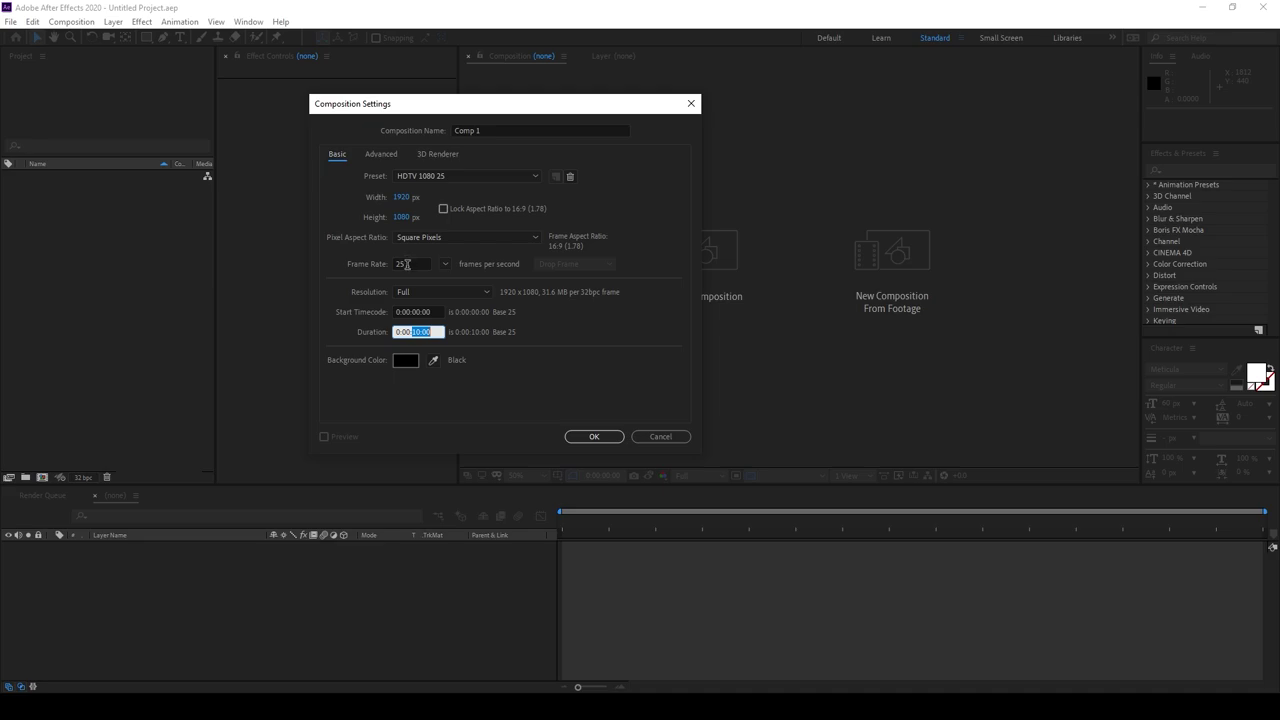
{"action": "left_click", "coordinate": [339, 199]}
{"action": "left_click", "coordinate": [444, 264]}
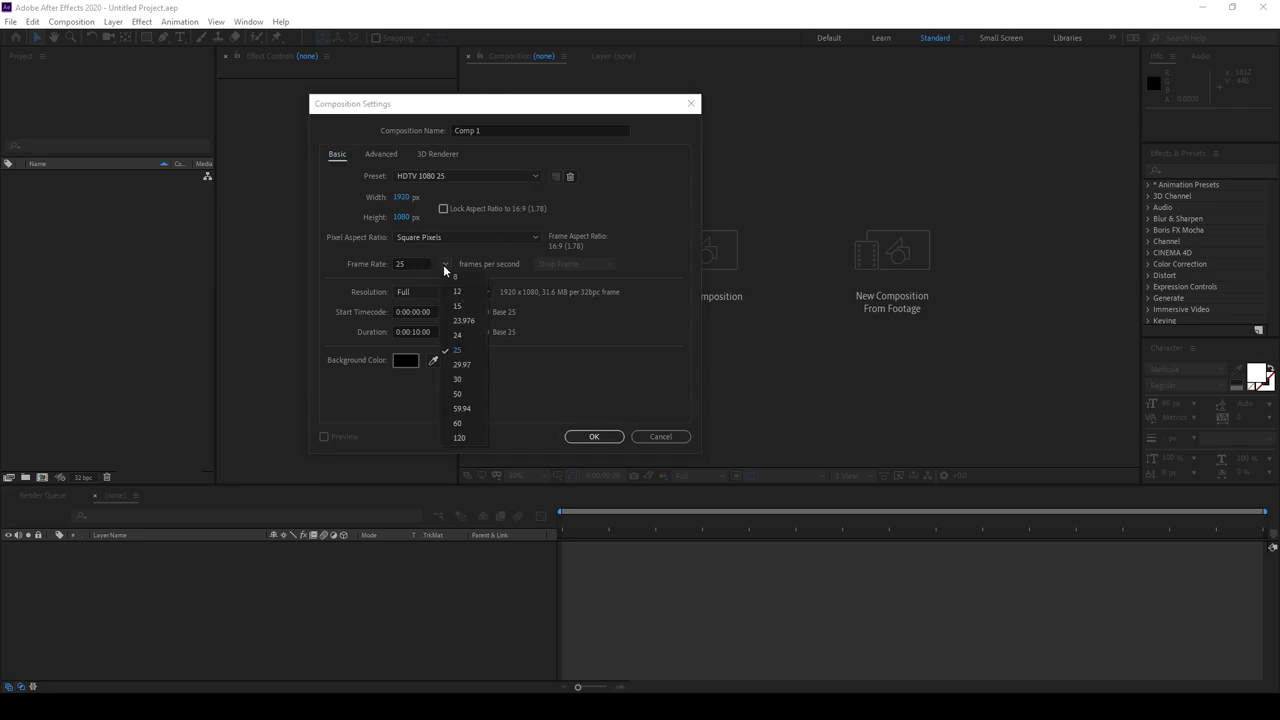
{"action": "left_click", "coordinate": [480, 377]}
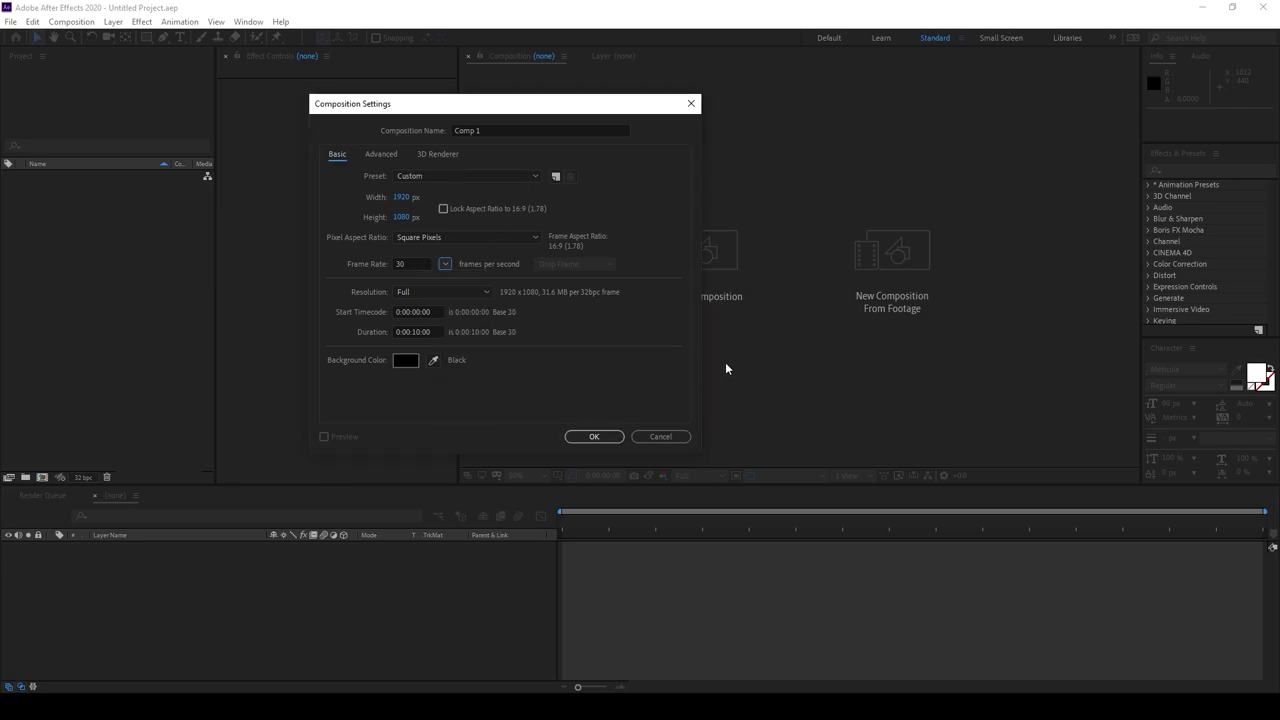
{"action": "left_click", "coordinate": [443, 265]}
{"action": "left_click", "coordinate": [472, 350]}
{"action": "left_click", "coordinate": [590, 436]}
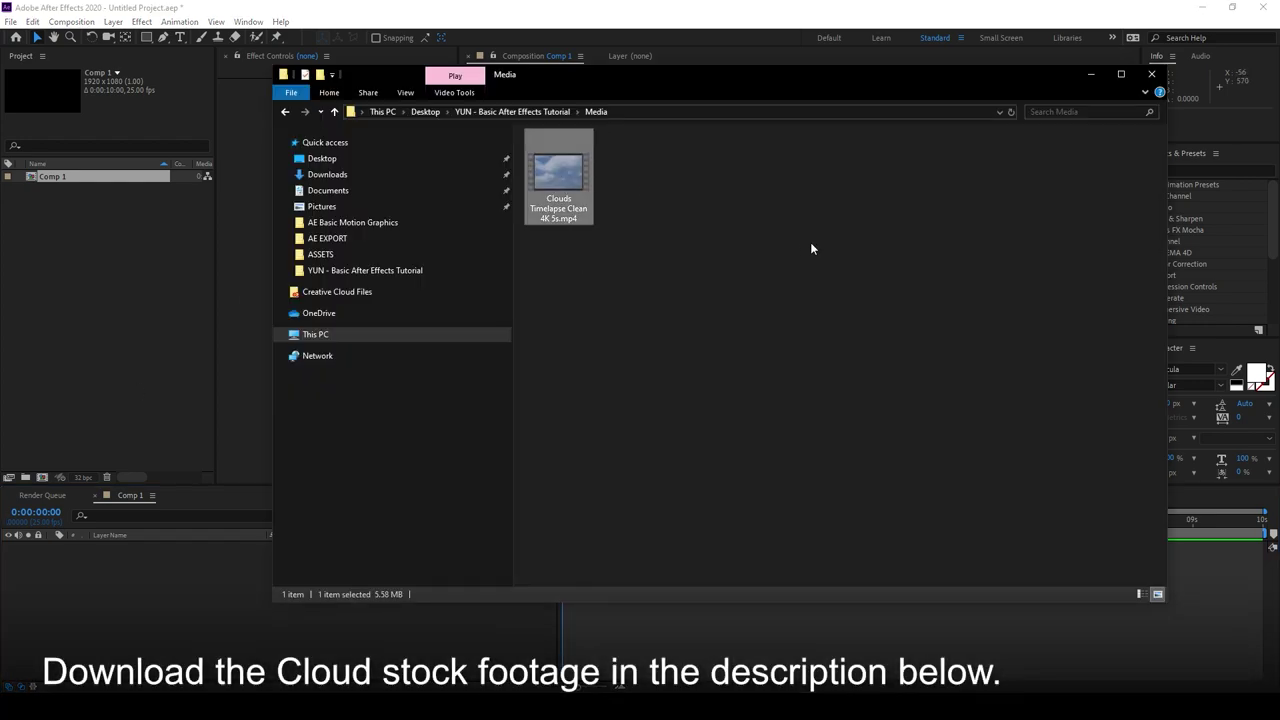
- Import Clouds Timelapse Clean 4K 5s.mp4, rename Comp 1 to 'Company Logo', and drop the clip in
{"action": "left_click_drag", "start_coordinate": [570, 185], "coordinate": [84, 261]}
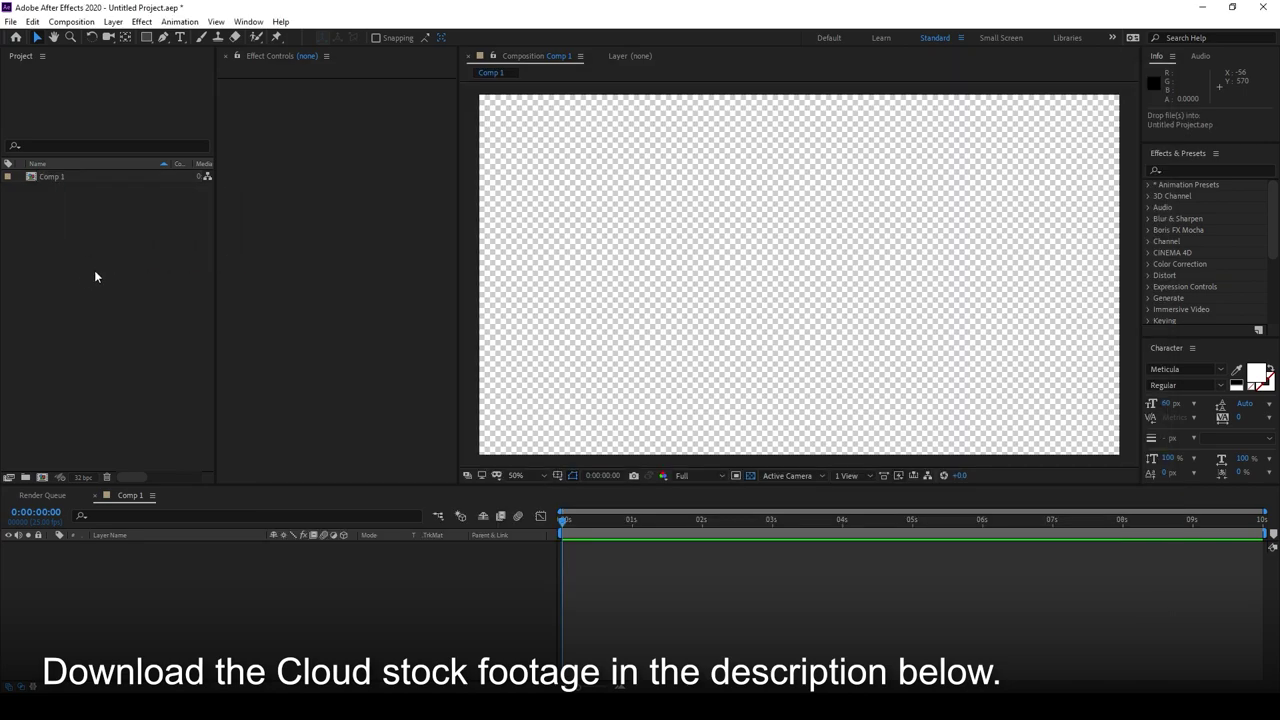
{"action": "left_click", "coordinate": [52, 189]}
{"action": "key", "text": "Return"}
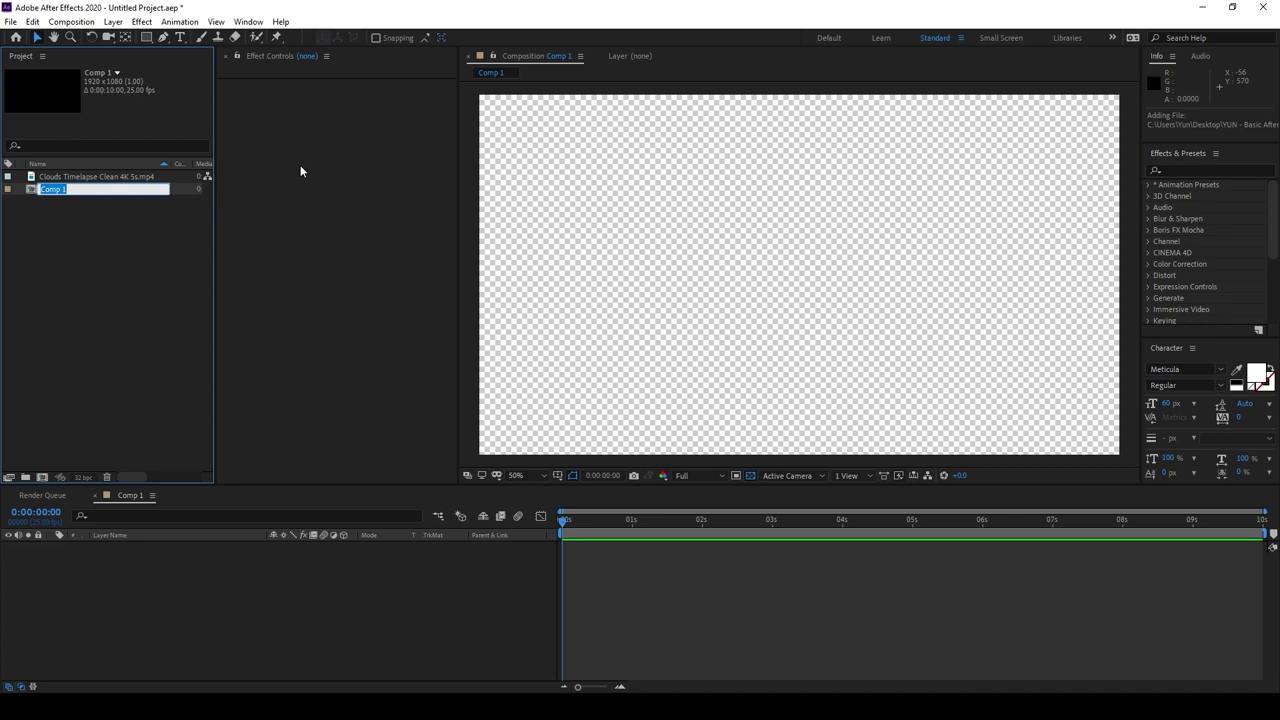
{"action": "type", "text": "Company Logo"}
{"action": "key", "text": "Return"}
{"action": "left_click_drag", "start_coordinate": [73, 178], "coordinate": [246, 597]}
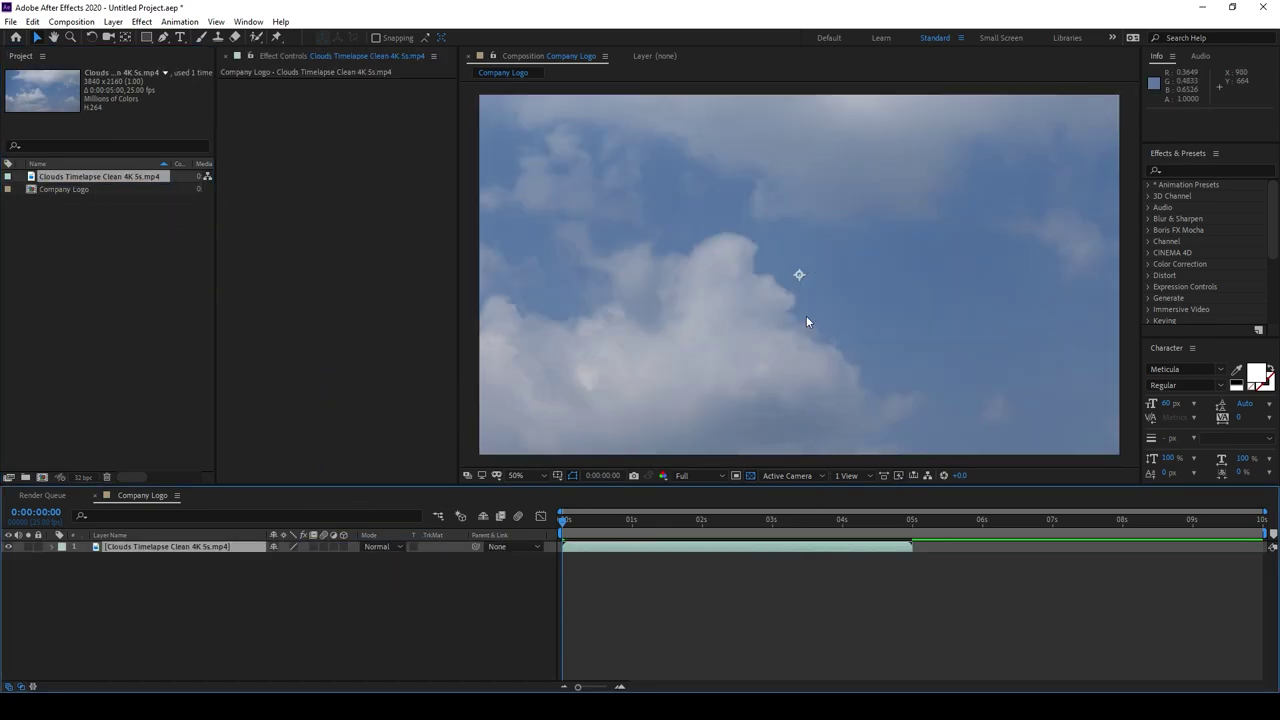
- Set the clouds layer's Scale to 50% so the 4K clip fits the frame
{"action": "scroll", "coordinate": [794, 293], "scroll_direction": "down", "scroll_amount": 1}
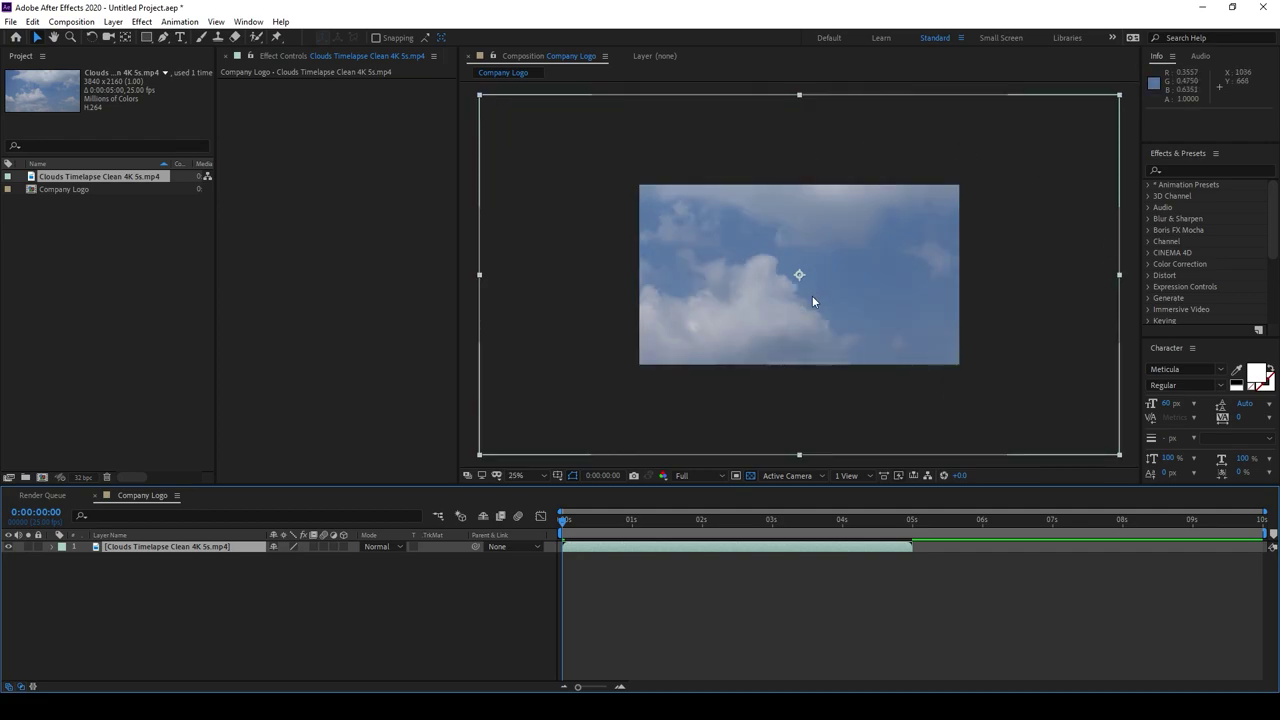
{"action": "scroll", "coordinate": [814, 293], "scroll_direction": "up", "scroll_amount": 1}
{"action": "key", "text": "s"}
{"action": "left_click", "coordinate": [101, 557]}
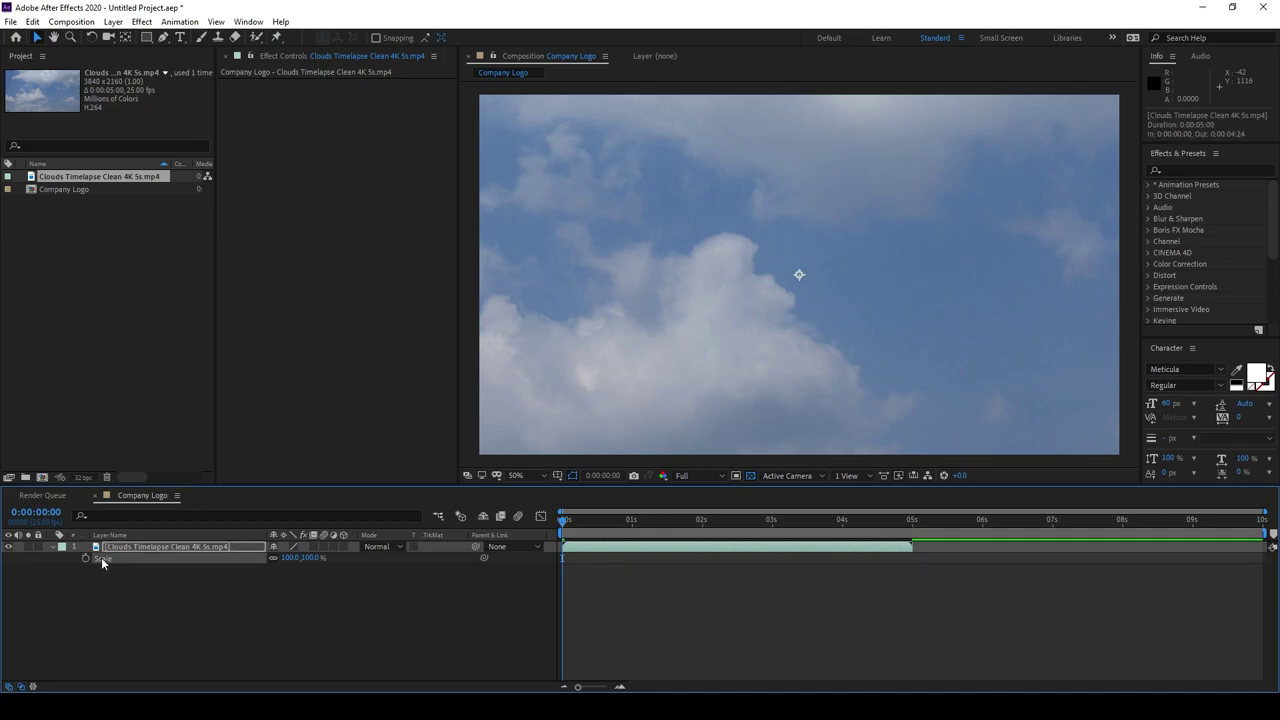
{"action": "type", "text": "500"}
{"action": "key", "text": "Return"}
{"action": "left_click", "coordinate": [495, 600]}
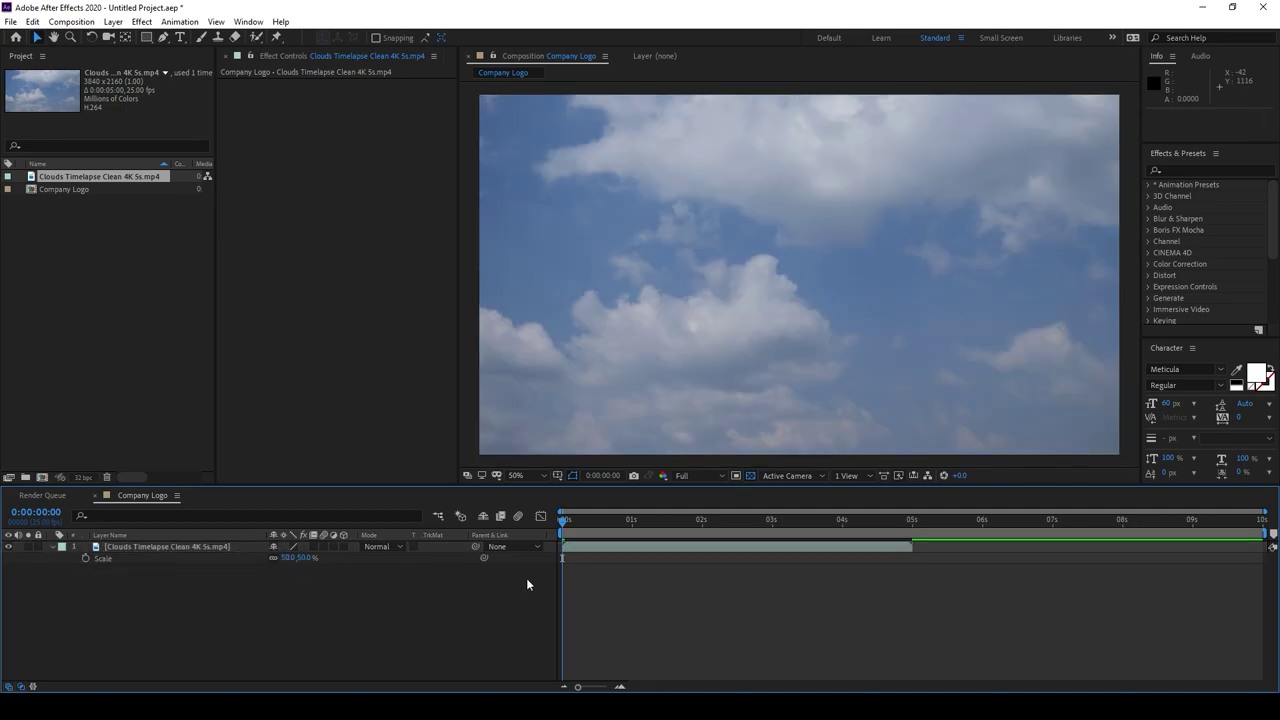
{"action": "left_click", "coordinate": [869, 320]}
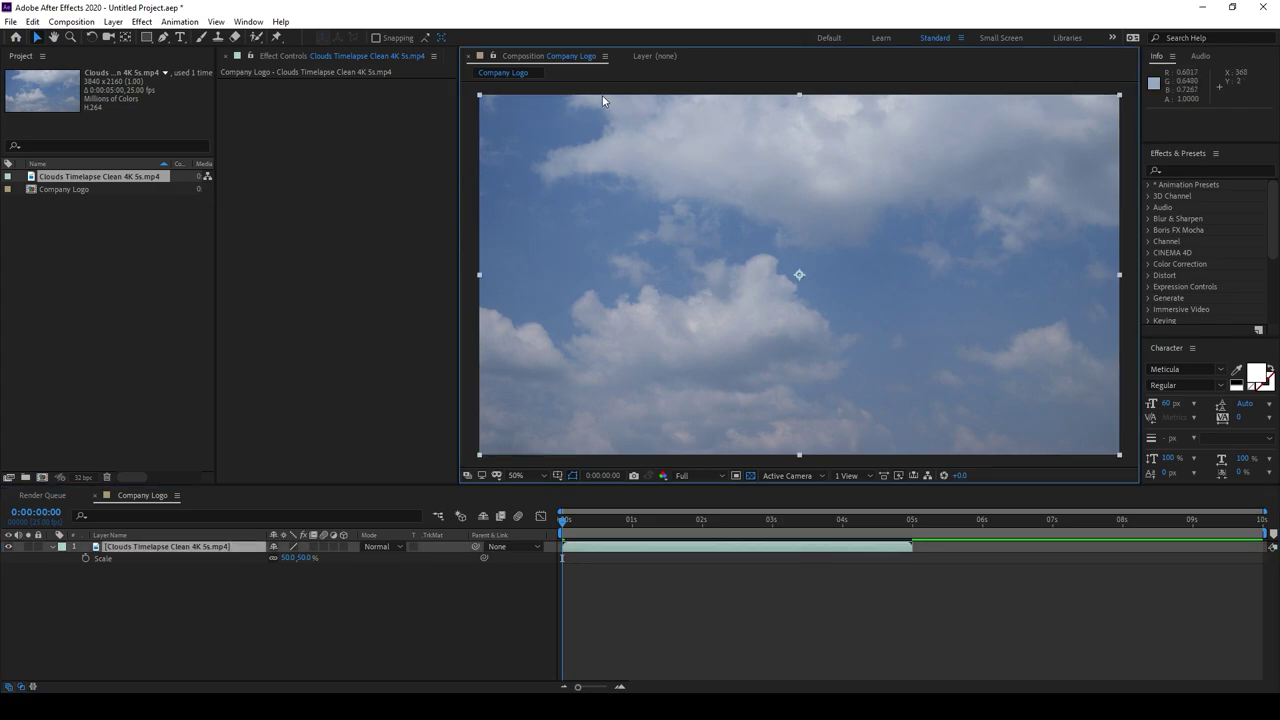
{"action": "left_click", "coordinate": [811, 89]}
{"action": "left_click", "coordinate": [1192, 169]}
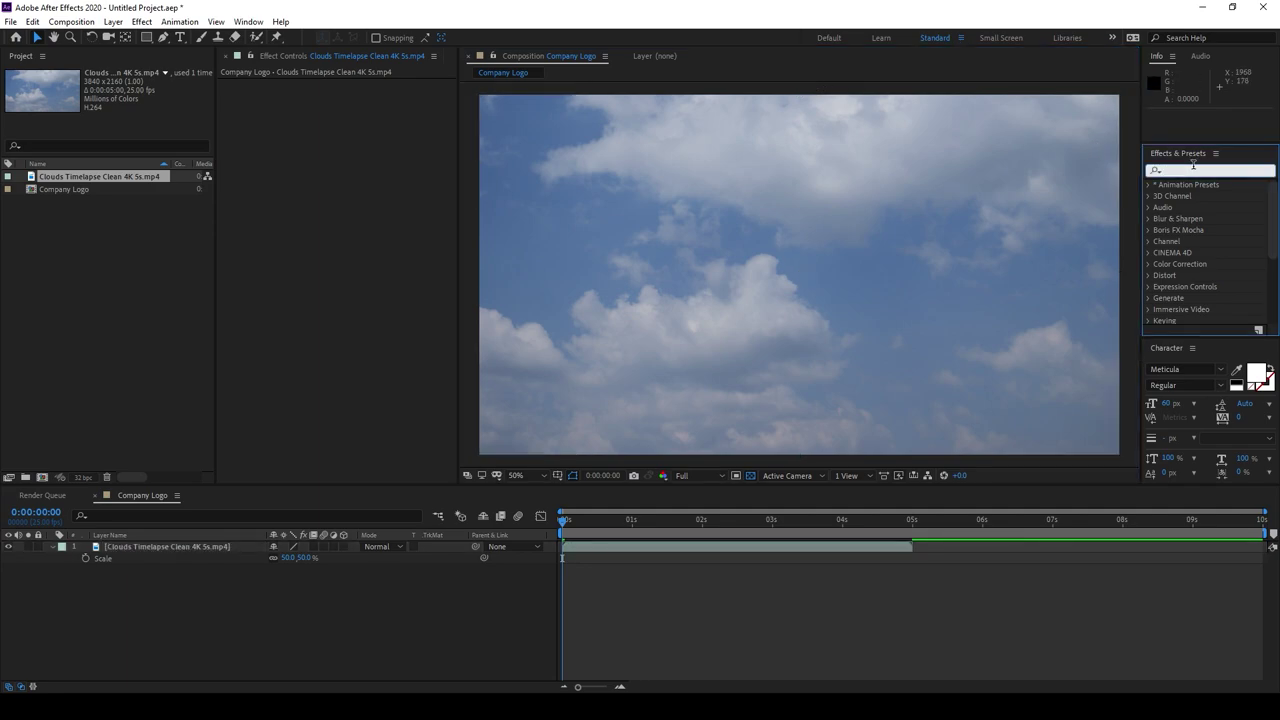
- Apply CC Kaleida to the clouds layer with Unfold mirroring and Size 112.1
{"action": "type", "text": "ka"}
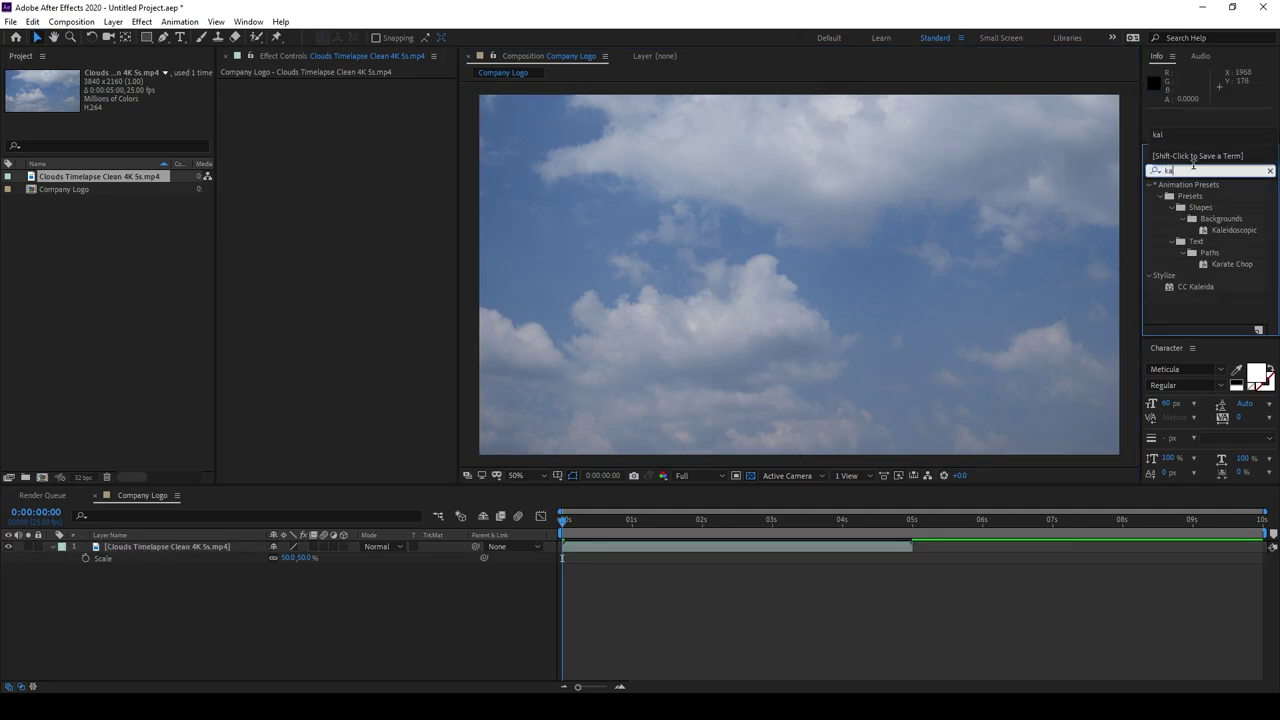
{"action": "left_click", "coordinate": [1198, 288]}
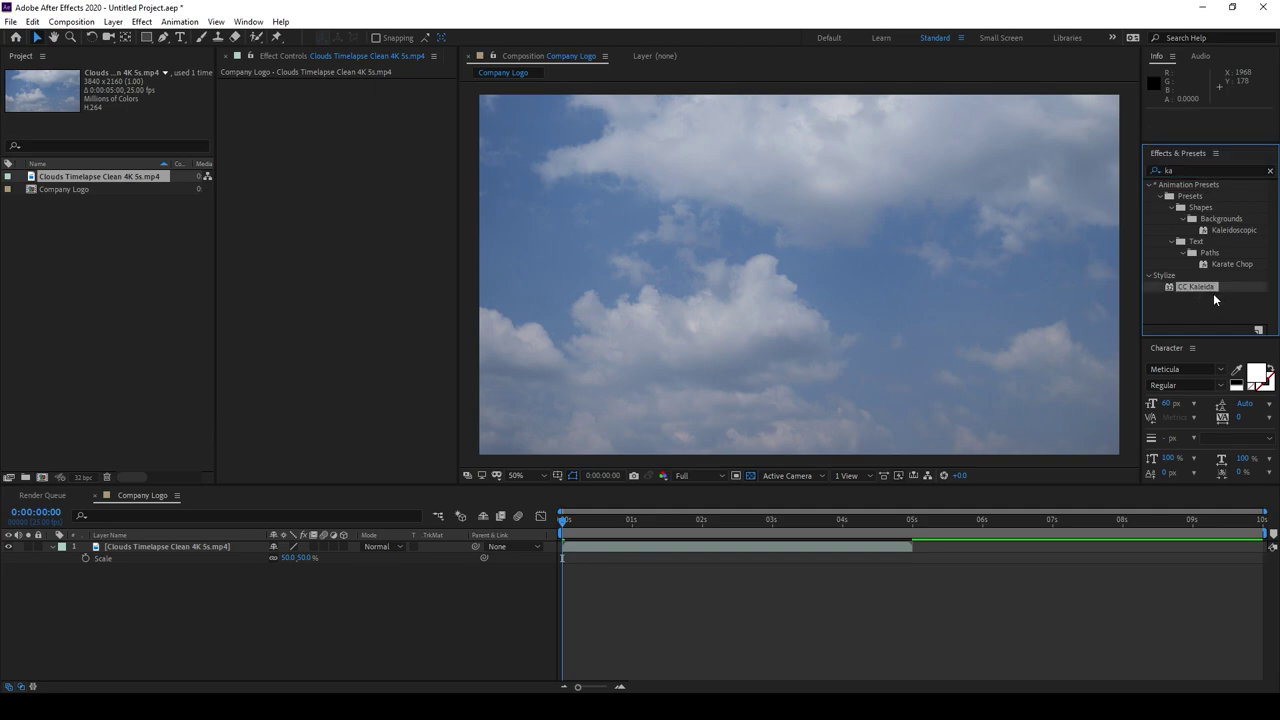
{"action": "left_click_drag", "start_coordinate": [1213, 293], "coordinate": [751, 259]}
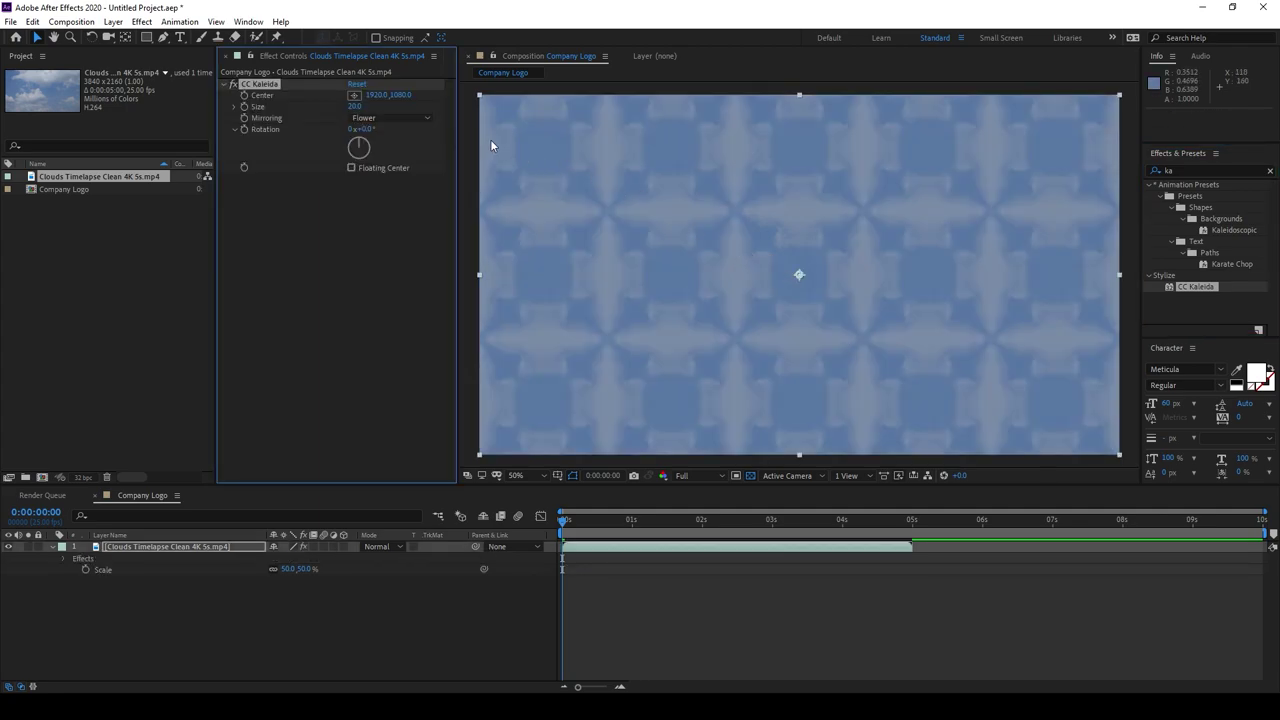
{"action": "left_click", "coordinate": [376, 119]}
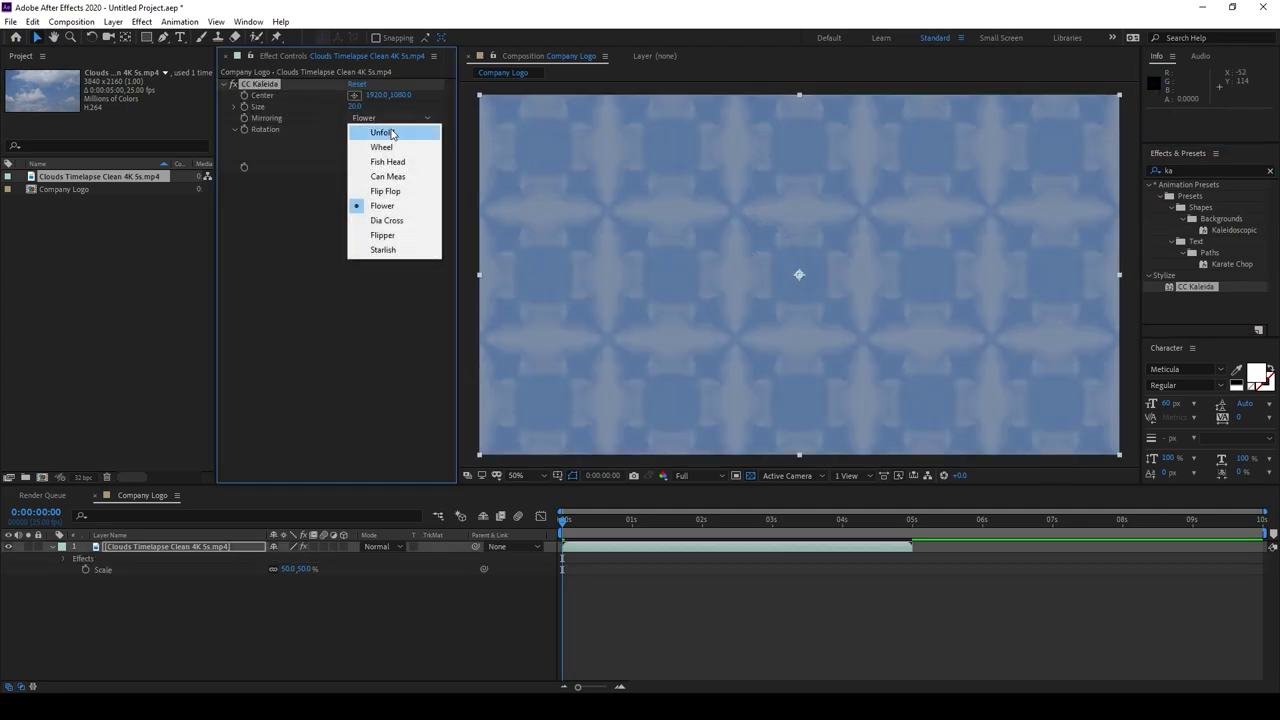
{"action": "left_click", "coordinate": [388, 133]}
{"action": "left_click_drag", "start_coordinate": [362, 107], "coordinate": [954, 95]}
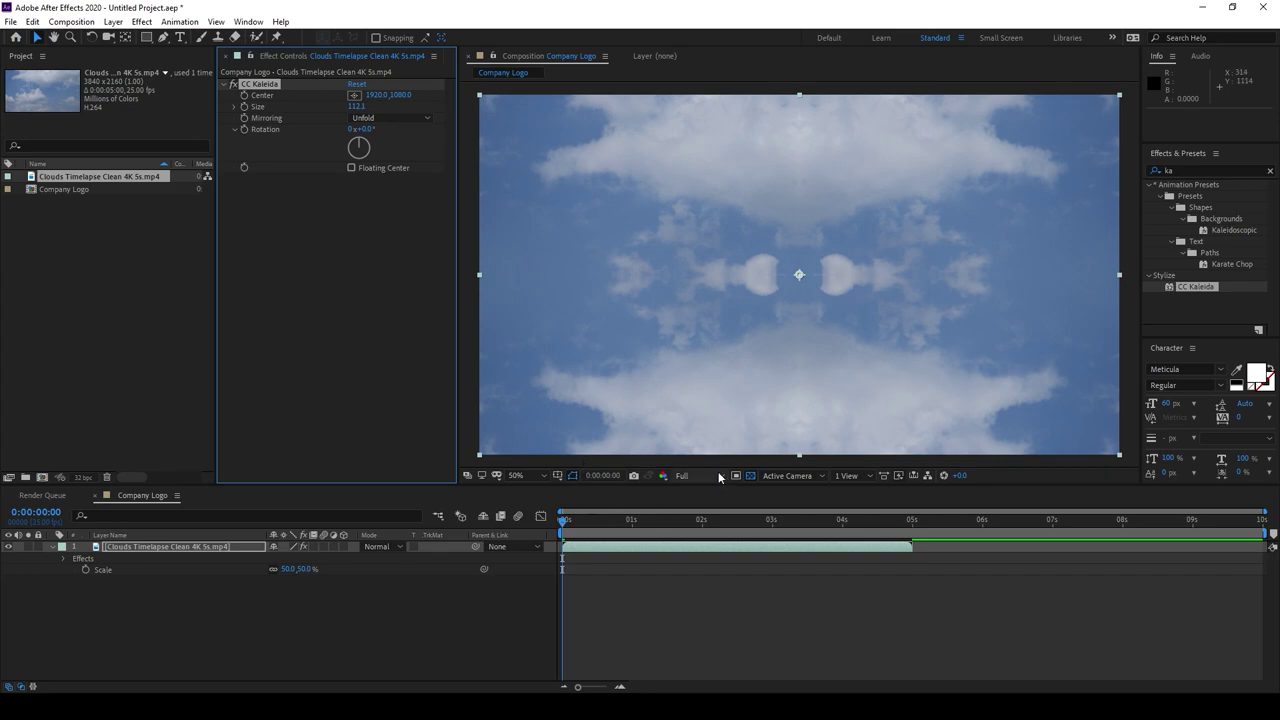
- Preview the kaleidoscope at Quarter resolution around 0:00:01:14, then restore Full resolution
{"action": "left_click_drag", "start_coordinate": [585, 523], "coordinate": [601, 521]}
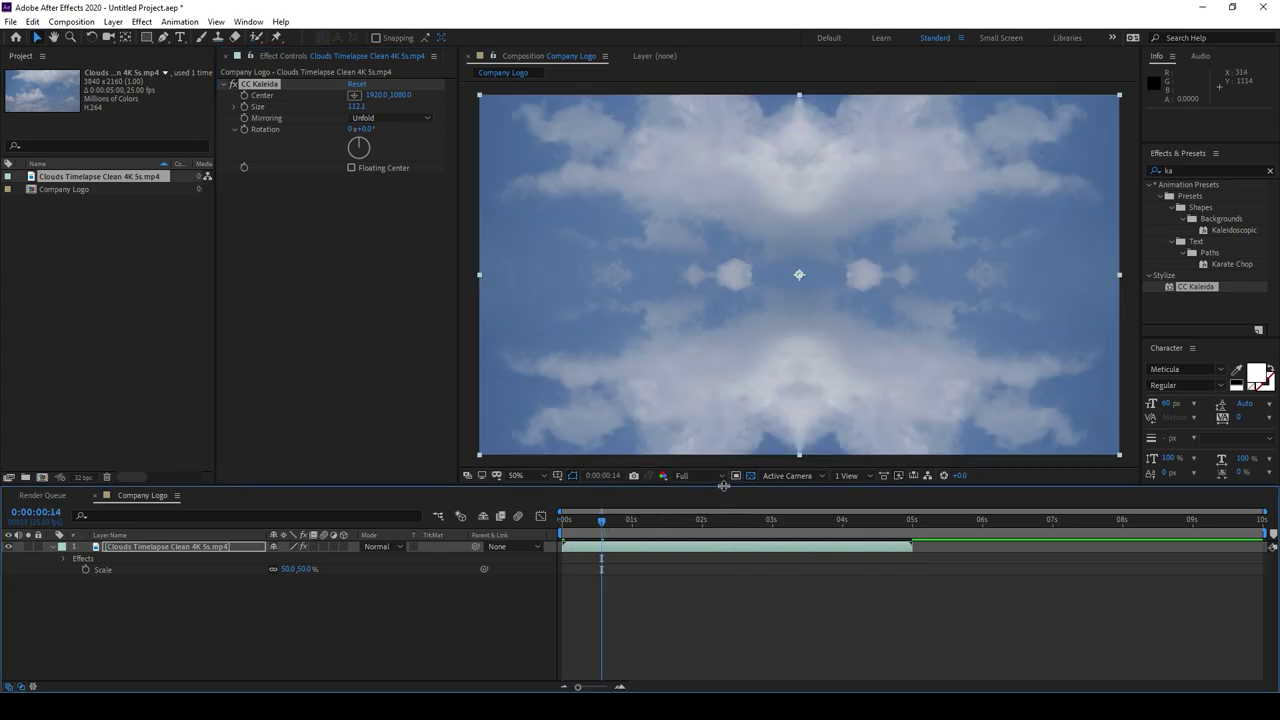
{"action": "left_click", "coordinate": [722, 476]}
{"action": "left_click", "coordinate": [716, 553]}
{"action": "left_click_drag", "start_coordinate": [601, 521], "coordinate": [736, 521]}
{"action": "left_click", "coordinate": [698, 476]}
{"action": "left_click", "coordinate": [691, 507]}
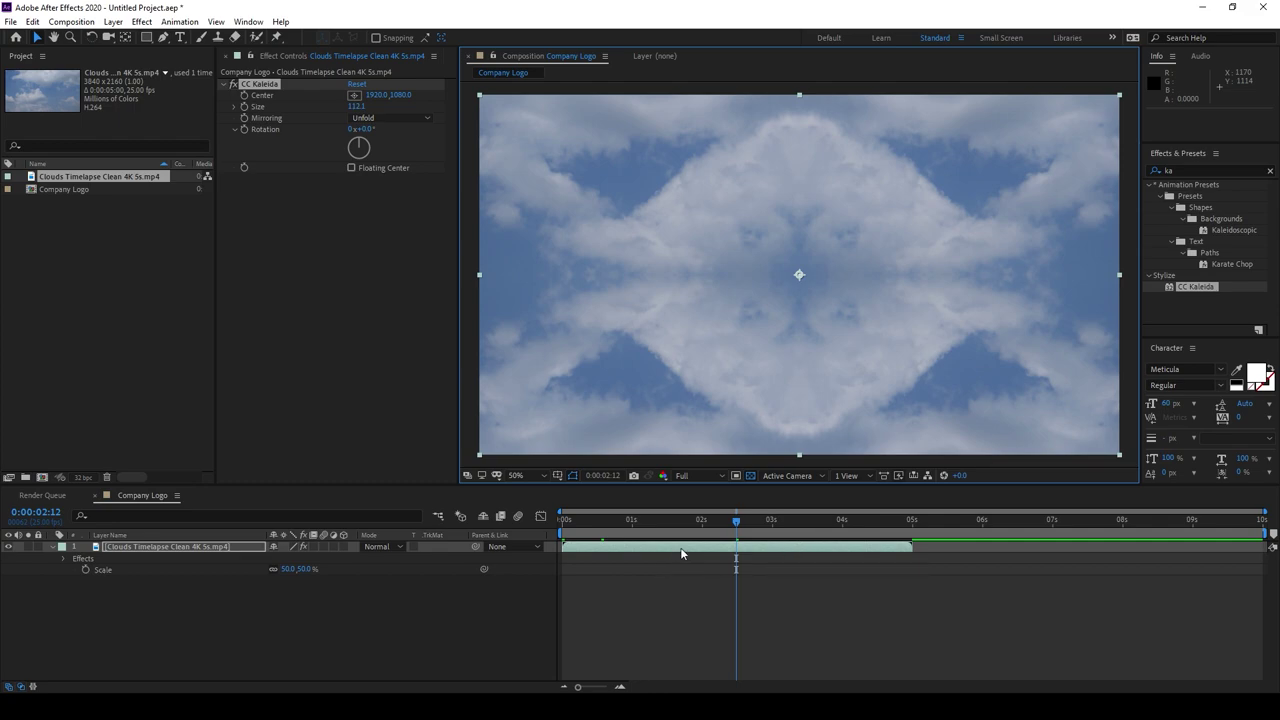
- Time-stretch the clouds layer to 200% so it lasts 0:00:10:00
{"action": "right_click", "coordinate": [838, 556]}
{"action": "mouse_move", "coordinate": [935, 259]}
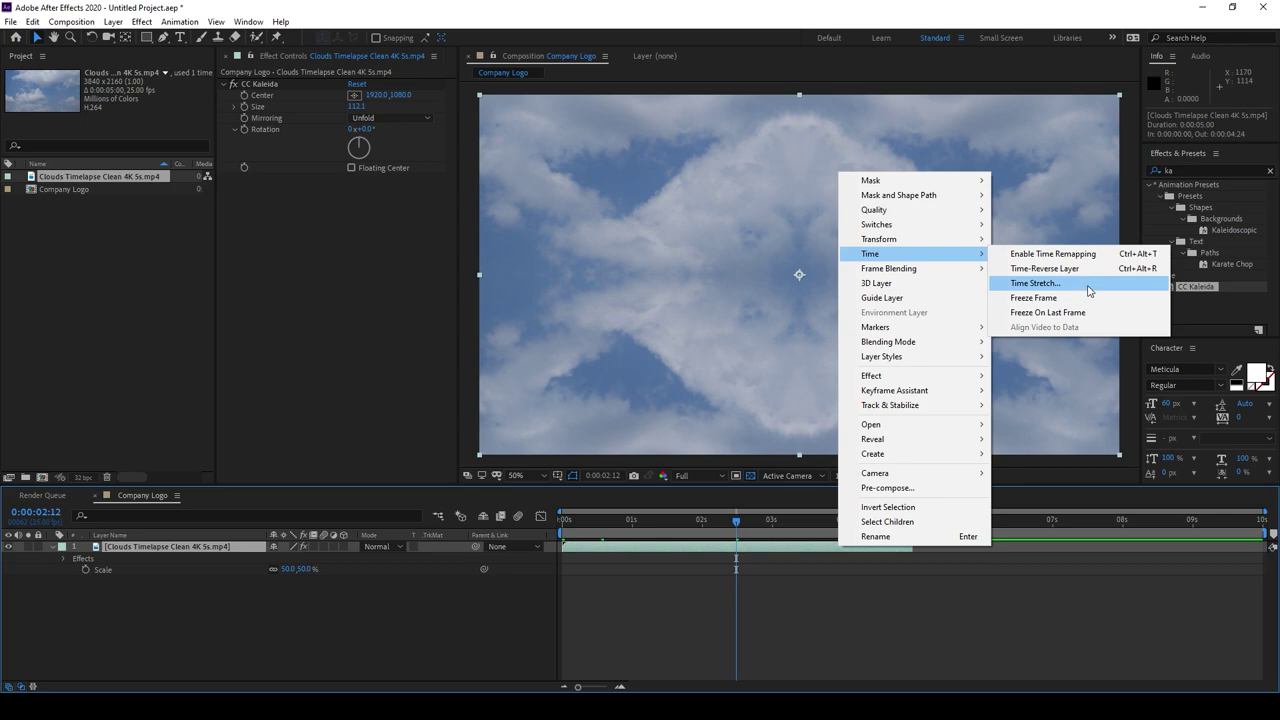
{"action": "left_click", "coordinate": [1035, 283]}
{"action": "left_click_drag", "start_coordinate": [91, 19], "coordinate": [644, 208]}
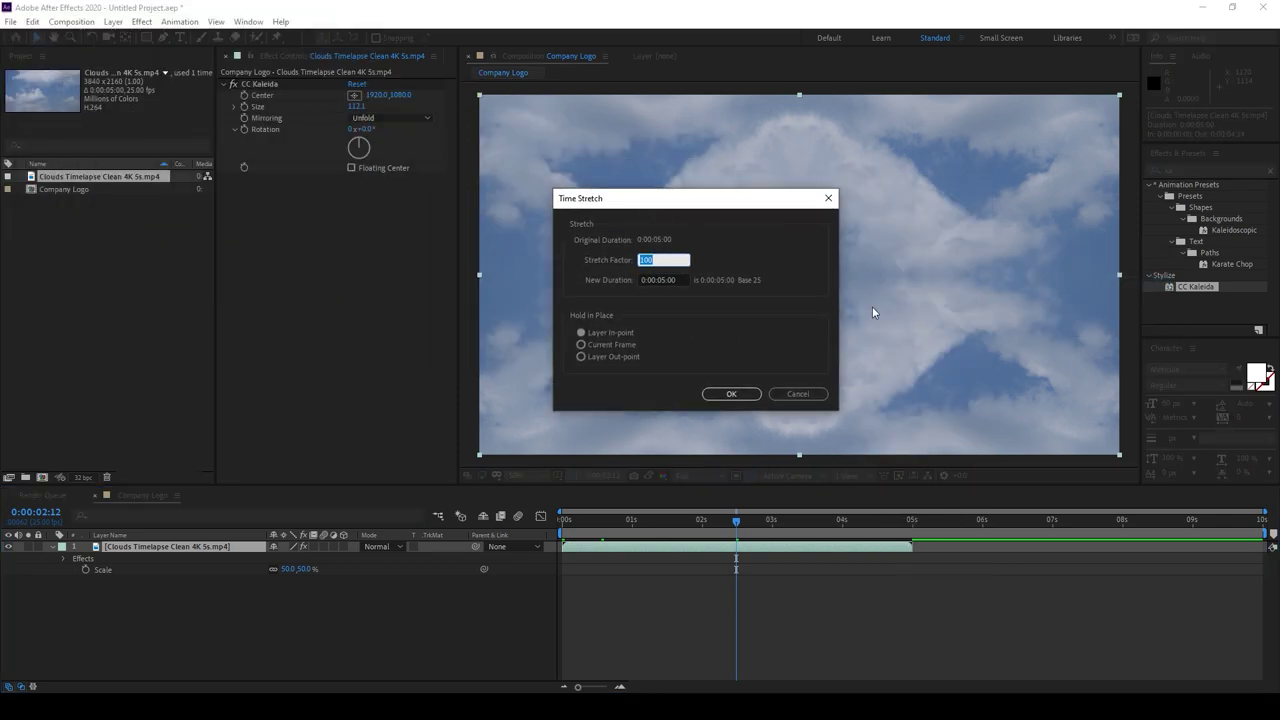
{"action": "type", "text": "200"}
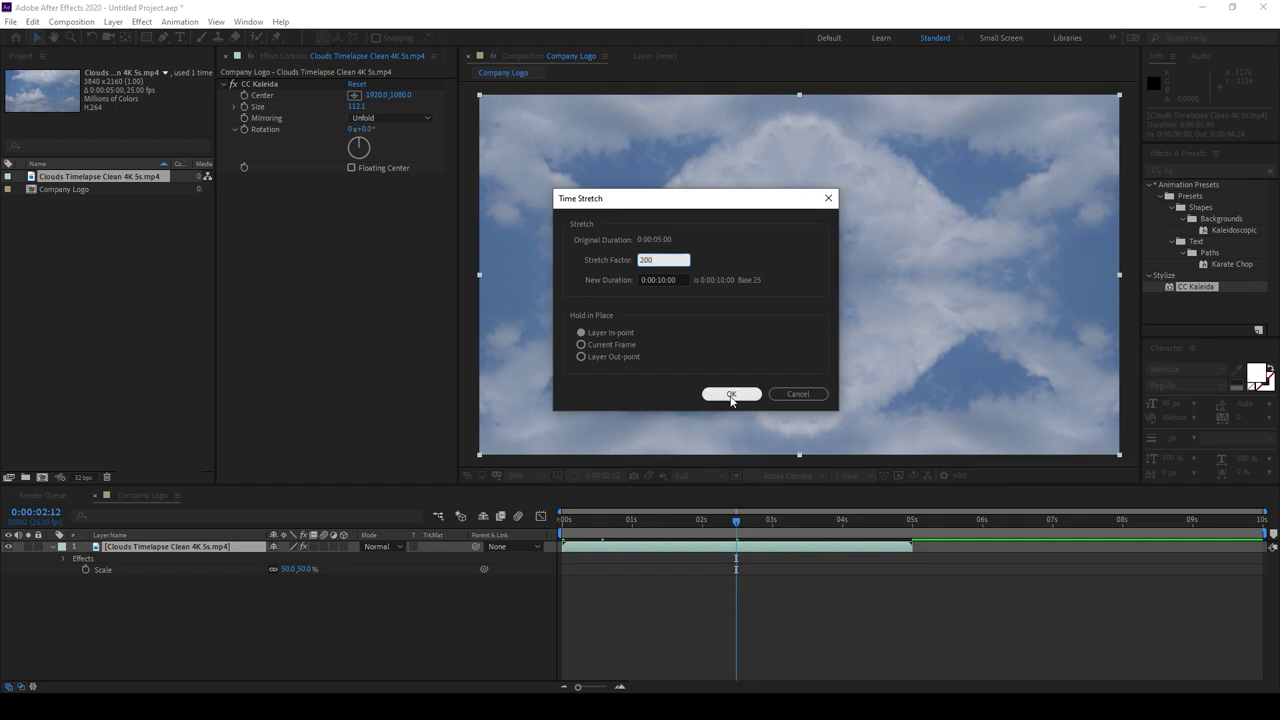
{"action": "left_click", "coordinate": [731, 394]}
- Move the playhead back to 0:00:01:22 and reselect the clouds layer
{"action": "left_click", "coordinate": [936, 602]}
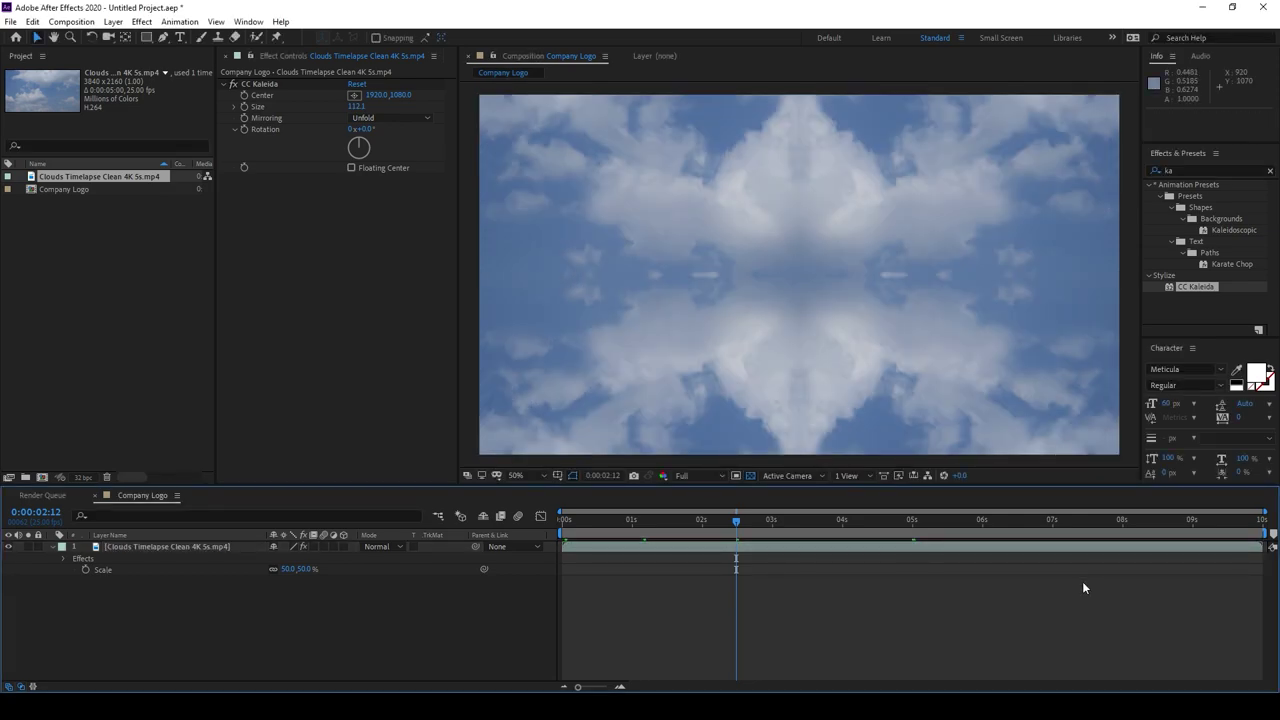
{"action": "left_click_drag", "start_coordinate": [735, 521], "coordinate": [698, 530]}
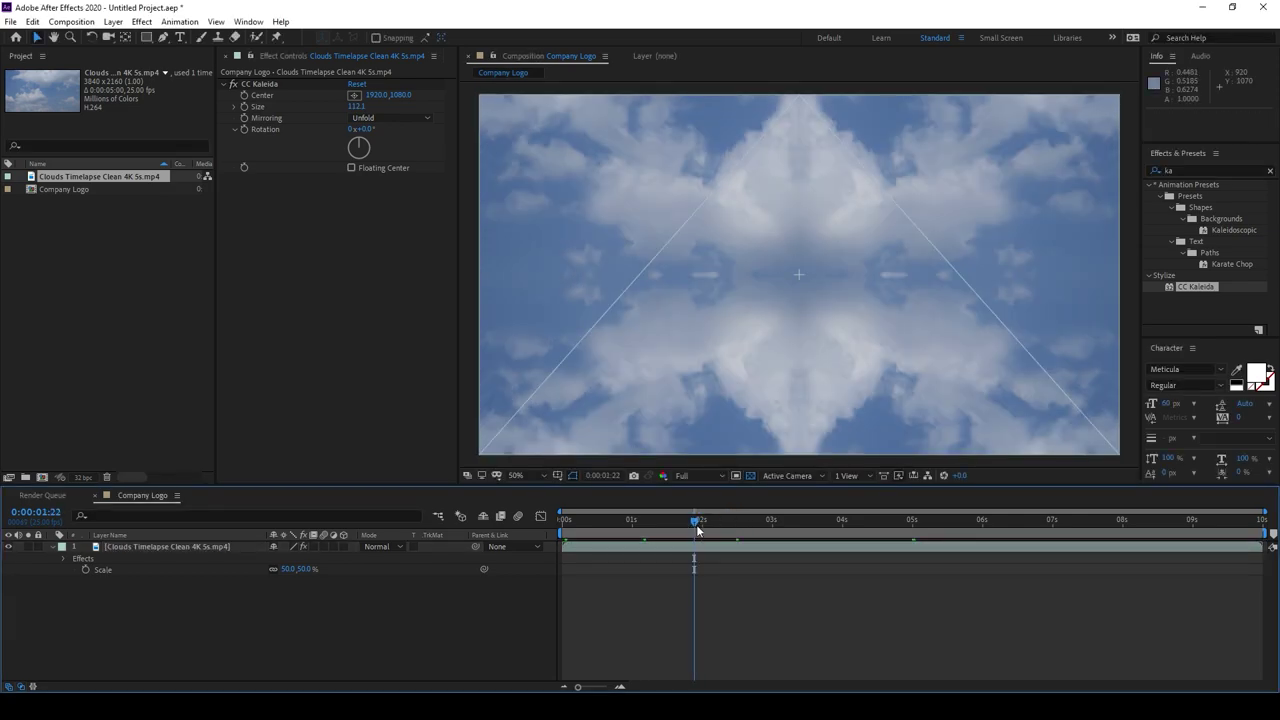
{"action": "left_click", "coordinate": [689, 549]}
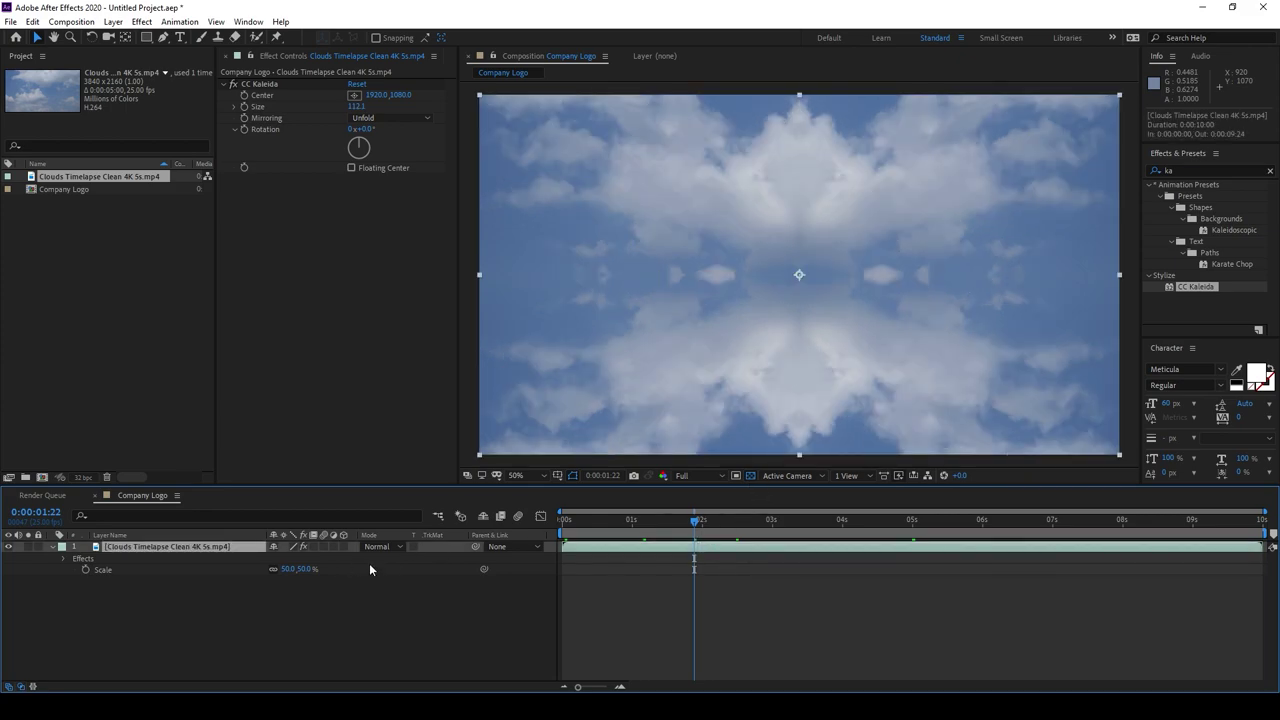
- Show the clouds layer's Frame Blending options: Off, Frame Mix, Pixel Motion
{"action": "right_click", "coordinate": [654, 548]}
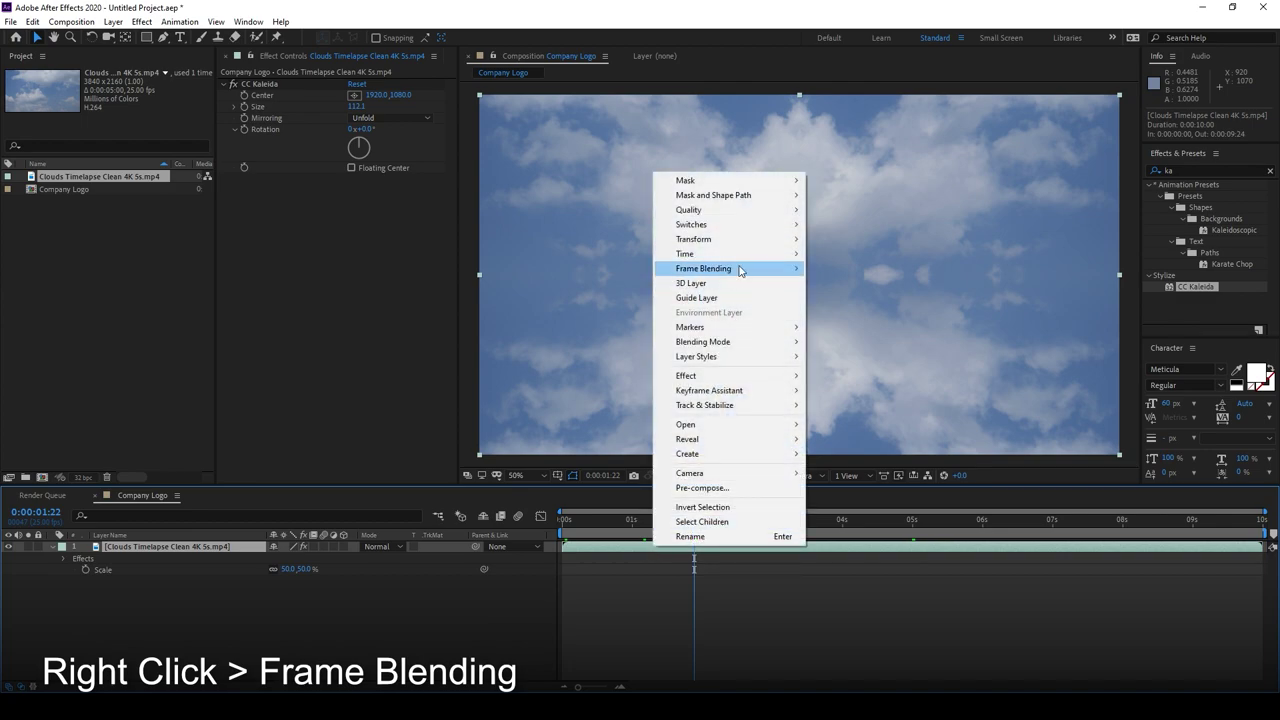
{"action": "mouse_move", "coordinate": [740, 270]}
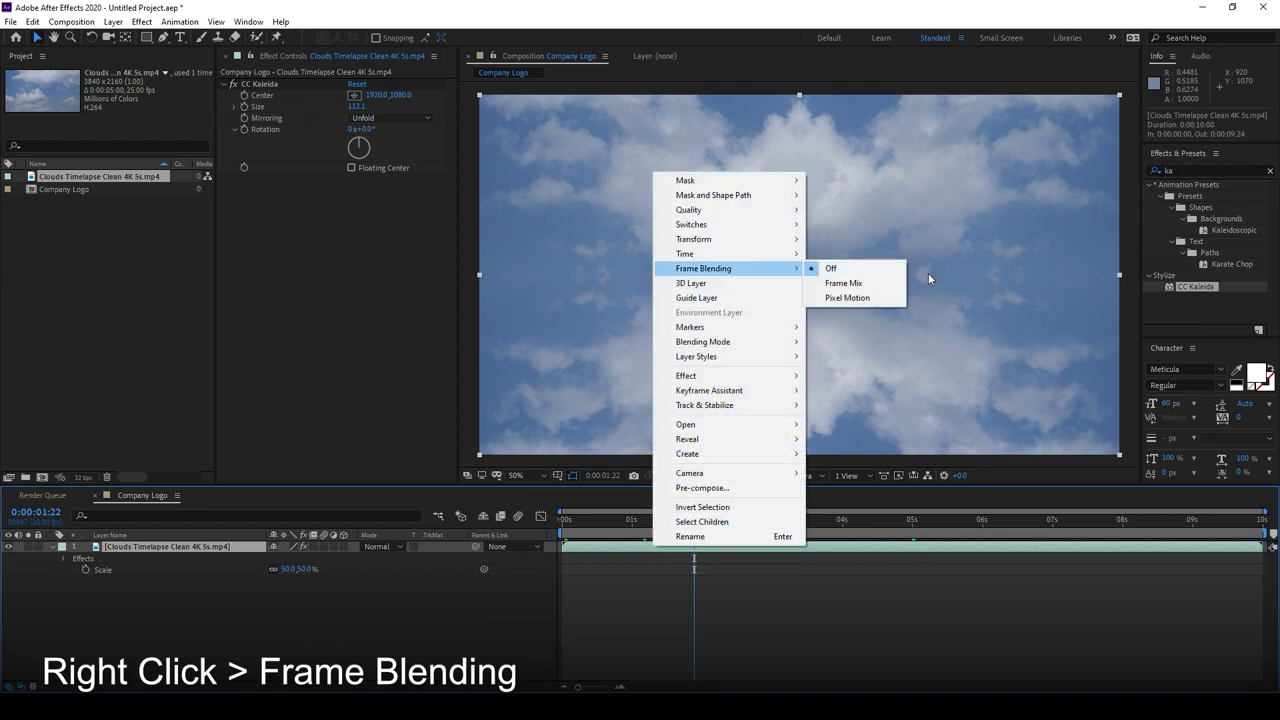
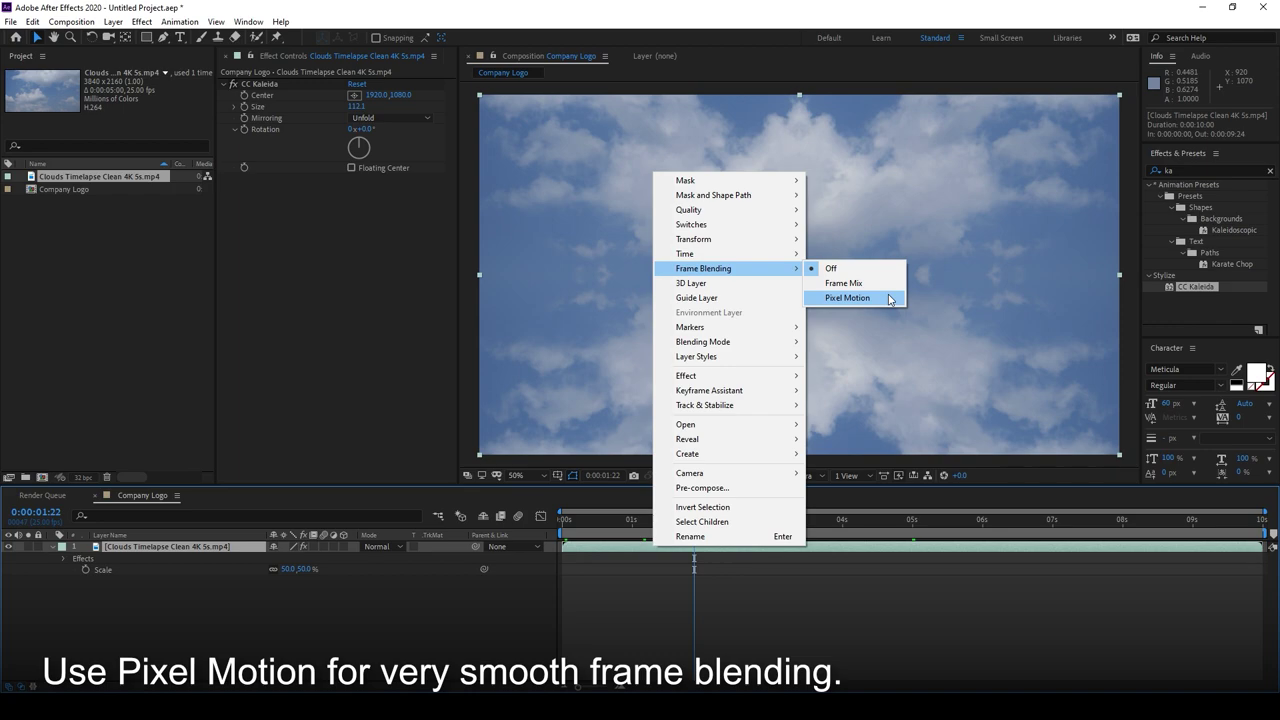
- Give the clouds layer Pixel Motion frame blending and scrub the timeline to preview the smoother motion
{"action": "left_click", "coordinate": [889, 298]}
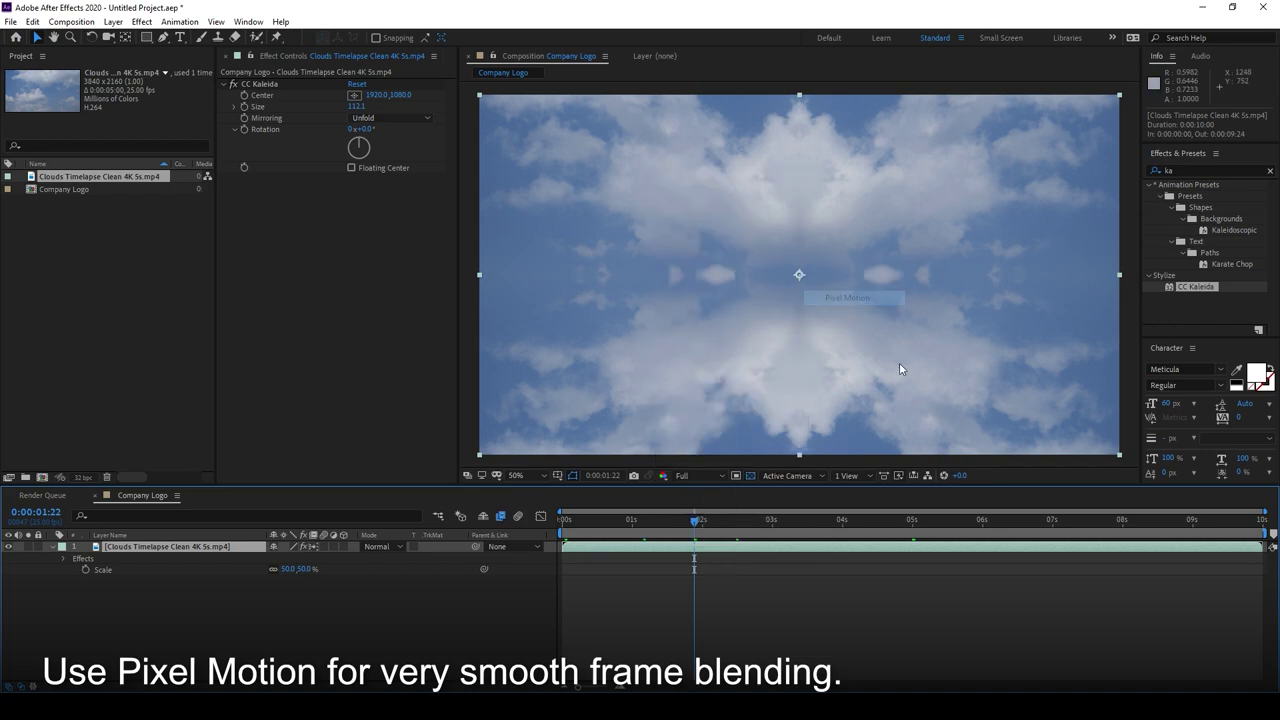
{"action": "left_click", "coordinate": [729, 567]}
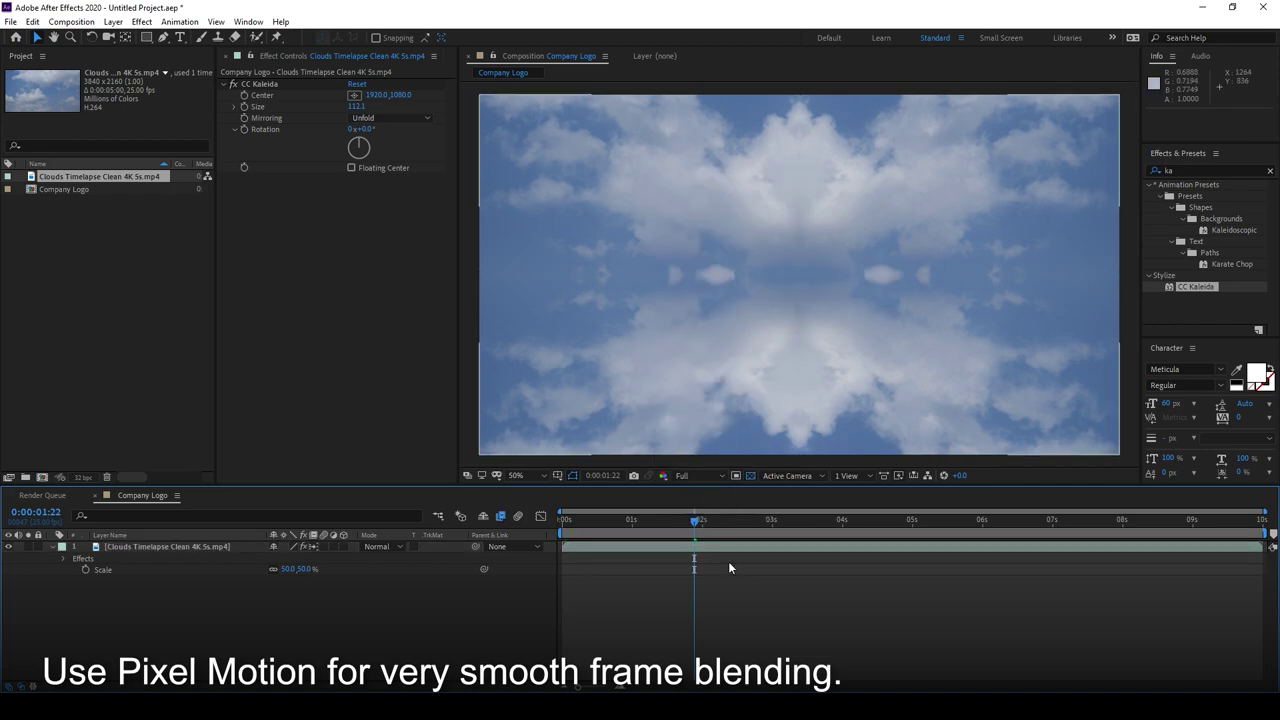
{"action": "mouse_move", "coordinate": [681, 534]}
{"action": "left_mouse_down"}
{"action": "mouse_move", "coordinate": [634, 524]}
{"action": "mouse_move", "coordinate": [1046, 527]}
{"action": "mouse_move", "coordinate": [663, 527]}
{"action": "left_mouse_up"}
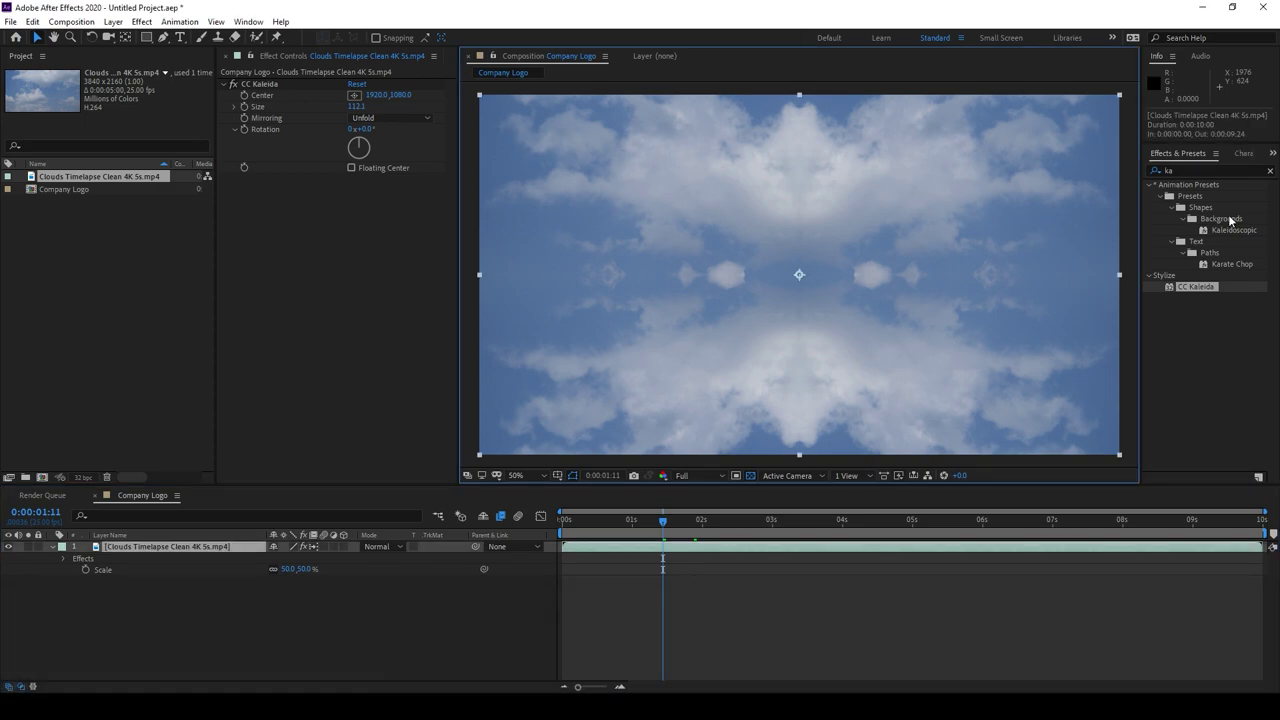
- Apply Hue/Saturation from Effects & Presets to the clouds layer with Master Saturation at -100
{"action": "left_click", "coordinate": [1203, 183]}
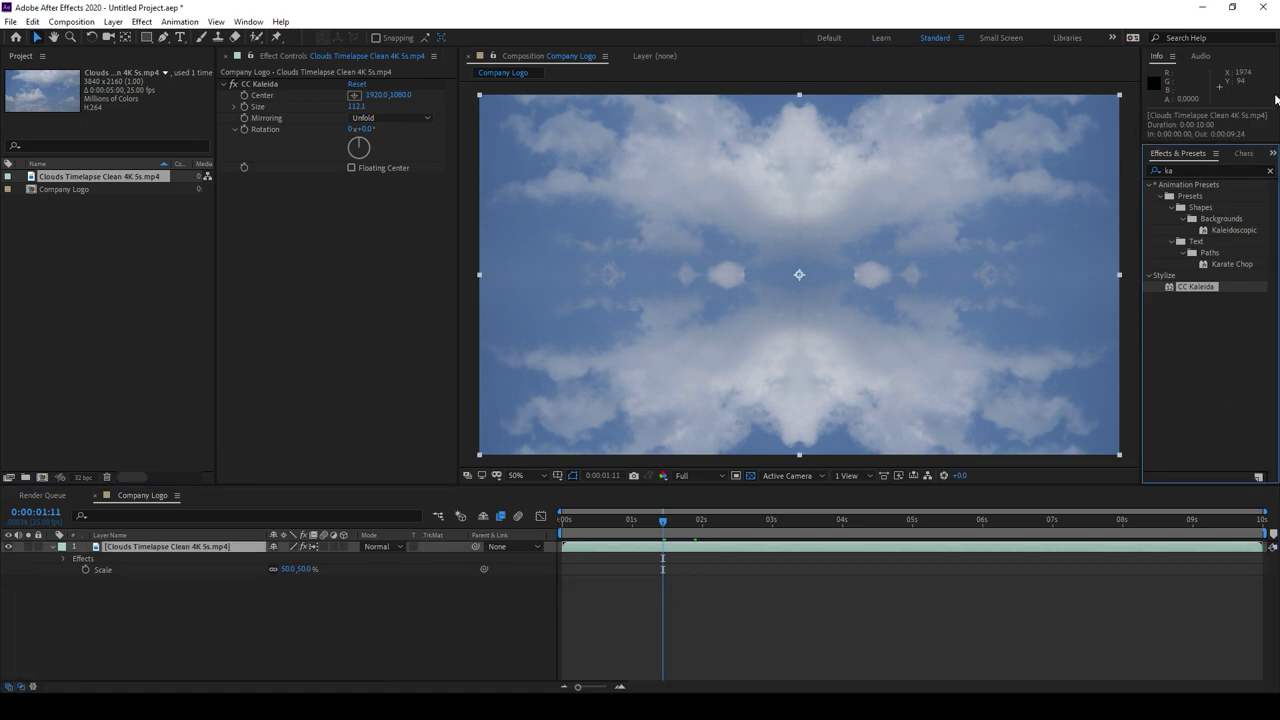
{"action": "left_click", "coordinate": [1180, 170]}
{"action": "type", "text": "hue"}
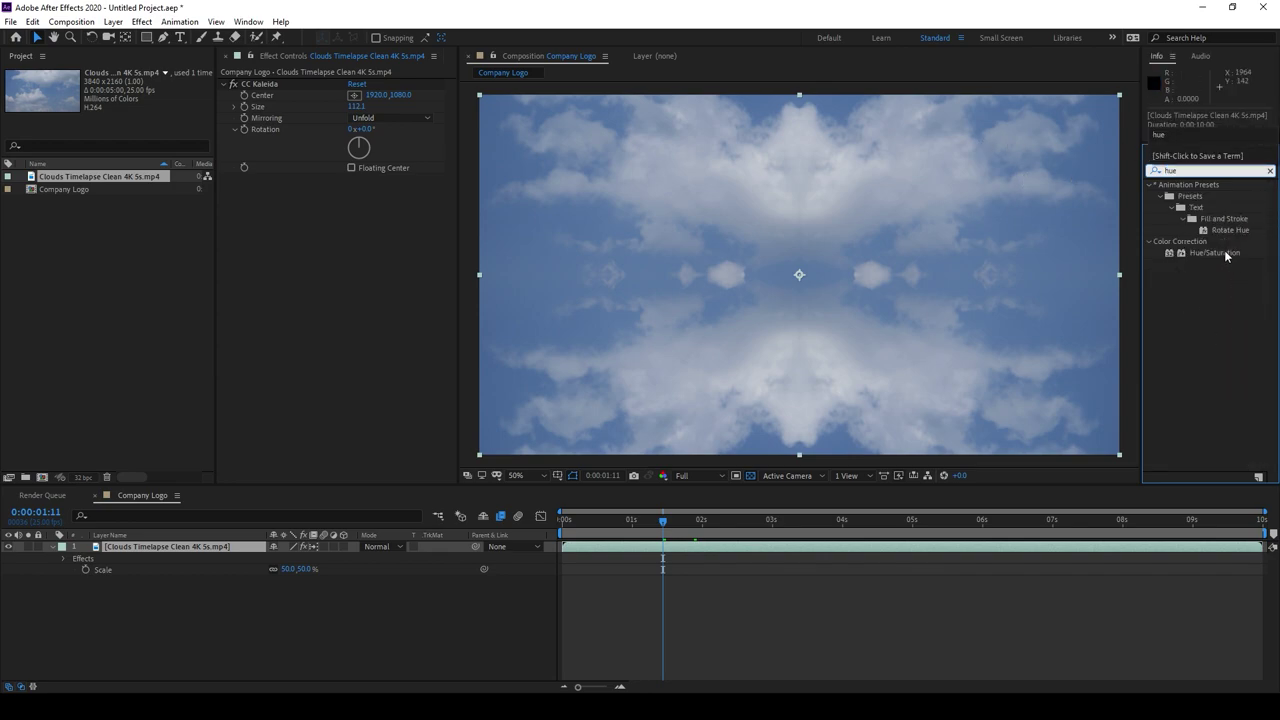
{"action": "left_click", "coordinate": [1228, 255]}
{"action": "left_click_drag", "start_coordinate": [1228, 255], "coordinate": [1233, 293]}
{"action": "left_click_drag", "start_coordinate": [761, 310], "coordinate": [761, 310]}
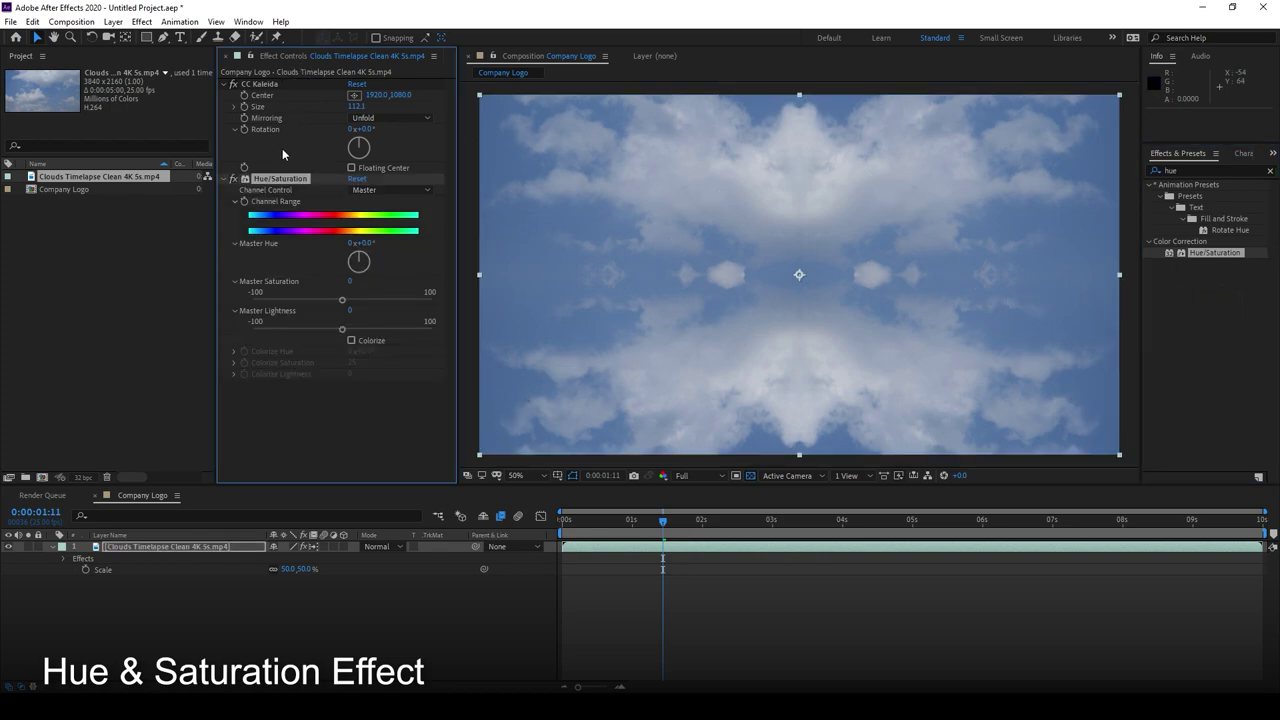
{"action": "left_click_drag", "start_coordinate": [342, 300], "coordinate": [238, 313]}
{"action": "left_click", "coordinate": [330, 421]}
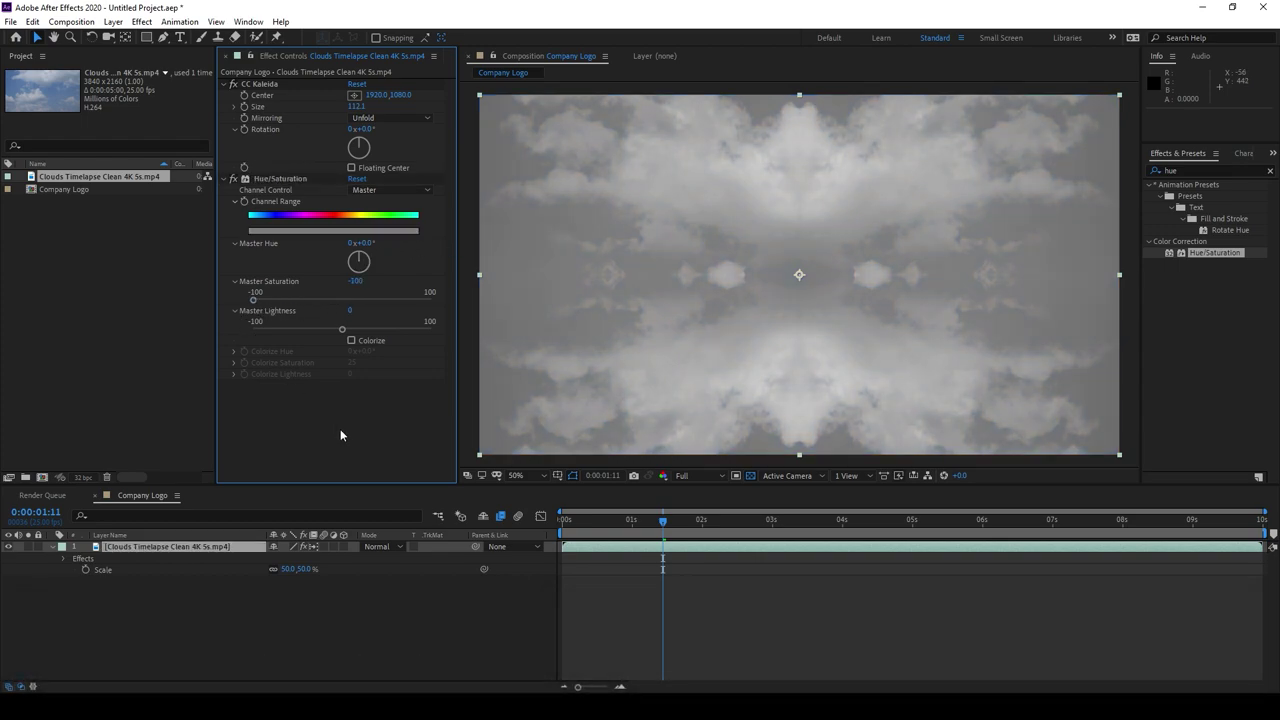
{"action": "left_click", "coordinate": [1206, 171]}
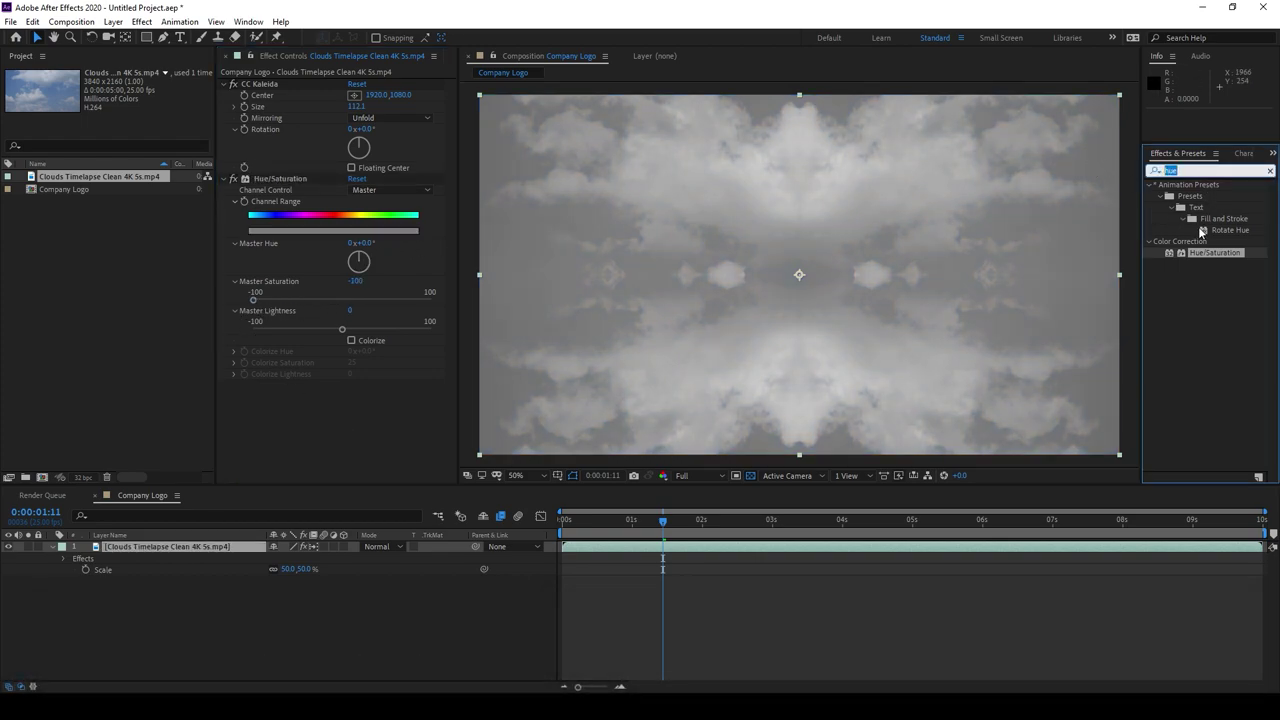
- Apply Curves to the clouds and bend the RGB curve into an S-shape with darker shadows and lifted highlights
{"action": "type", "text": "curves"}
{"action": "left_click_drag", "start_coordinate": [1202, 248], "coordinate": [354, 409]}
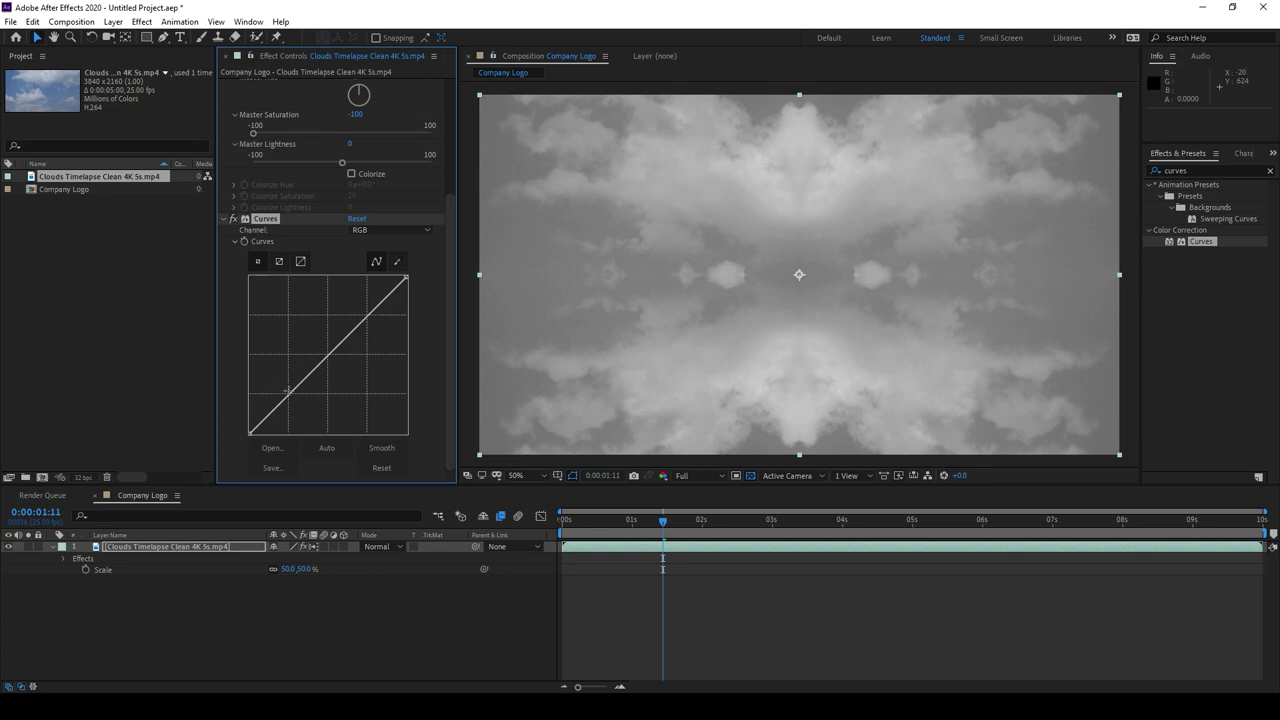
{"action": "left_click_drag", "start_coordinate": [288, 392], "coordinate": [328, 410]}
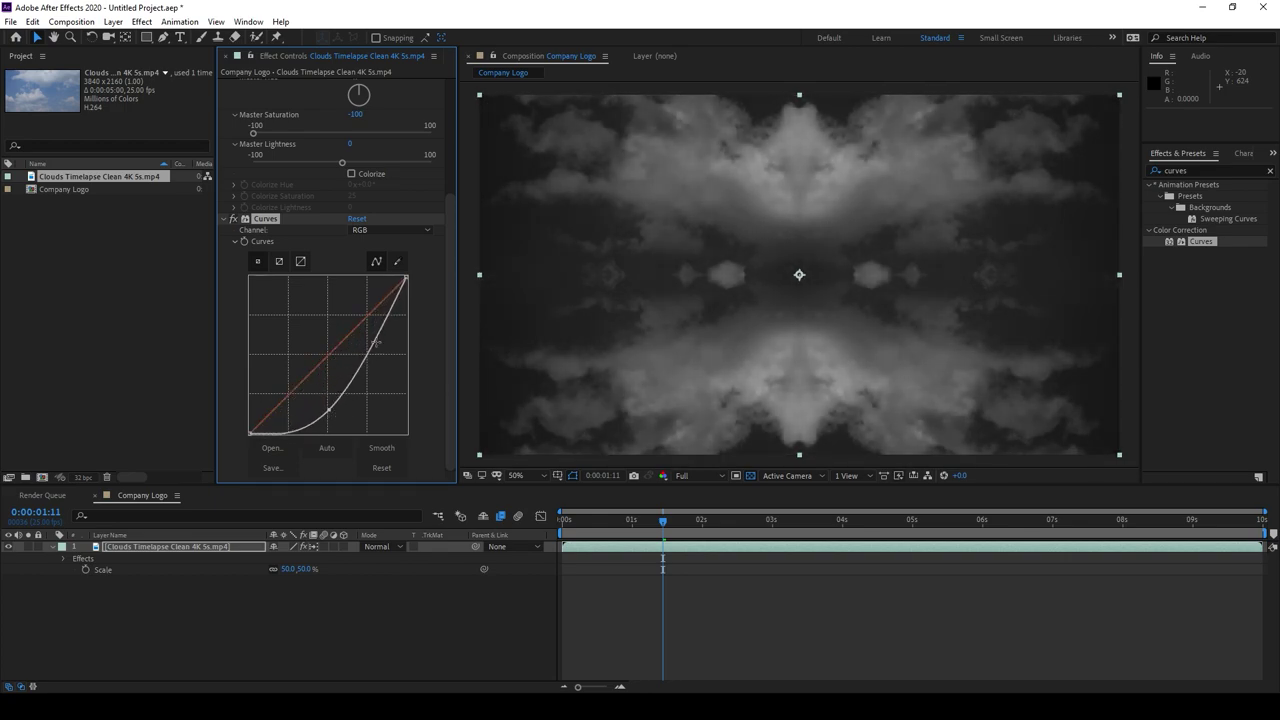
{"action": "left_click_drag", "start_coordinate": [384, 323], "coordinate": [370, 313]}
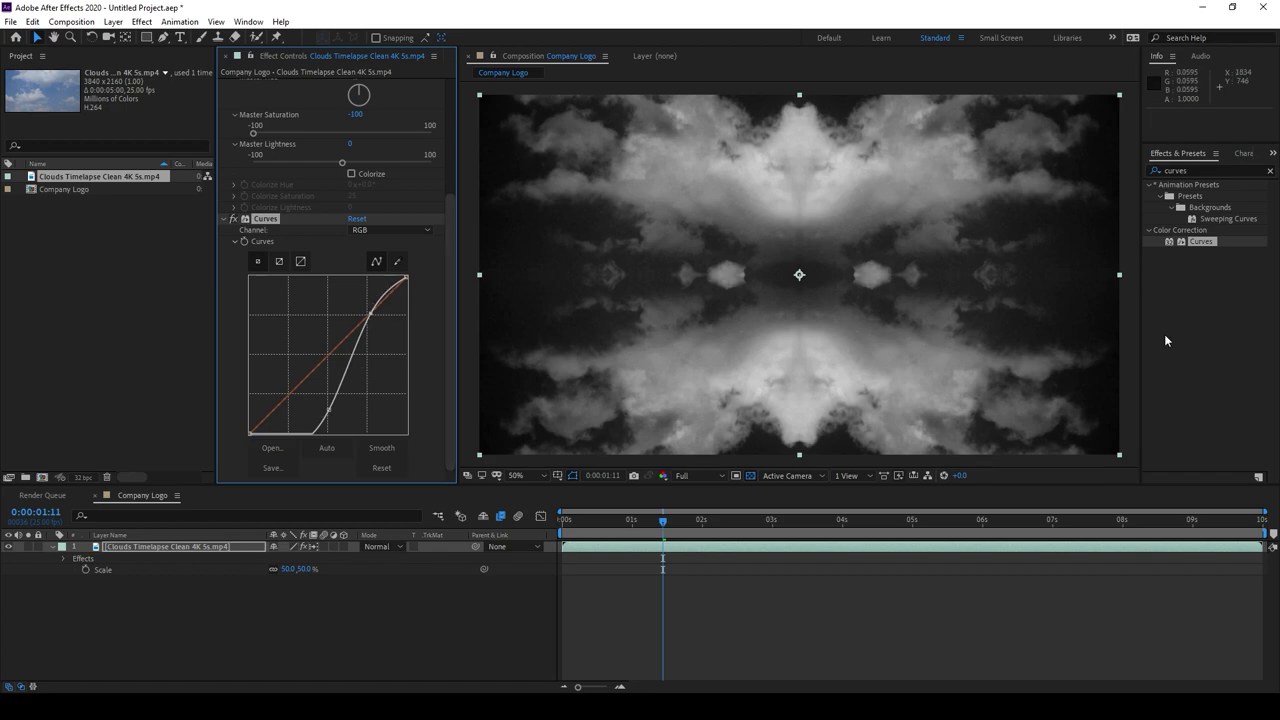
{"action": "left_click", "coordinate": [863, 655]}
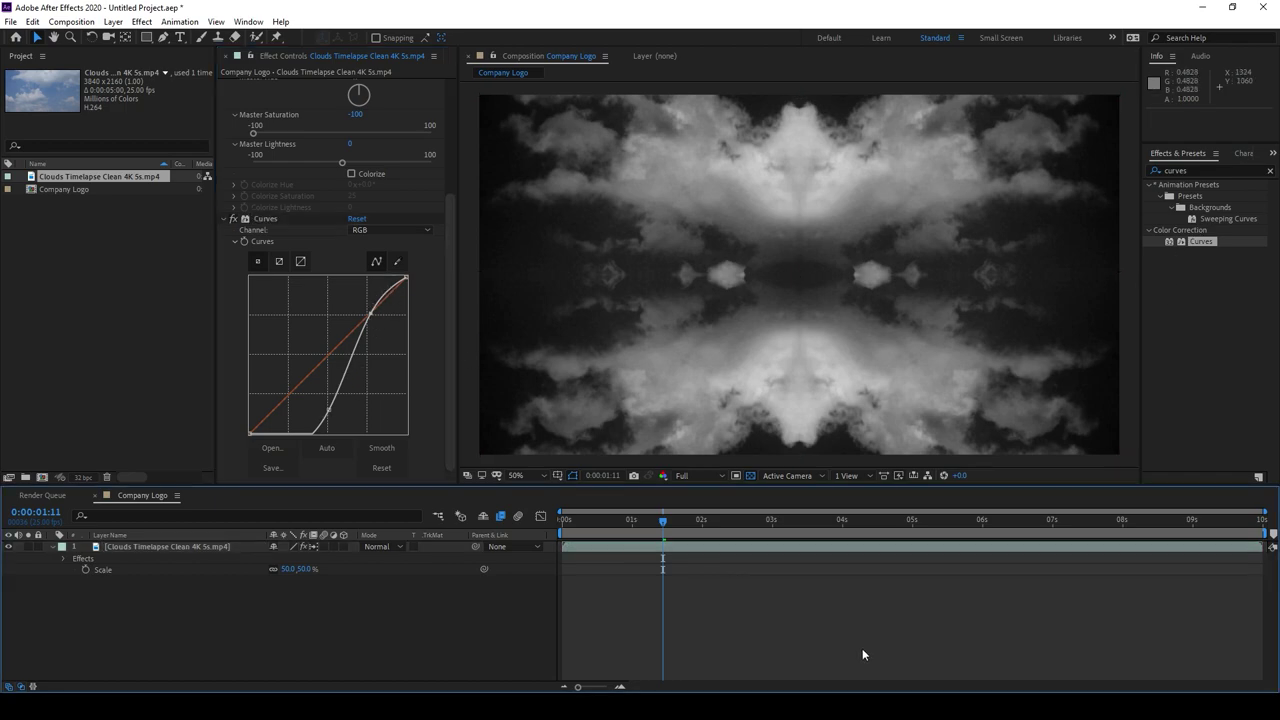
- Create a new text layer reading 'My Company' and select all of its text for formatting
{"action": "left_click", "coordinate": [113, 21]}
{"action": "mouse_move", "coordinate": [121, 38]}
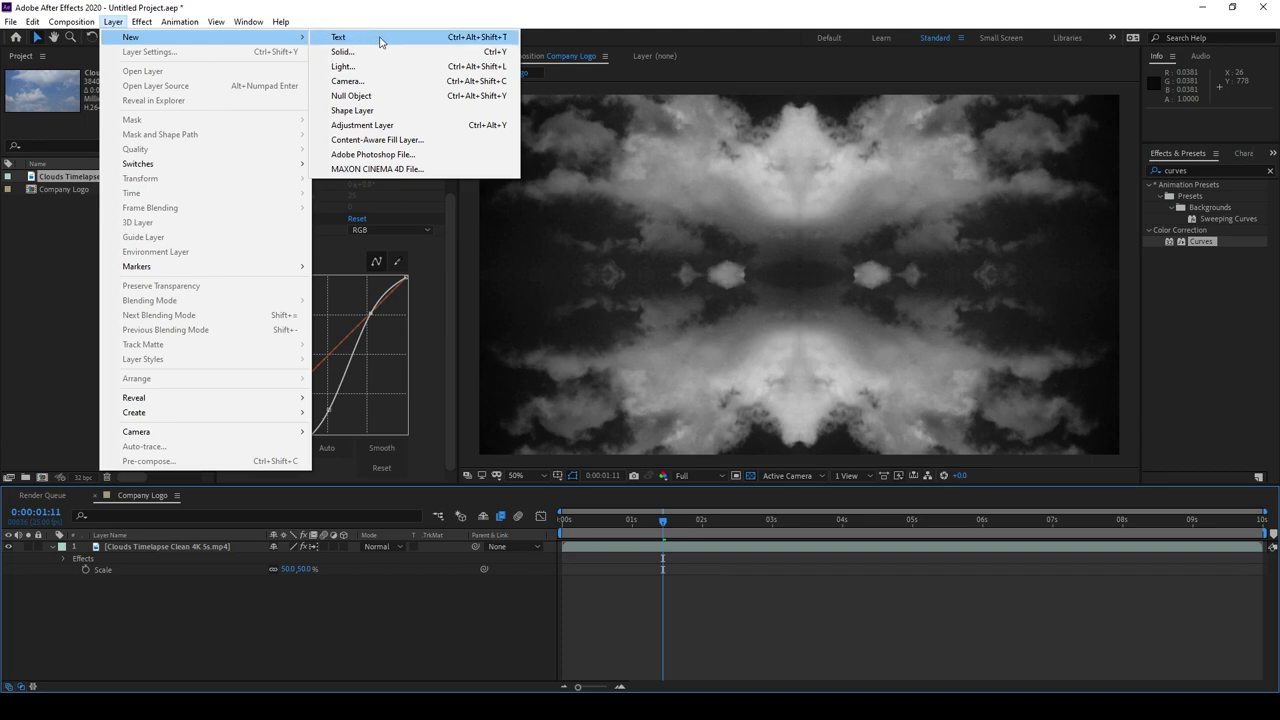
{"action": "left_click", "coordinate": [425, 40]}
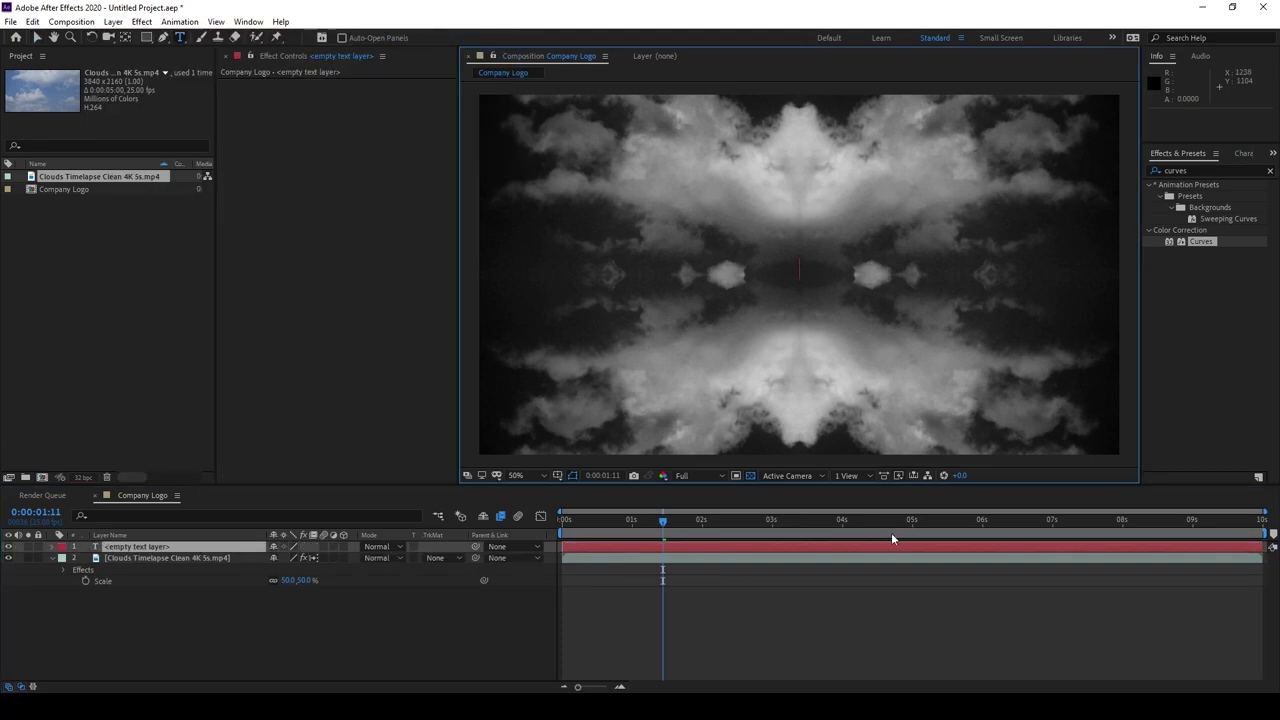
{"action": "type", "text": "My"}
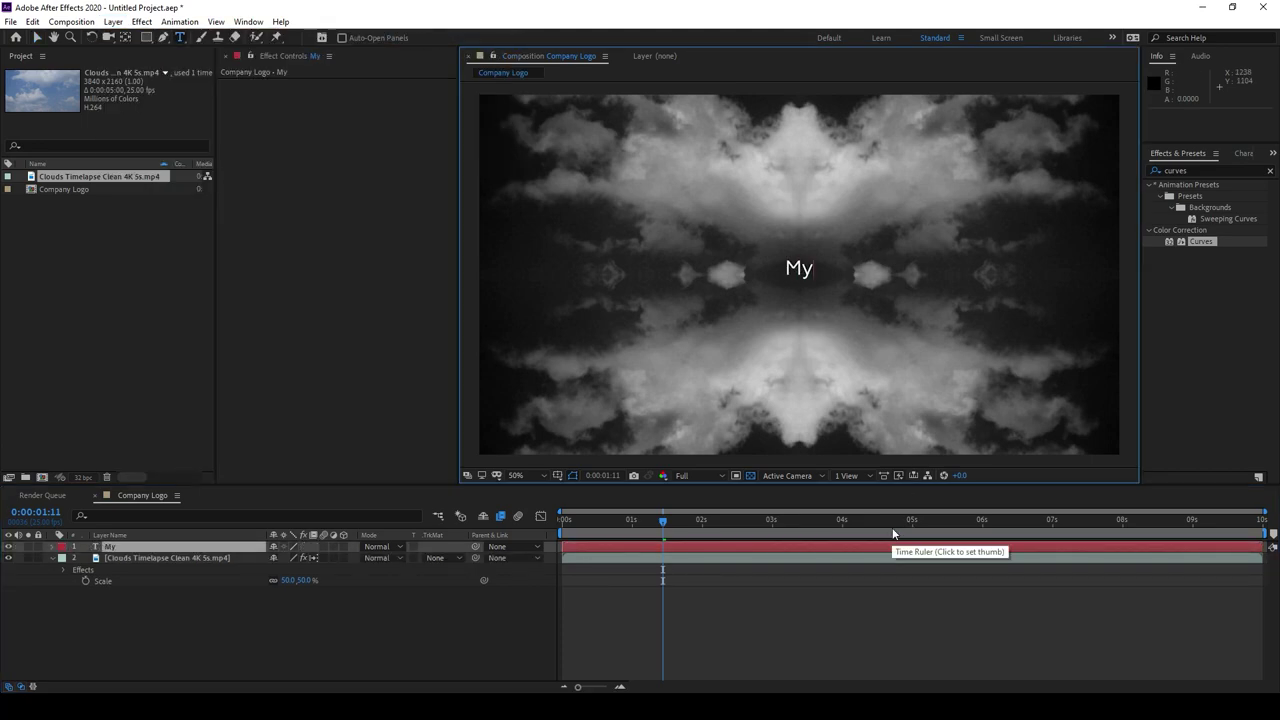
{"action": "type", "text": " Company"}
{"action": "key", "text": "ctrl+a"}
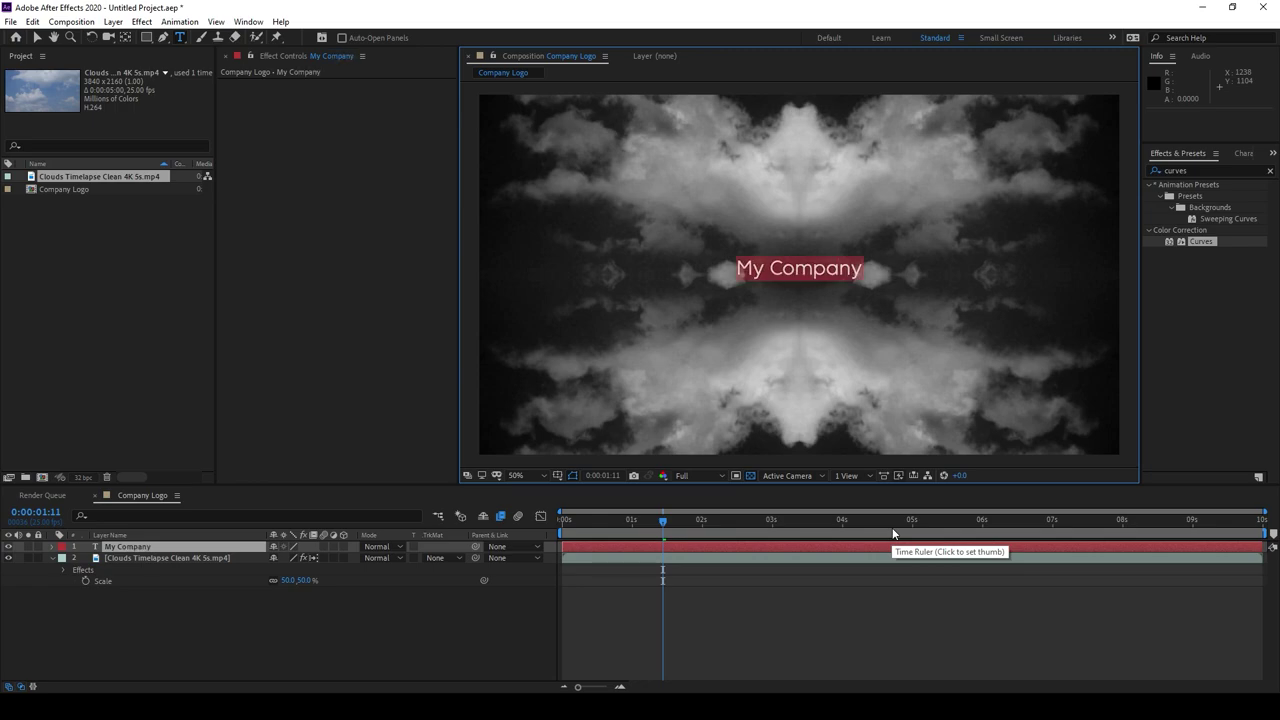
{"action": "left_click", "coordinate": [1243, 154]}
{"action": "left_click", "coordinate": [866, 270]}
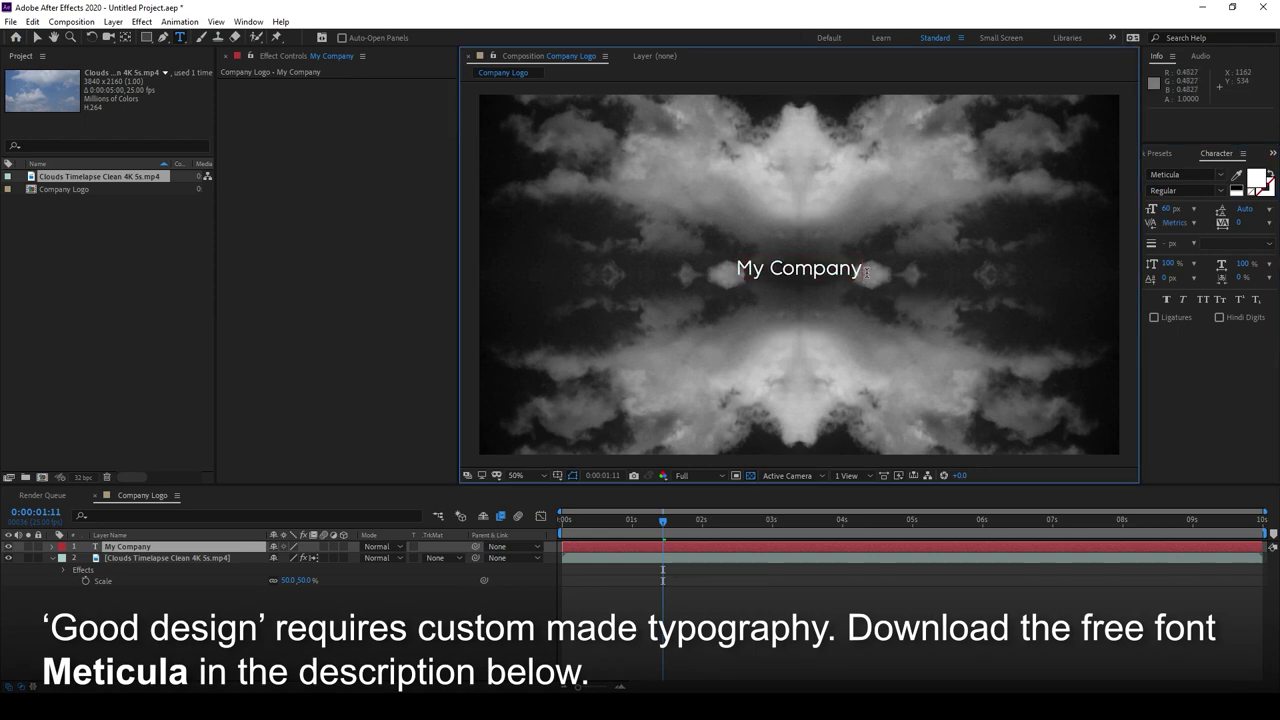
- Set the title's font to Meticula at a size of 50 px
{"action": "left_click", "coordinate": [1196, 175]}
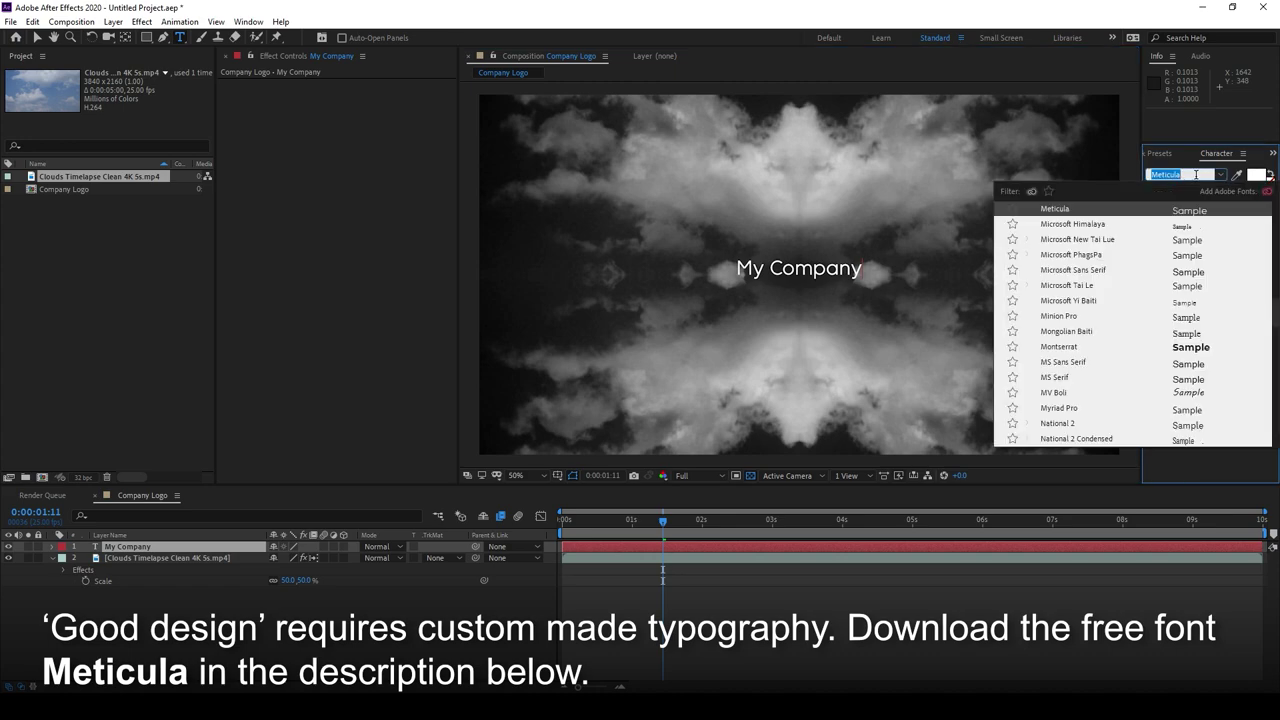
{"action": "type", "text": "Aria"}
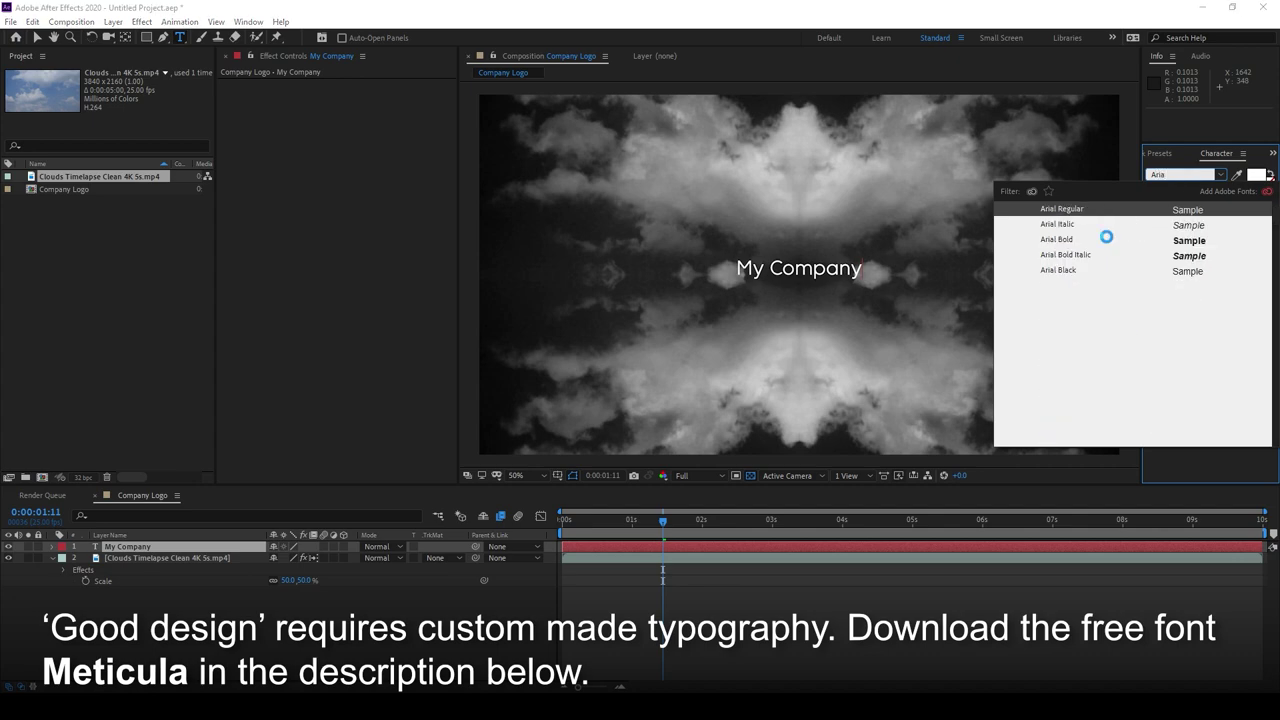
{"action": "key", "text": "Escape"}
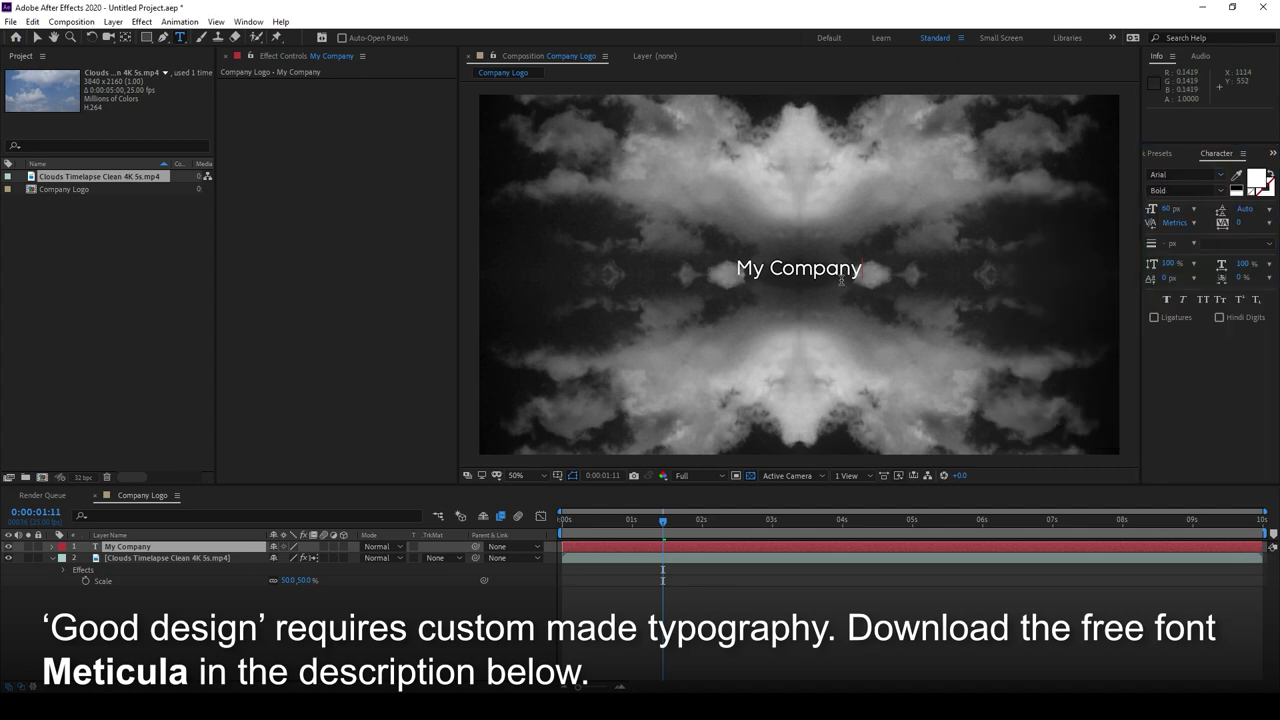
{"action": "left_click", "coordinate": [1206, 175]}
{"action": "type", "text": "arial"}
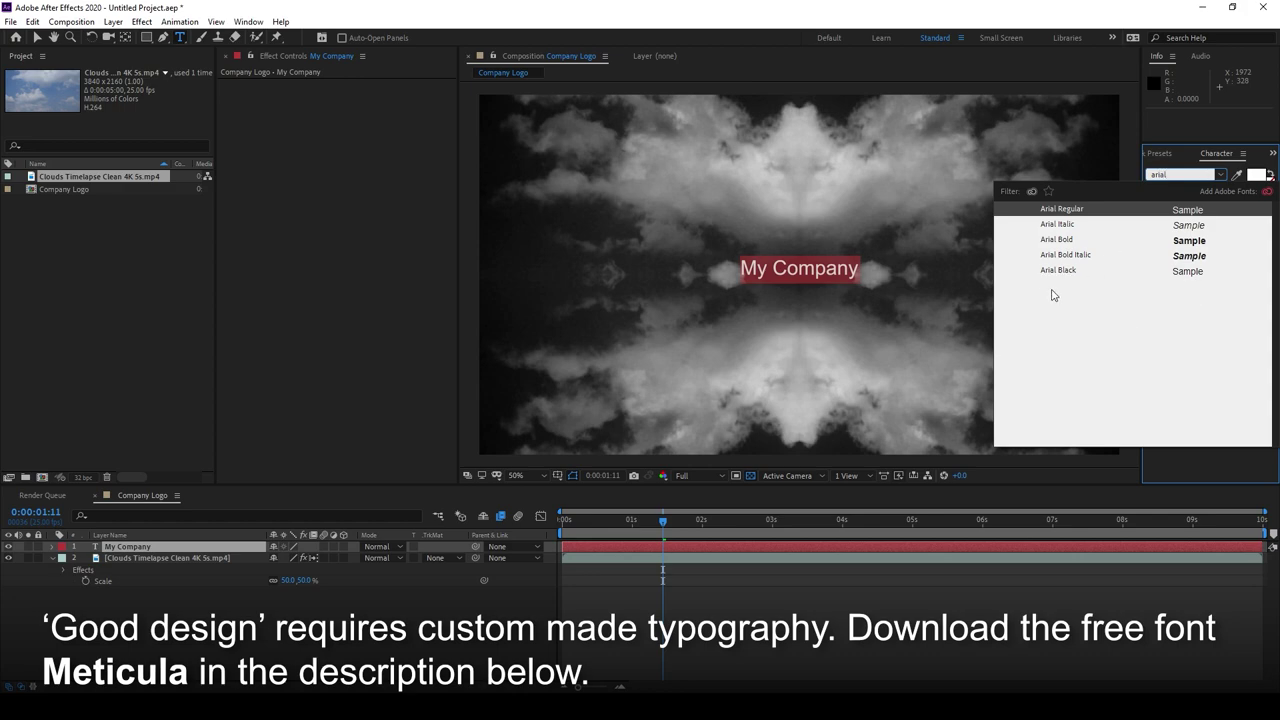
{"action": "left_click", "coordinate": [1203, 174]}
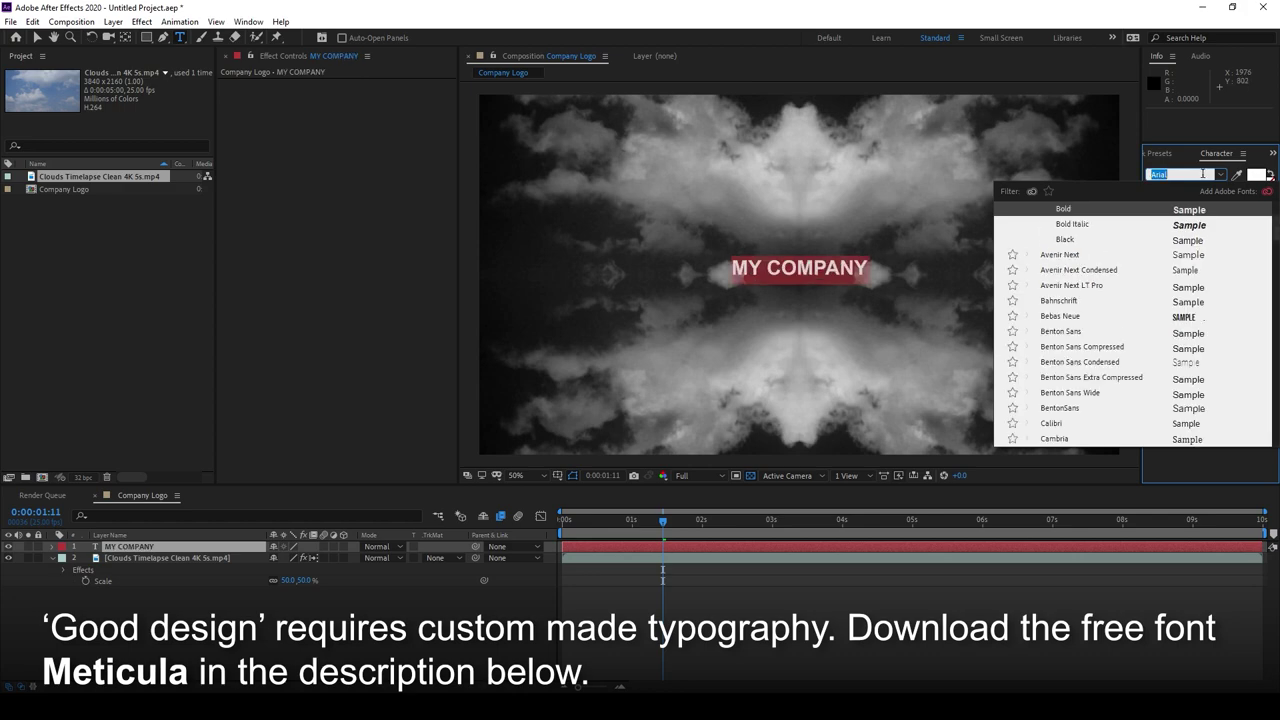
{"action": "type", "text": "me"}
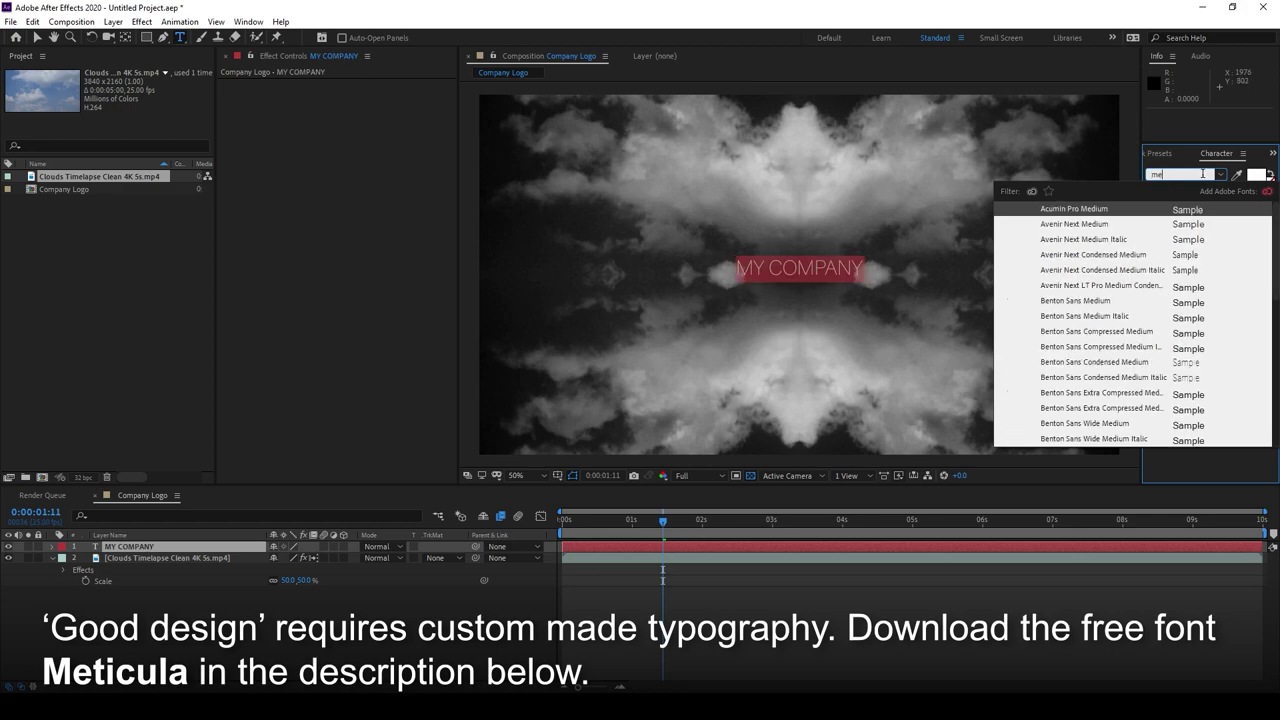
{"action": "type", "text": "t"}
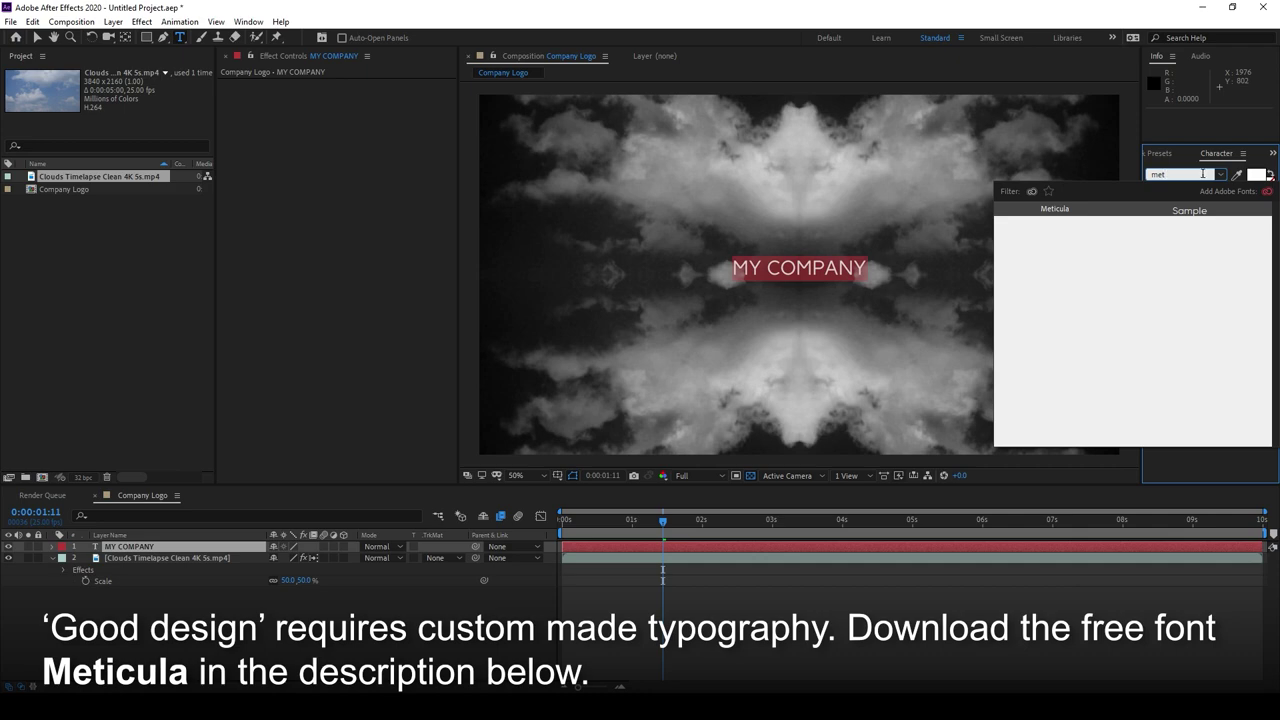
{"action": "left_click", "coordinate": [1112, 212]}
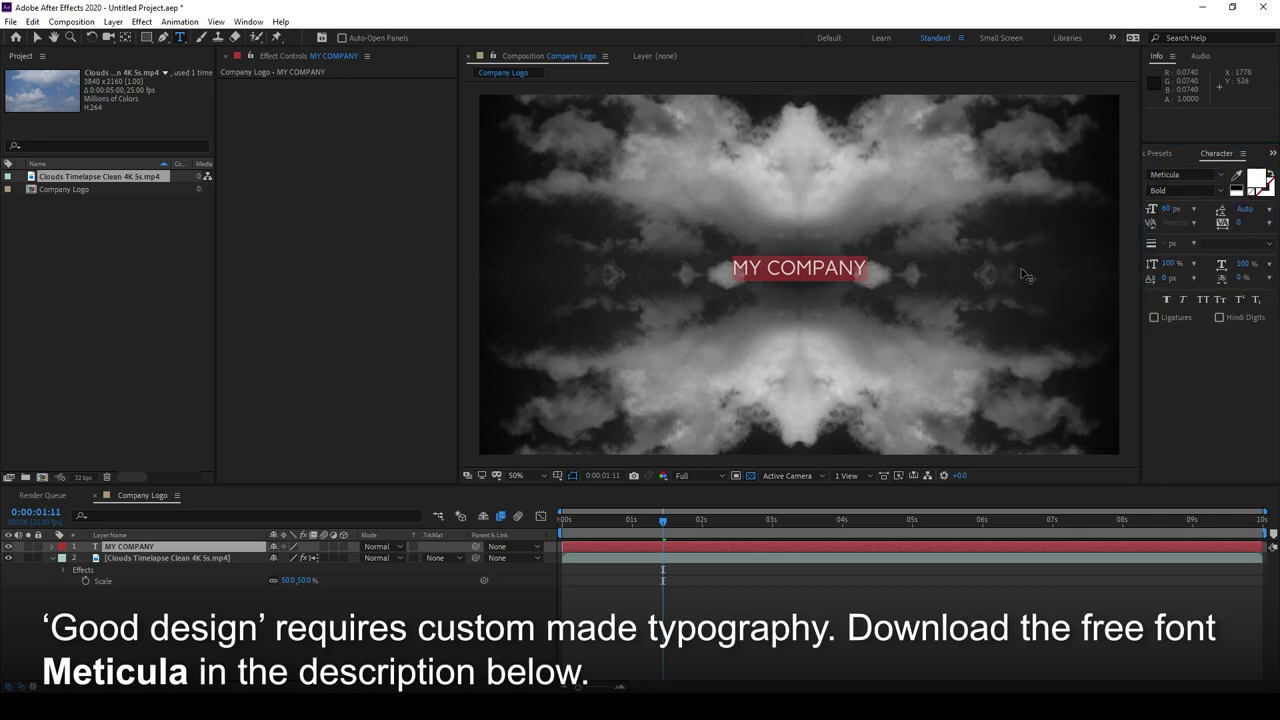
{"action": "left_click_drag", "start_coordinate": [1167, 208], "coordinate": [1150, 208]}
{"action": "left_click", "coordinate": [1174, 207]}
{"action": "type", "text": "50"}
{"action": "key", "text": "Return"}
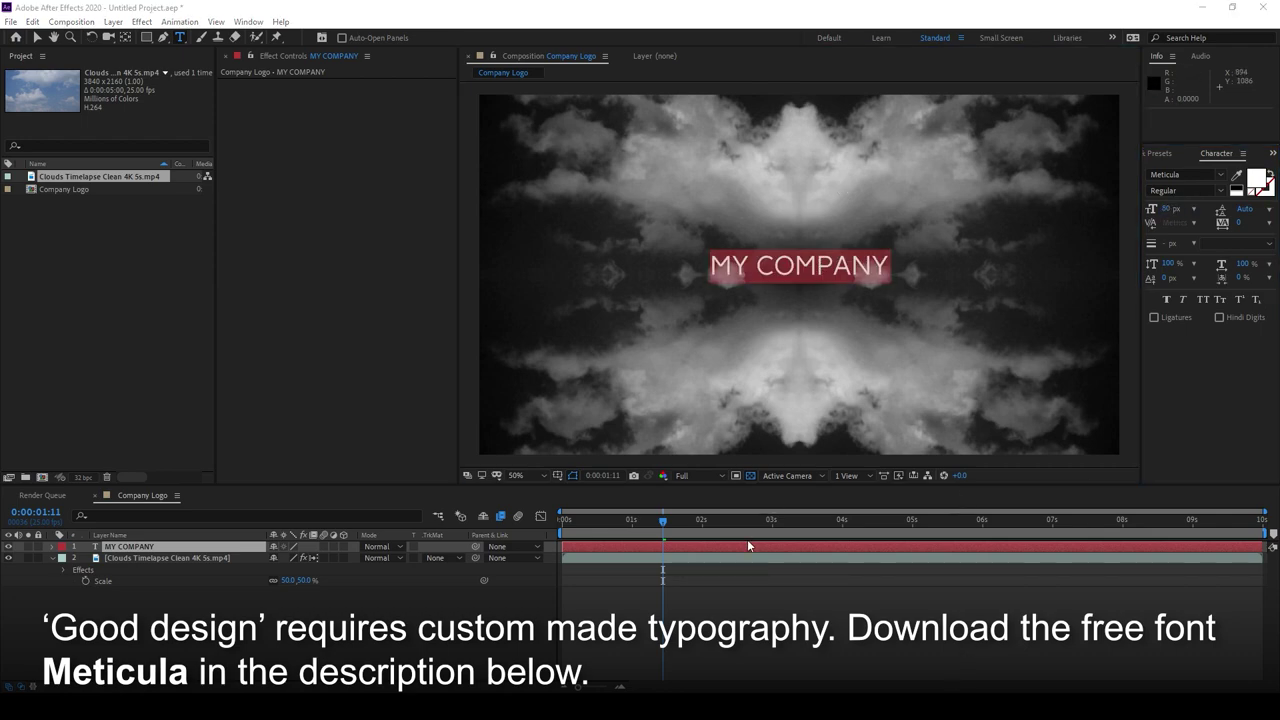
- Move the MY COMPANY title down so it sits below the centre of the frame
{"action": "left_click", "coordinate": [722, 592]}
{"action": "key", "text": "v"}
{"action": "left_click_drag", "start_coordinate": [848, 268], "coordinate": [945, 268]}
{"action": "key", "text": "ctrl+z"}
{"action": "mouse_move", "coordinate": [826, 339]}
{"action": "left_mouse_down"}
{"action": "mouse_move", "coordinate": [790, 265]}
{"action": "mouse_move", "coordinate": [876, 262]}
{"action": "mouse_move", "coordinate": [826, 200]}
{"action": "mouse_move", "coordinate": [826, 335]}
{"action": "left_mouse_up"}
{"action": "left_click", "coordinate": [826, 592]}
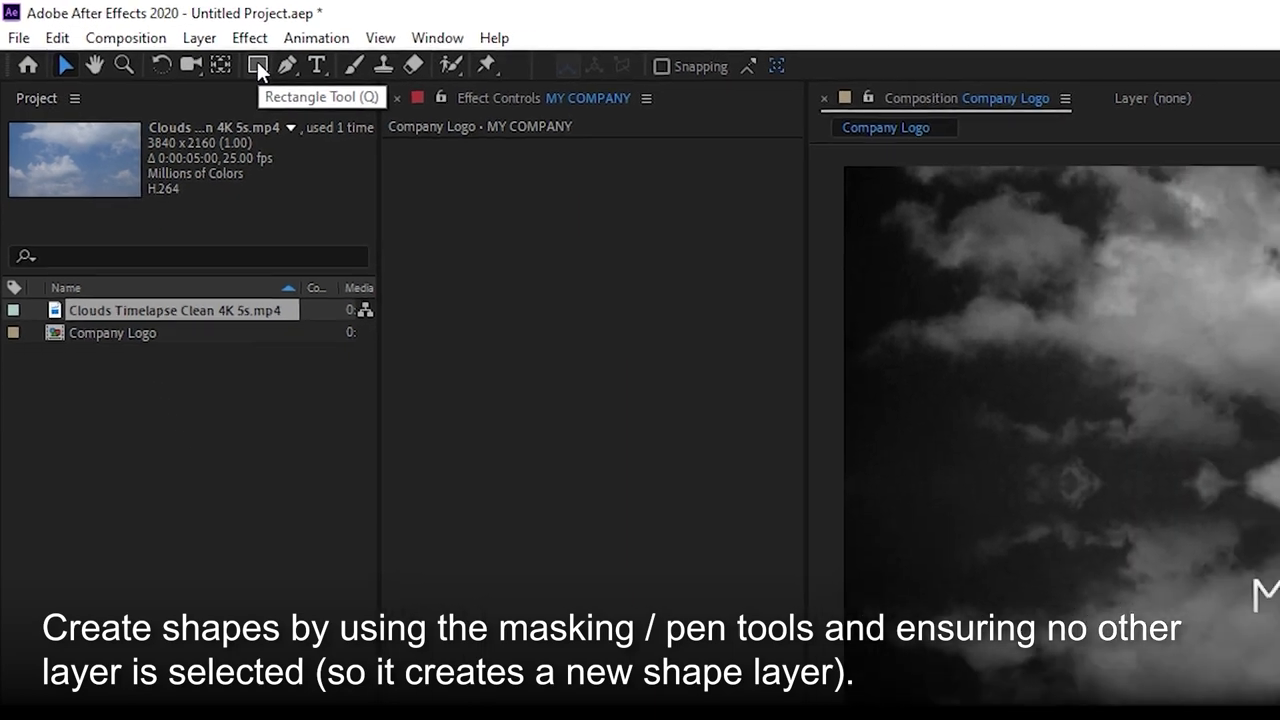
- Duplicate the square outline layer and scale the copy down to about 56% inside it
{"action": "left_click", "coordinate": [366, 92]}
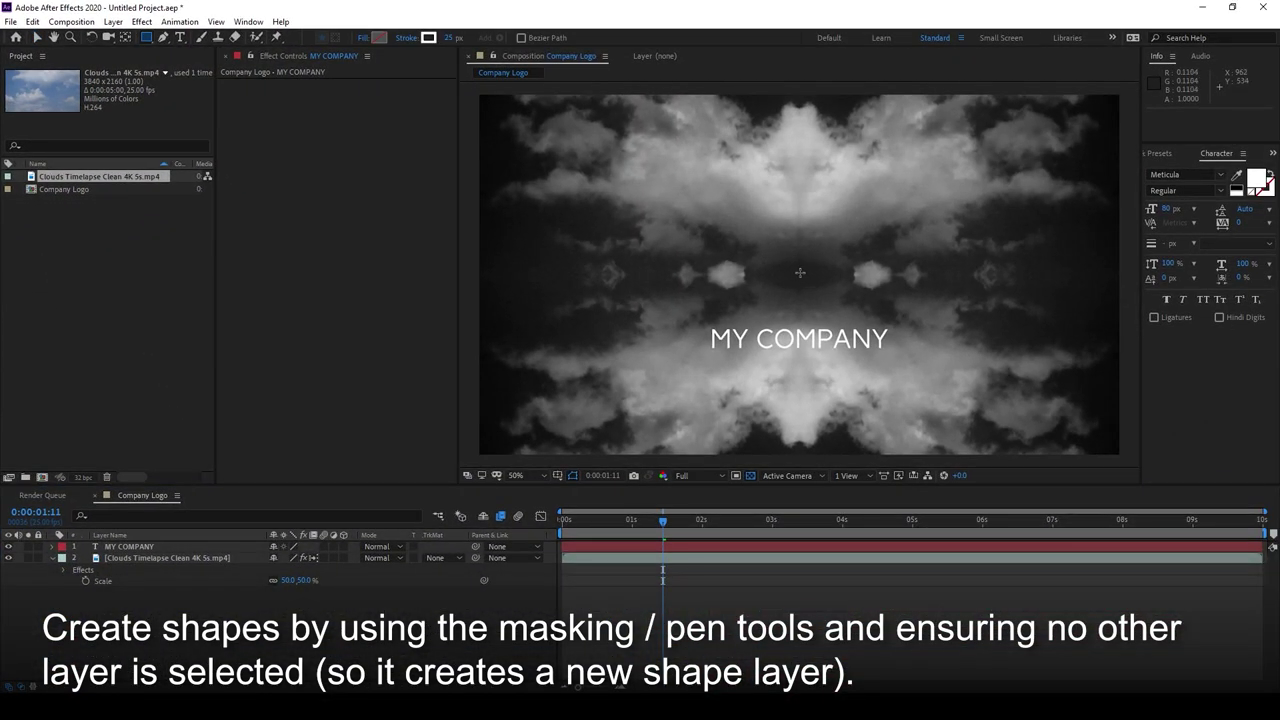
{"action": "left_click_drag", "start_coordinate": [798, 274], "coordinate": [836, 237]}
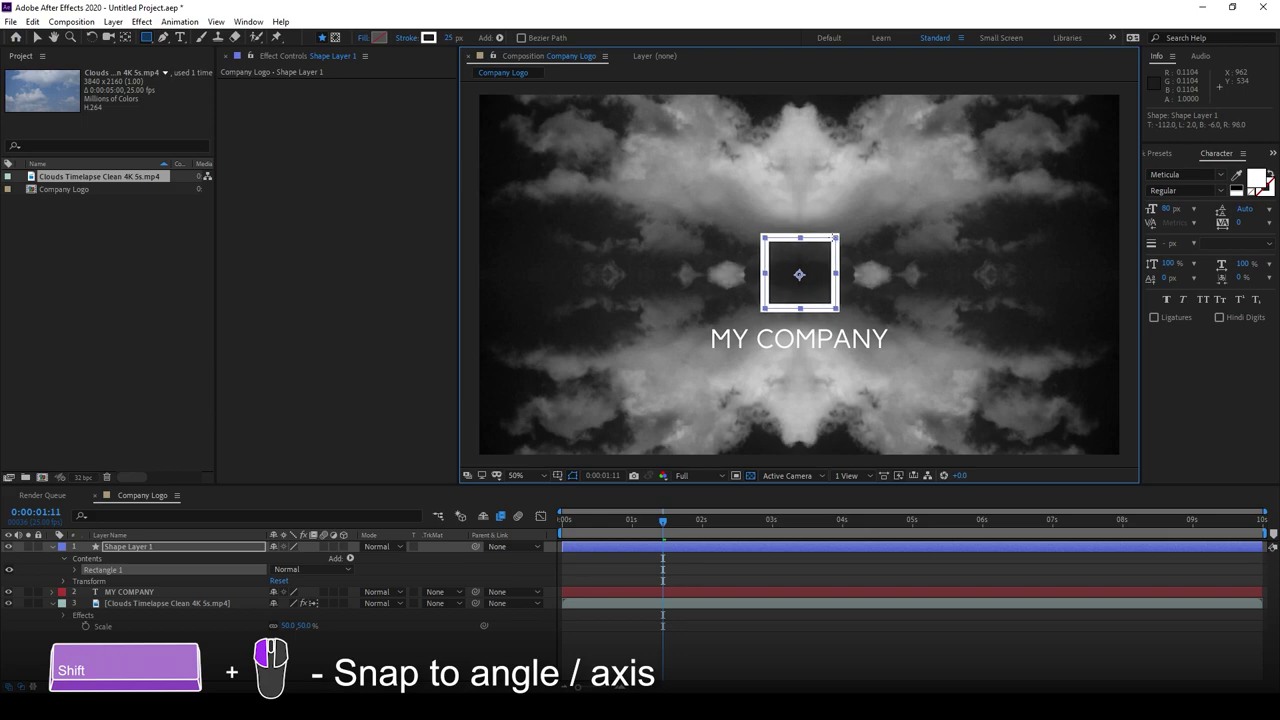
{"action": "left_click", "coordinate": [818, 584]}
{"action": "left_click", "coordinate": [836, 545]}
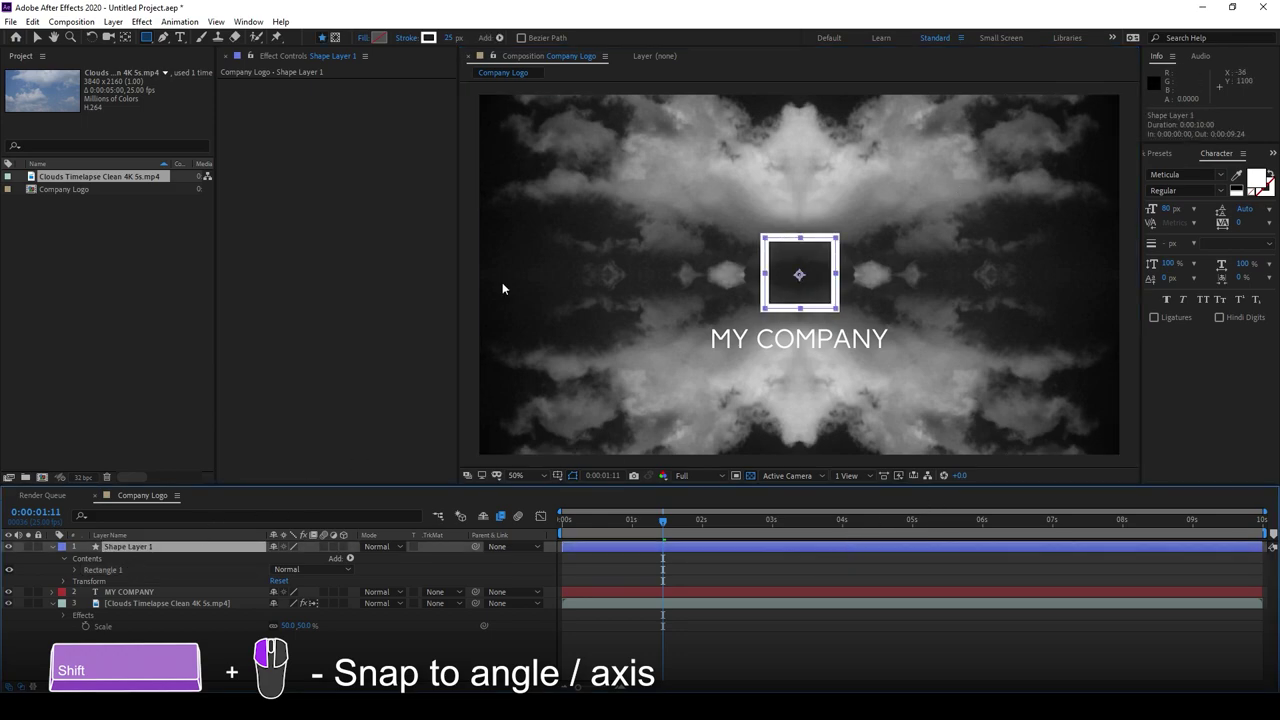
{"action": "key", "text": "ctrl+d"}
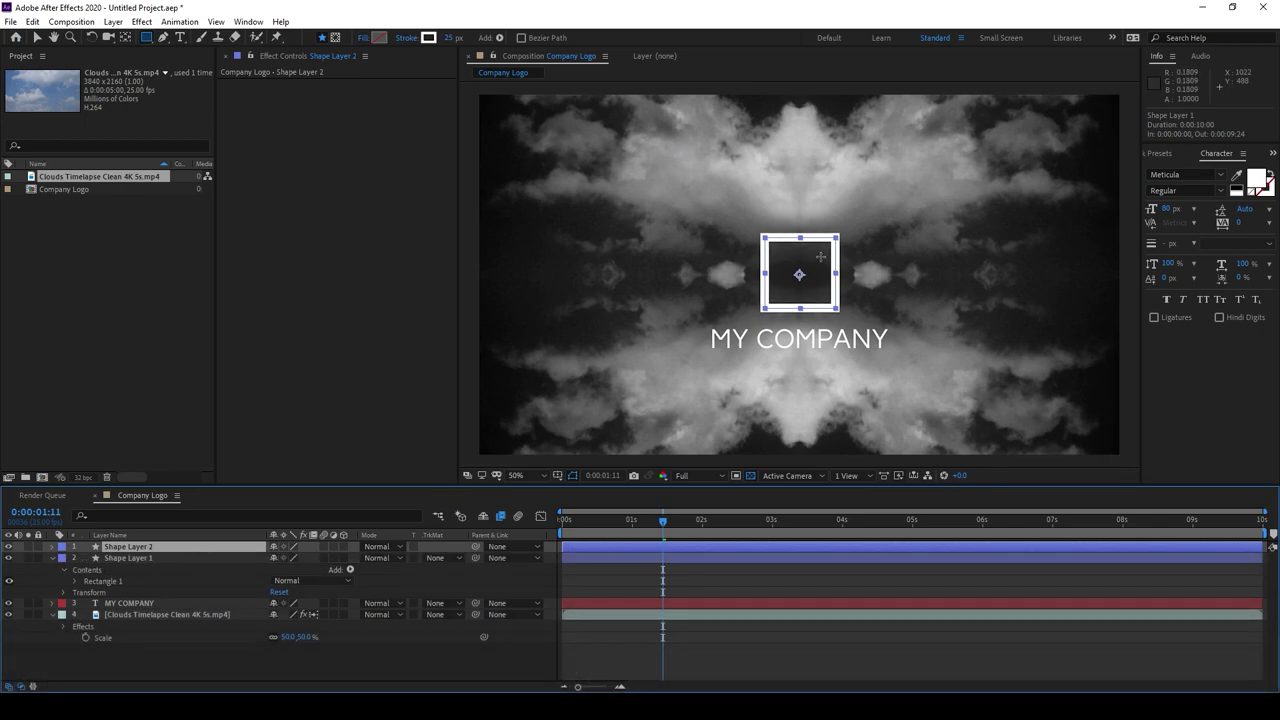
{"action": "key", "text": "v"}
{"action": "mouse_move", "coordinate": [836, 237]}
{"action": "left_mouse_down"}
{"action": "mouse_move", "coordinate": [812, 260]}
{"action": "mouse_move", "coordinate": [822, 250]}
{"action": "left_mouse_up"}
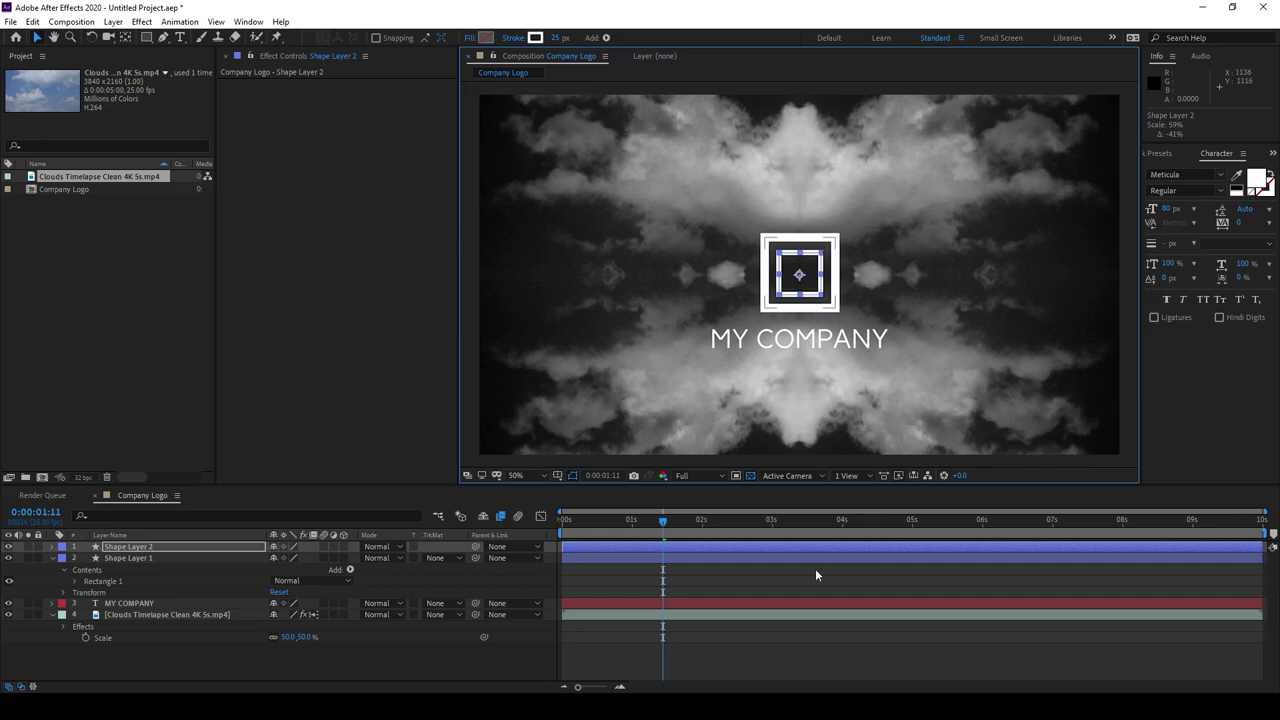
{"action": "left_click", "coordinate": [816, 568]}
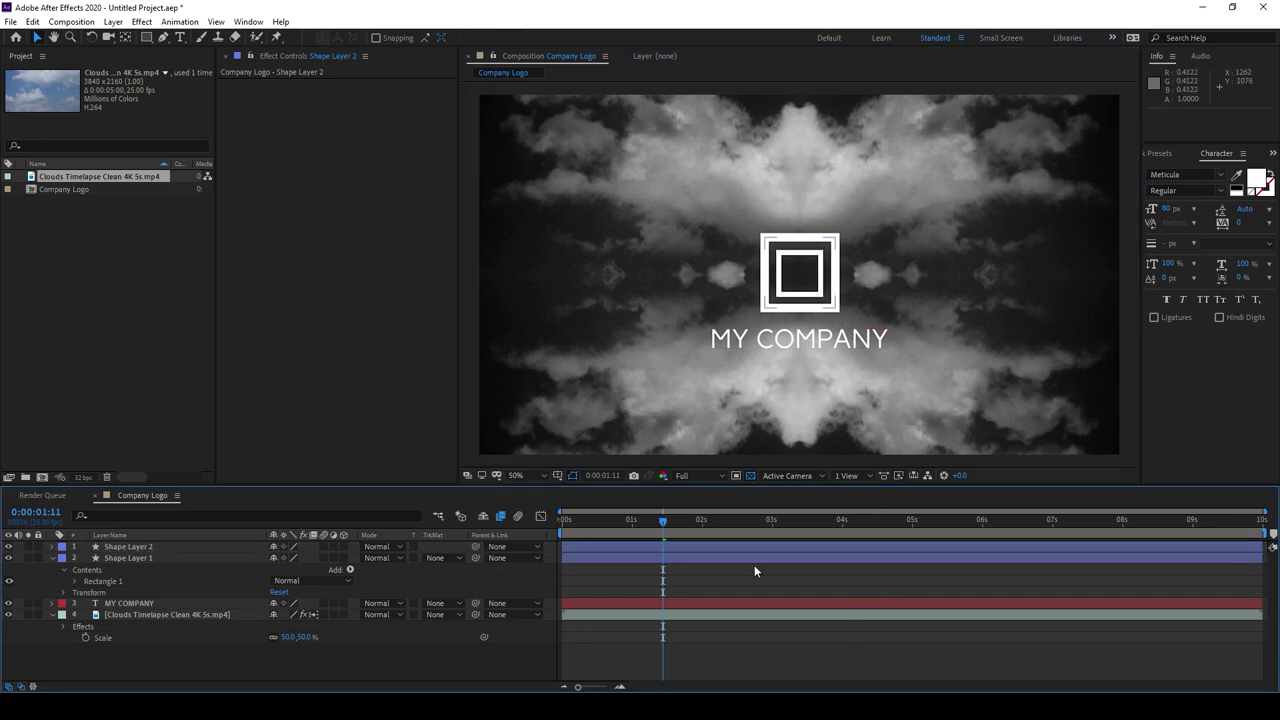
- Select both squares and the MY COMPANY text and nudge them slightly upward
{"action": "left_click", "coordinate": [241, 547]}
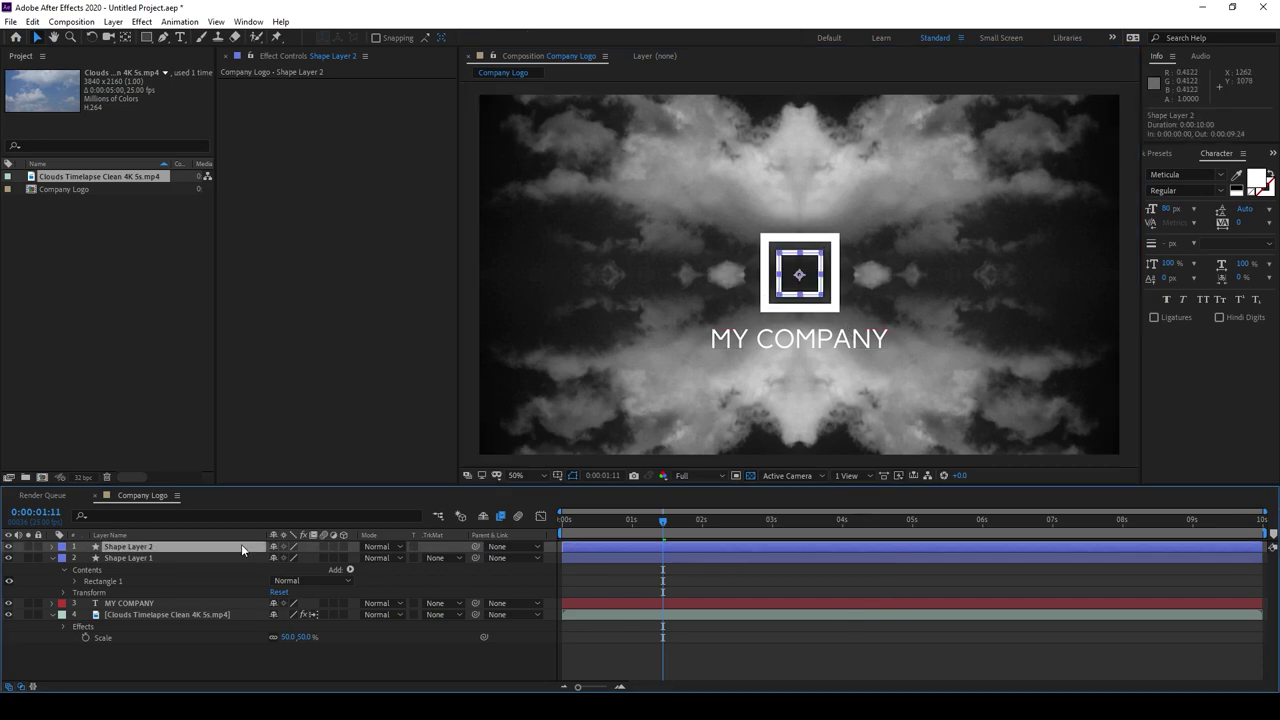
{"action": "left_click", "coordinate": [200, 557], "text": "ctrl"}
{"action": "left_click", "coordinate": [200, 603], "text": "ctrl"}
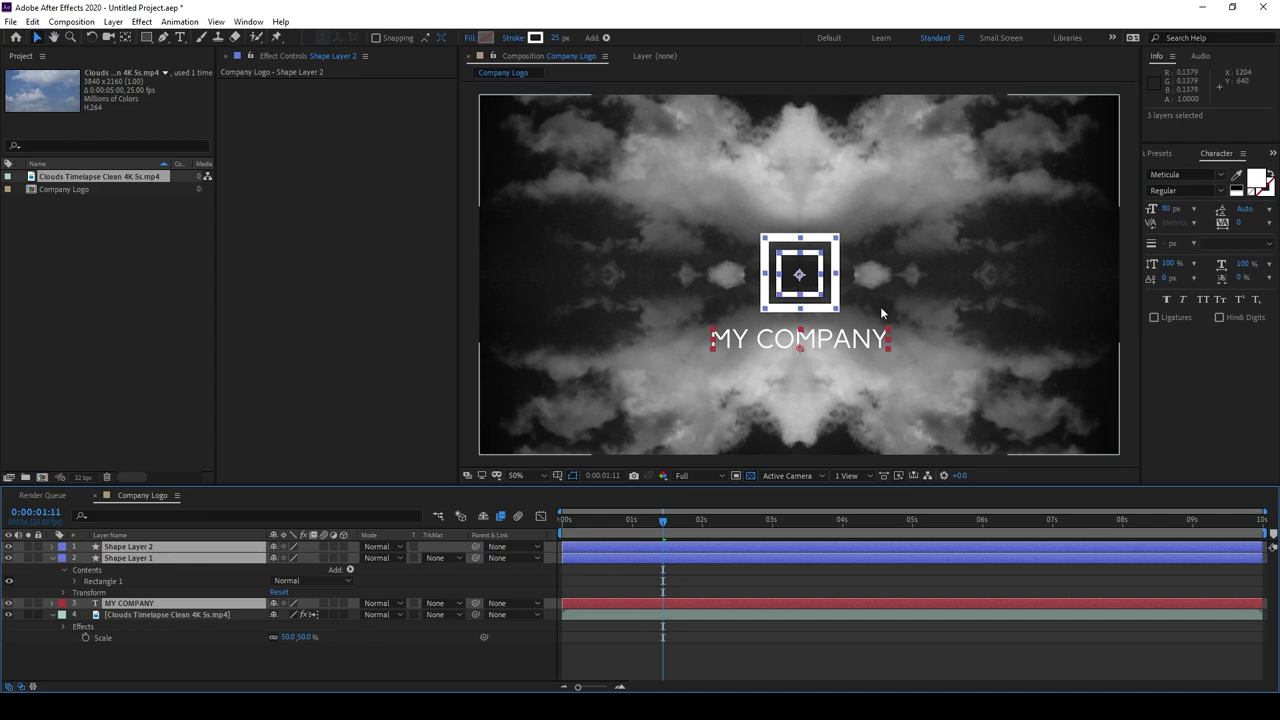
{"action": "left_click_drag", "start_coordinate": [814, 279], "coordinate": [815, 262]}
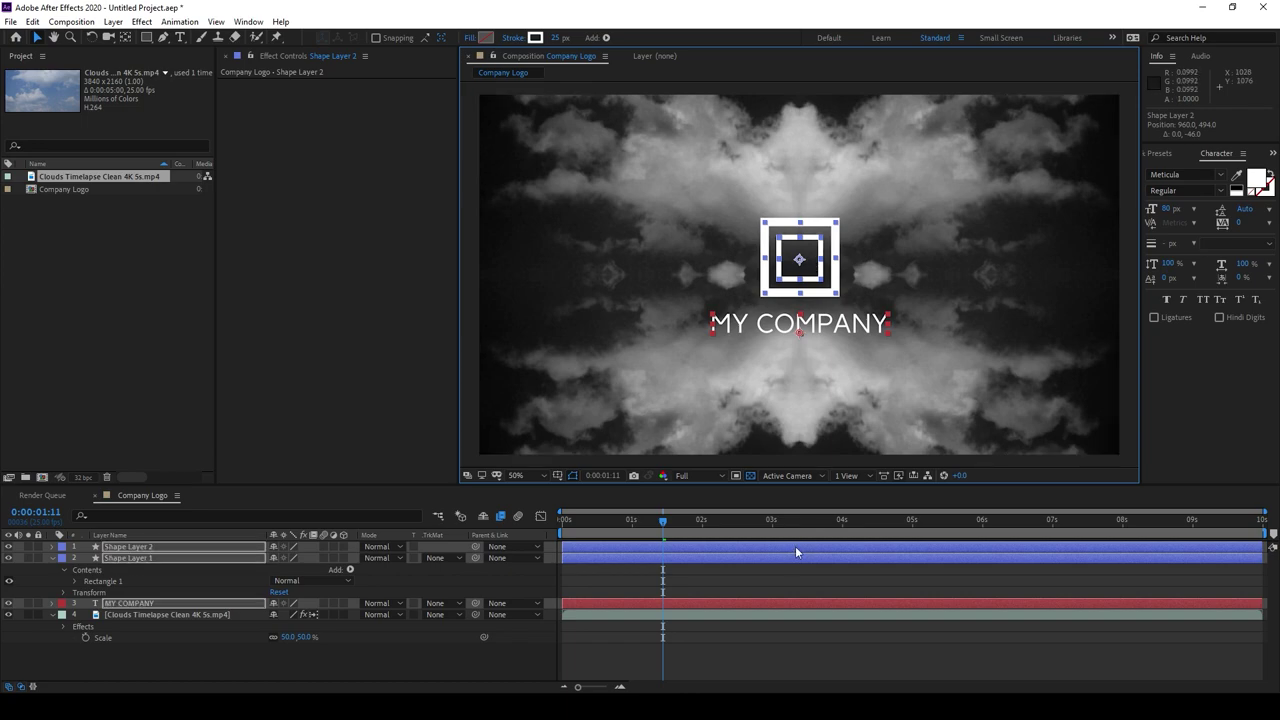
{"action": "left_click", "coordinate": [714, 587]}
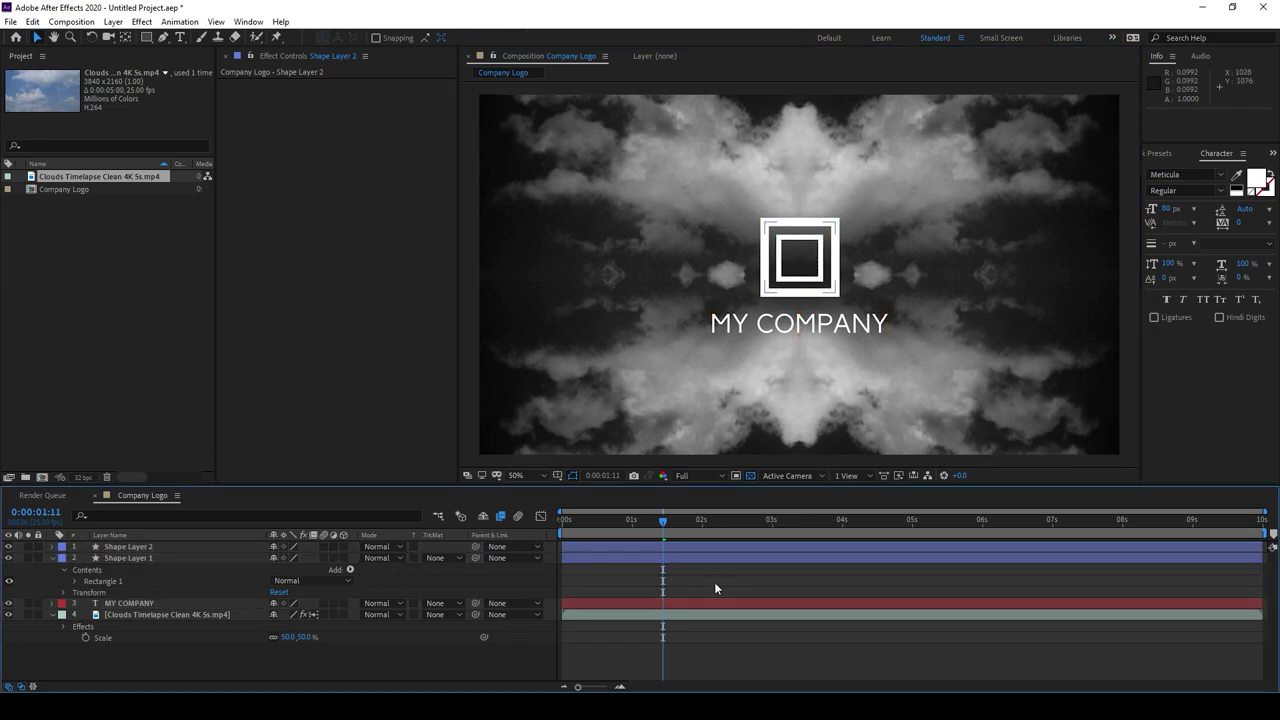
- Select Shape Layer 2, Shape Layer 1 and MY COMPANY together and bring up their layer options
{"action": "left_click", "coordinate": [52, 558]}
{"action": "left_click", "coordinate": [132, 547]}
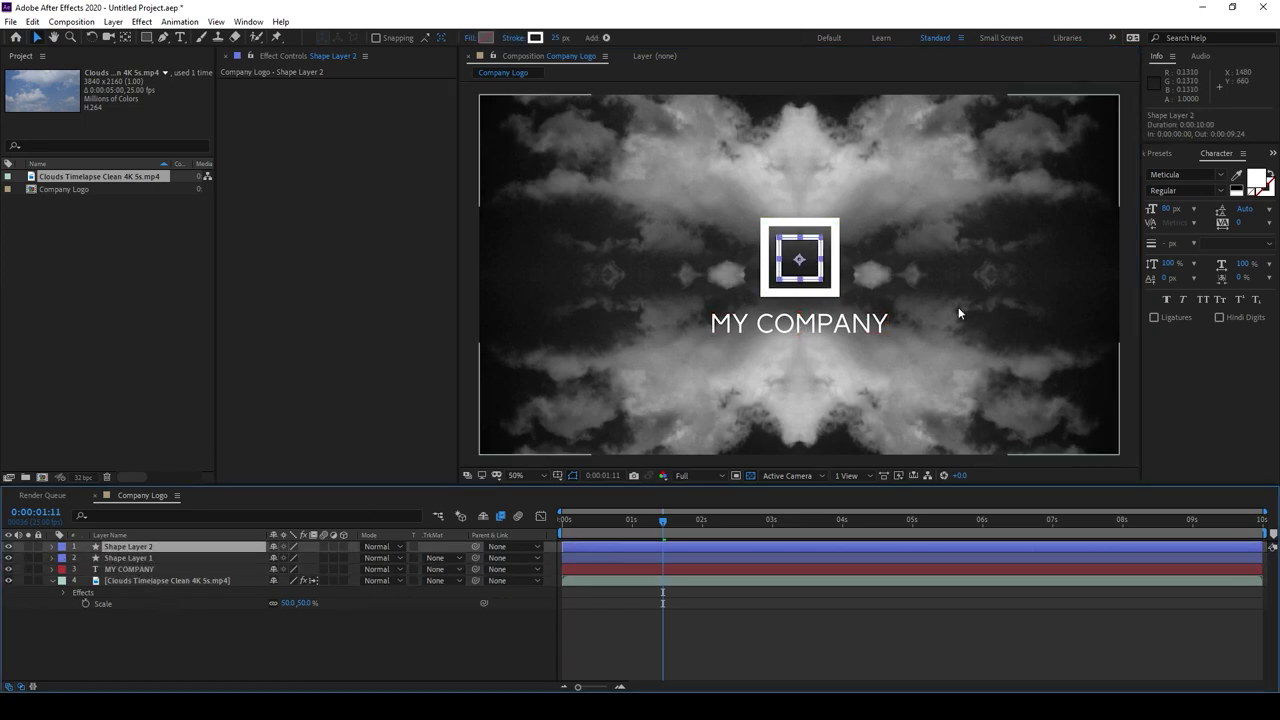
{"action": "left_click", "coordinate": [674, 522]}
{"action": "left_click", "coordinate": [697, 522]}
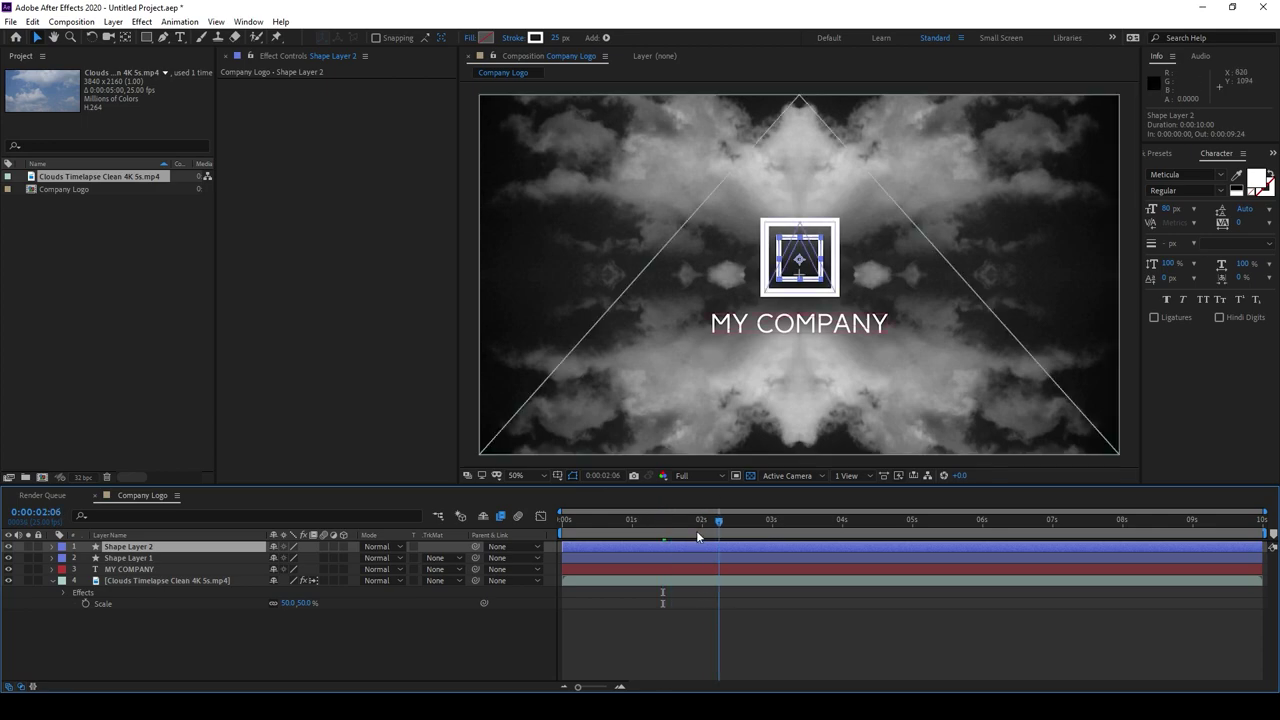
{"action": "key", "text": "ctrl+shift+Down"}
{"action": "key", "text": "ctrl+shift+Down"}
{"action": "right_click", "coordinate": [680, 550]}
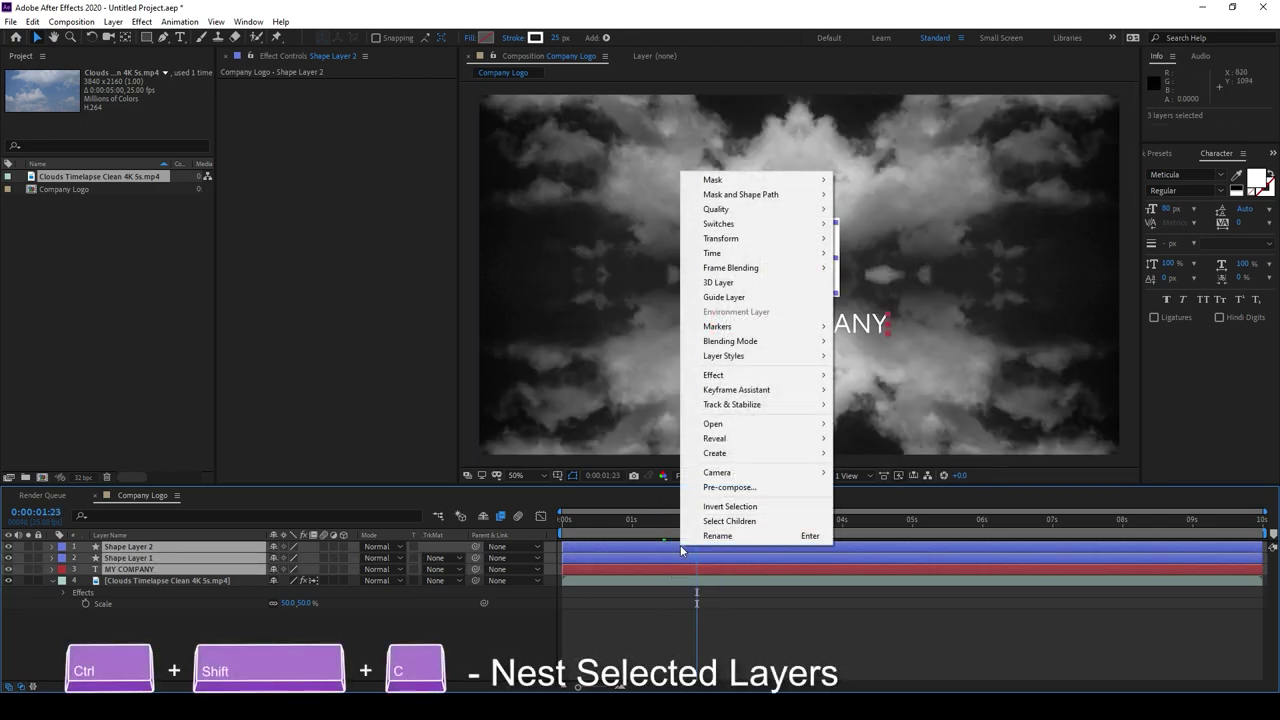
- Pre-compose the three logo layers into 'Precomp - Text Logo', keeping Move all attributes
{"action": "left_click", "coordinate": [815, 494]}
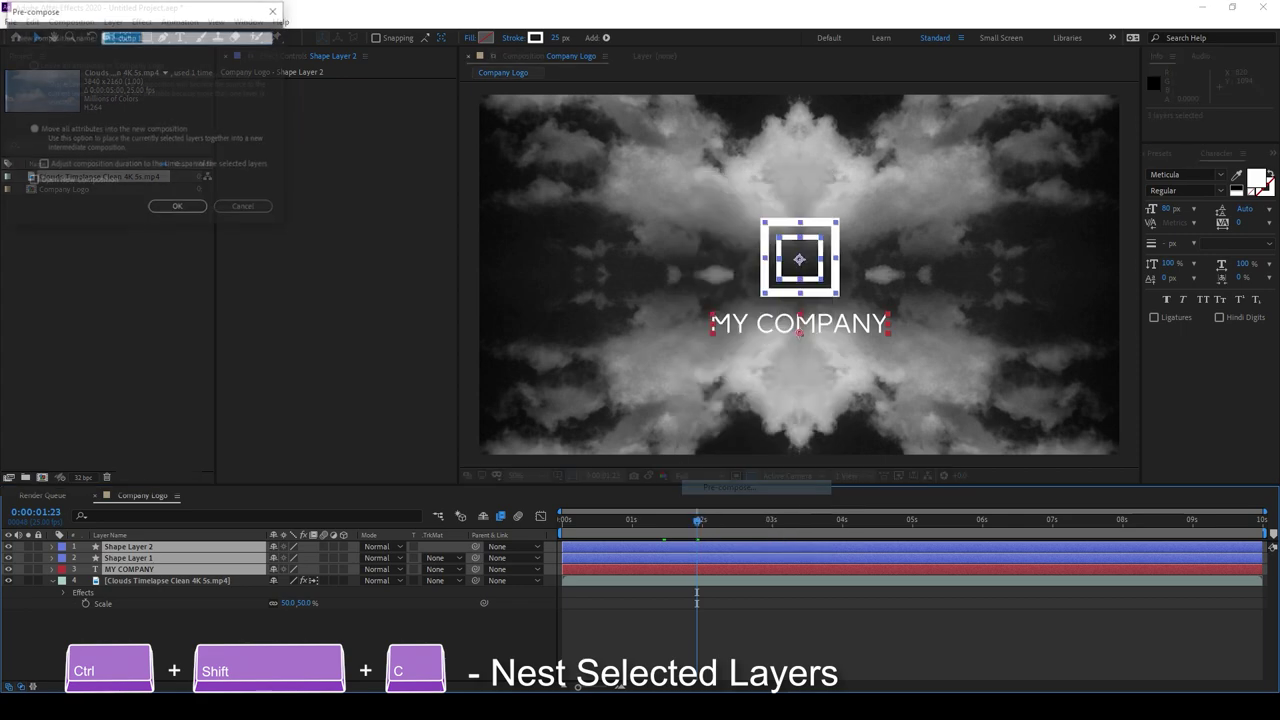
{"action": "left_click_drag", "start_coordinate": [85, 17], "coordinate": [462, 221]}
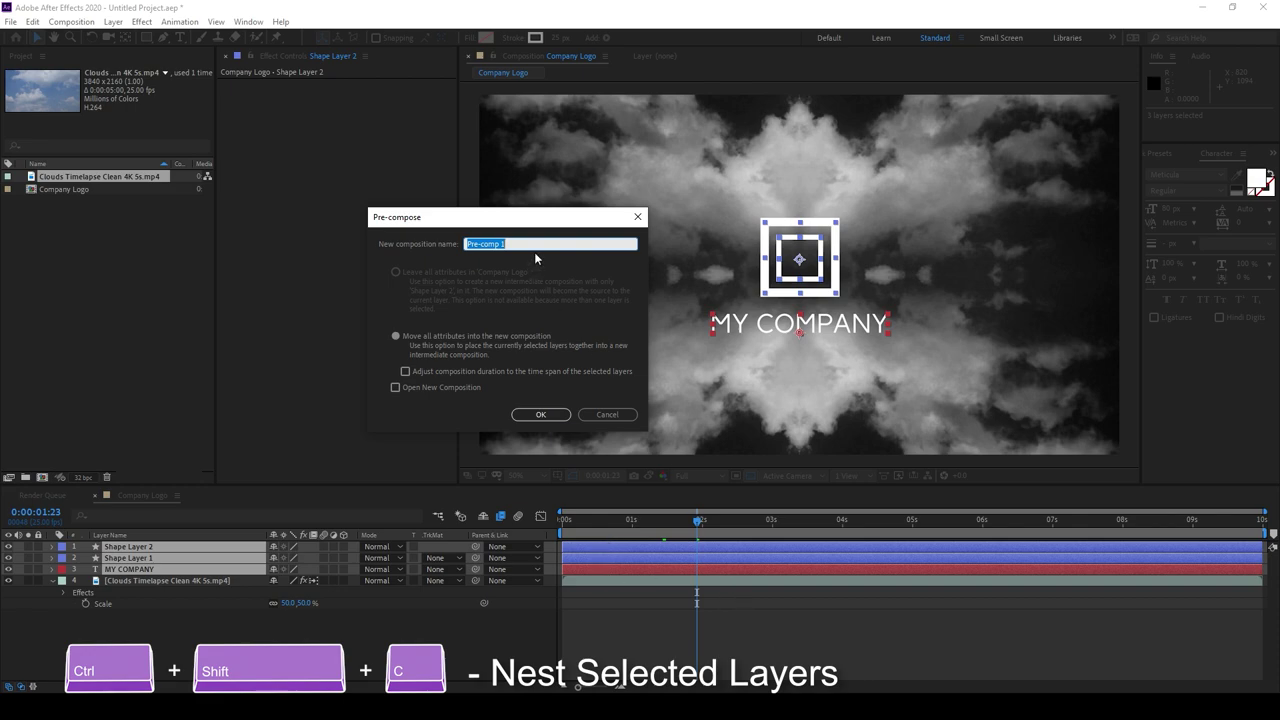
{"action": "type", "text": "Precomp - Text Logo"}
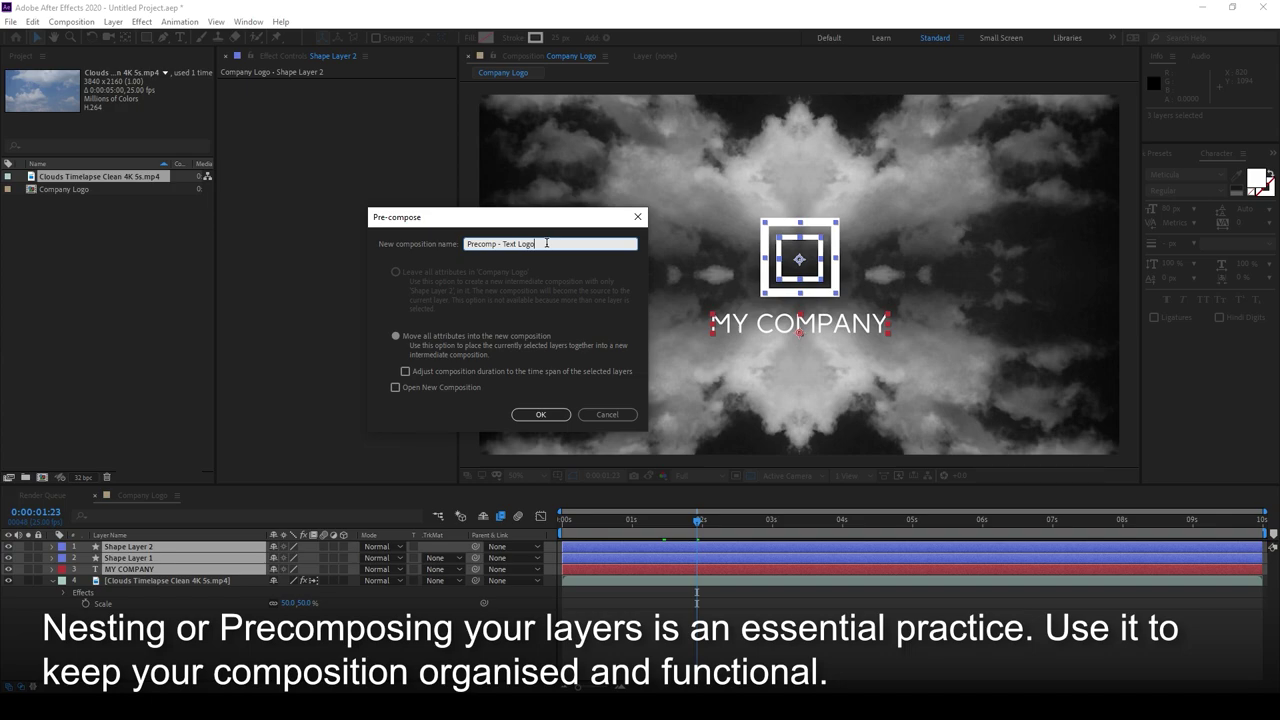
{"action": "left_click", "coordinate": [540, 414]}
{"action": "left_click", "coordinate": [728, 623]}
{"action": "left_click", "coordinate": [186, 545]}
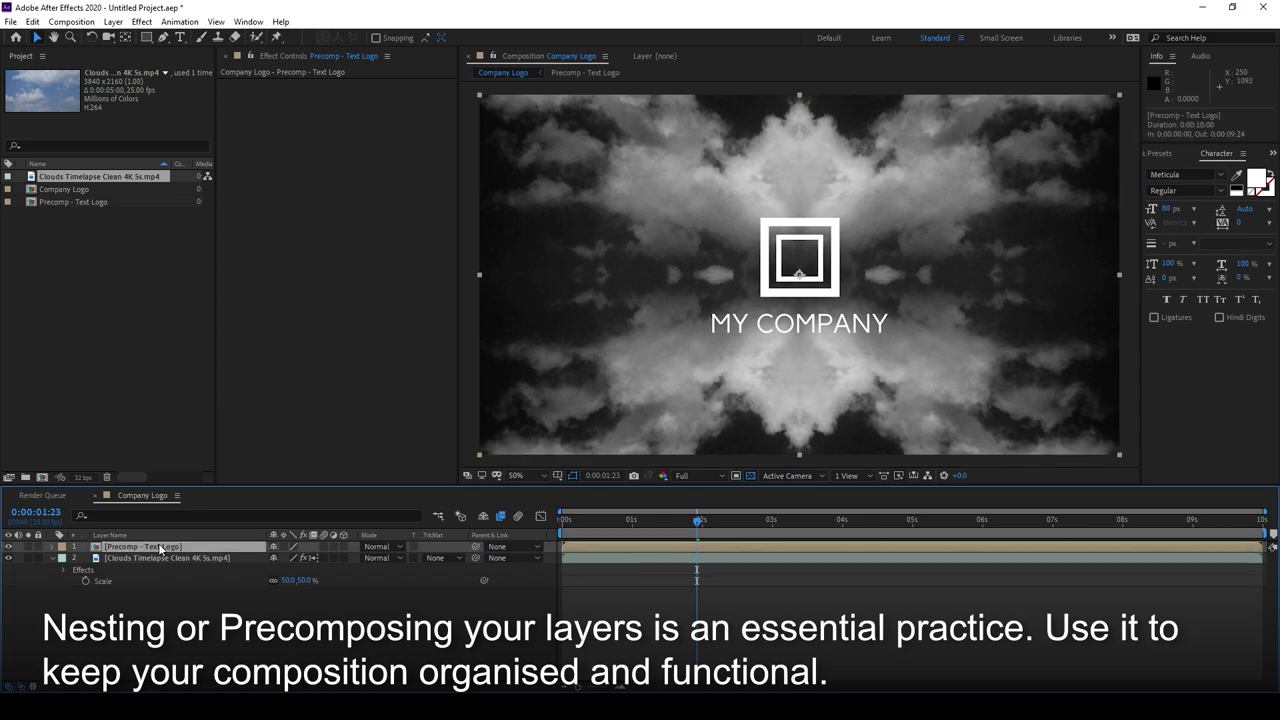
- Test-move the logo precomp, undo the move, and enable Continuously Rasterize on Precomp - Text Logo
{"action": "left_click", "coordinate": [823, 322]}
{"action": "left_click_drag", "start_coordinate": [823, 322], "coordinate": [840, 274]}
{"action": "key", "text": "ctrl+z"}
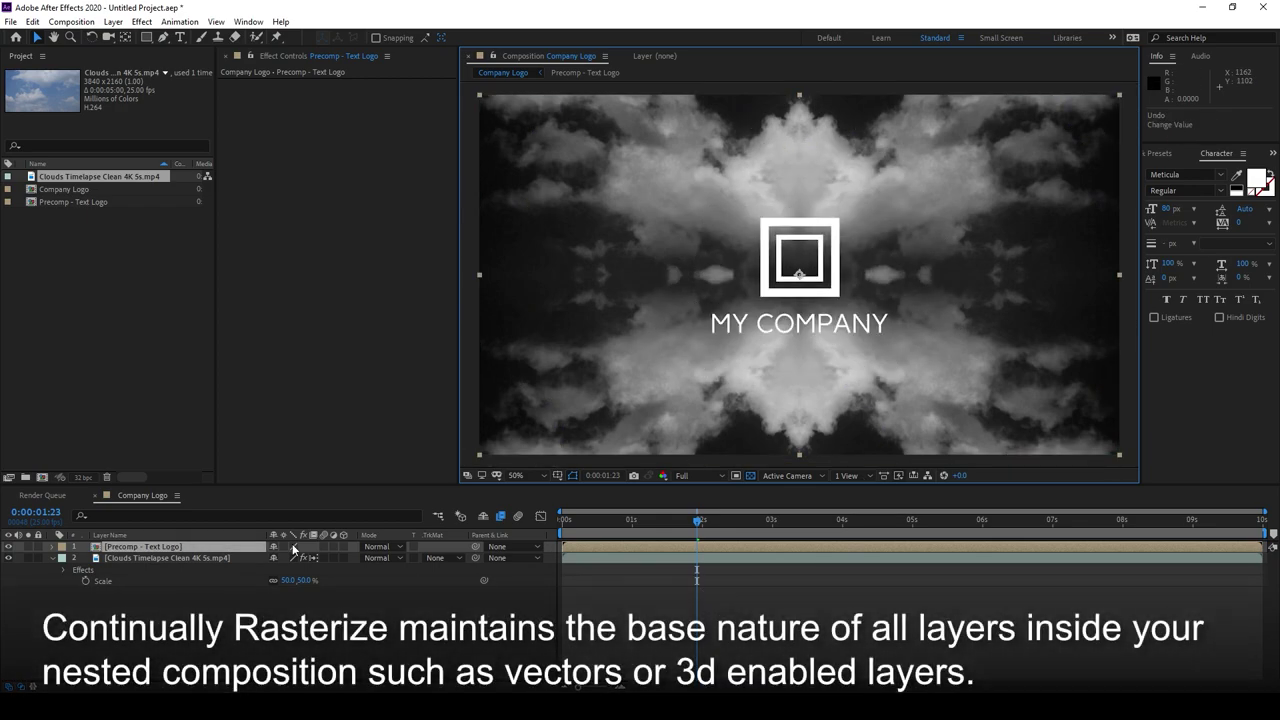
{"action": "left_click", "coordinate": [284, 547]}
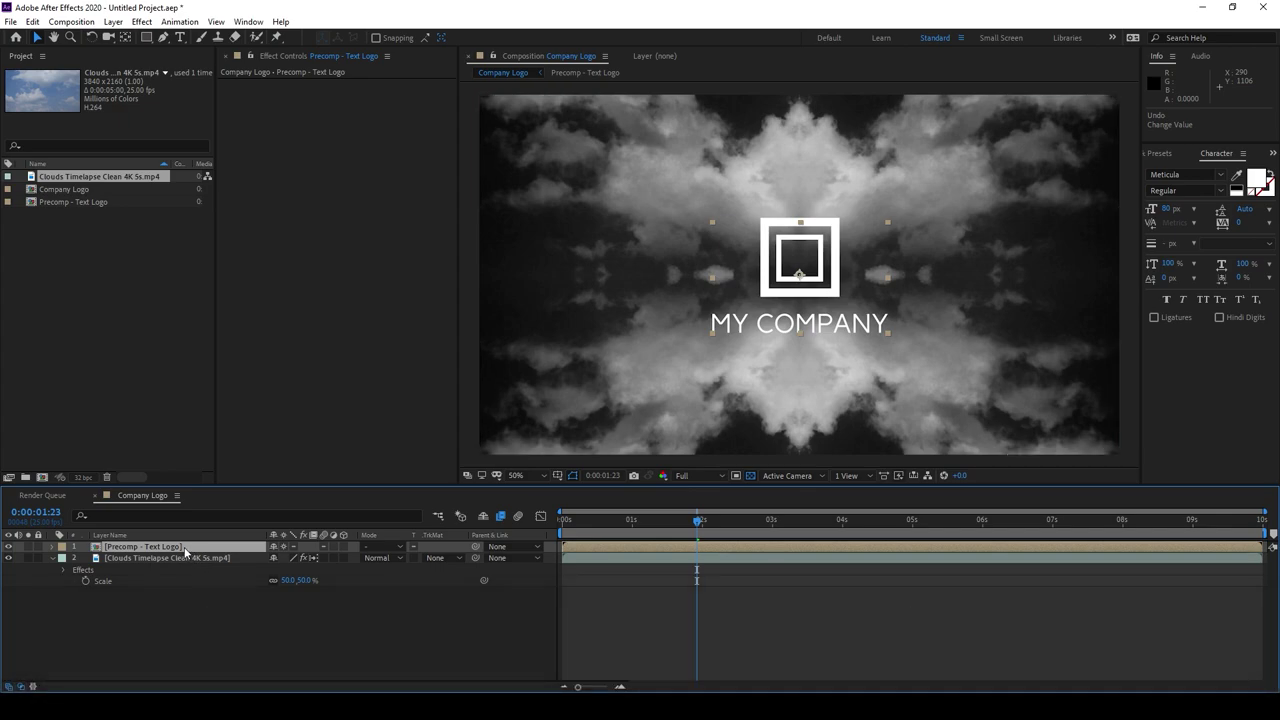
- Keyframe the precomp's Scale from 100% to 110%, placing the 110% keyframe near the composition end
{"action": "key", "text": "s"}
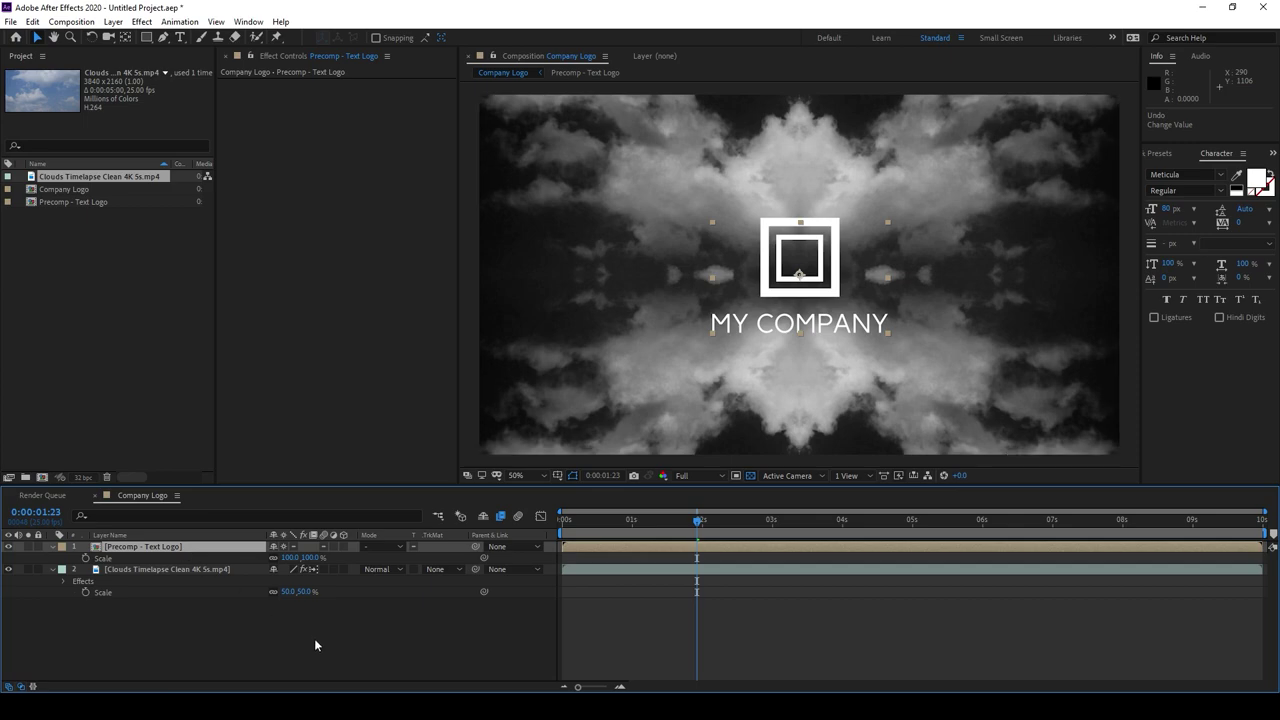
{"action": "left_click", "coordinate": [86, 558]}
{"action": "left_click", "coordinate": [697, 558]}
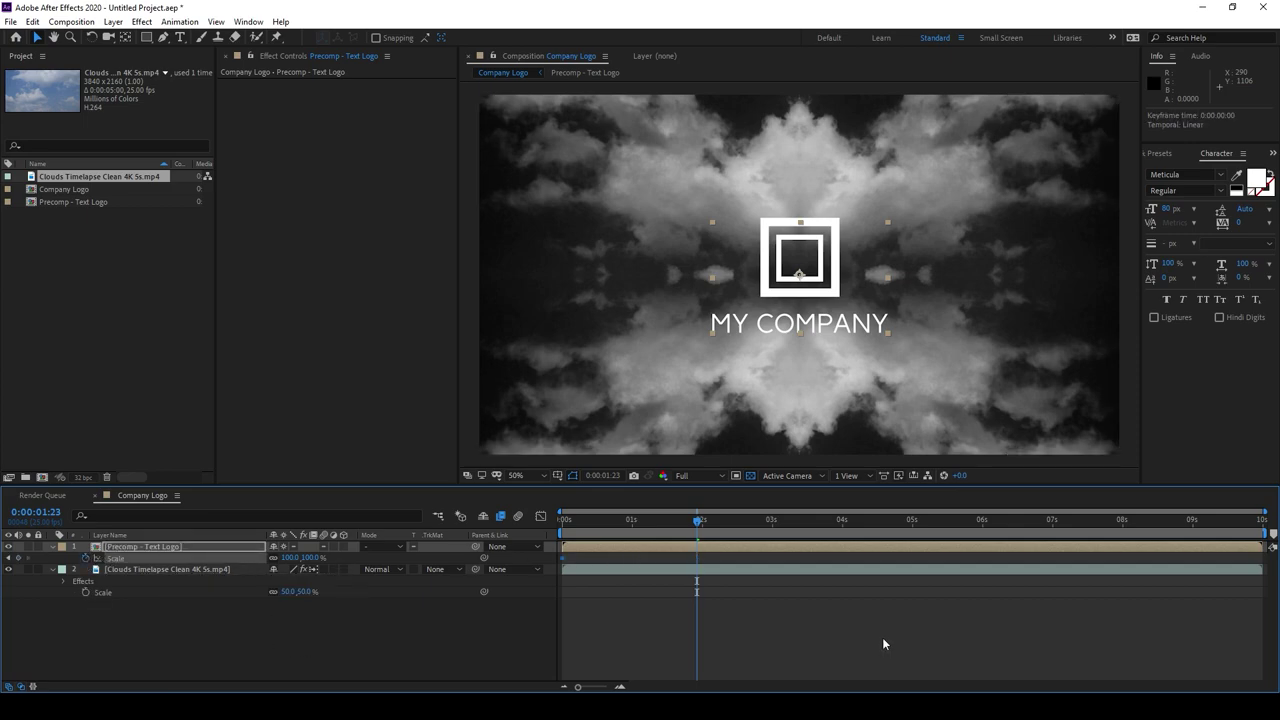
{"action": "left_click", "coordinate": [308, 558]}
{"action": "type", "text": "110"}
{"action": "key", "text": "Return"}
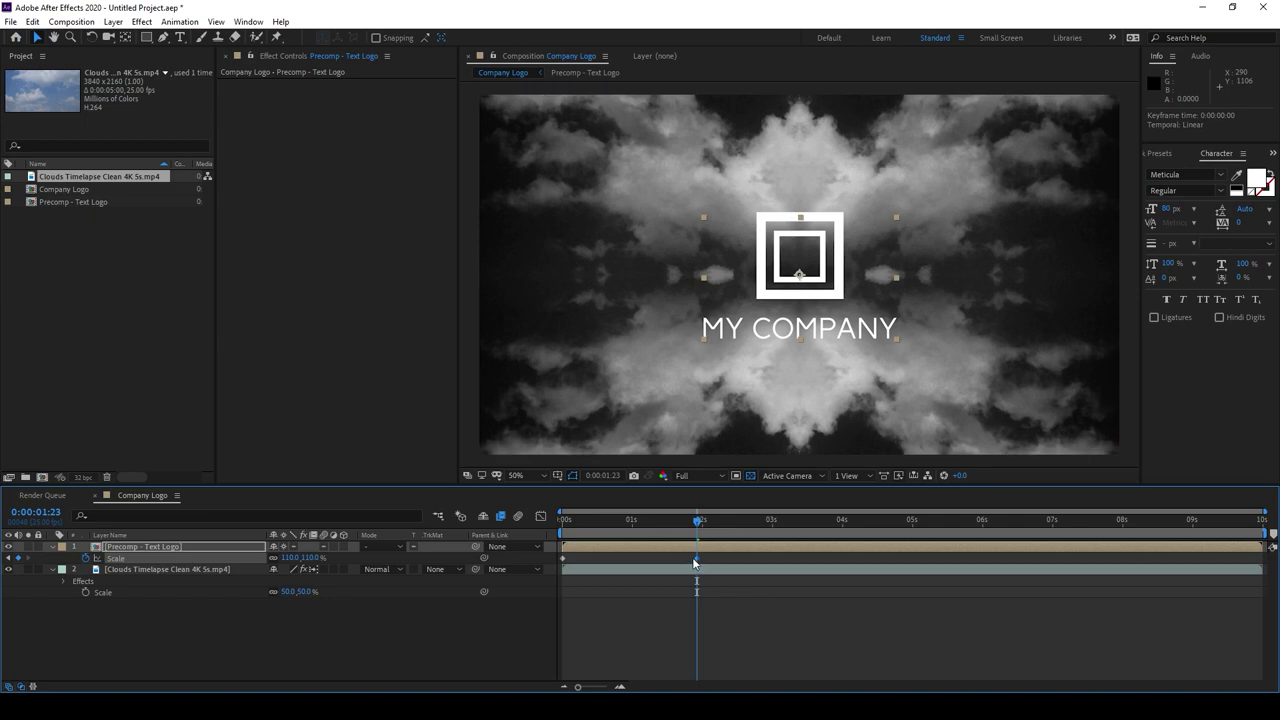
{"action": "left_click_drag", "start_coordinate": [697, 565], "coordinate": [1245, 566]}
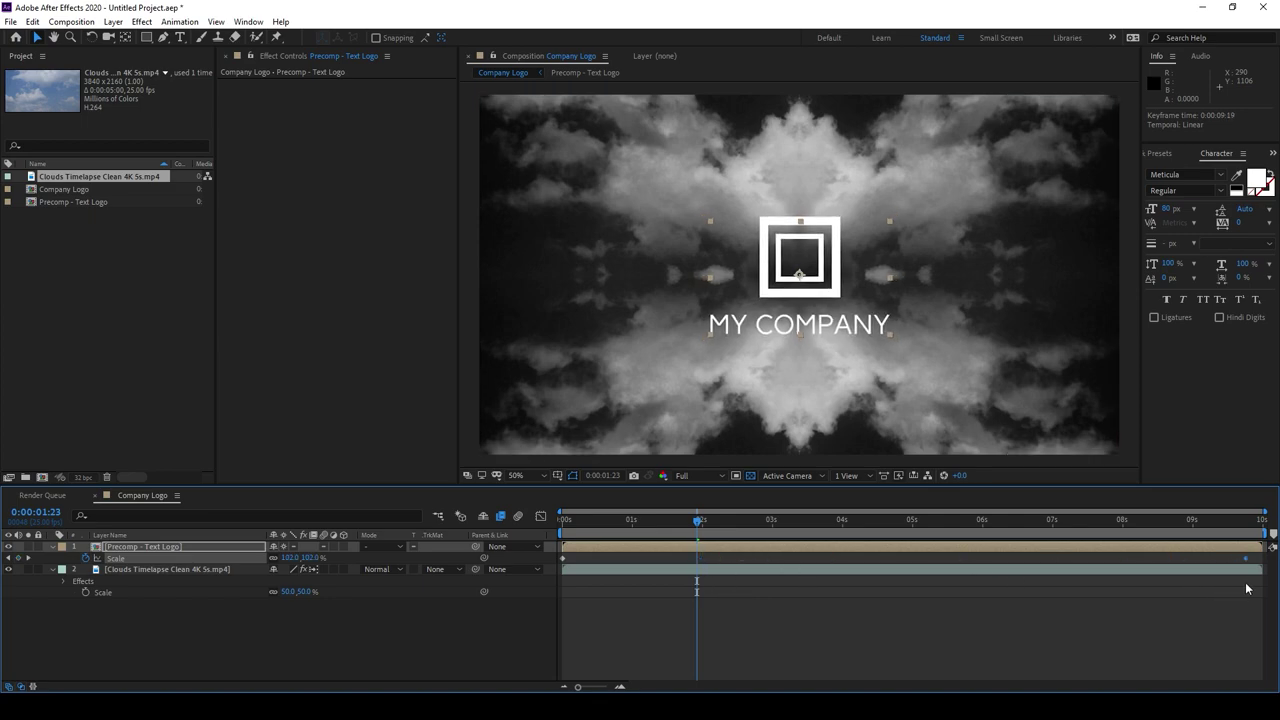
{"action": "left_click", "coordinate": [1124, 657]}
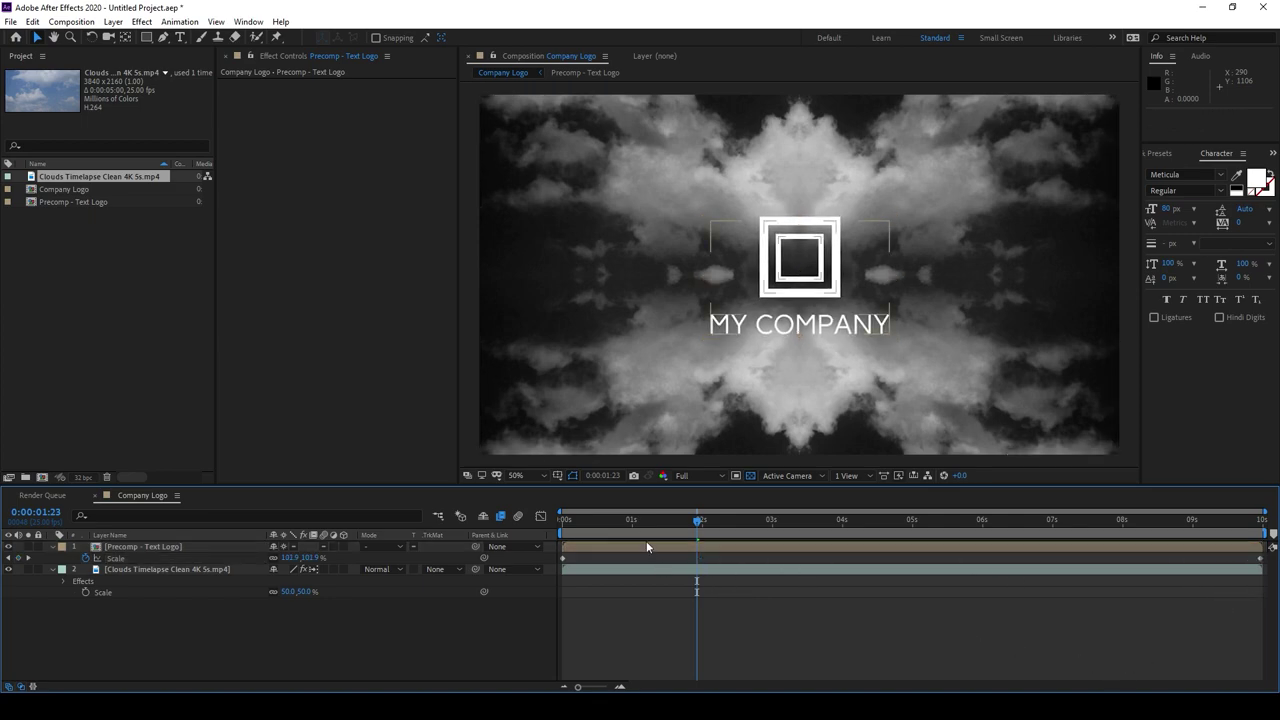
{"action": "left_click", "coordinate": [700, 476]}
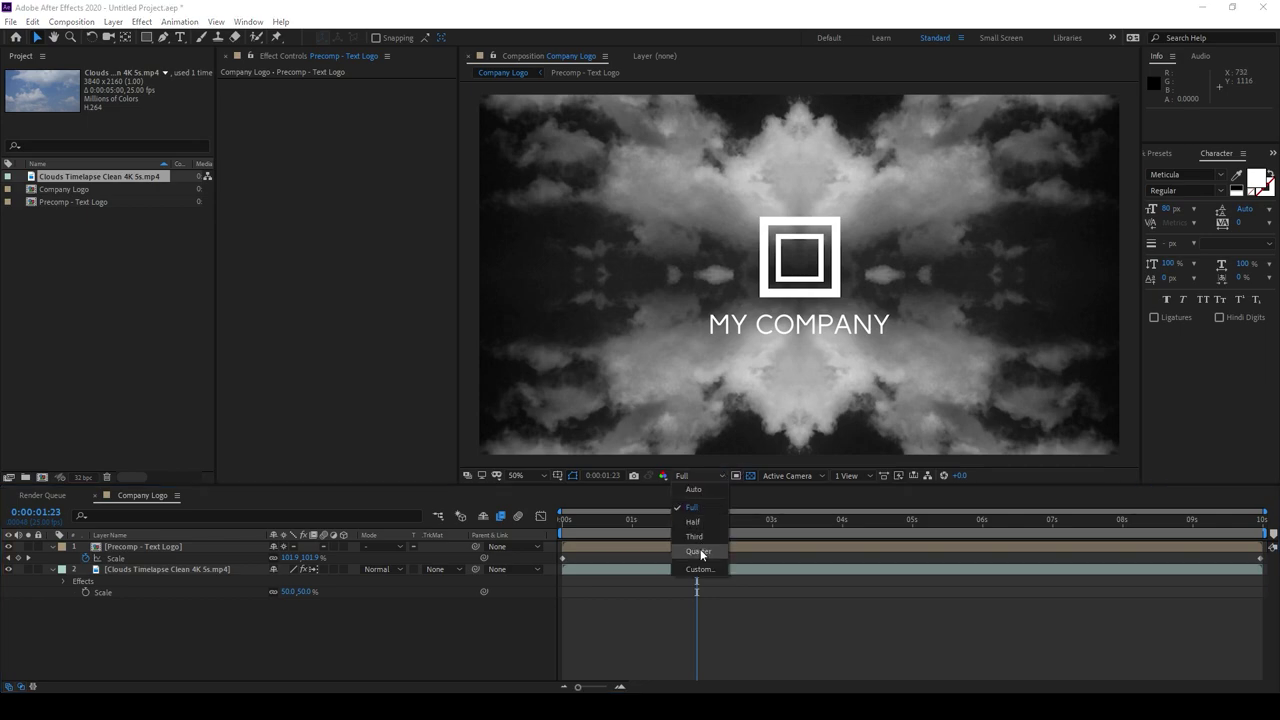
- Preview at Quarter resolution, playing and scrubbing through to the composition end
{"action": "left_click", "coordinate": [701, 555]}
{"action": "key", "text": "space"}
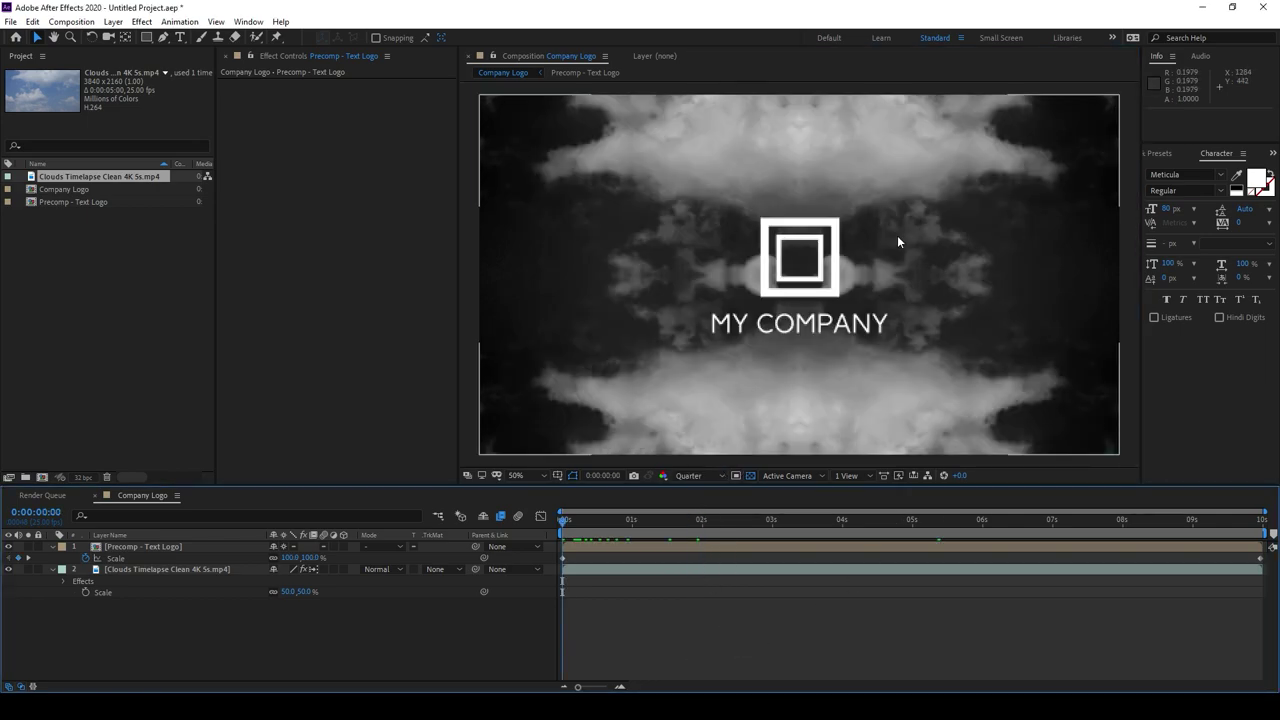
{"action": "left_click_drag", "start_coordinate": [589, 521], "coordinate": [893, 531]}
{"action": "left_click", "coordinate": [955, 530]}
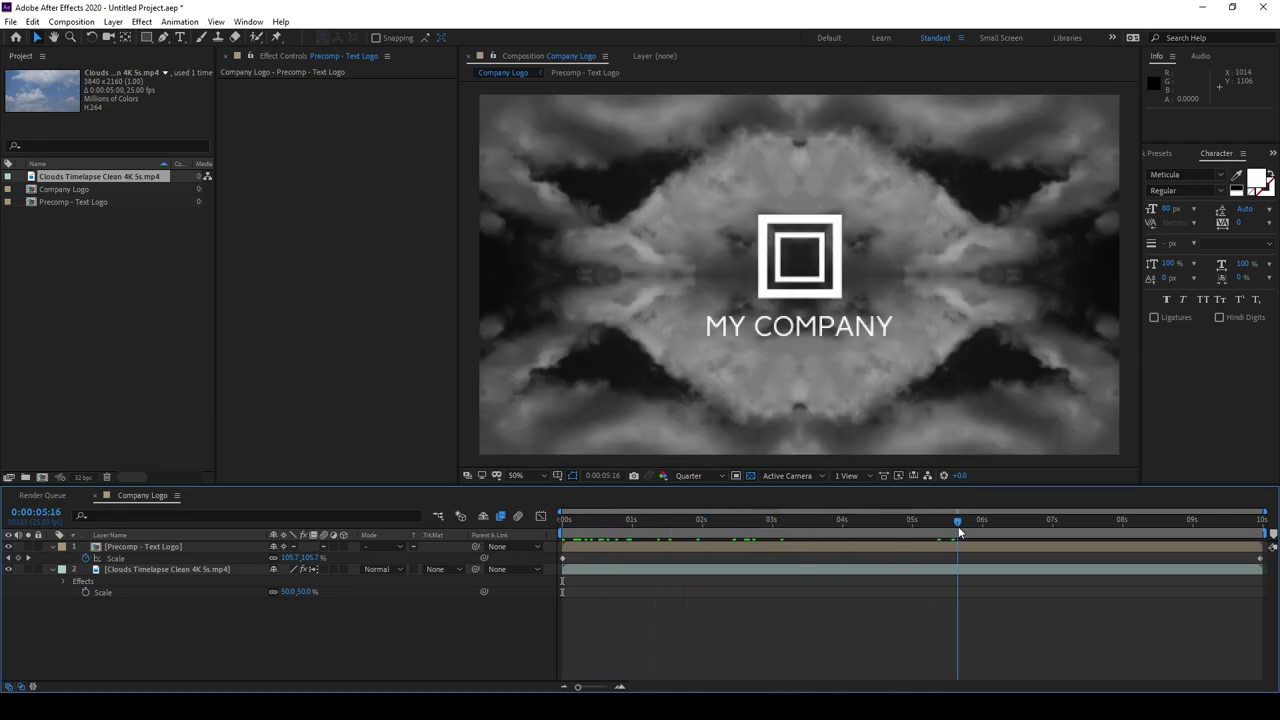
{"action": "key", "text": "ctrl+z"}
{"action": "left_click_drag", "start_coordinate": [1057, 519], "coordinate": [1266, 568]}
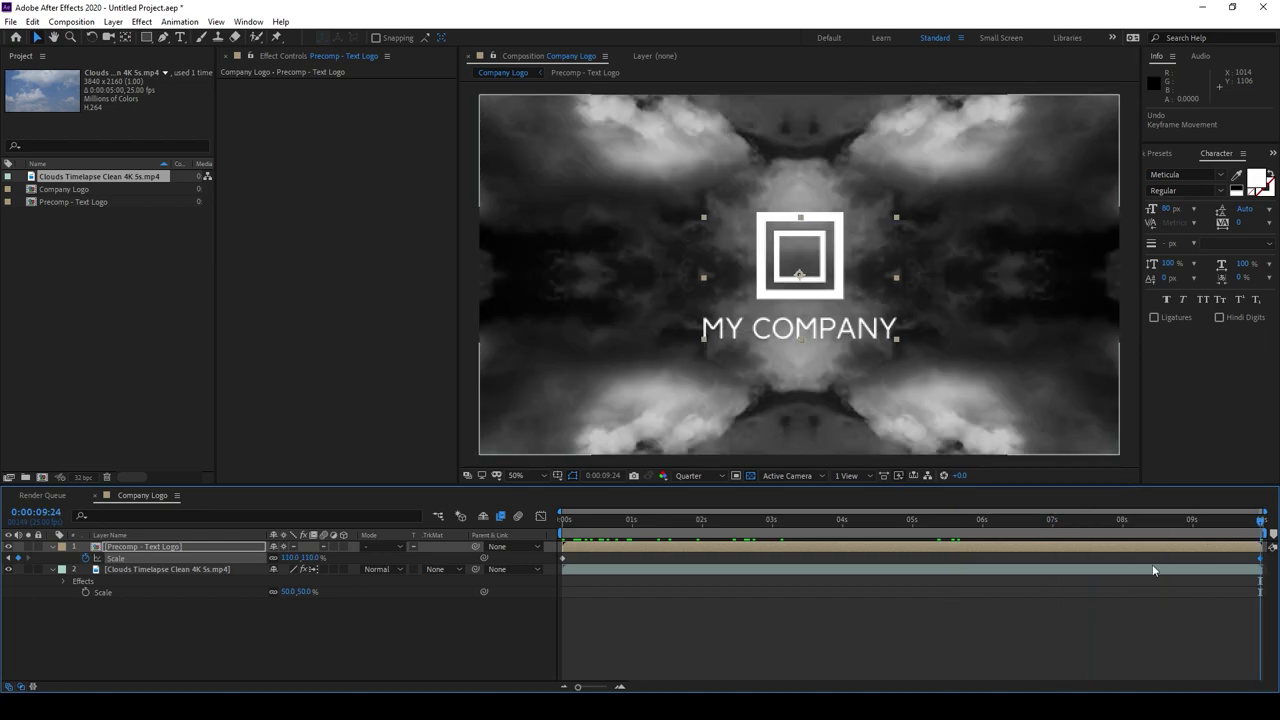
- Raise the end Scale keyframe to 120% and scrub back to review the growth
{"action": "left_click", "coordinate": [290, 557]}
{"action": "type", "text": "120"}
{"action": "key", "text": "Return"}
{"action": "left_click", "coordinate": [694, 653]}
{"action": "left_click_drag", "start_coordinate": [1006, 521], "coordinate": [531, 556]}
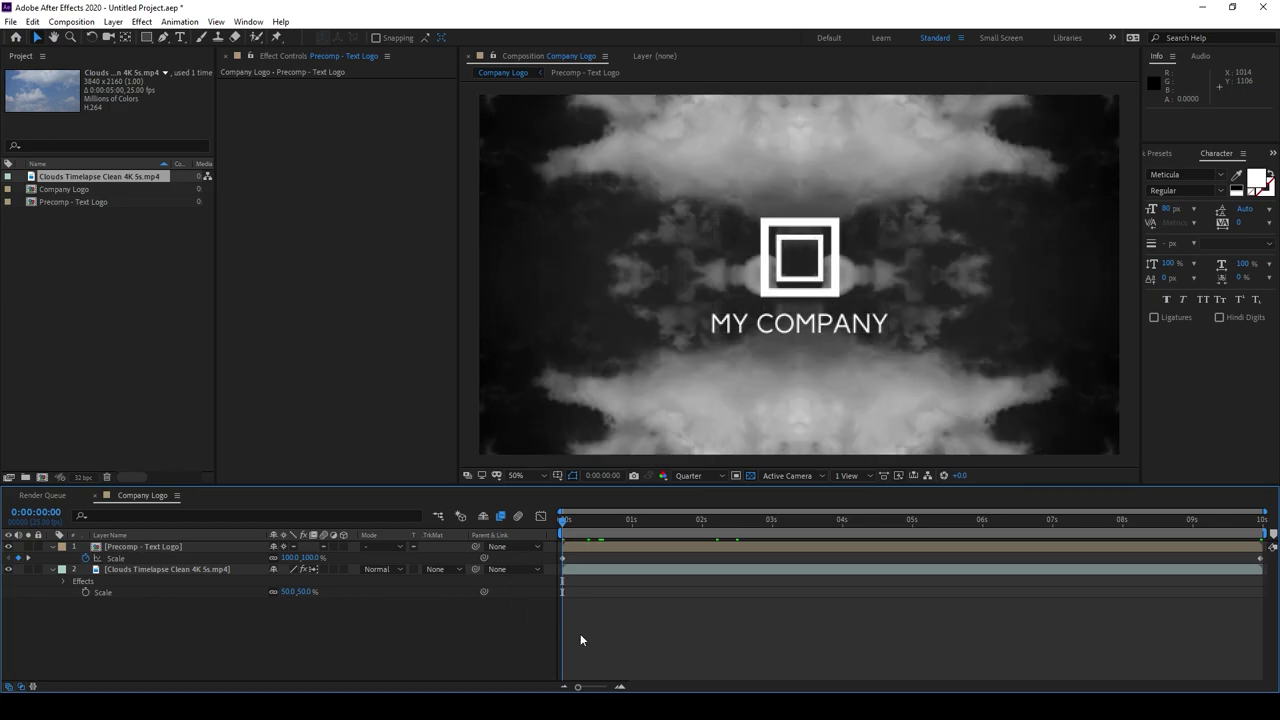
{"action": "left_click_drag", "start_coordinate": [610, 525], "coordinate": [718, 524]}
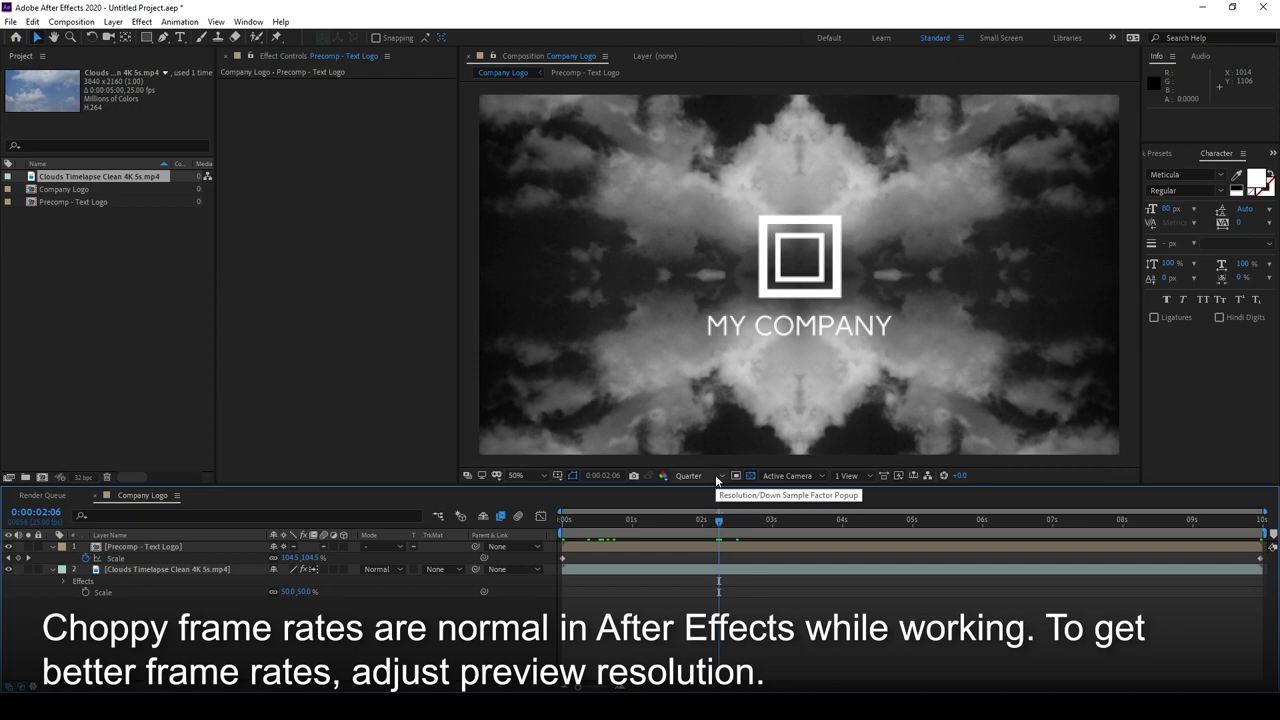
- Switch the composition preview resolution from Quarter to Full
{"action": "left_click", "coordinate": [716, 481]}
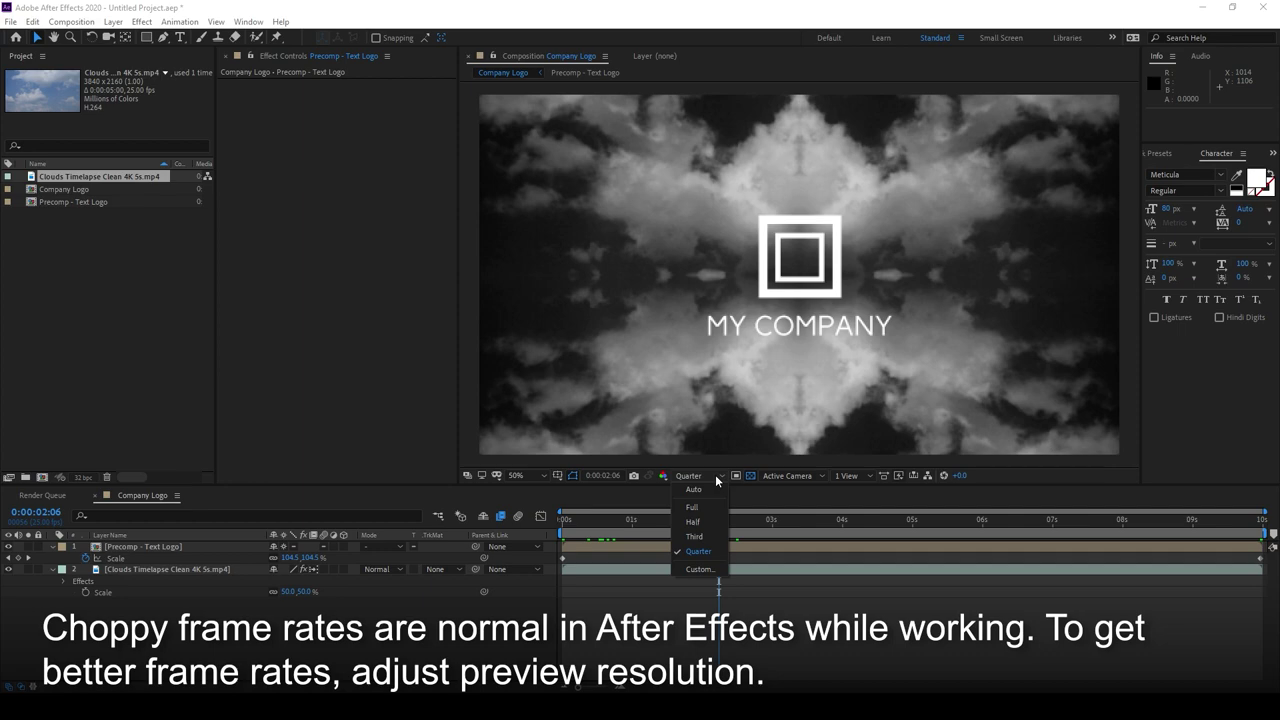
{"action": "left_click", "coordinate": [714, 508]}
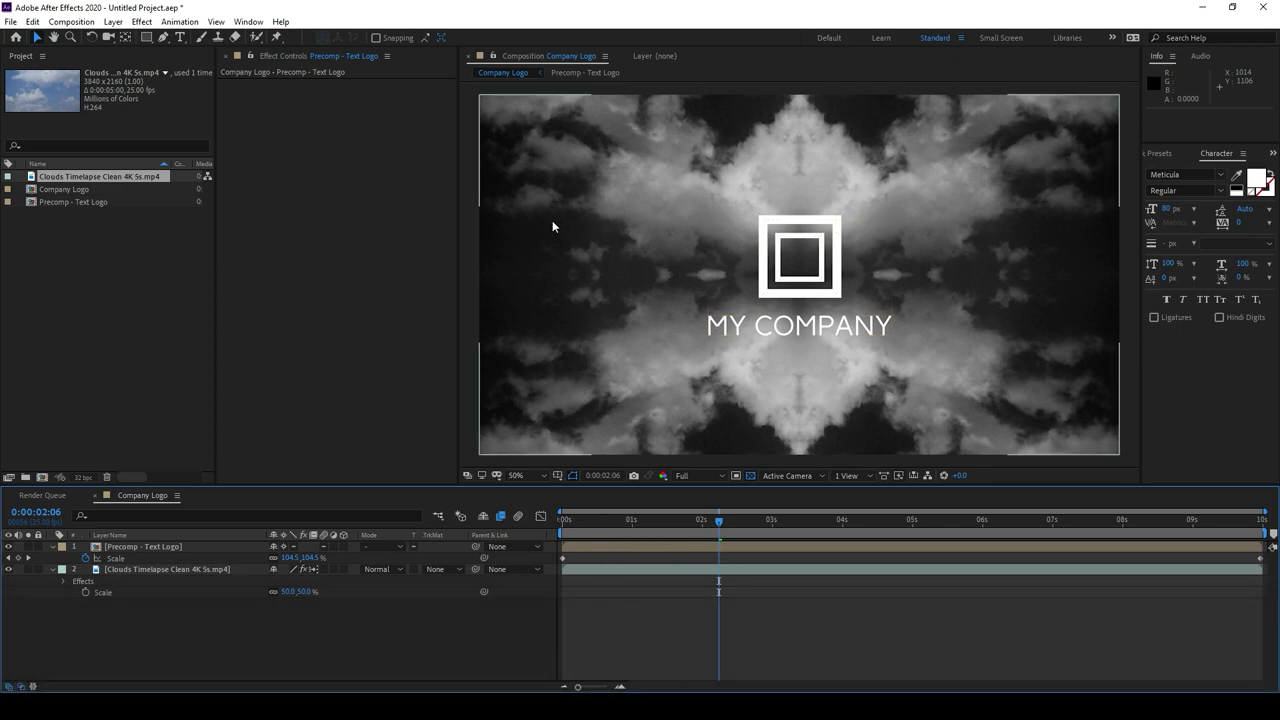
{"action": "left_click", "coordinate": [113, 21]}
- Add a 1920×1080 black solid, Black Solid 1, on top and set its label to Yellow
{"action": "mouse_move", "coordinate": [128, 38]}
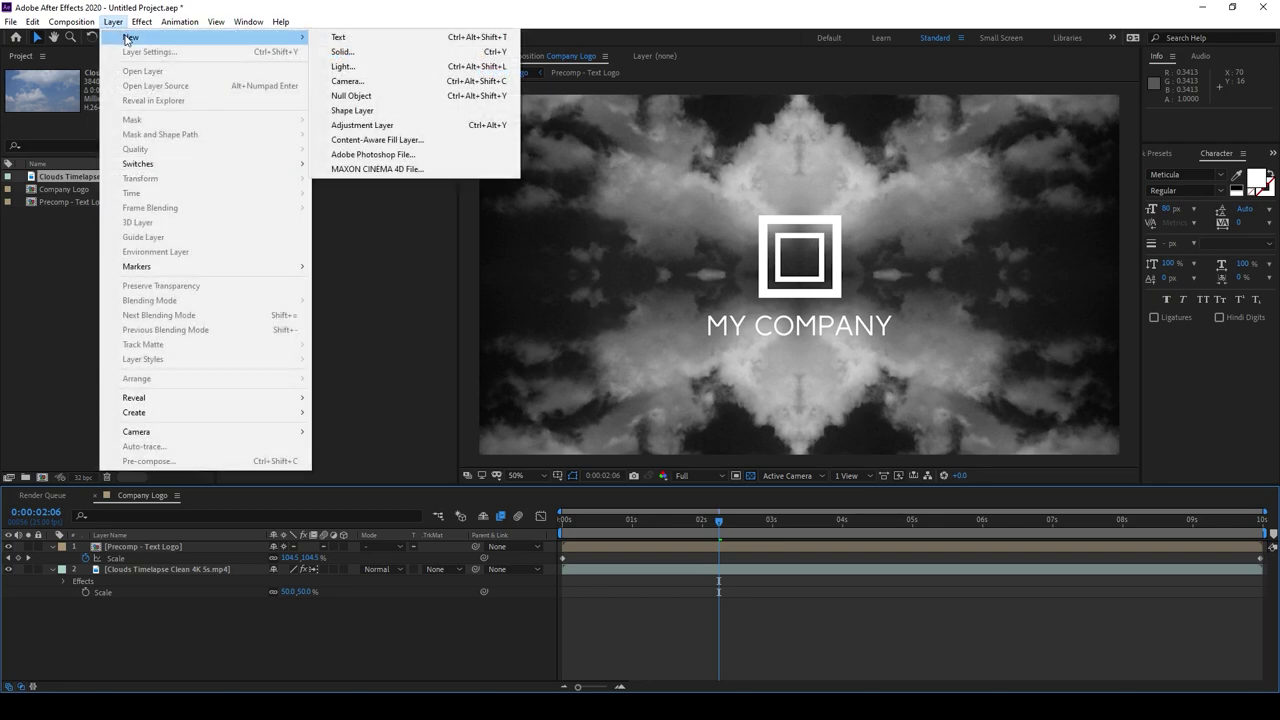
{"action": "left_click", "coordinate": [467, 51]}
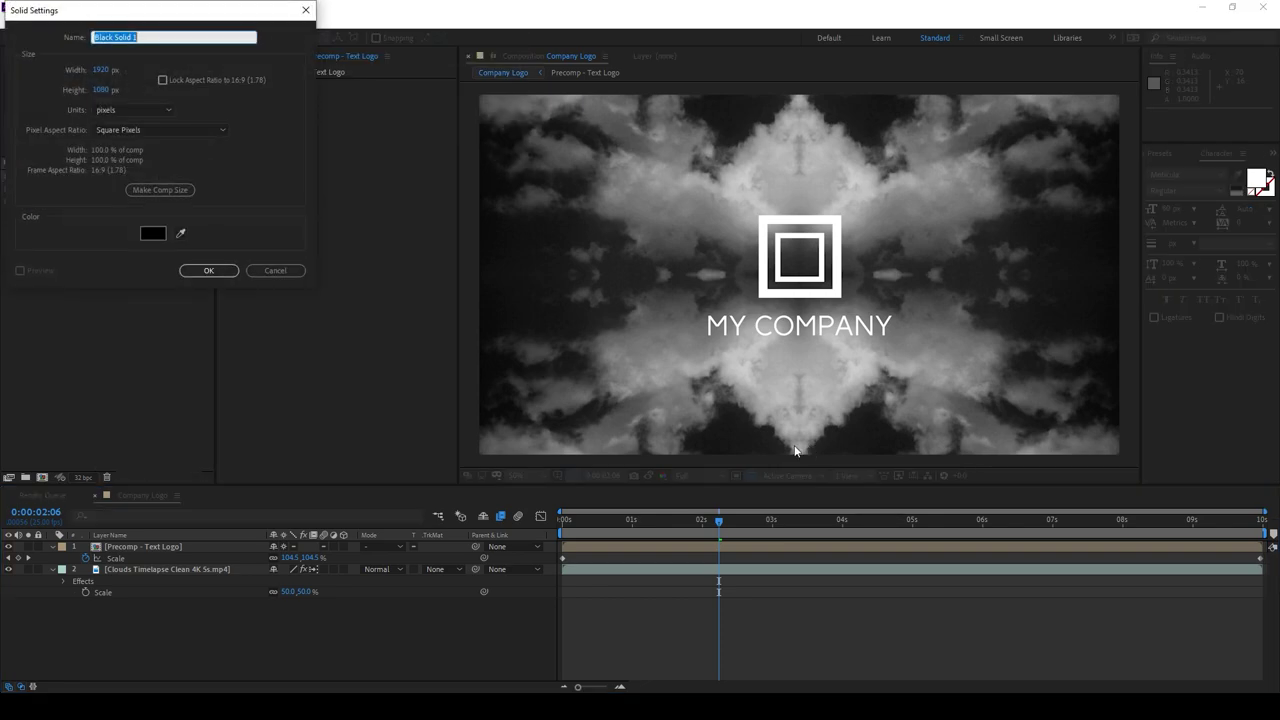
{"action": "left_click", "coordinate": [209, 271]}
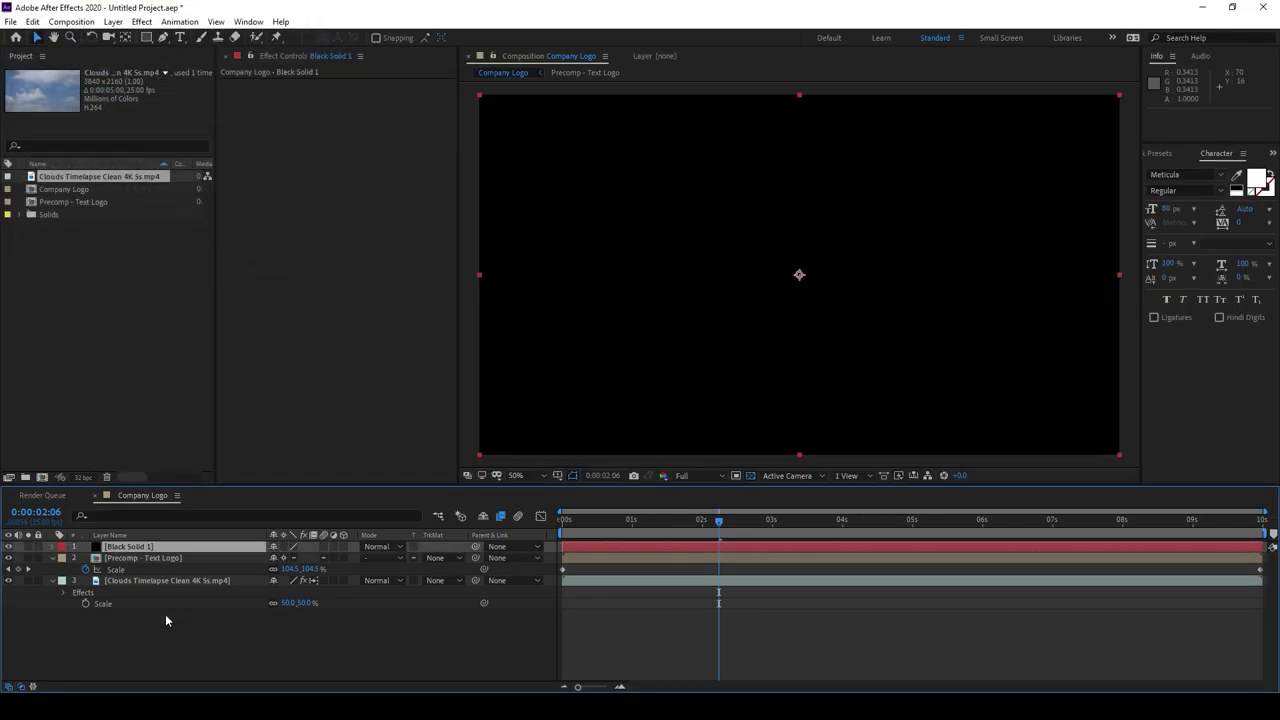
{"action": "left_click", "coordinate": [61, 547]}
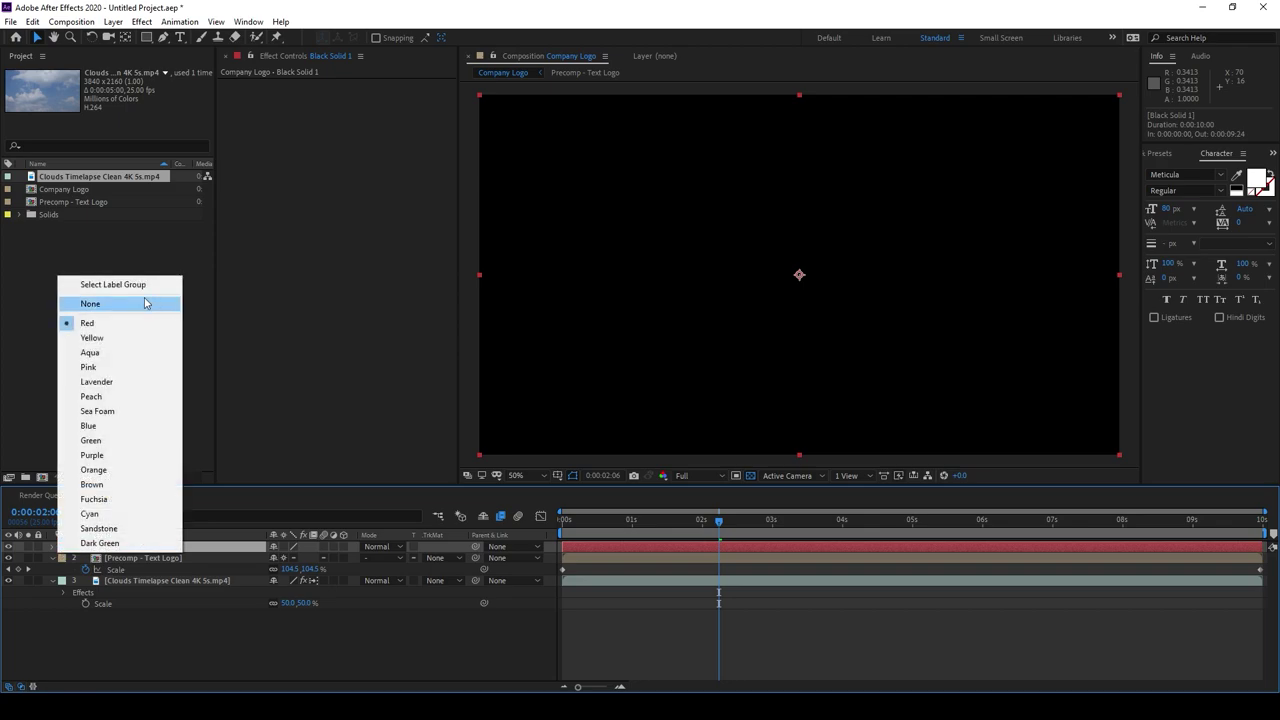
{"action": "left_click", "coordinate": [100, 338]}
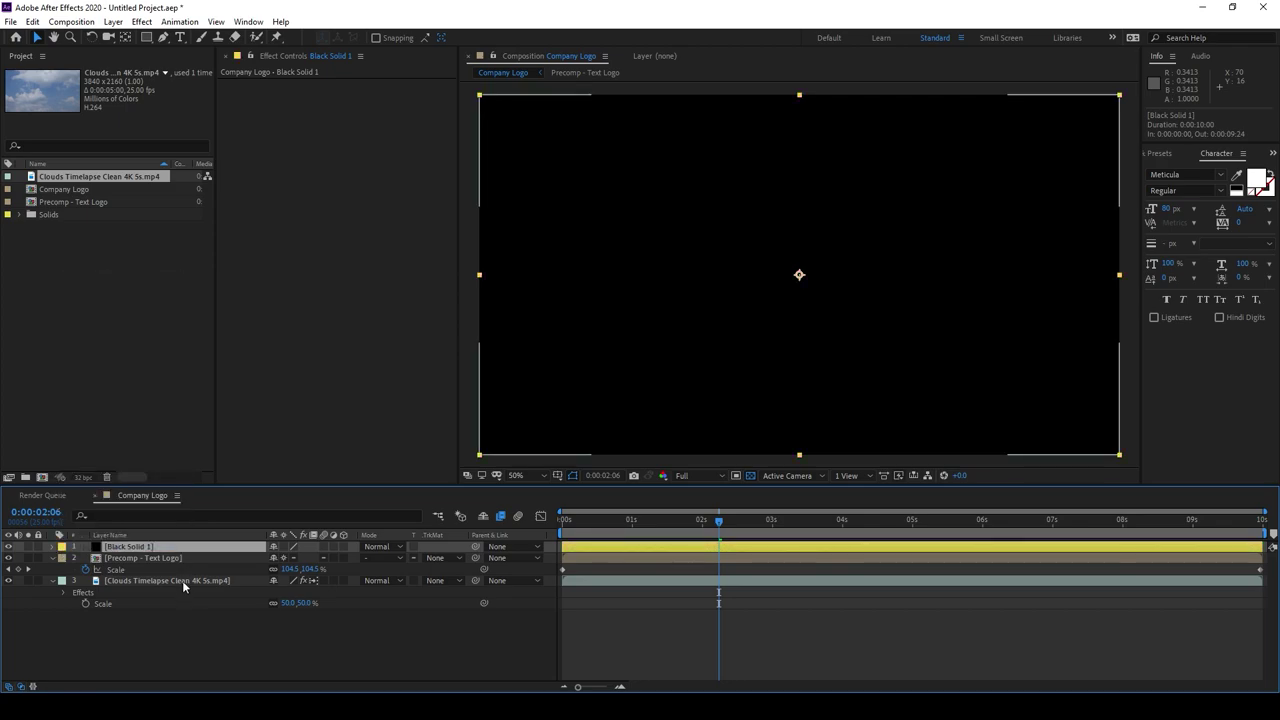
- Fit an elliptical mask to Black Solid 1's full frame with the Ellipse Tool
{"action": "left_click", "coordinate": [147, 39]}
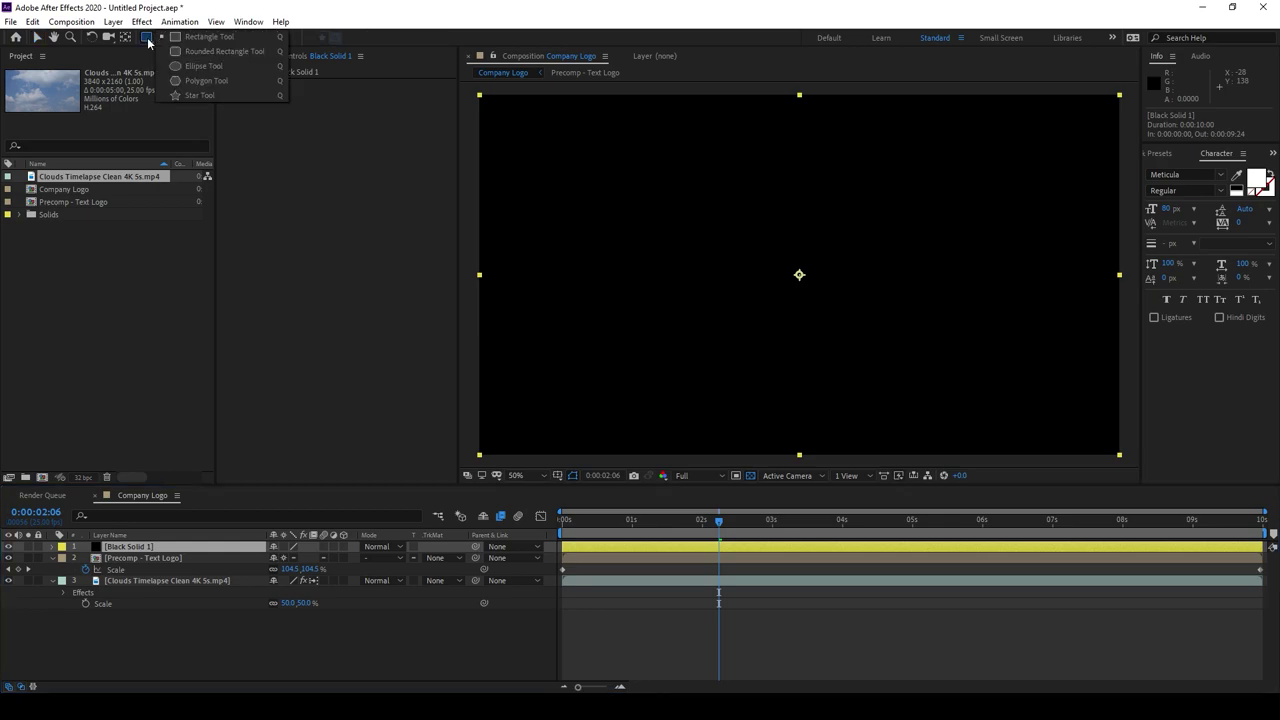
{"action": "left_click", "coordinate": [235, 66]}
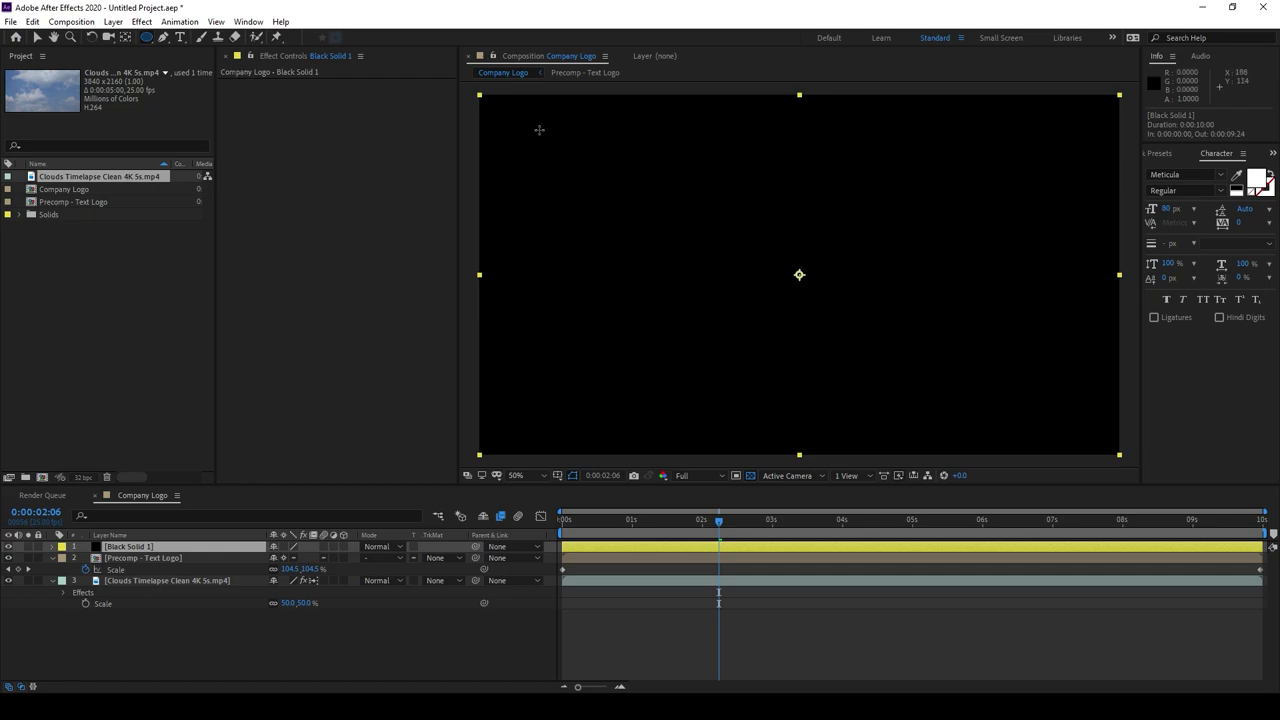
{"action": "left_click_drag", "start_coordinate": [495, 109], "coordinate": [1102, 436]}
{"action": "key", "text": "ctrl+z"}
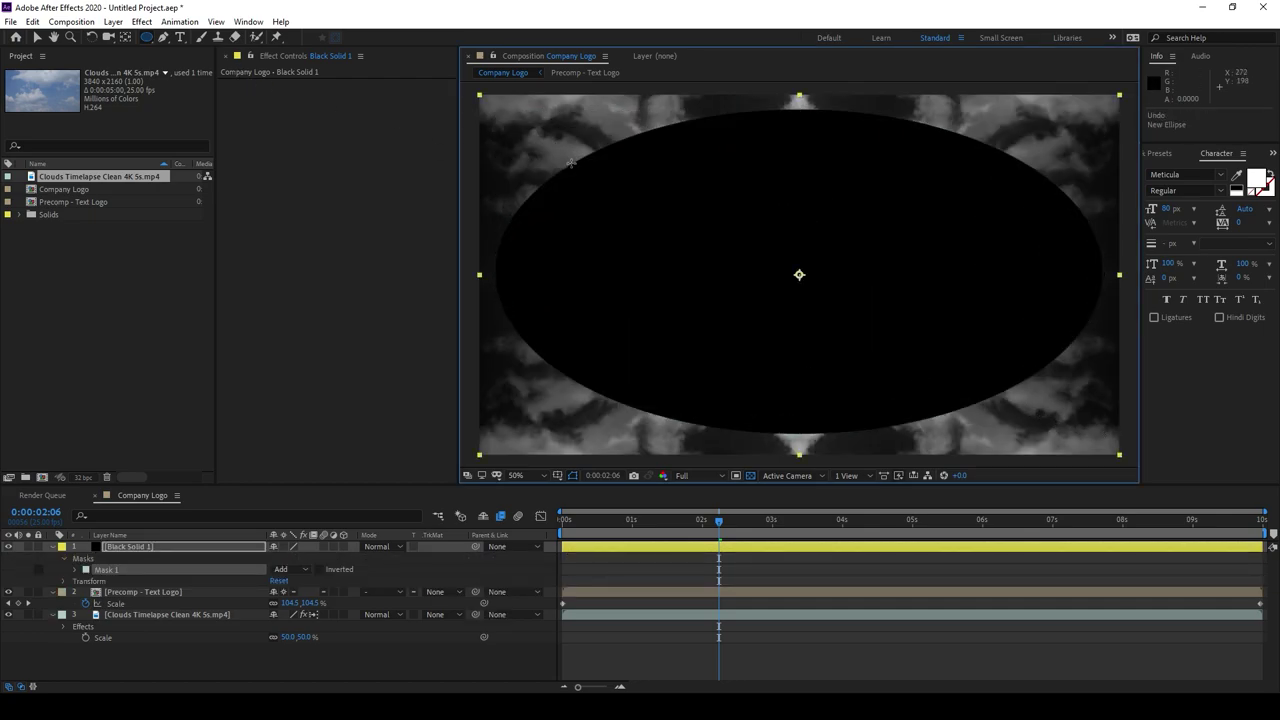
{"action": "double_click", "coordinate": [147, 37]}
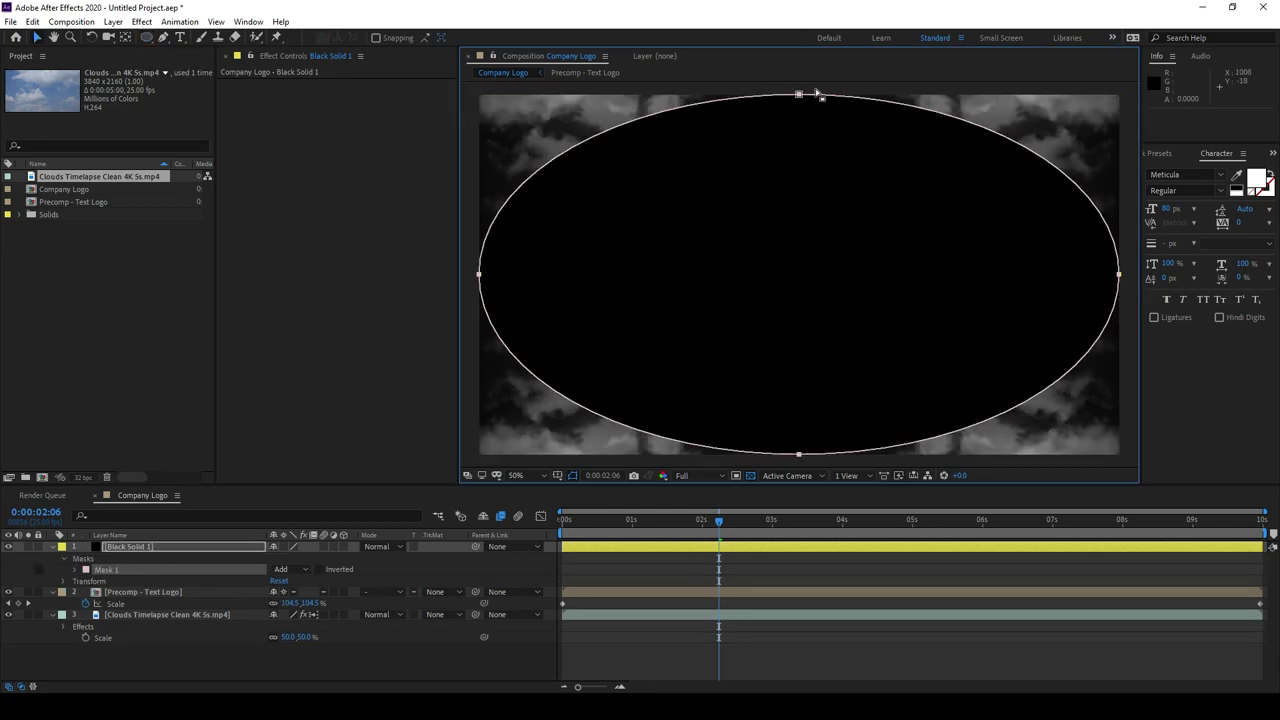
- Show only Black Solid 1's Mask 1 properties in the timeline
{"action": "left_click", "coordinate": [110, 558]}
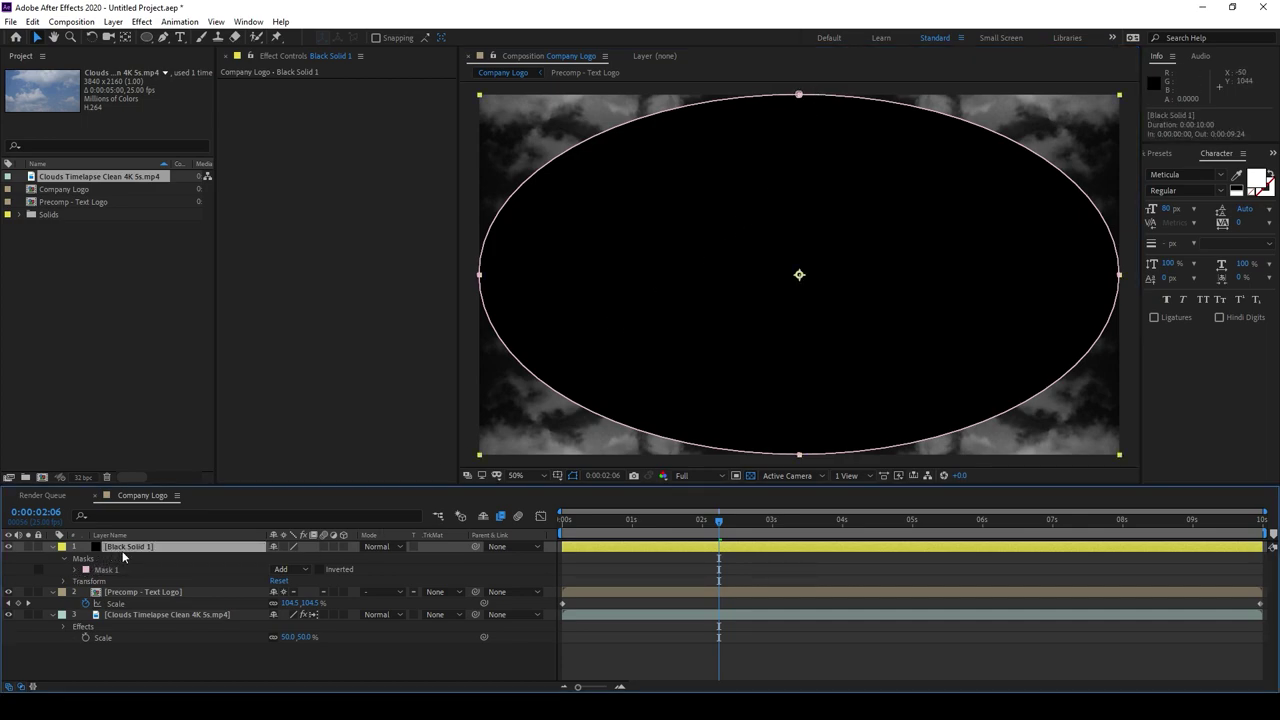
{"action": "key", "text": "ctrl+grave"}
{"action": "key", "text": "m"}
{"action": "key", "text": "m"}
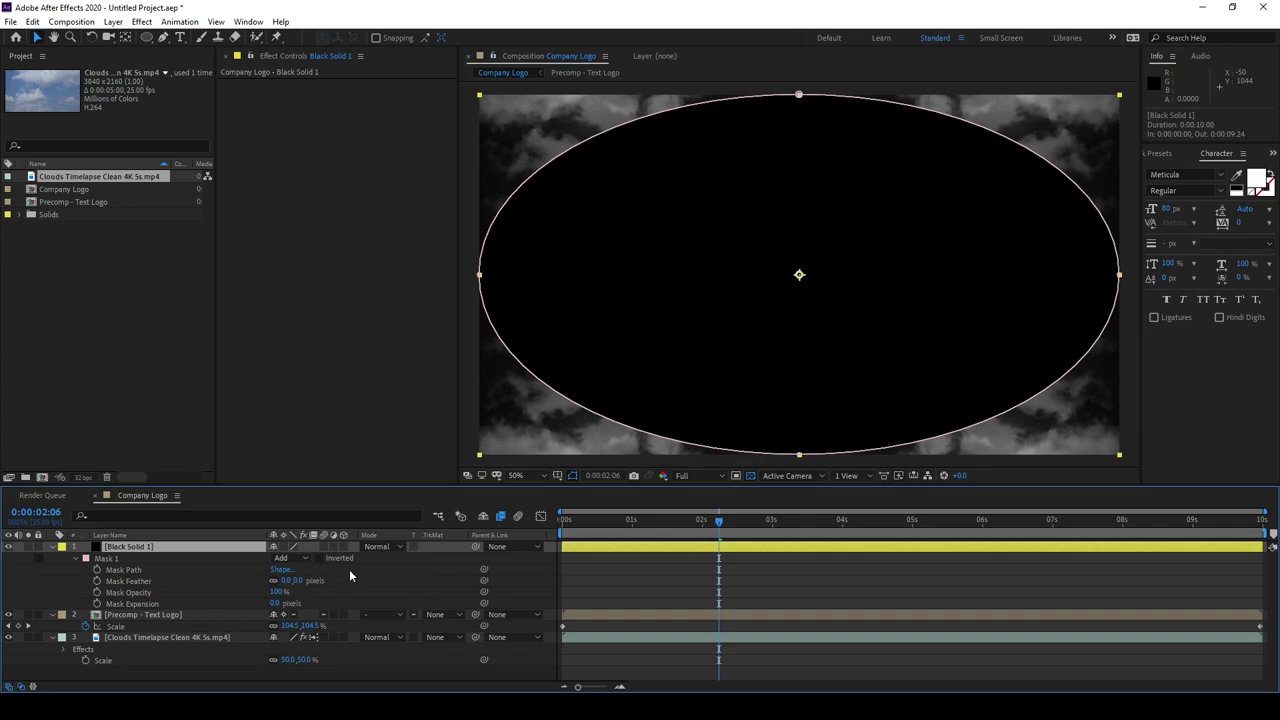
- Set Mask 1 to Subtract with 260-pixel feather and 178-pixel expansion
{"action": "left_click", "coordinate": [305, 567]}
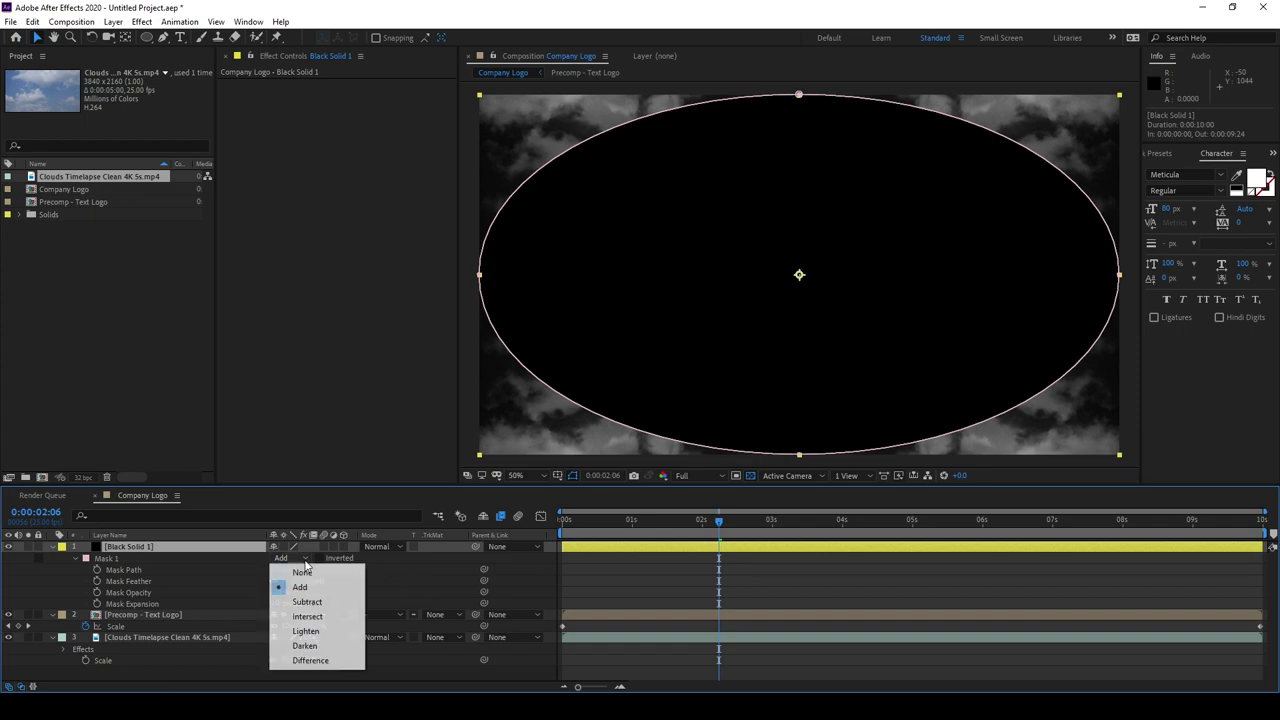
{"action": "left_click", "coordinate": [312, 603]}
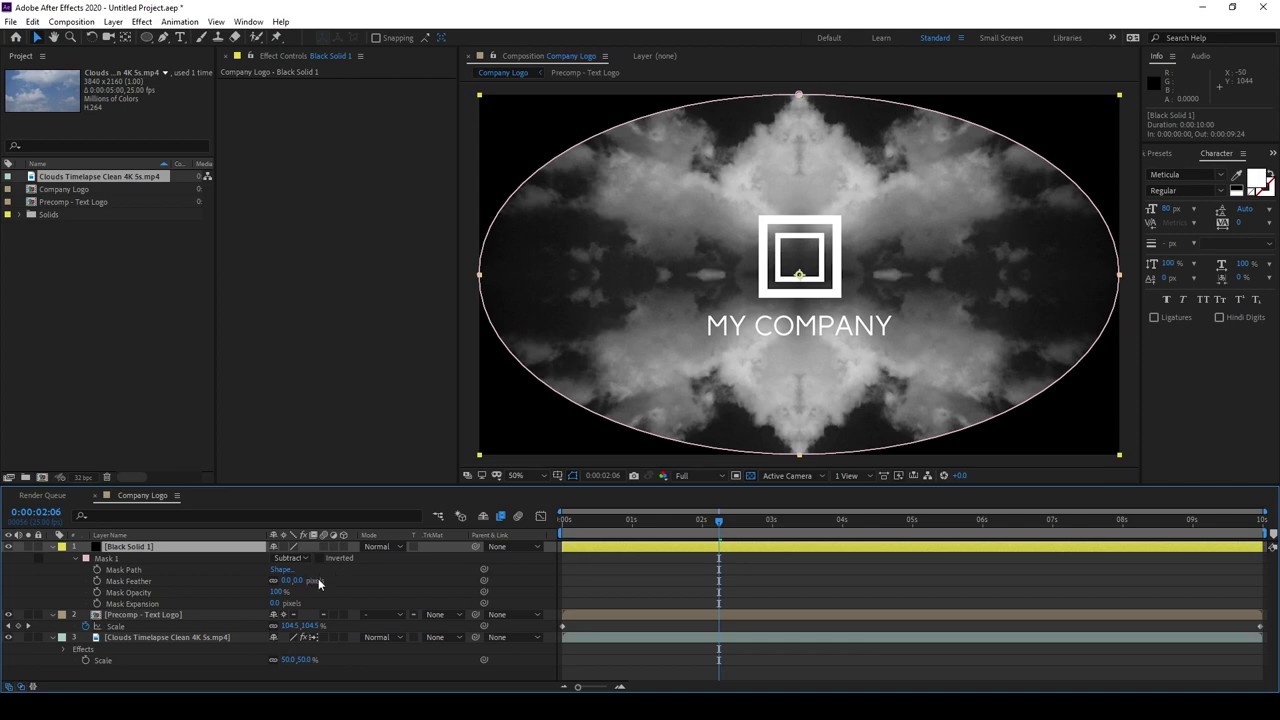
{"action": "left_click_drag", "start_coordinate": [297, 584], "coordinate": [463, 577]}
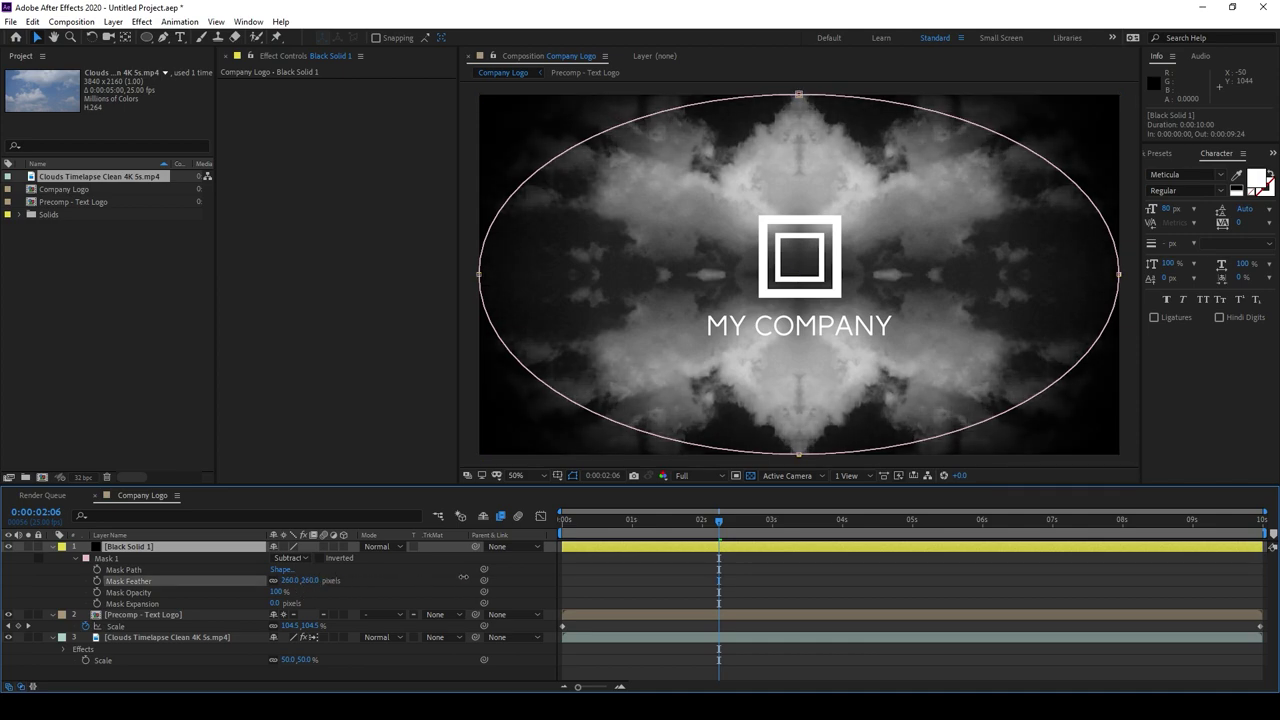
{"action": "left_click", "coordinate": [378, 600]}
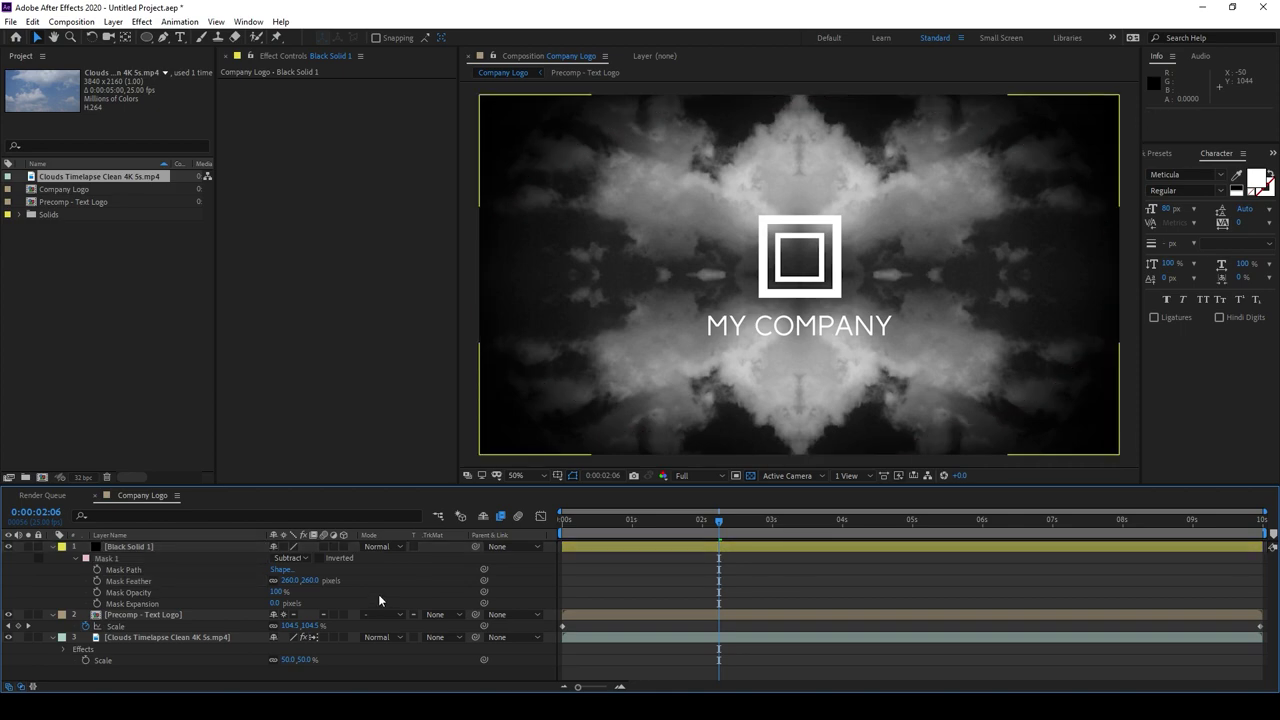
{"action": "left_click_drag", "start_coordinate": [277, 603], "coordinate": [385, 594]}
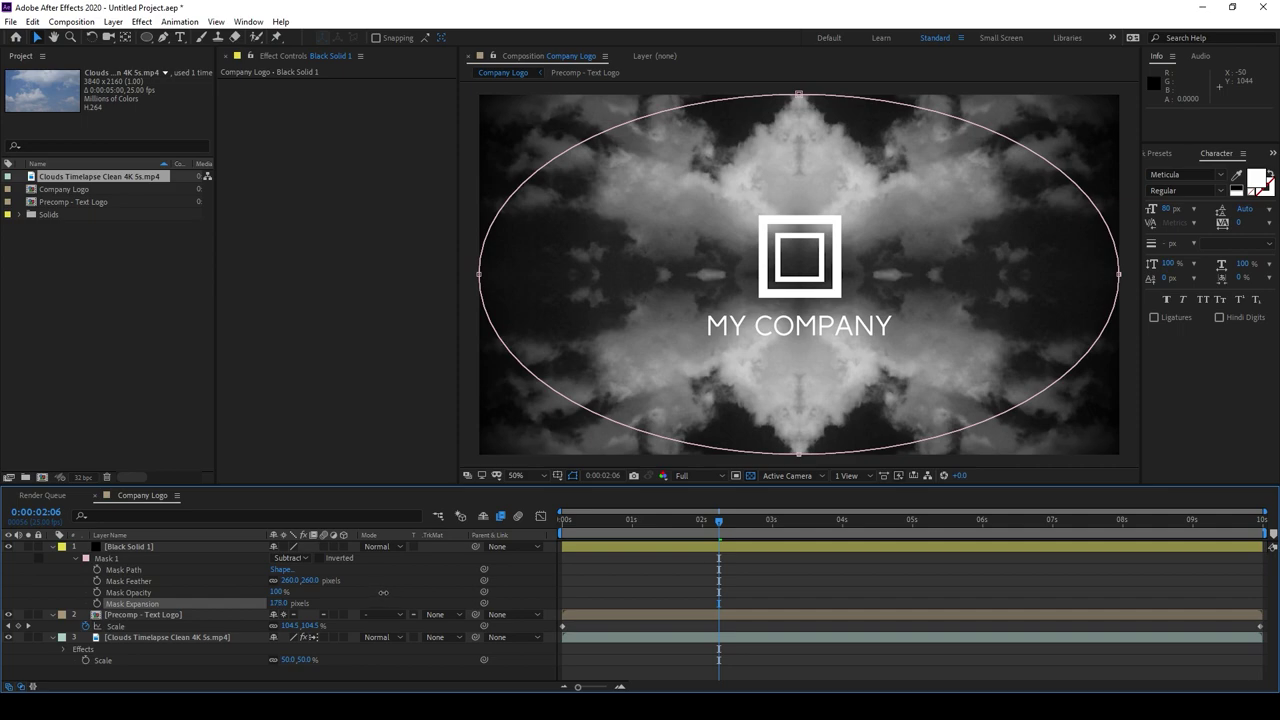
{"action": "left_click", "coordinate": [927, 586]}
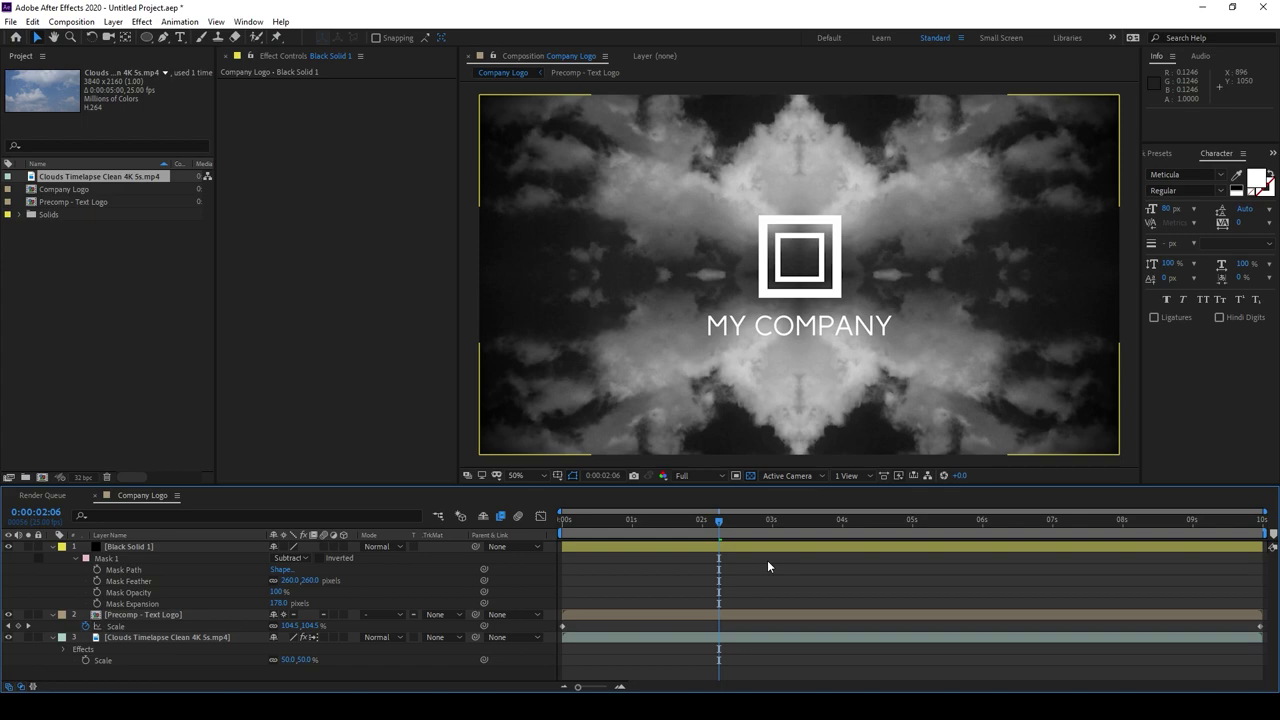
{"action": "left_click", "coordinate": [112, 22]}
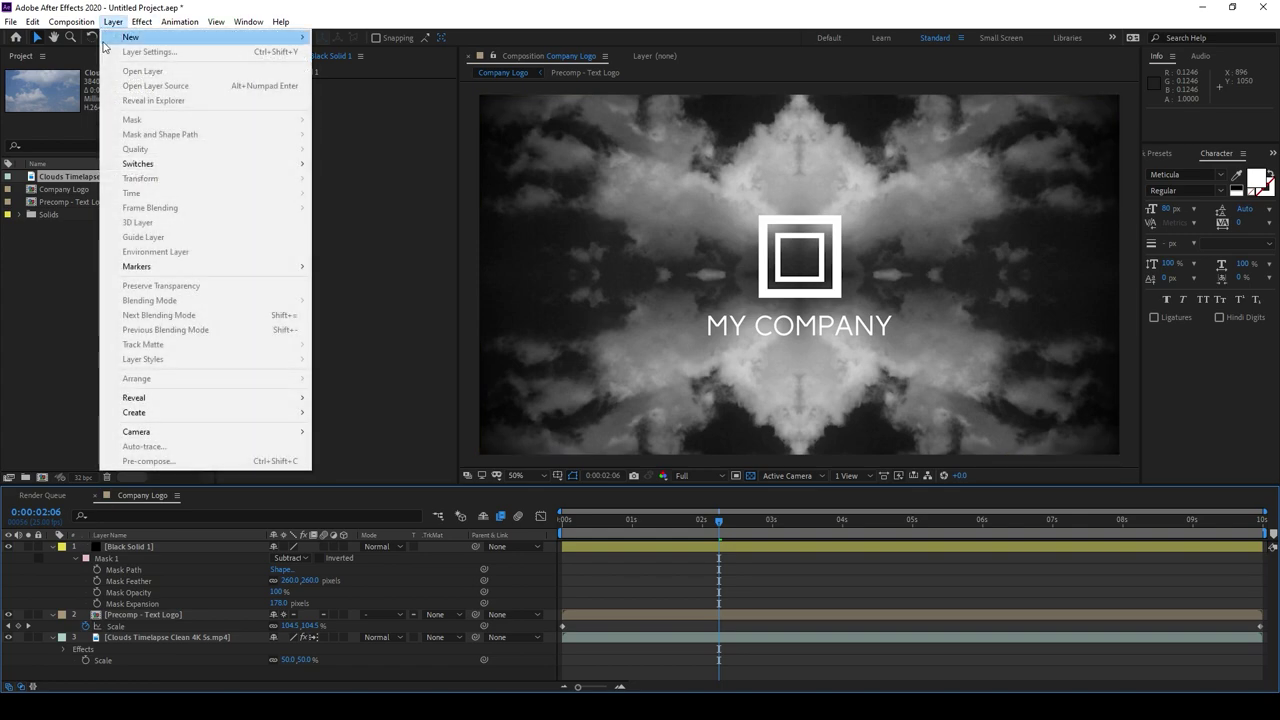
- Add Adjustment Layer 1 on top of the stack and find Curves in Effects & Presets
{"action": "mouse_move", "coordinate": [125, 38]}
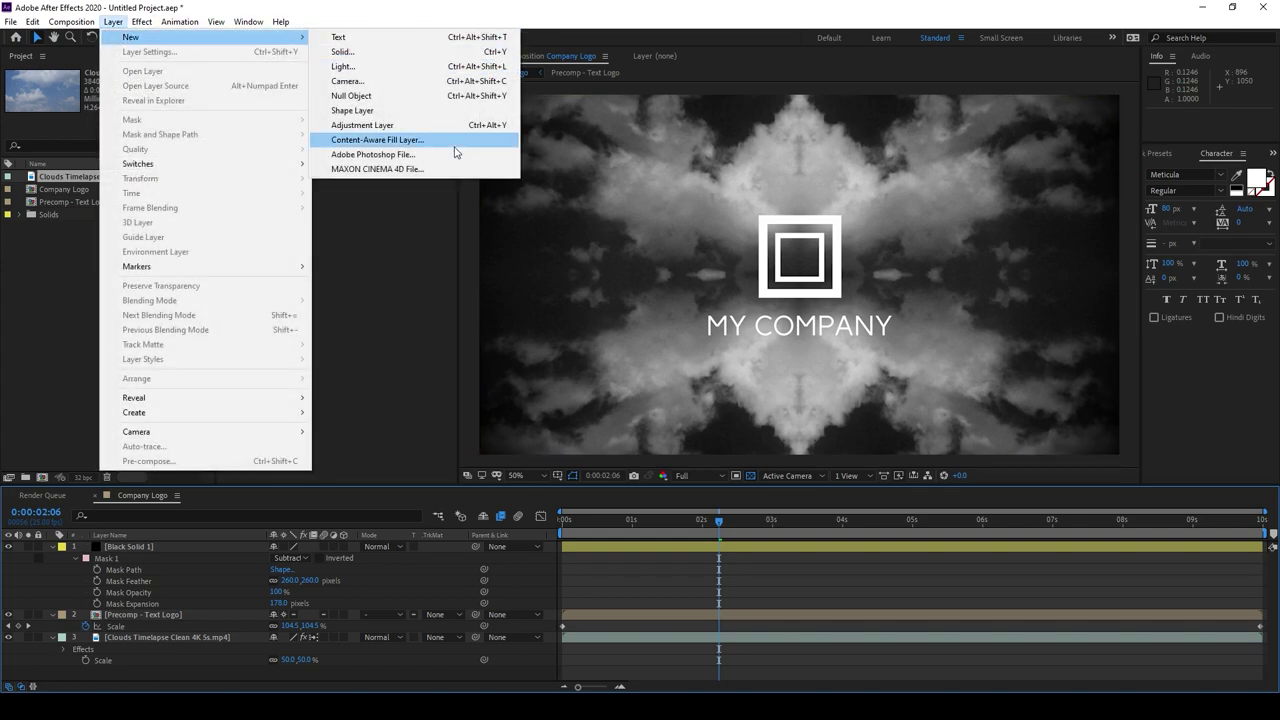
{"action": "left_click", "coordinate": [511, 125]}
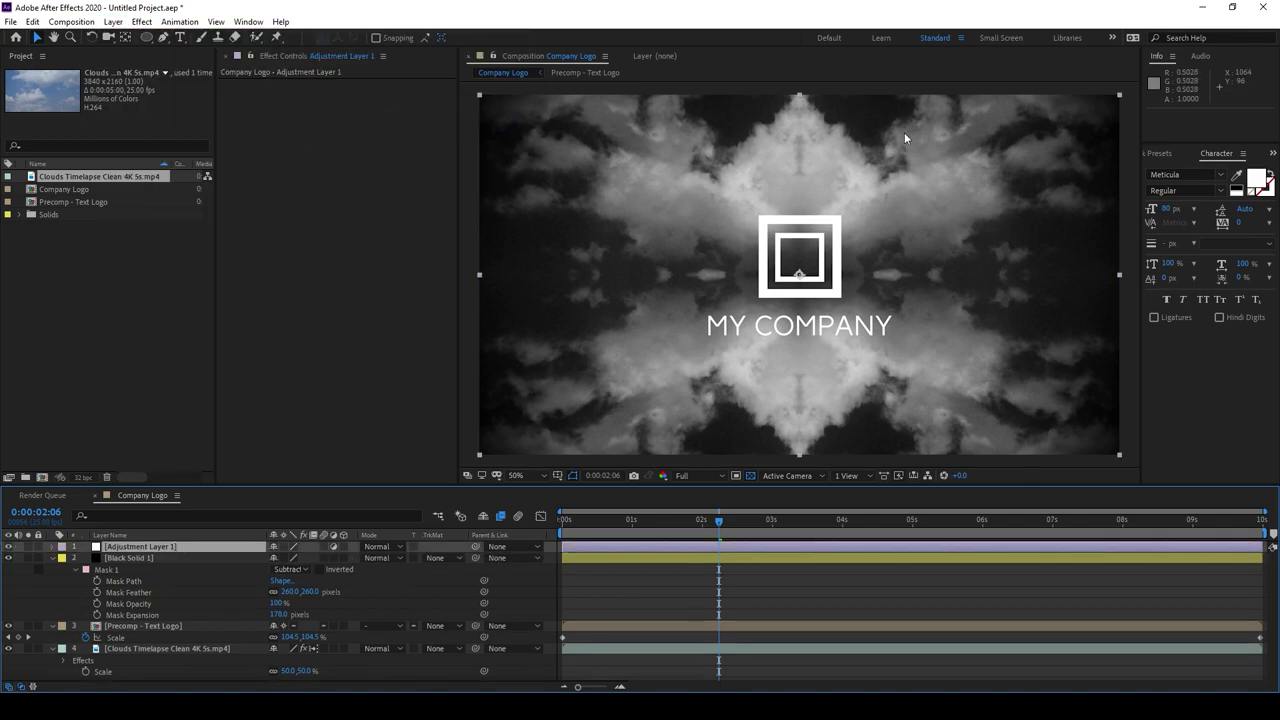
{"action": "left_click", "coordinate": [1164, 151]}
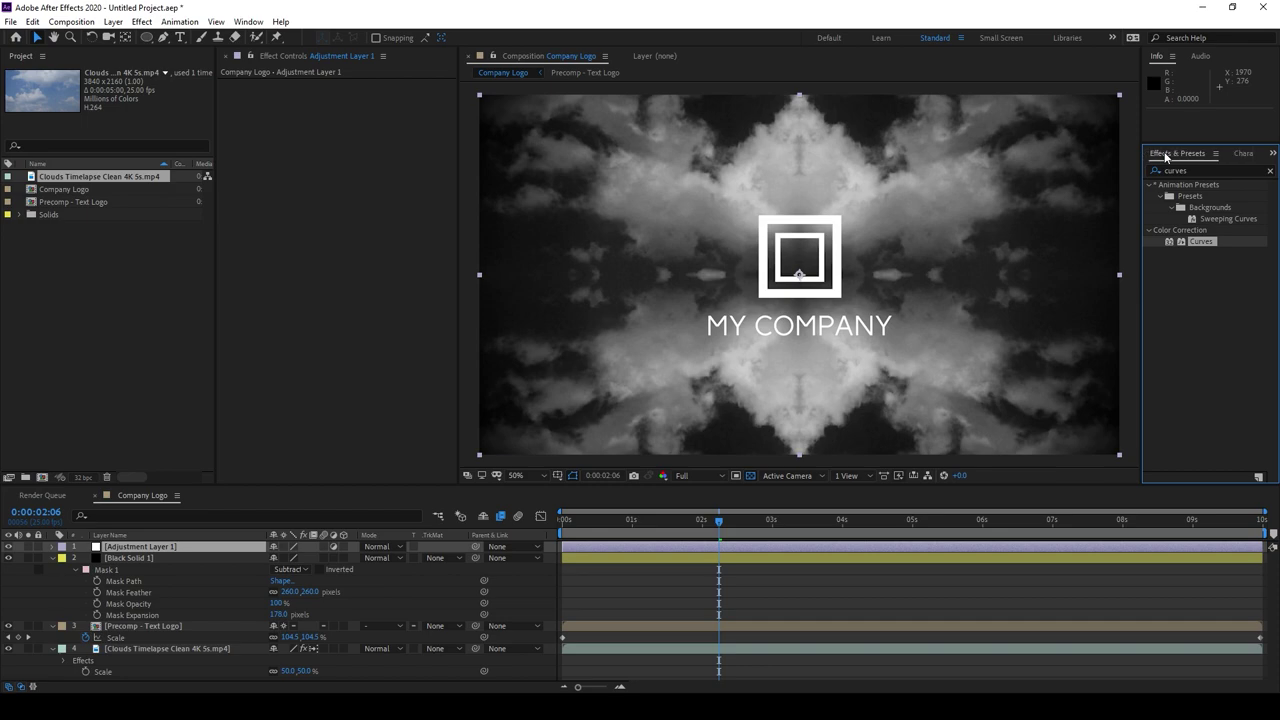
- Apply Curves to Adjustment Layer 1, lifting the black point and lowering the white point to darken
{"action": "left_click_drag", "start_coordinate": [1205, 243], "coordinate": [679, 547]}
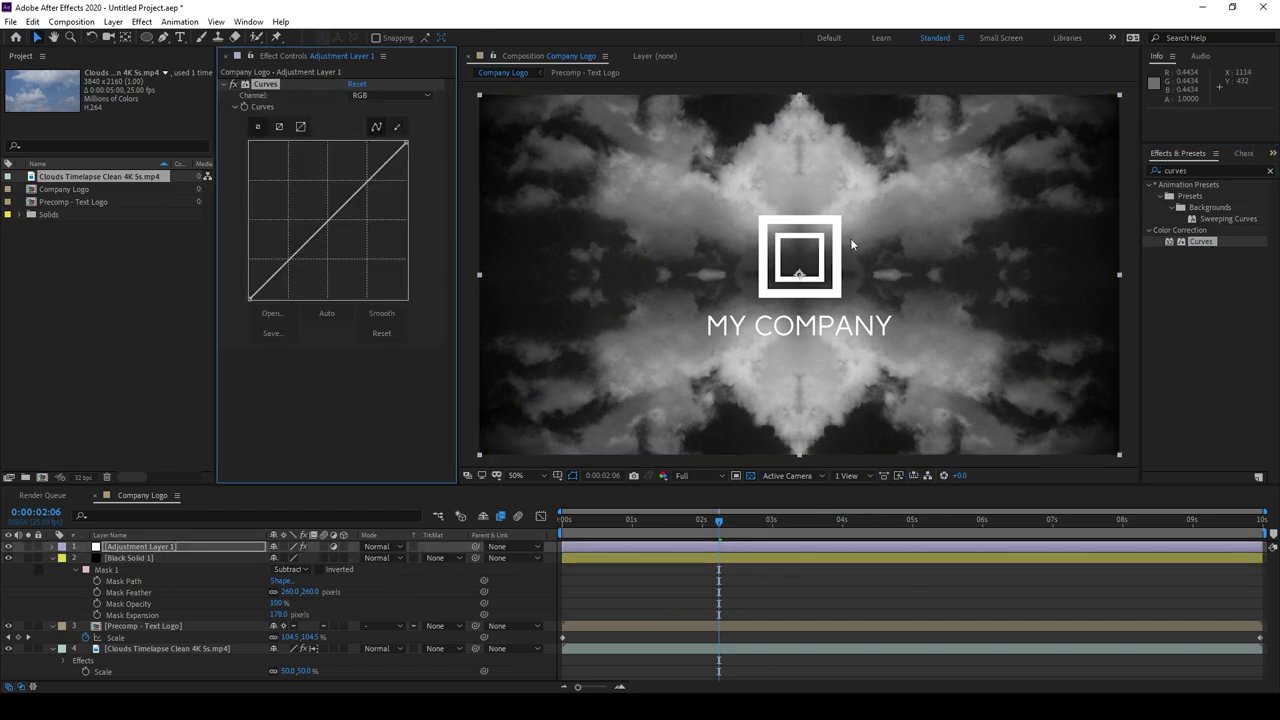
{"action": "left_click_drag", "start_coordinate": [343, 228], "coordinate": [343, 244]}
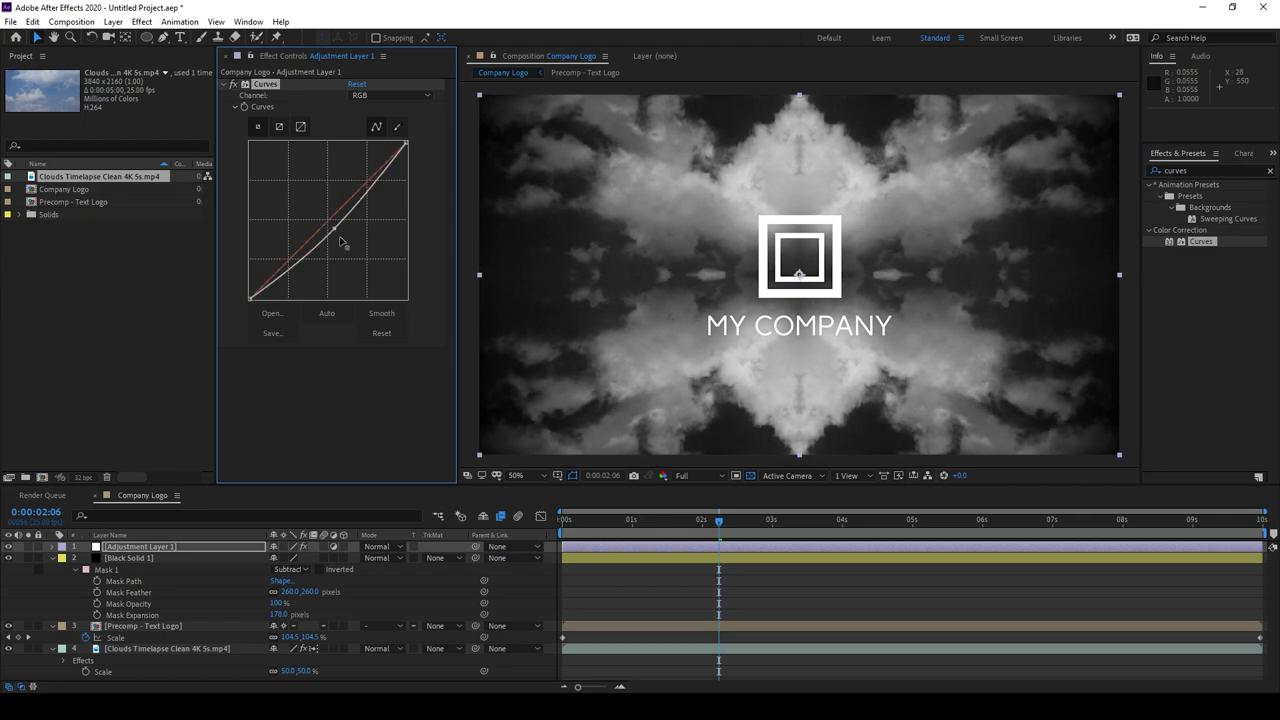
{"action": "left_click_drag", "start_coordinate": [848, 272], "coordinate": [737, 274]}
{"action": "key", "text": "ctrl+z"}
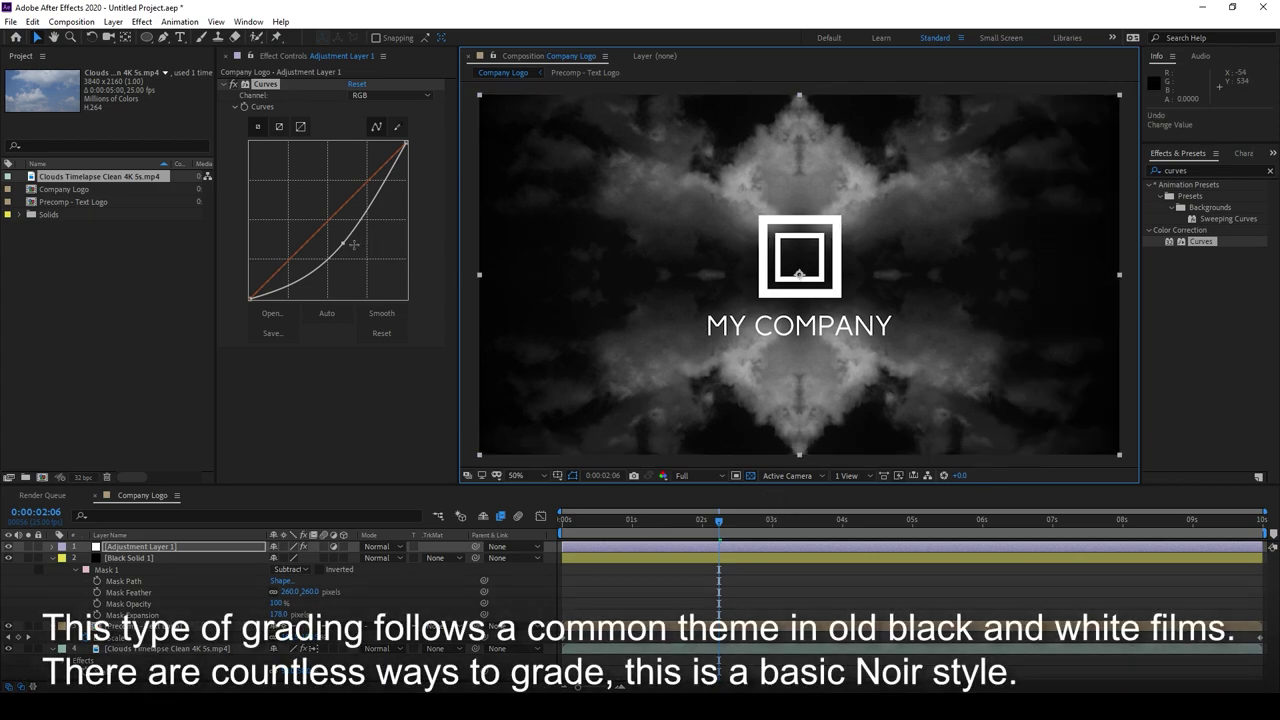
{"action": "mouse_move", "coordinate": [343, 243]}
{"action": "left_mouse_down"}
{"action": "mouse_move", "coordinate": [323, 226]}
{"action": "mouse_move", "coordinate": [330, 237]}
{"action": "left_mouse_up"}
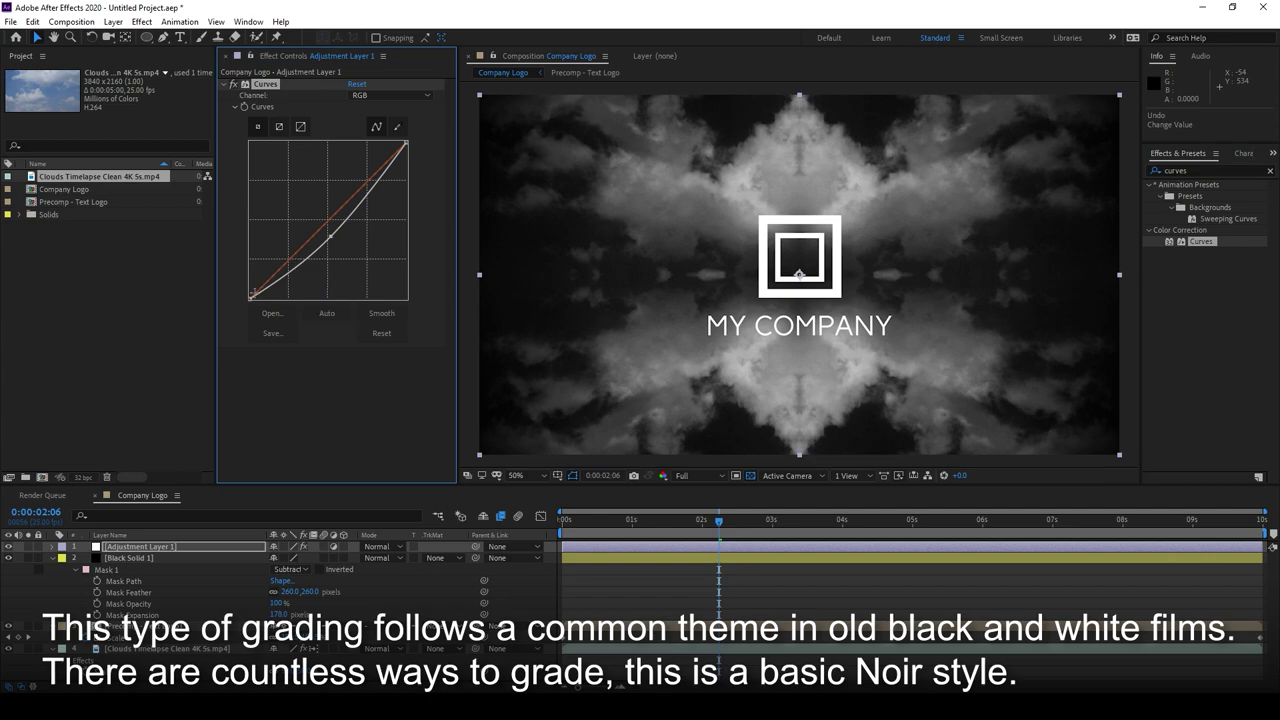
{"action": "left_click_drag", "start_coordinate": [252, 297], "coordinate": [245, 293]}
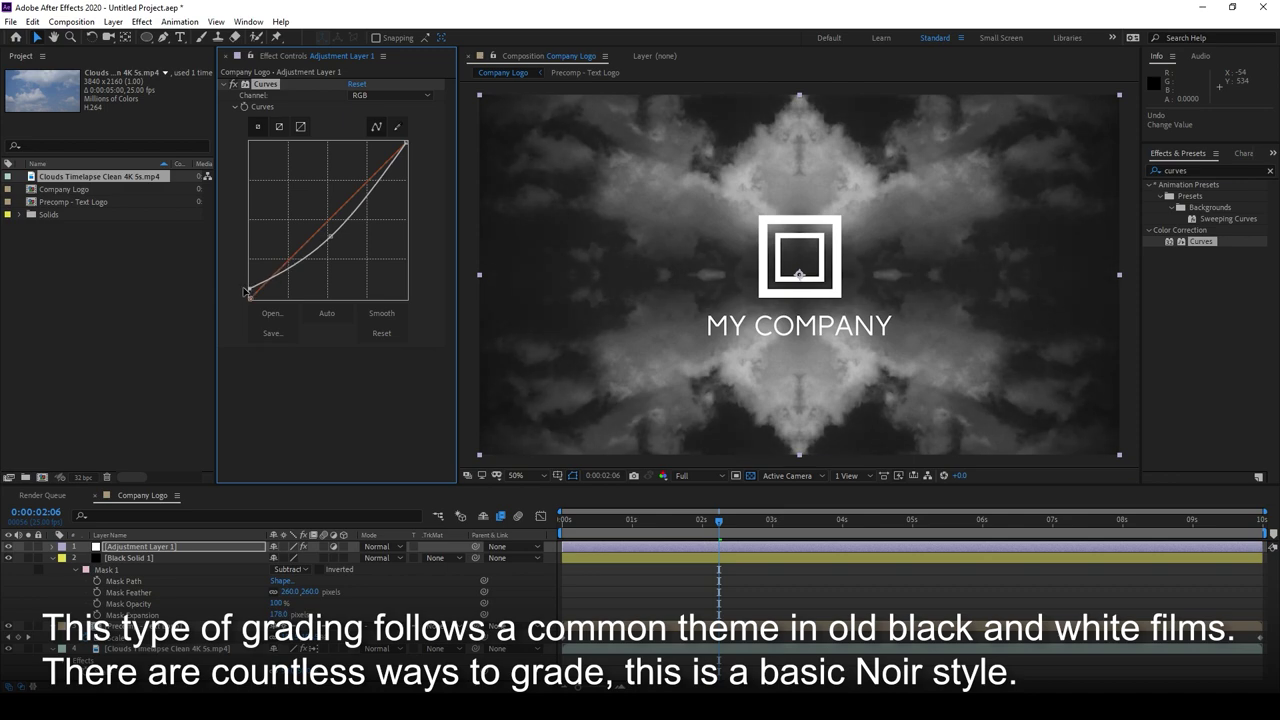
{"action": "left_click_drag", "start_coordinate": [405, 145], "coordinate": [413, 162]}
{"action": "left_click", "coordinate": [820, 582]}
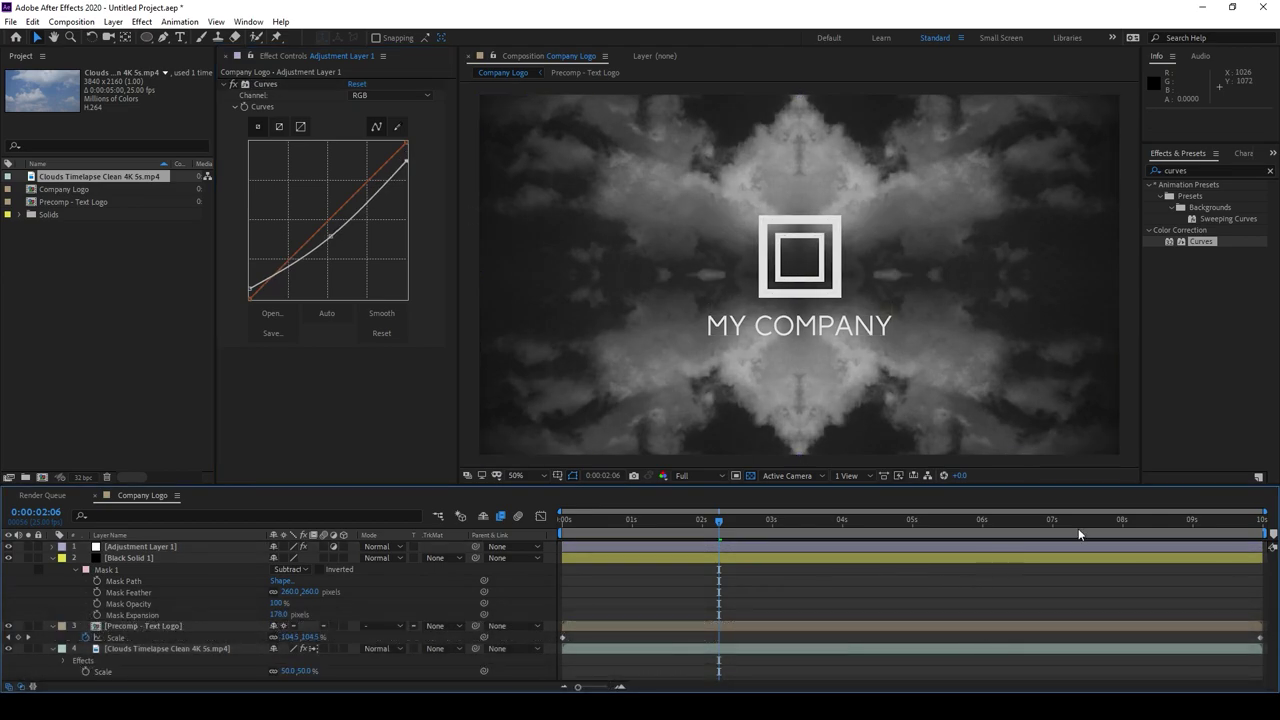
{"action": "left_click_drag", "start_coordinate": [668, 522], "coordinate": [555, 535]}
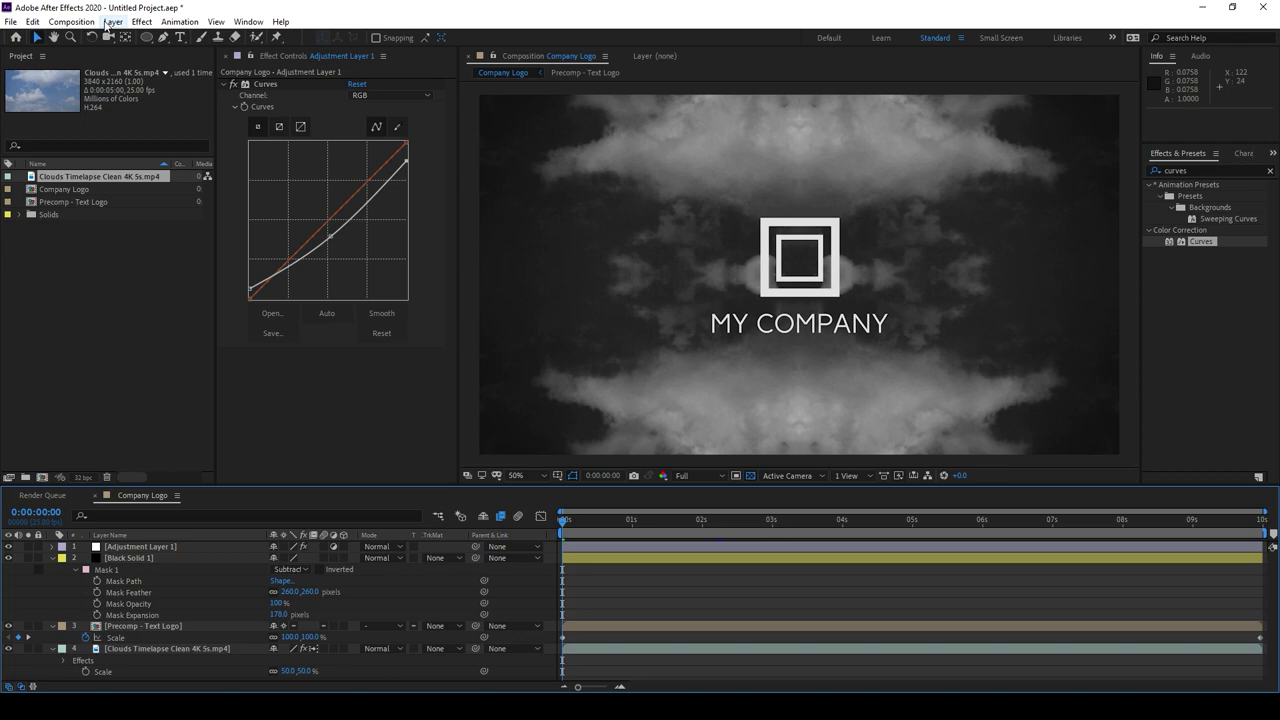
- Add a full-frame Black Solid 2 on top, trimmed to end at about 1 second
{"action": "left_click", "coordinate": [113, 21]}
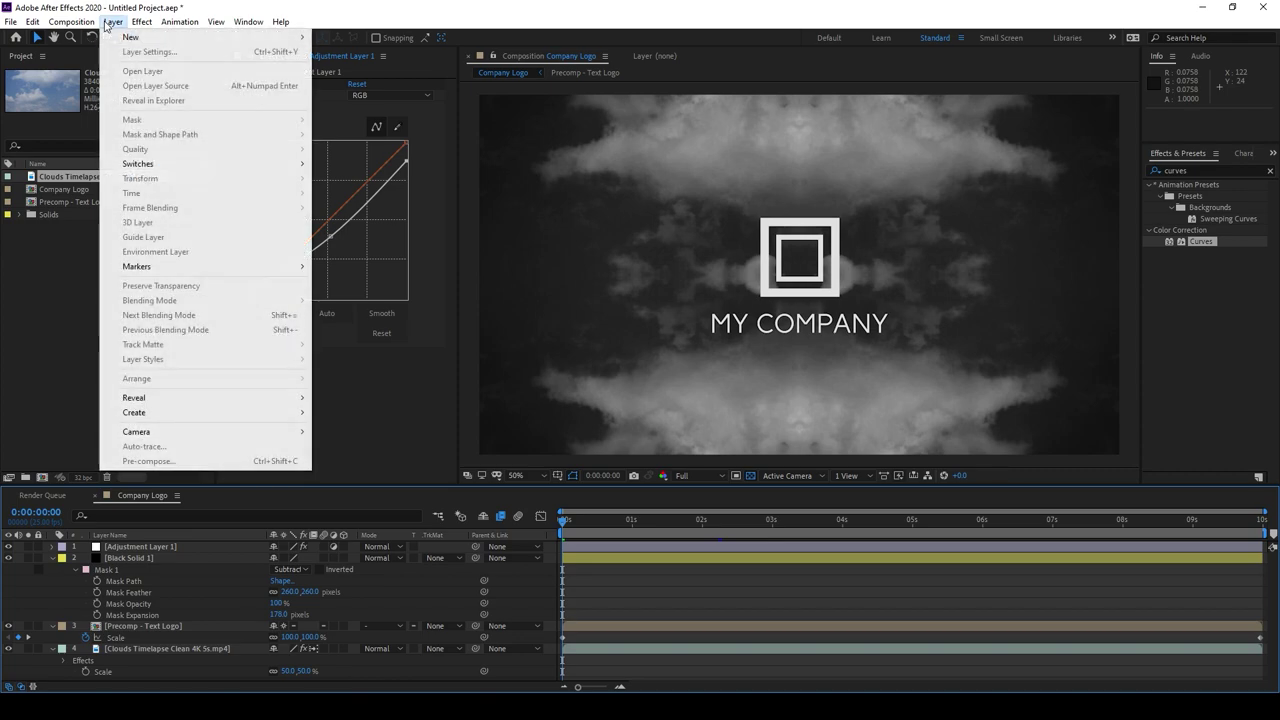
{"action": "mouse_move", "coordinate": [135, 45]}
{"action": "left_click", "coordinate": [340, 51]}
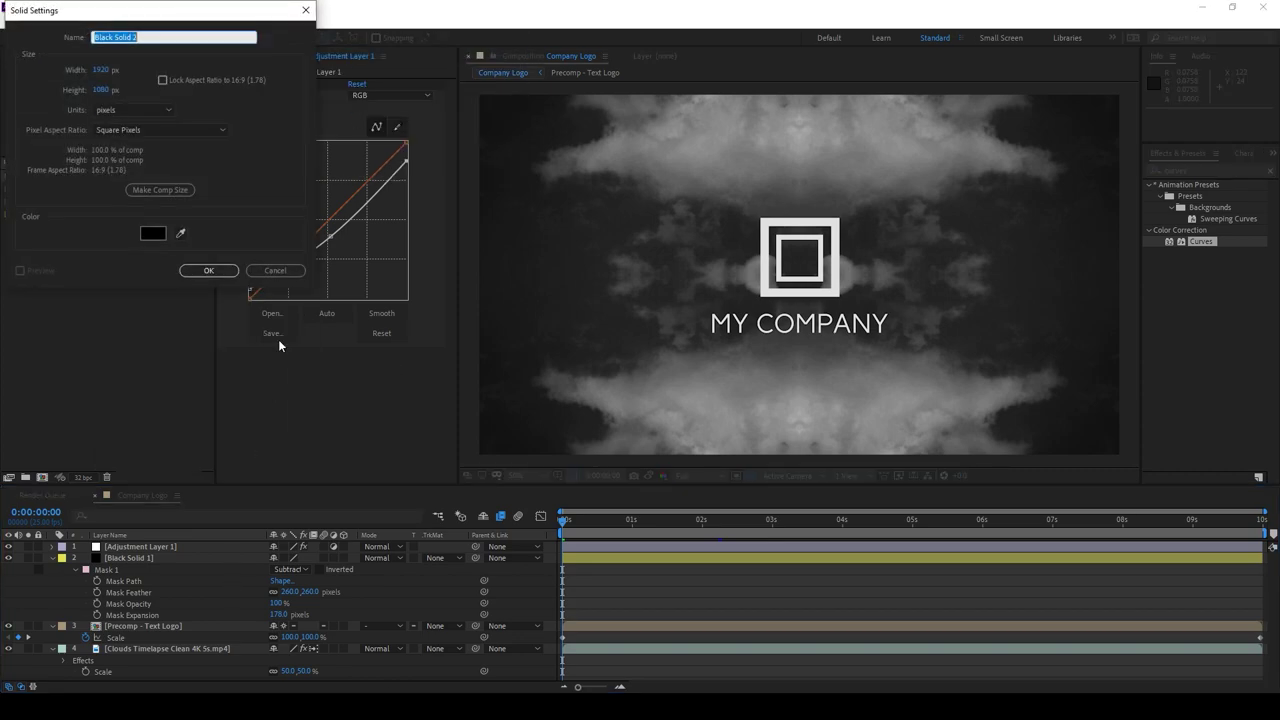
{"action": "left_click", "coordinate": [200, 270]}
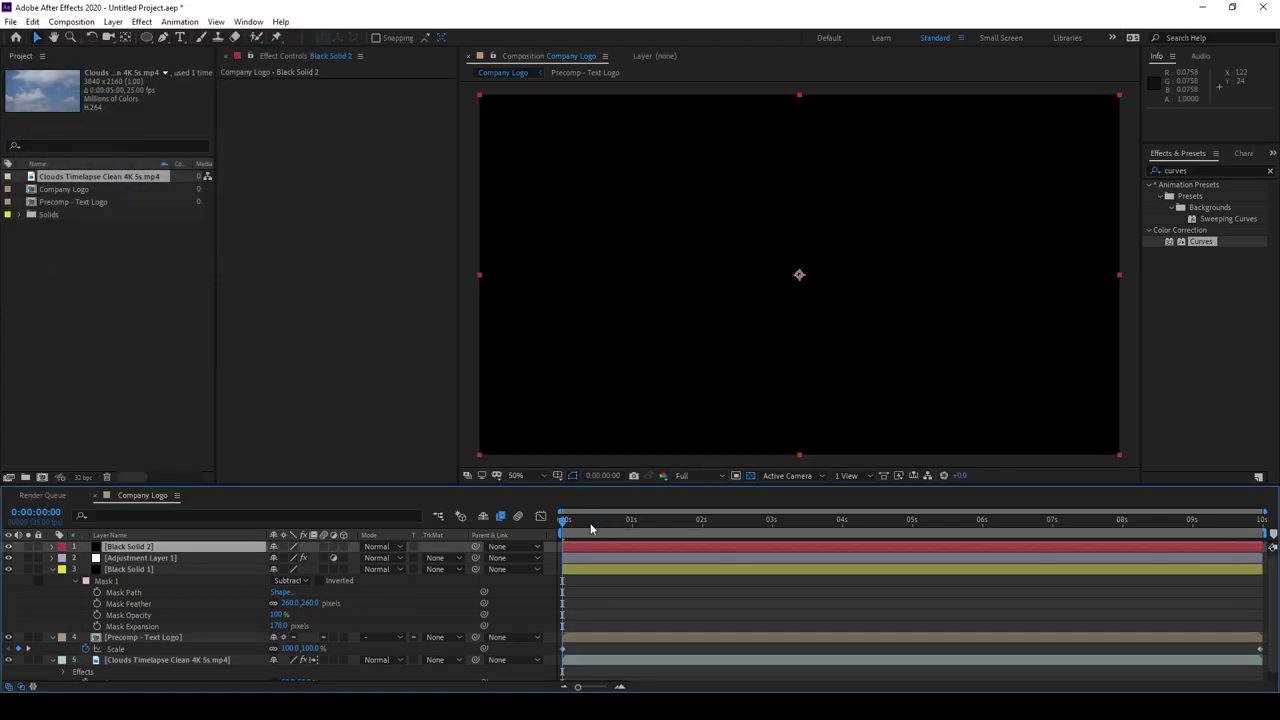
{"action": "left_click_drag", "start_coordinate": [598, 522], "coordinate": [609, 522]}
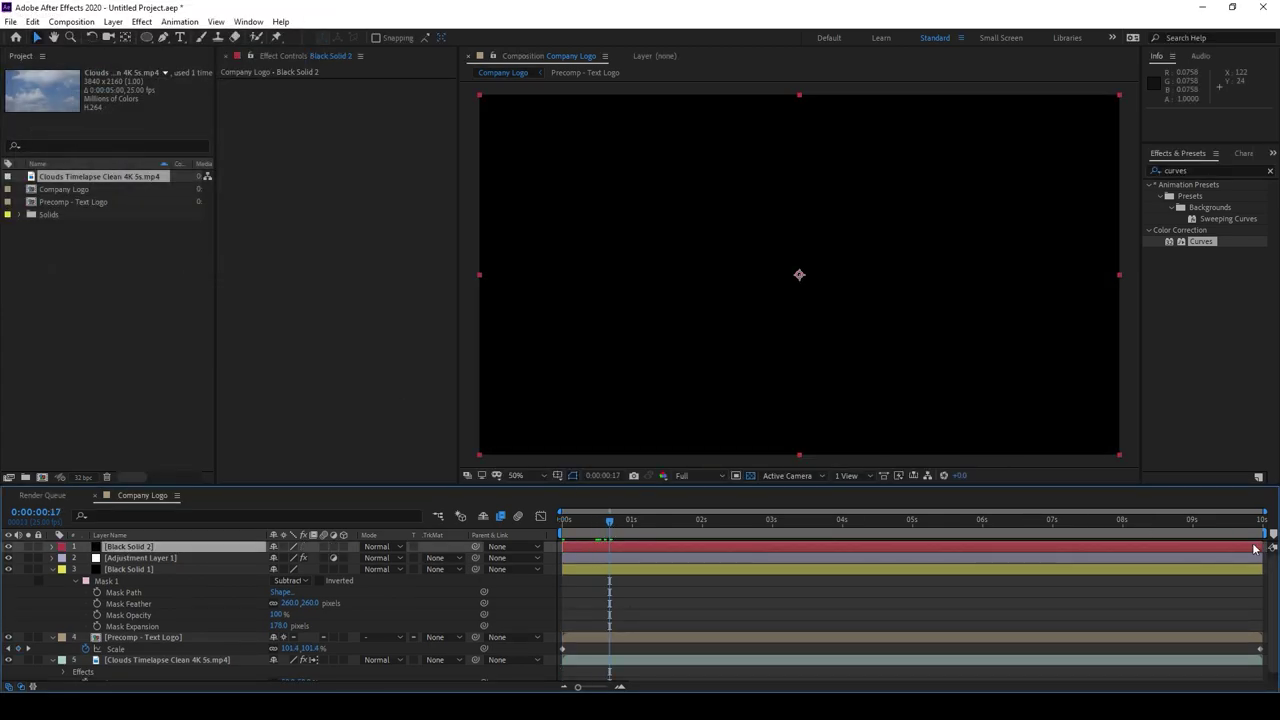
{"action": "left_click_drag", "start_coordinate": [1270, 547], "coordinate": [636, 549]}
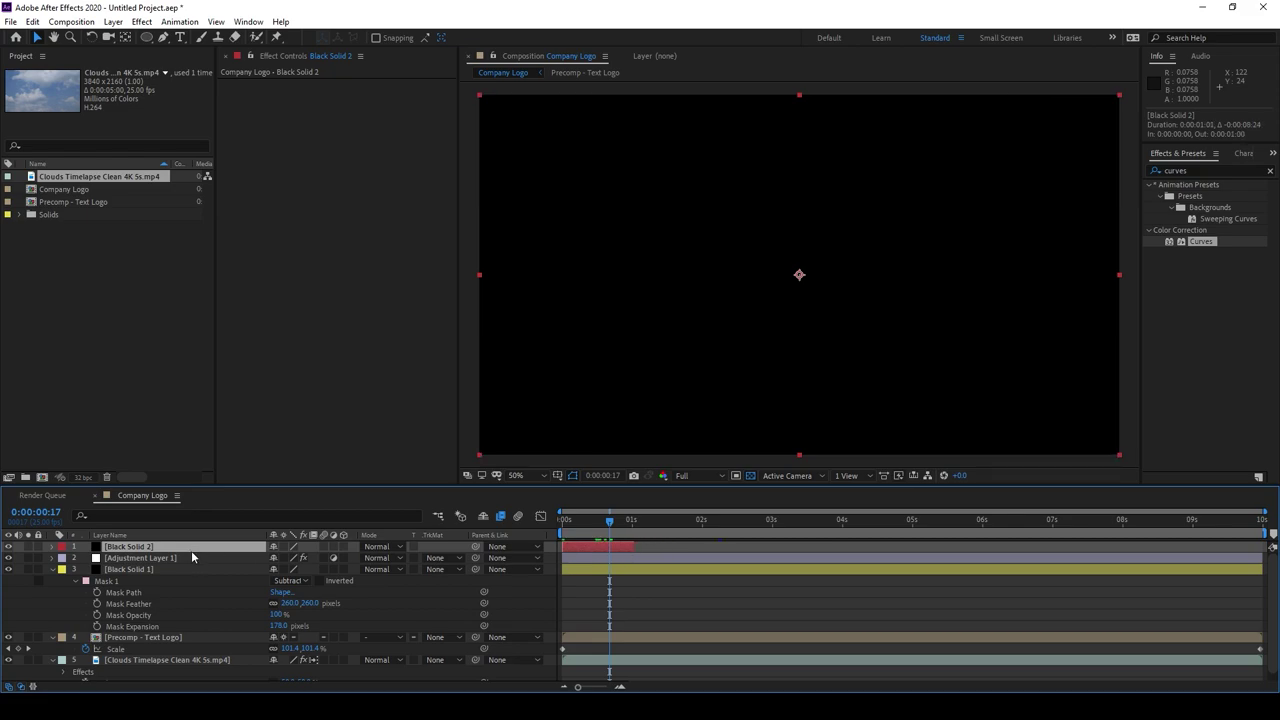
{"action": "key", "text": "t"}
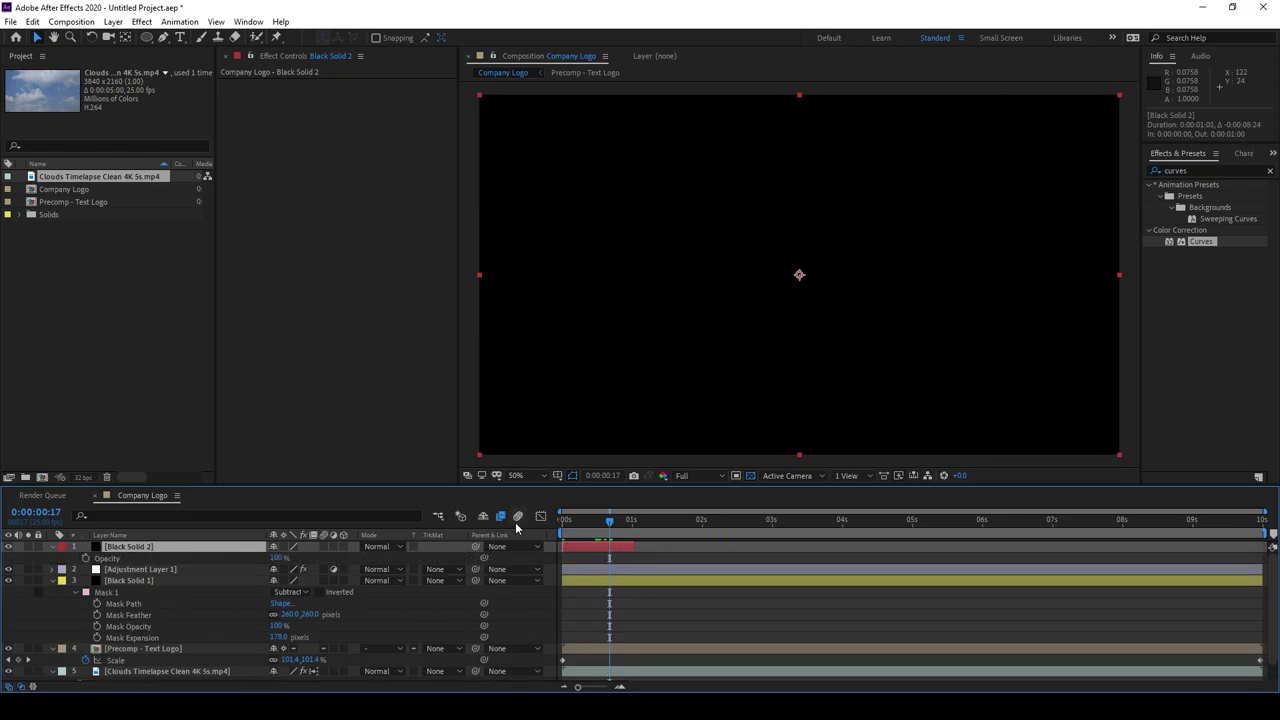
- Keyframe Black Solid 2's Opacity from 100% at 0:00 to 0% near 1 second
{"action": "left_click", "coordinate": [85, 559]}
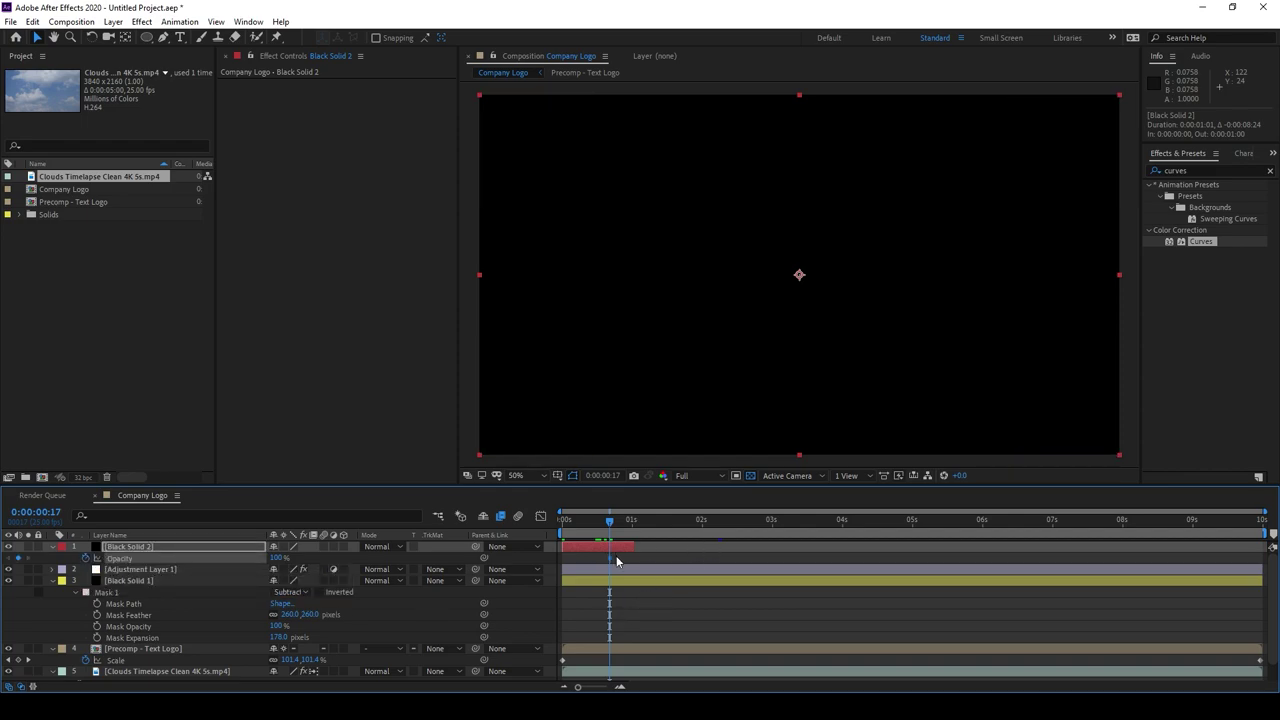
{"action": "left_click_drag", "start_coordinate": [608, 563], "coordinate": [563, 563]}
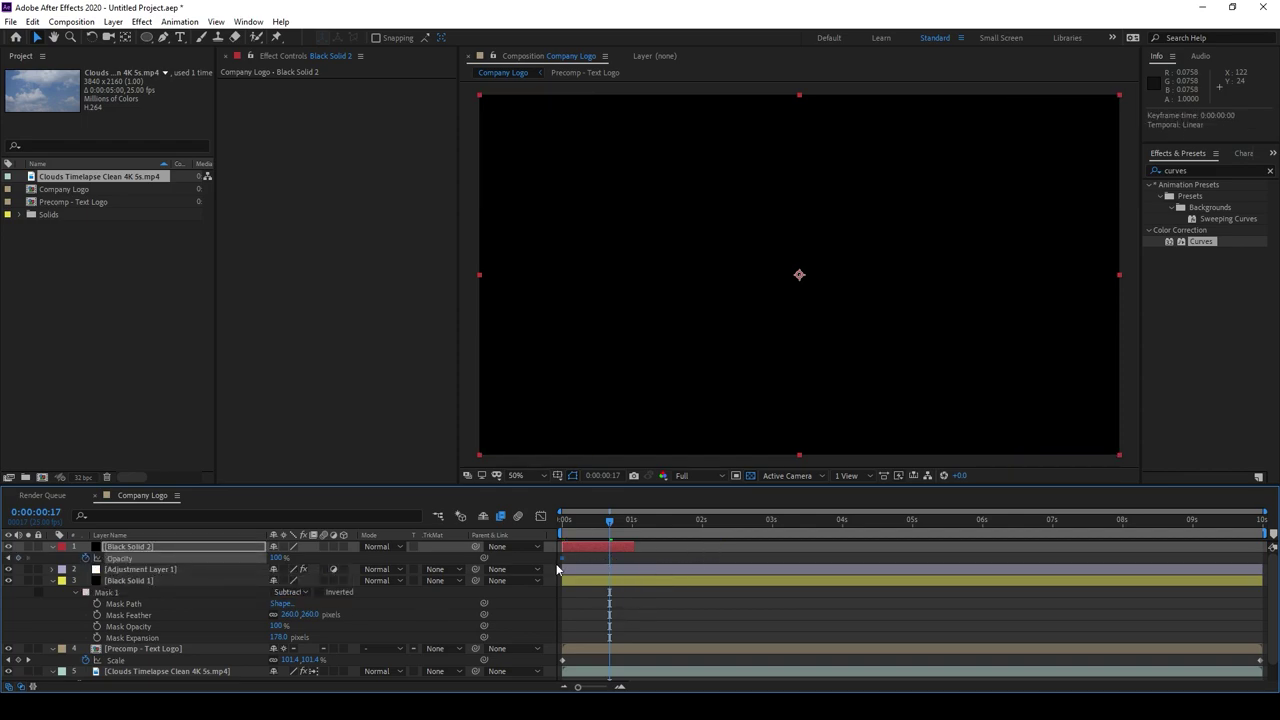
{"action": "left_click", "coordinate": [278, 558]}
{"action": "type", "text": "0"}
{"action": "key", "text": "Return"}
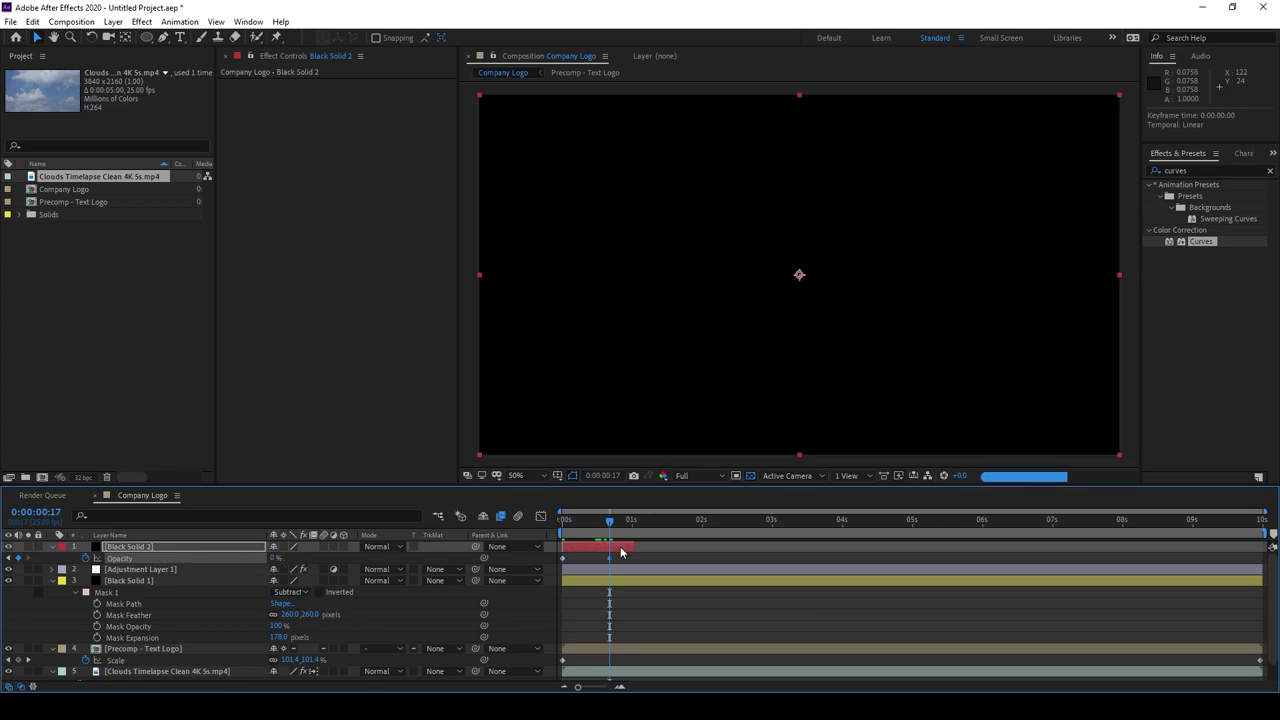
{"action": "left_click_drag", "start_coordinate": [625, 562], "coordinate": [634, 562]}
{"action": "left_click", "coordinate": [730, 559]}
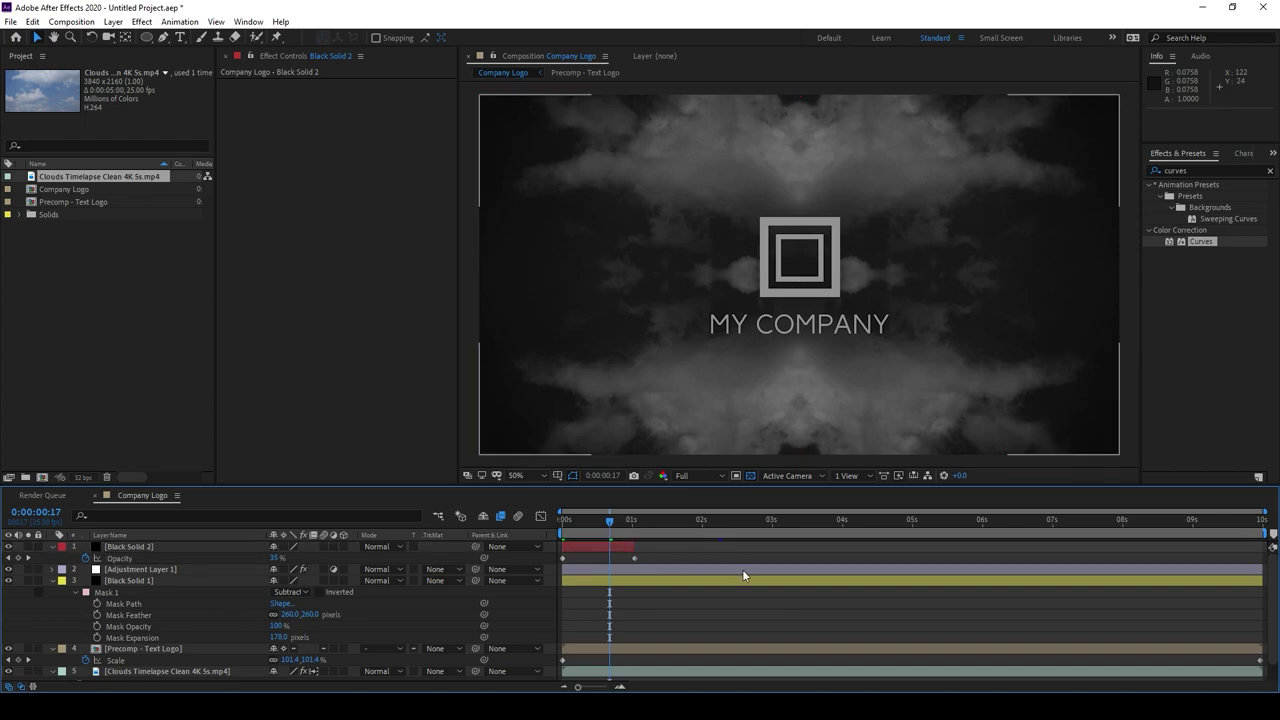
- Move Black Solid 2 down to layer 3, beneath the vignette solid, and check the fade
{"action": "left_click", "coordinate": [132, 547]}
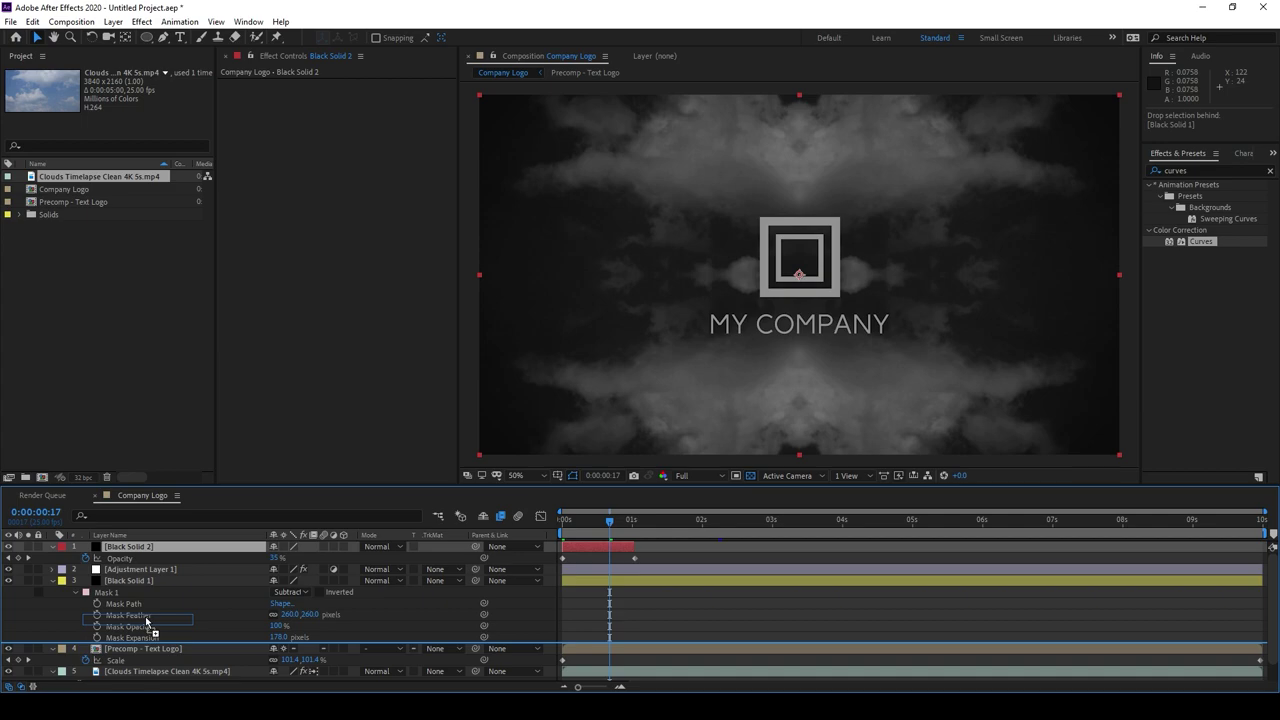
{"action": "key", "text": "ctrl+["}
{"action": "key", "text": "ctrl+["}
{"action": "left_click", "coordinate": [678, 588]}
{"action": "left_click_drag", "start_coordinate": [609, 520], "coordinate": [551, 527]}
{"action": "left_click", "coordinate": [620, 522]}
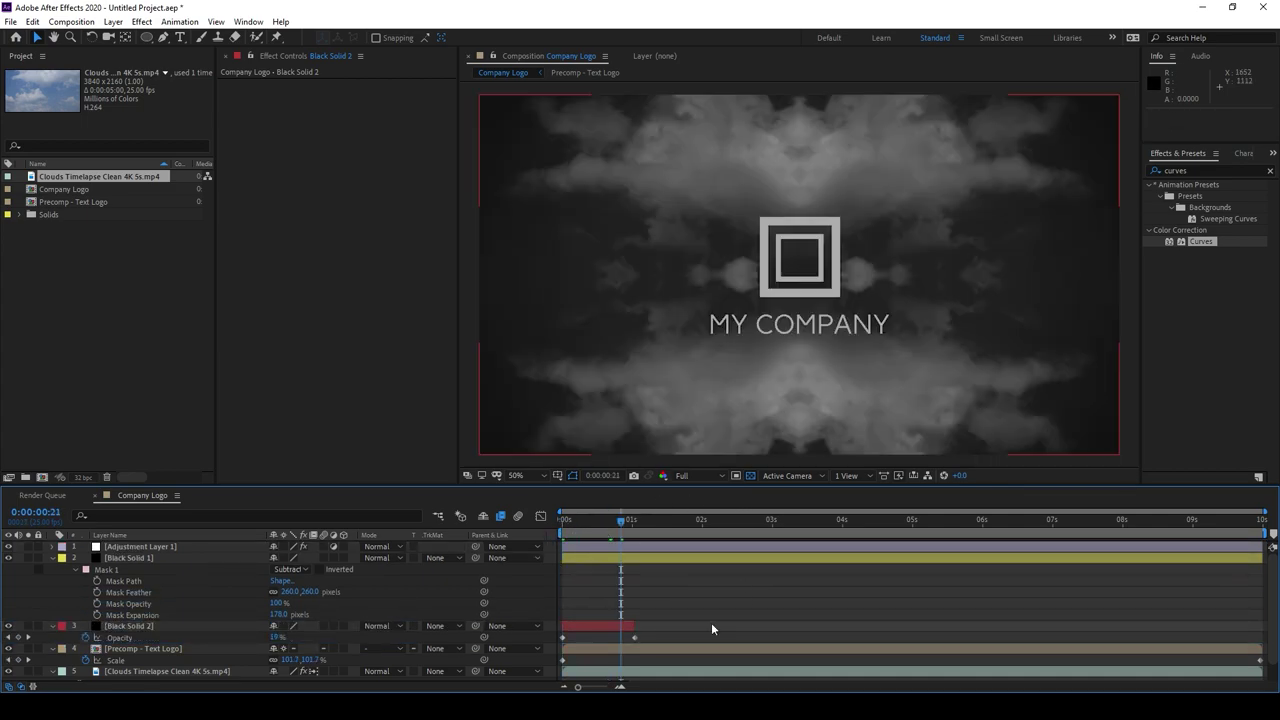
{"action": "left_click", "coordinate": [767, 522]}
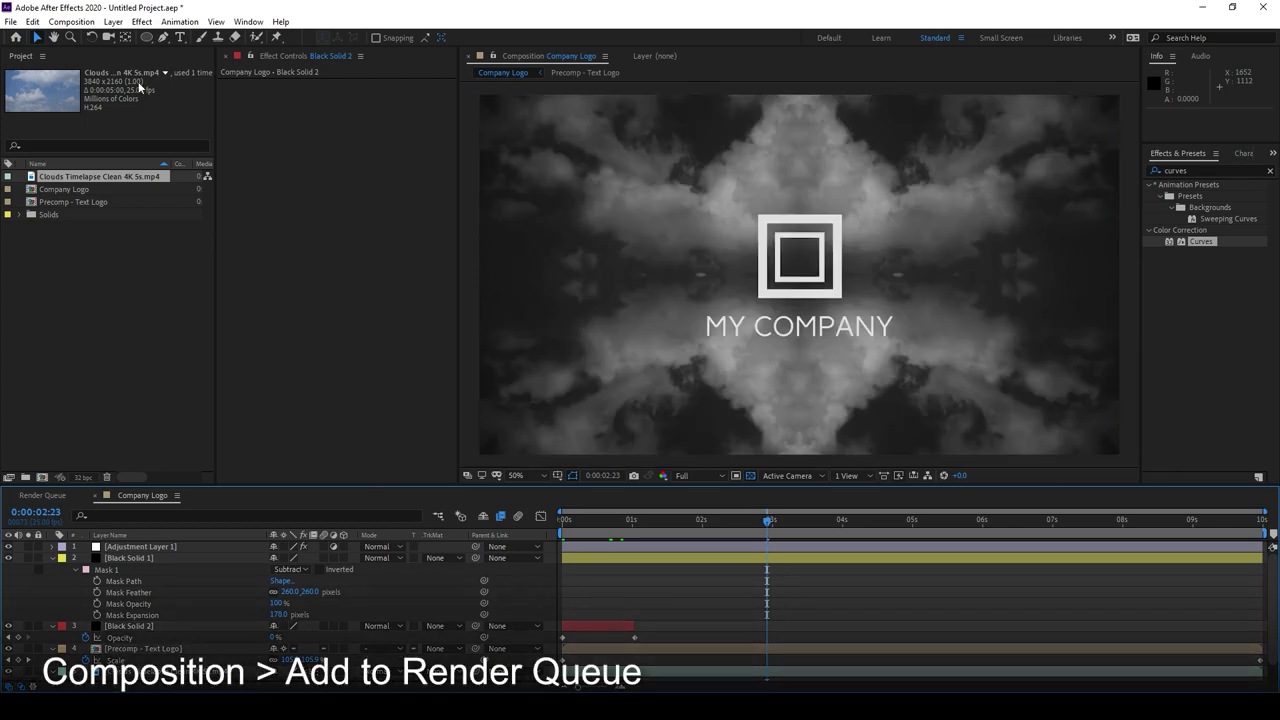
- Queue Company Logo for rendering and open its ProRes HQ output module settings
{"action": "left_click", "coordinate": [71, 21]}
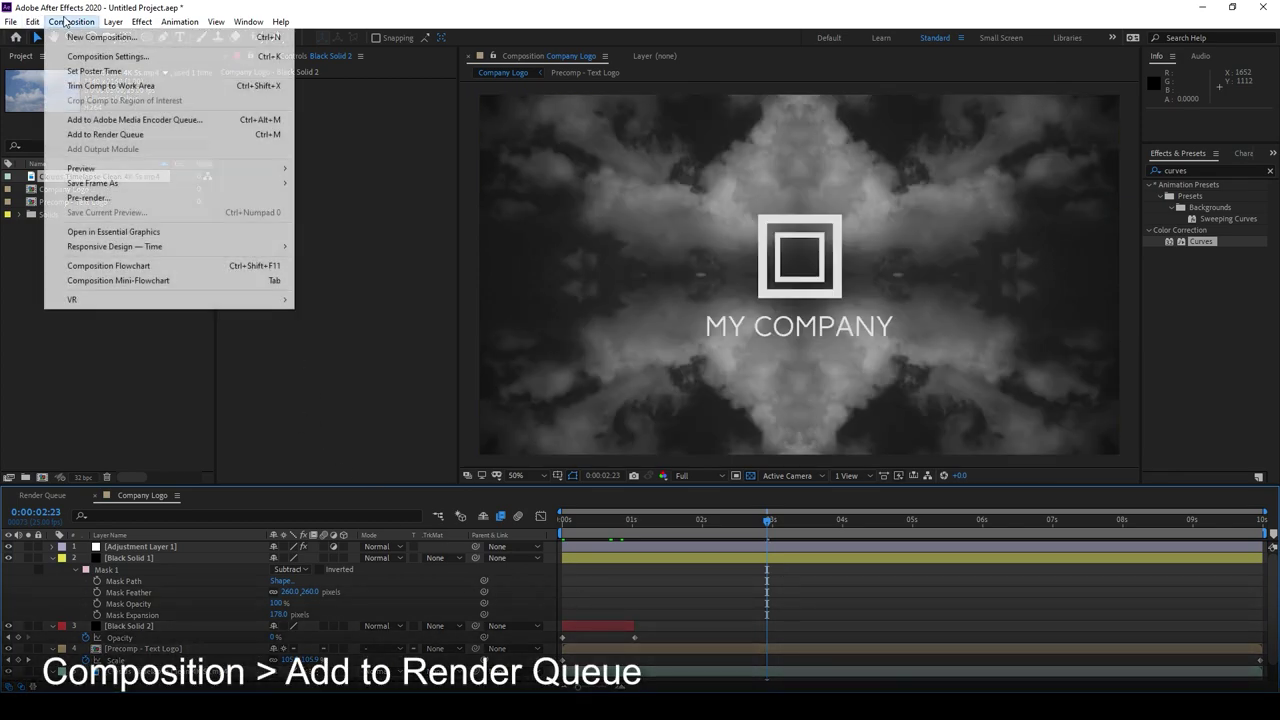
{"action": "left_click", "coordinate": [213, 141]}
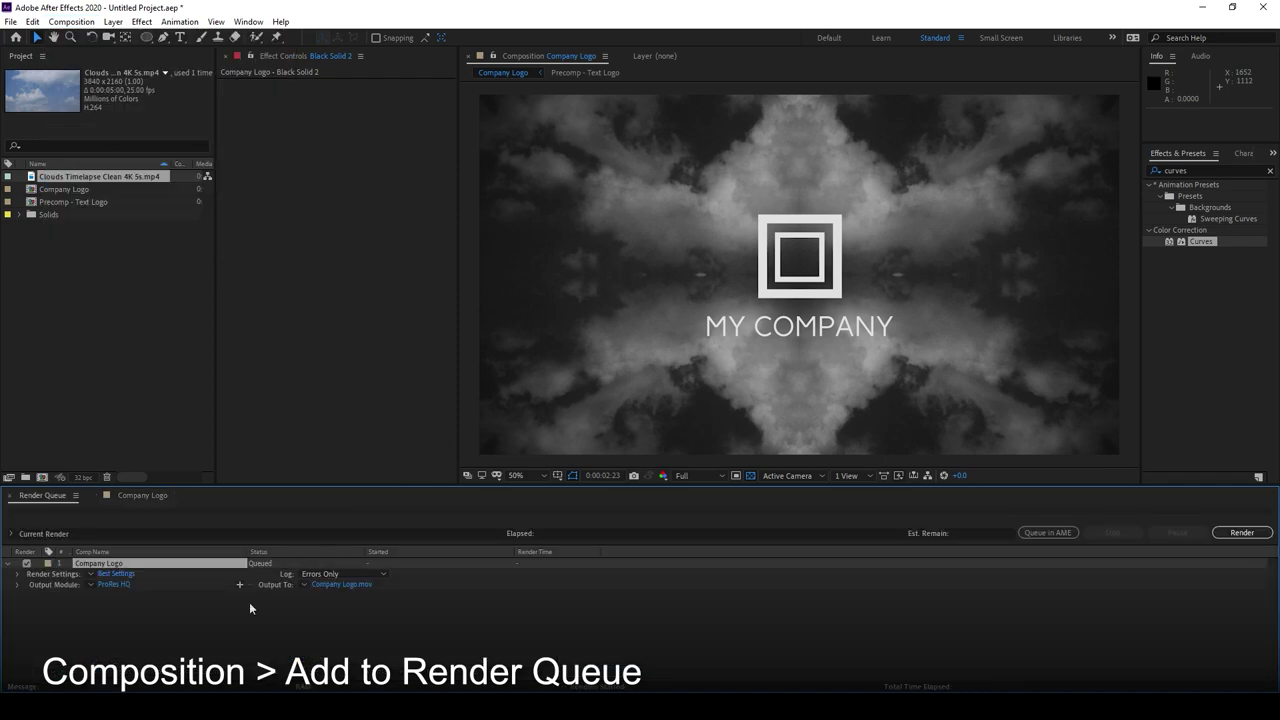
{"action": "left_click", "coordinate": [90, 601]}
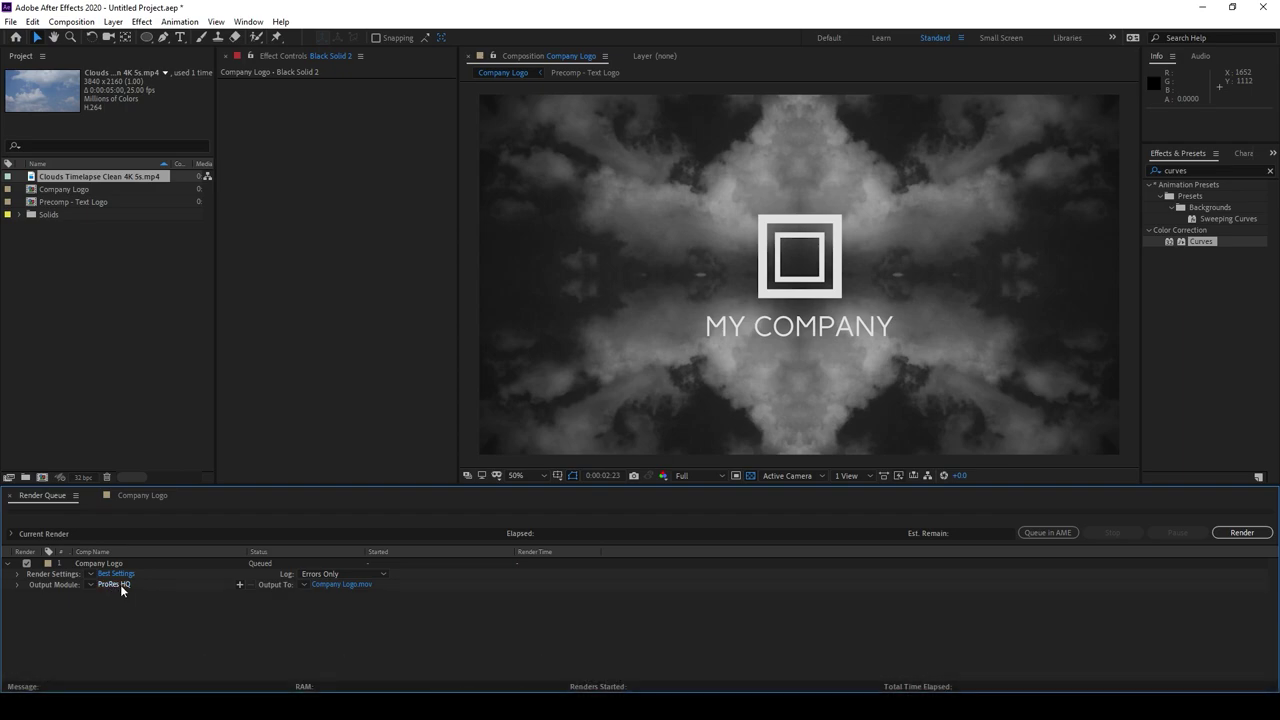
{"action": "left_click", "coordinate": [114, 584]}
{"action": "left_click_drag", "start_coordinate": [158, 25], "coordinate": [302, 73]}
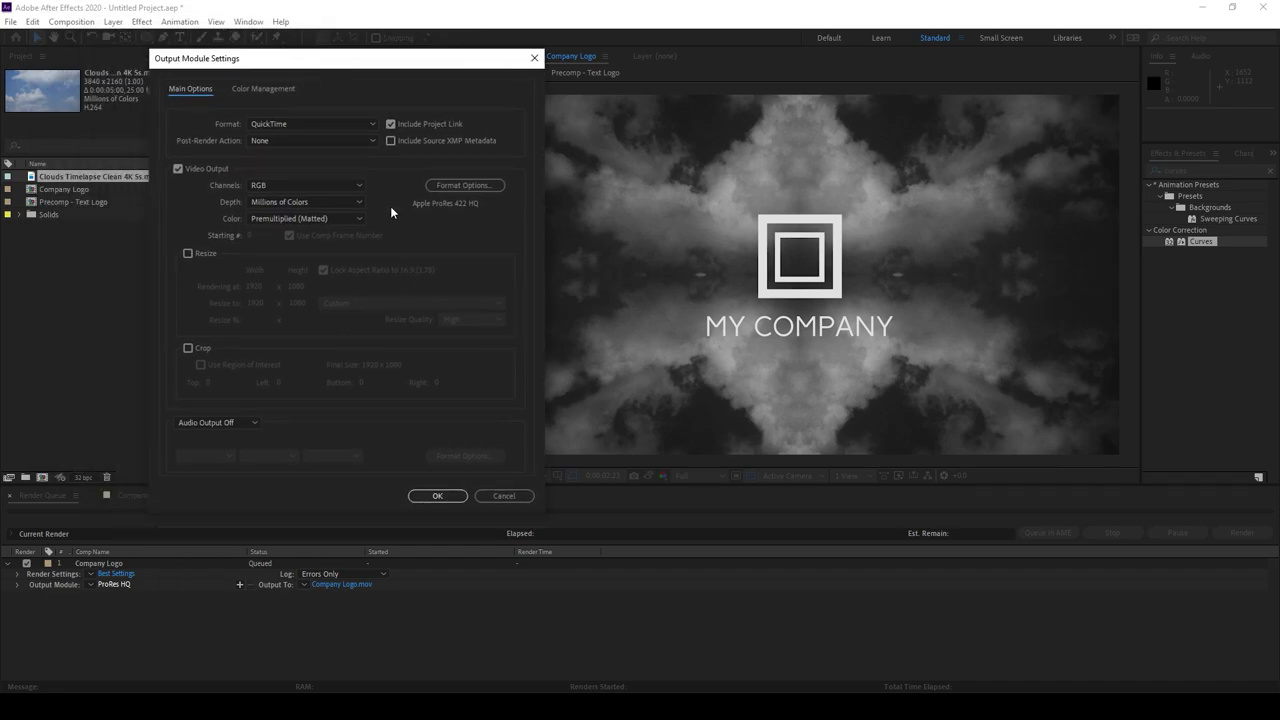
- Keep QuickTime format with the Apple ProRes 422 HQ codec and confirm both dialogs
{"action": "left_click", "coordinate": [294, 123]}
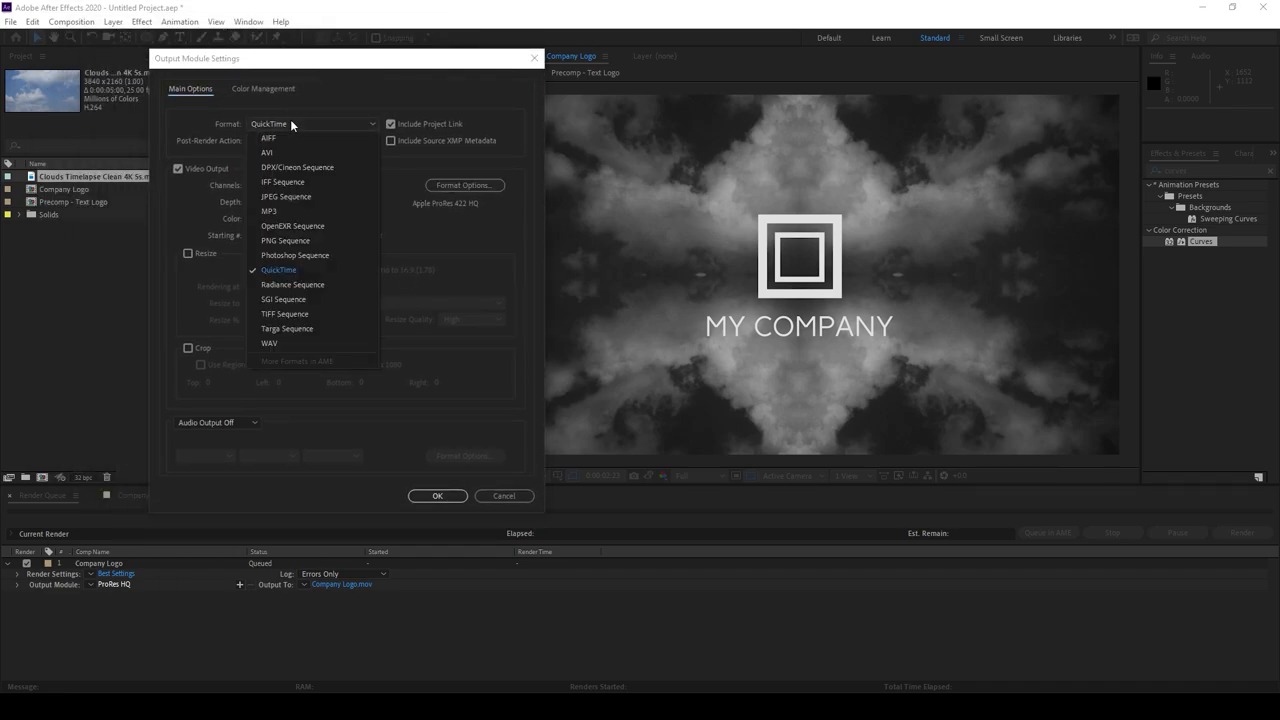
{"action": "left_click", "coordinate": [322, 271]}
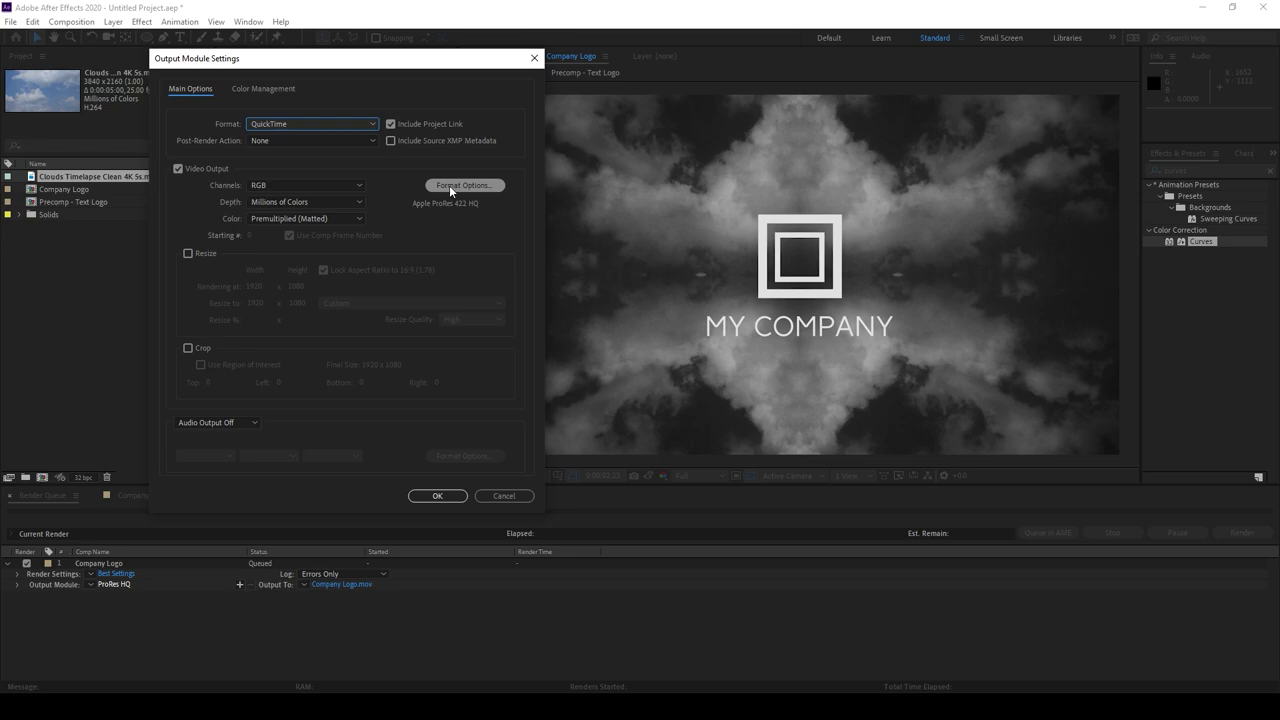
{"action": "left_click", "coordinate": [449, 185]}
{"action": "left_click", "coordinate": [408, 153]}
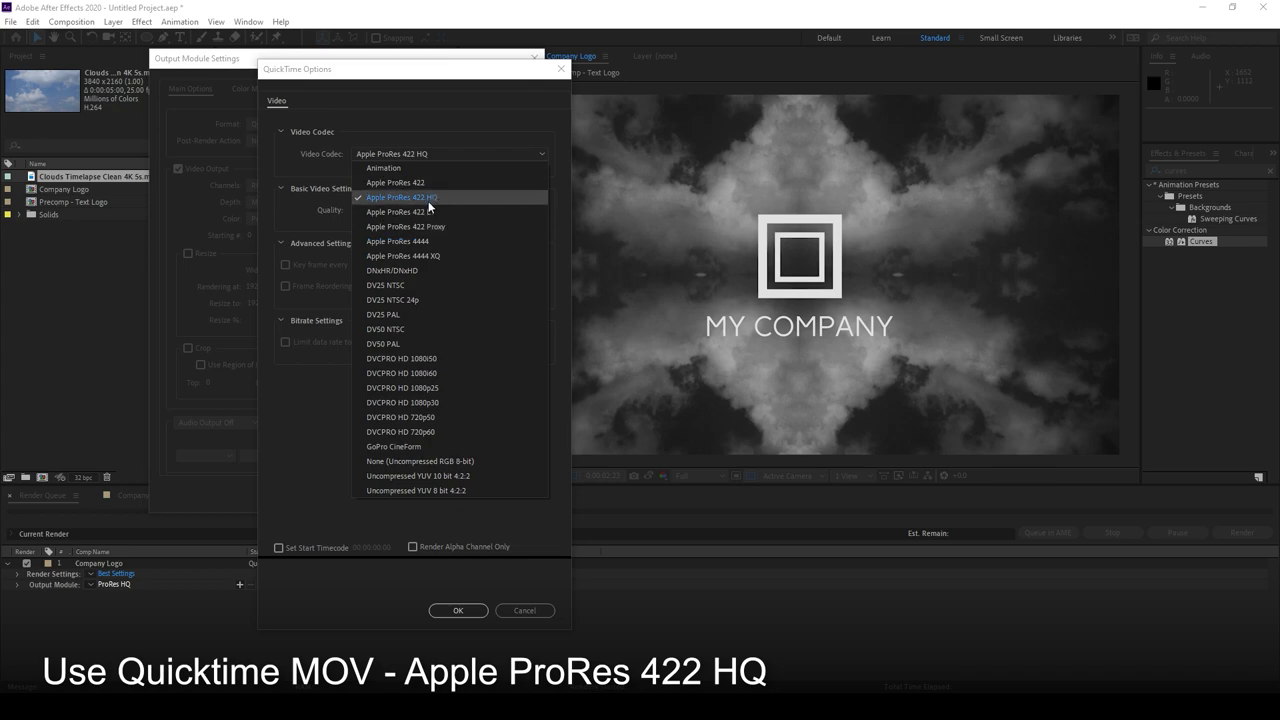
{"action": "left_click", "coordinate": [423, 198]}
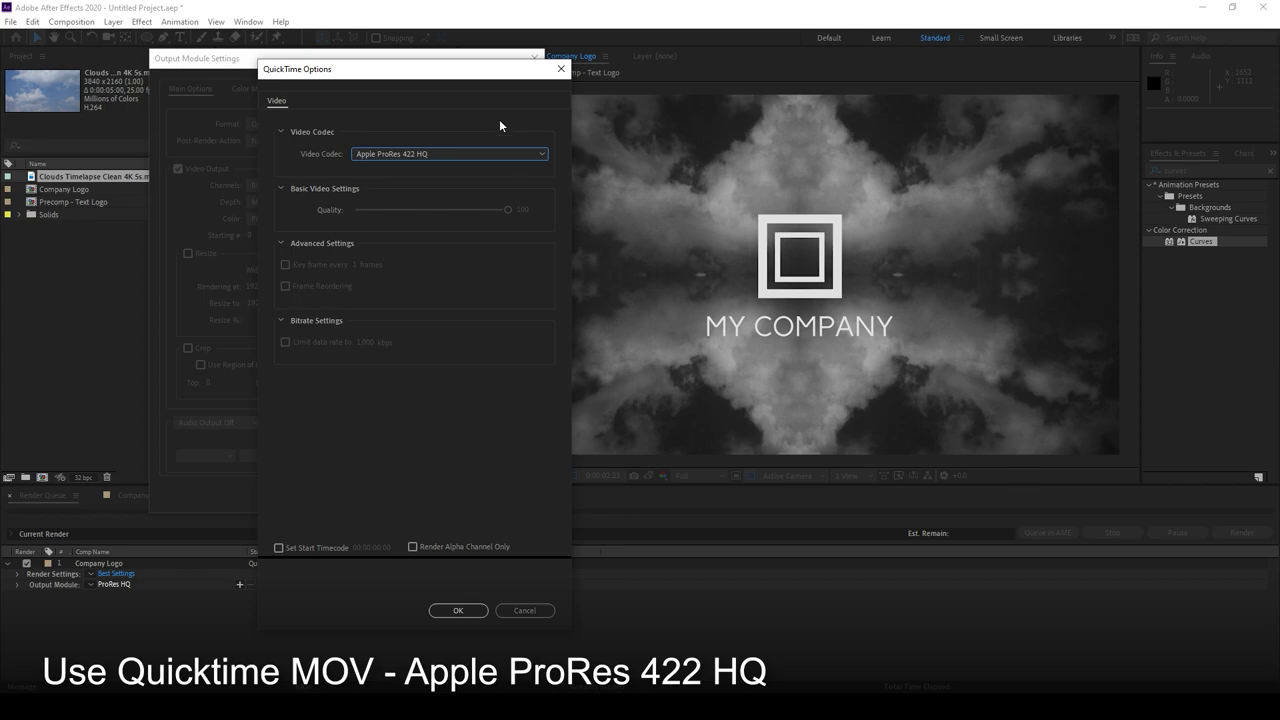
{"action": "left_click", "coordinate": [458, 611]}
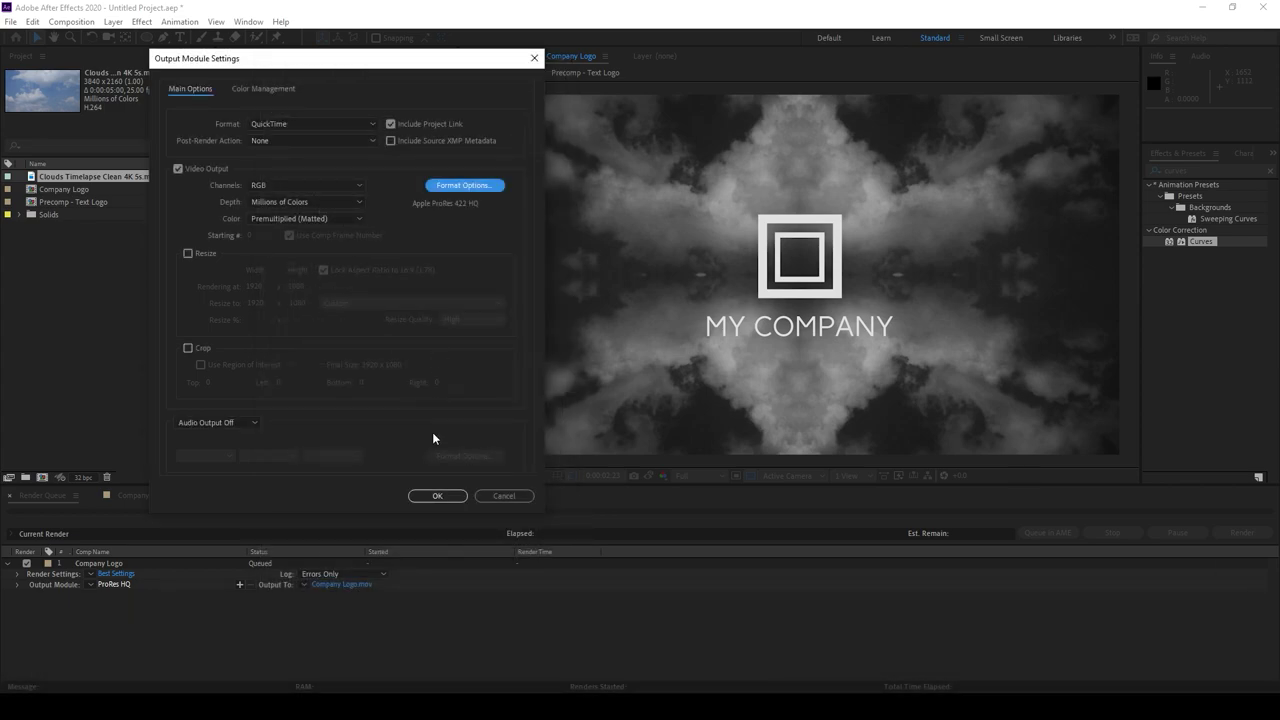
{"action": "left_click", "coordinate": [436, 497]}
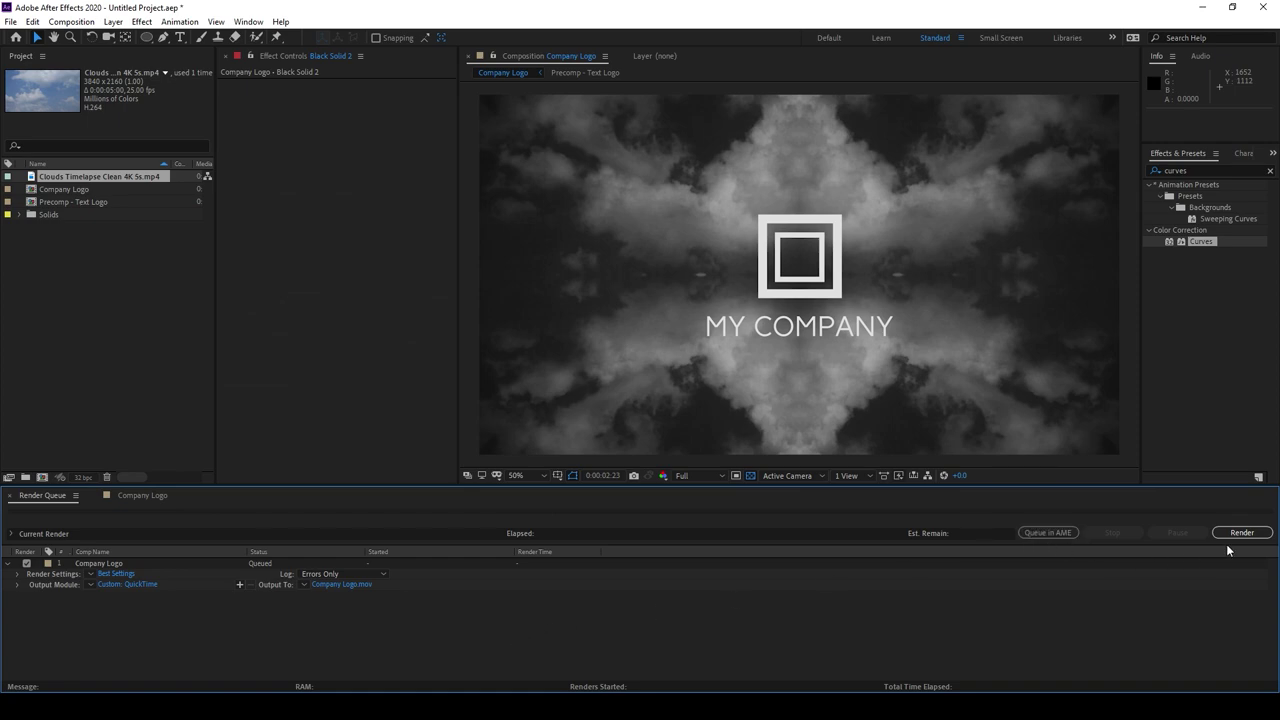